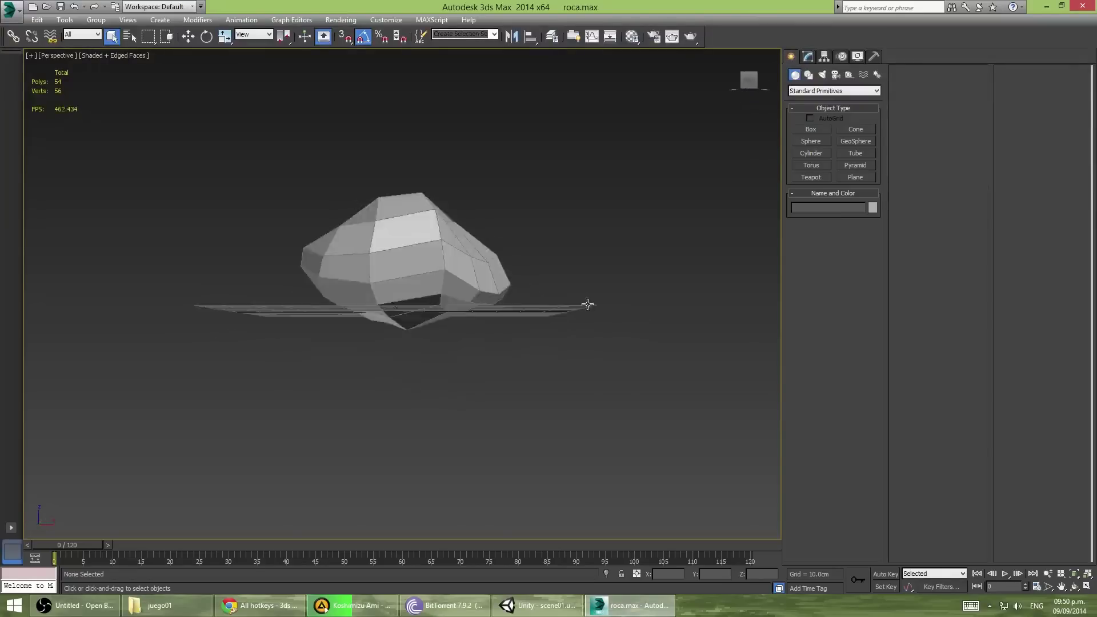
Convert the Noise rock to Editable Poly and switch to Element selection.
key("w")
middle_click_drag(393, 360, 602, 232, "alt")
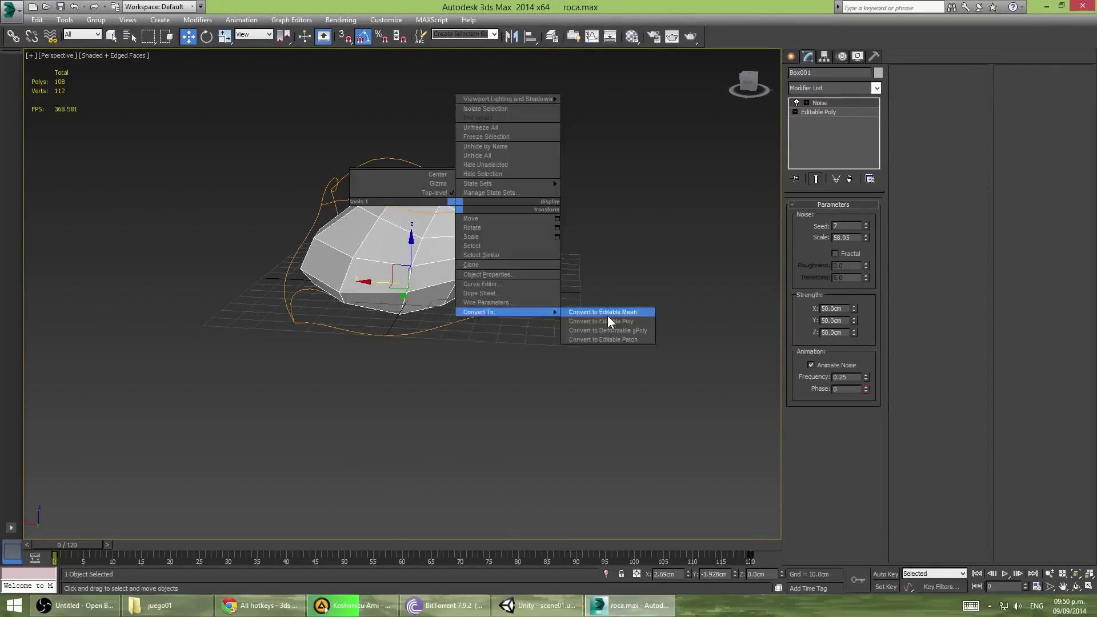
left_click(608, 321)
key("5")
Shift-move and rotate rock chunks into several copies around the original.
mouse_move(453, 289)
left_mouse_down()
mouse_move(482, 362)
mouse_move(460, 388)
left_mouse_up()
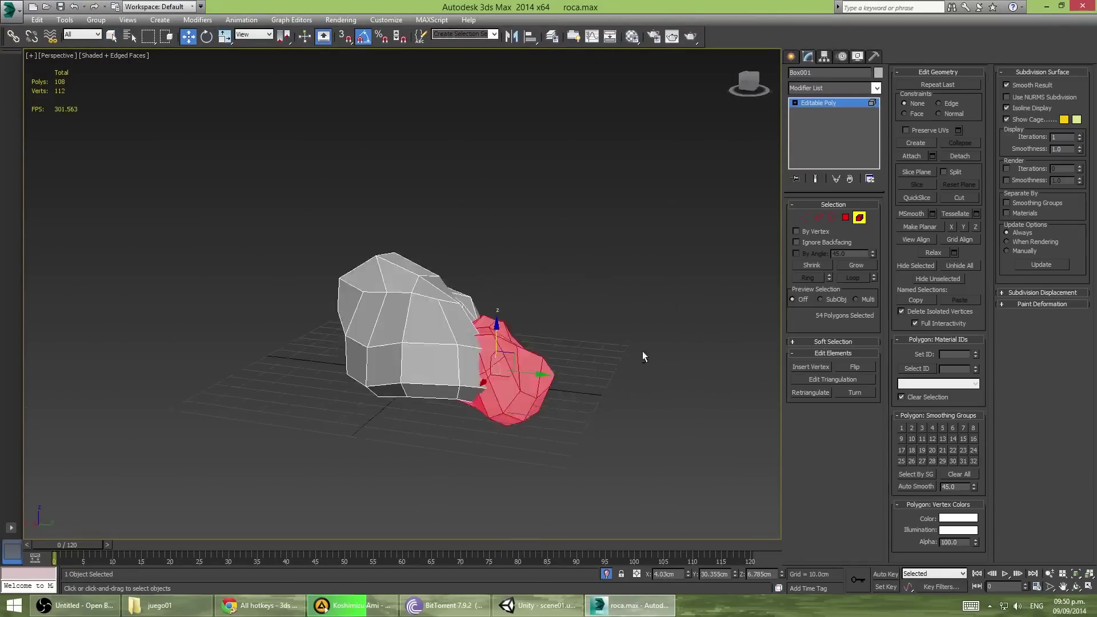
middle_click_drag(585, 334, 619, 360, "alt")
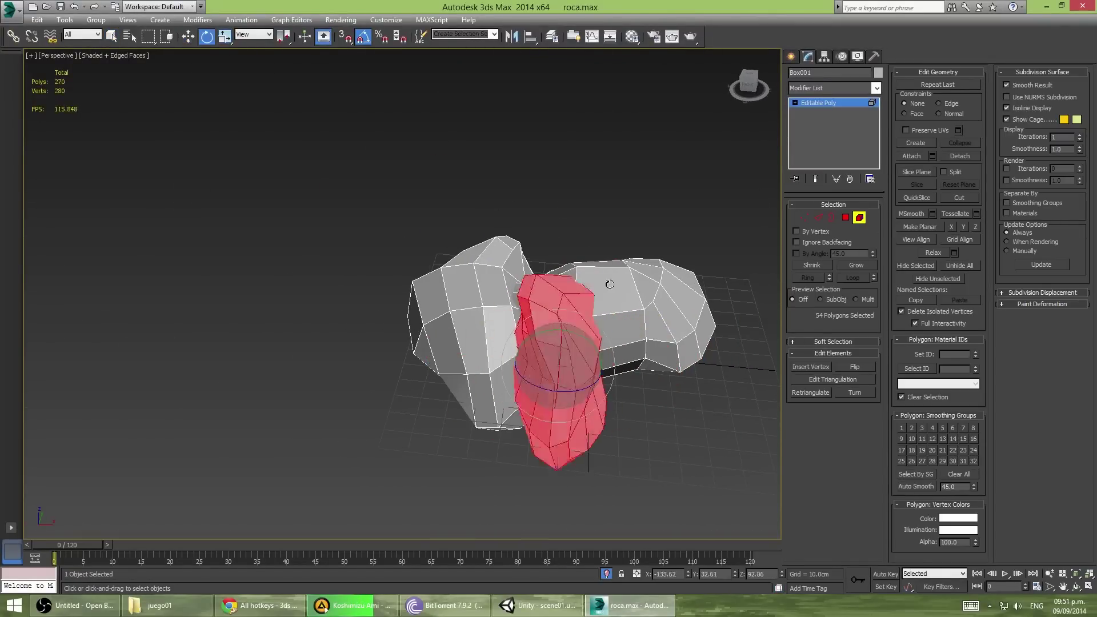
middle_click_drag(609, 284, 405, 309, "alt")
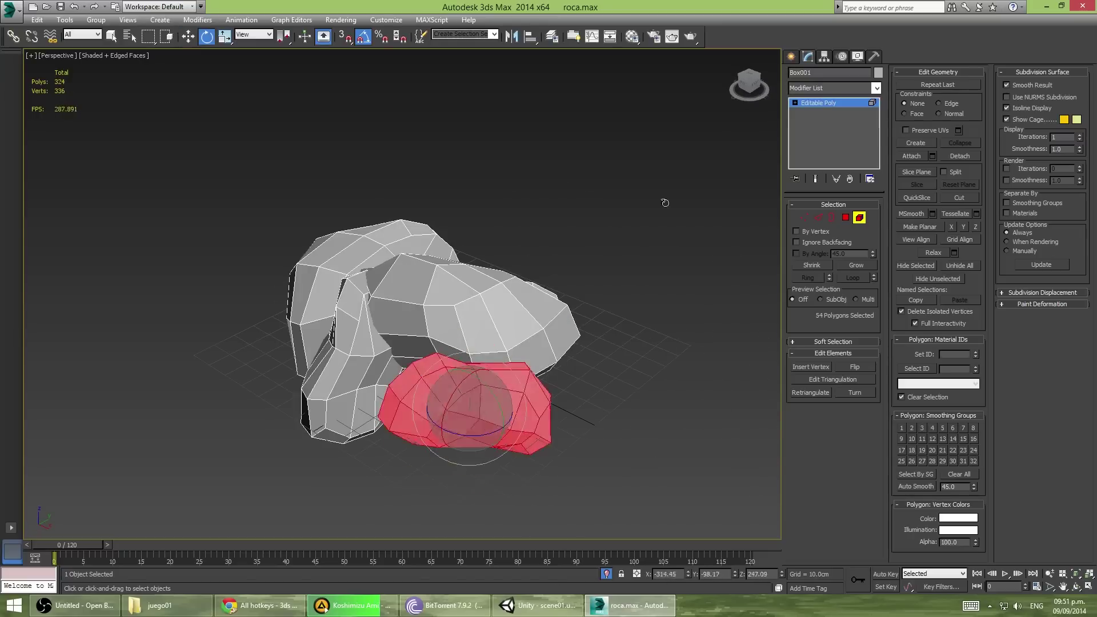
middle_click_drag(666, 203, 458, 358, "alt")
Scale chunks down and place a smaller chunk at the front of the cluster.
key("r")
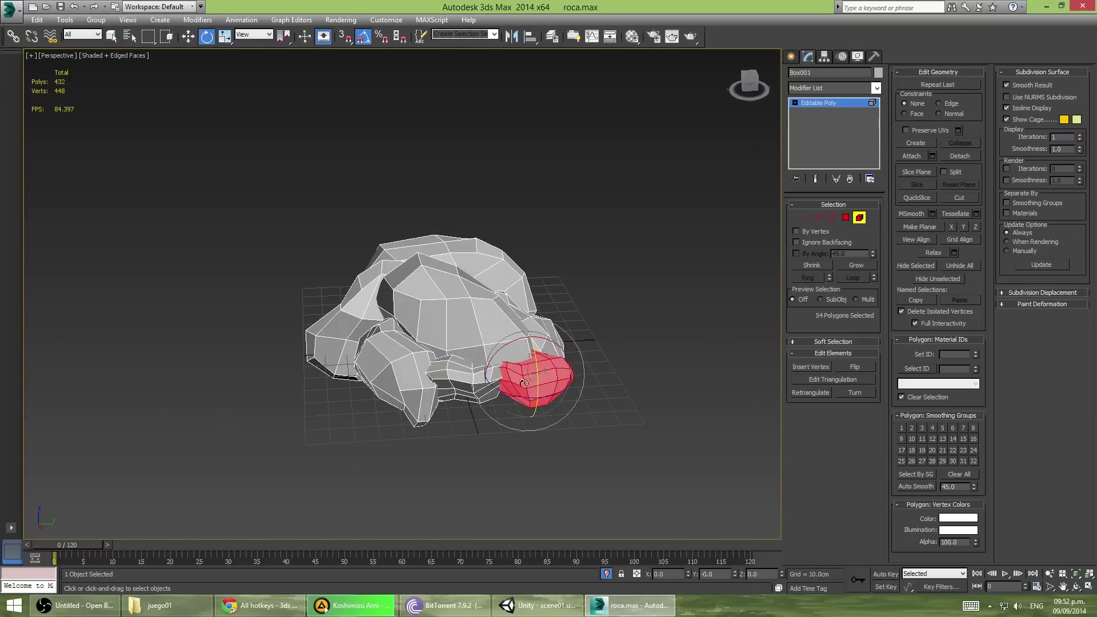
left_click(413, 383)
middle_click_drag(414, 384, 394, 336, "alt")
middle_click_drag(490, 345, 505, 398, "alt")
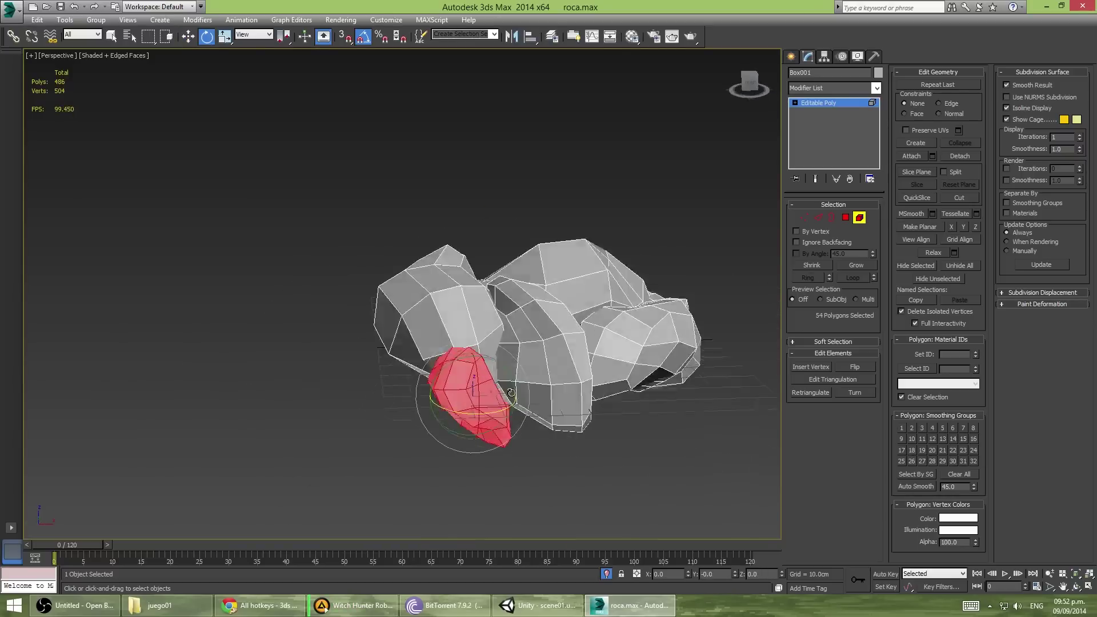
Shift-rotate the whole rock cluster to create a copy beside it.
key("4")
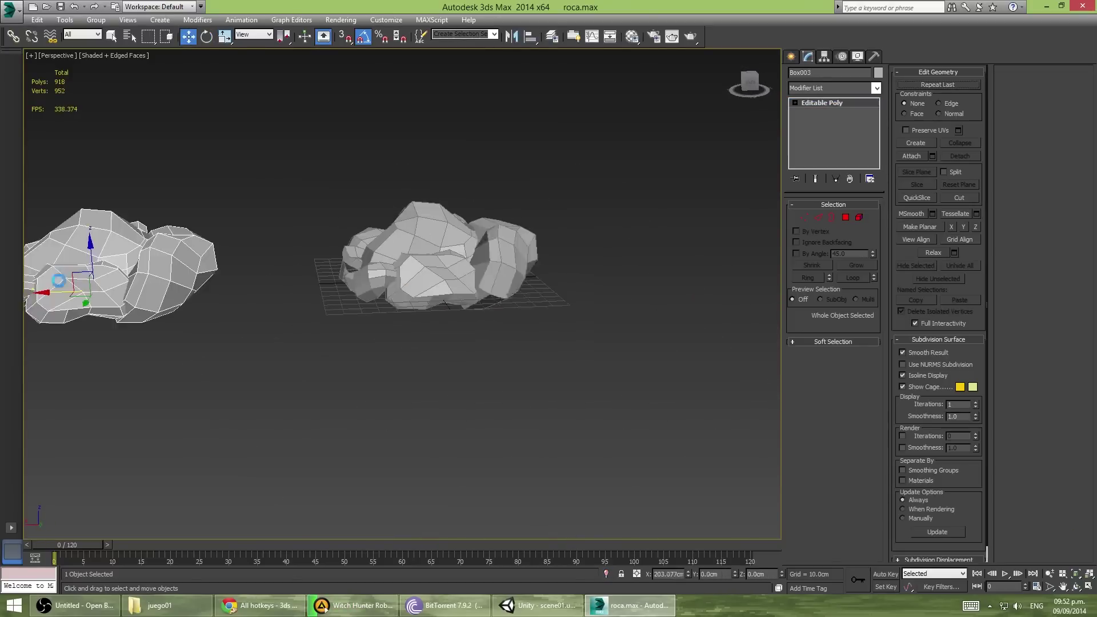
middle_click_drag(59, 280, 413, 359, "alt")
key("5")
left_click(413, 359)
key("e")
middle_click_drag(360, 286, 534, 289, "alt")
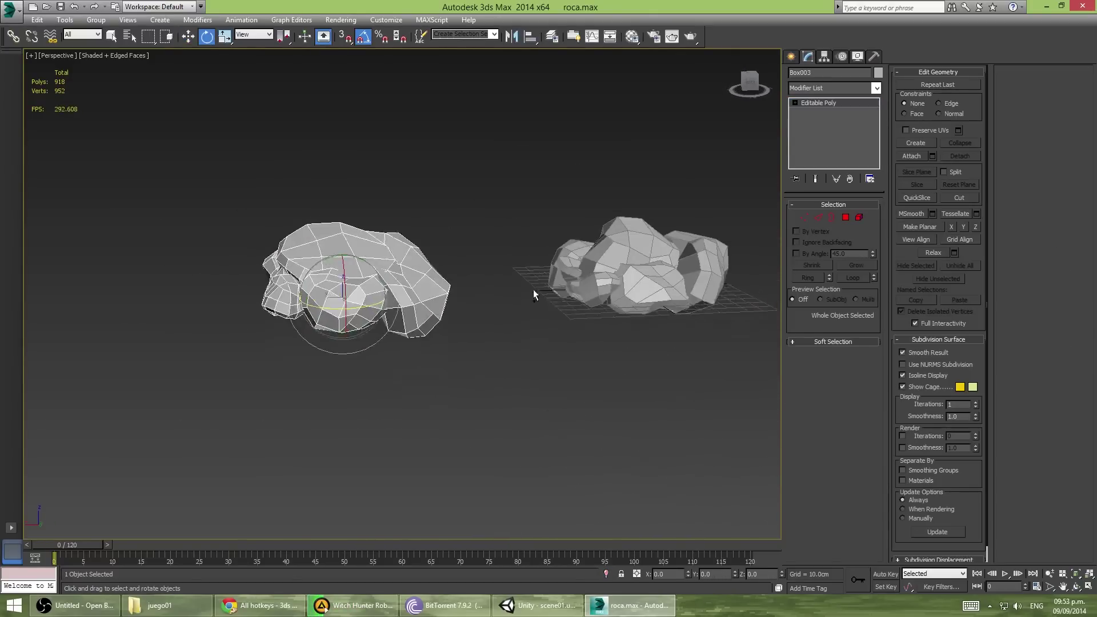
left_click_drag(533, 289, 561, 348, "shift")
left_click(543, 350)
Select the rock's polygons and isolate that rock with Ctrl+D.
mouse_move(507, 284)
middle_mouse_down("alt")
mouse_move(434, 320)
mouse_move(416, 348)
middle_mouse_up("alt")
key("w")
key("F4")
left_click(416, 348)
left_click(365, 320)
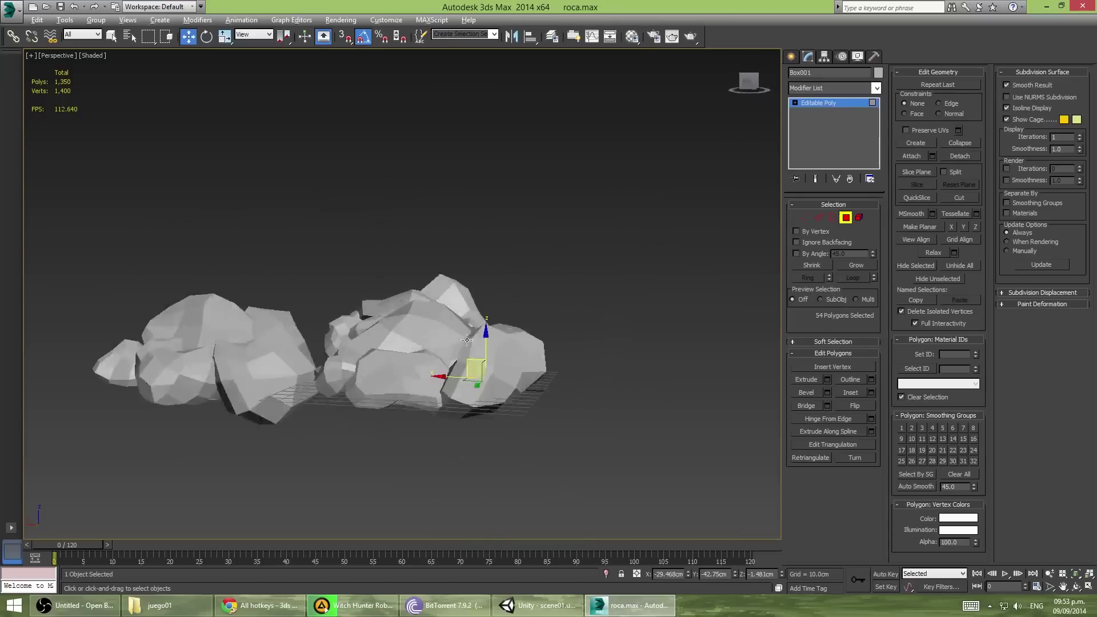
key("f")
key("p")
middle_click_drag(415, 346, 467, 241, "alt")
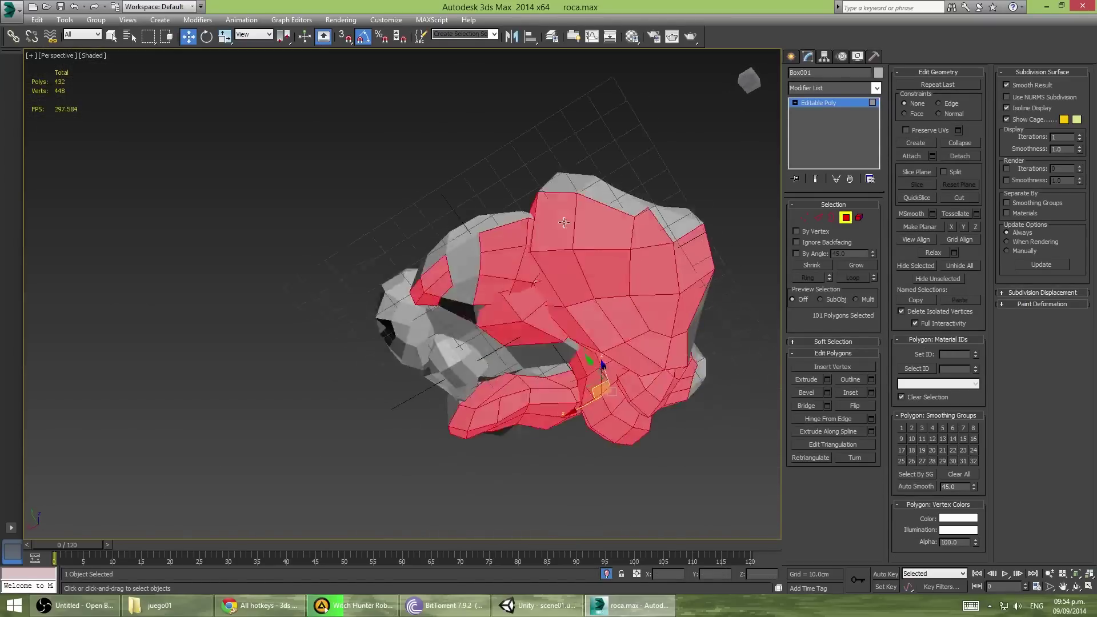
key("q")
key("ctrl+d")
Select and delete the hidden inner and buried polygons of the rock.
middle_click_drag(538, 295, 446, 297, "alt")
left_click_drag(400, 246, 448, 405)
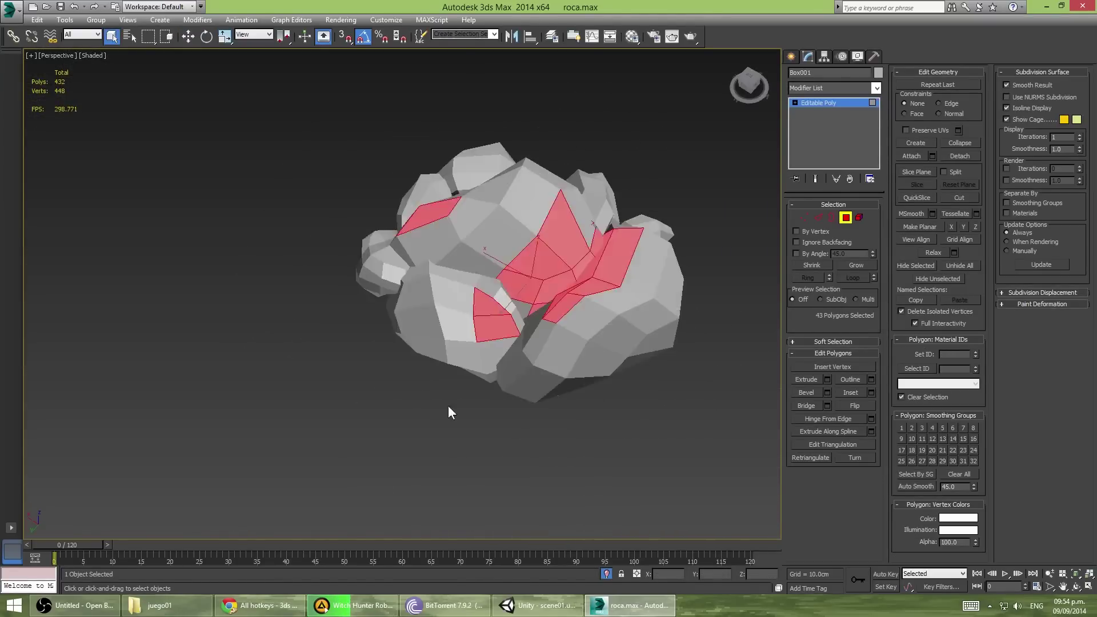
mouse_move(448, 406)
middle_mouse_down("alt")
mouse_move(740, 250)
mouse_move(371, 347)
mouse_move(664, 183)
middle_mouse_up("alt")
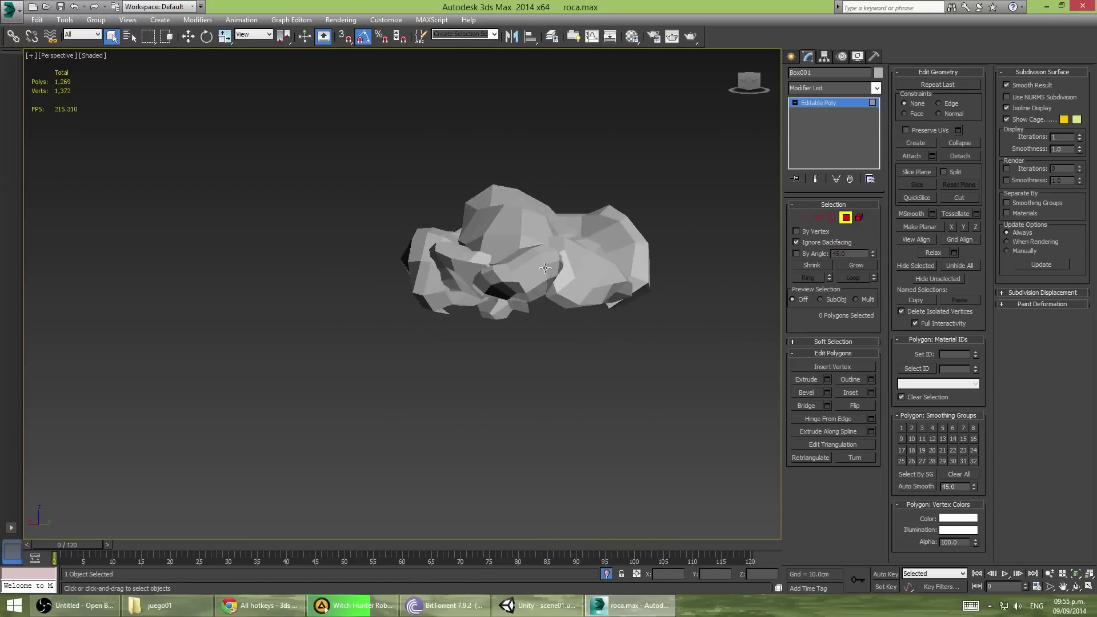
middle_click_drag(545, 268, 519, 307, "alt")
key("Delete")
key("F4")
mouse_move(372, 384)
middle_mouse_down("alt")
mouse_move(467, 371)
mouse_move(537, 342)
mouse_move(519, 306)
middle_mouse_up("alt")
left_click(537, 343)
key("Delete")
Delete inner underside polygons from the isolated rock cluster.
right_click(519, 306)
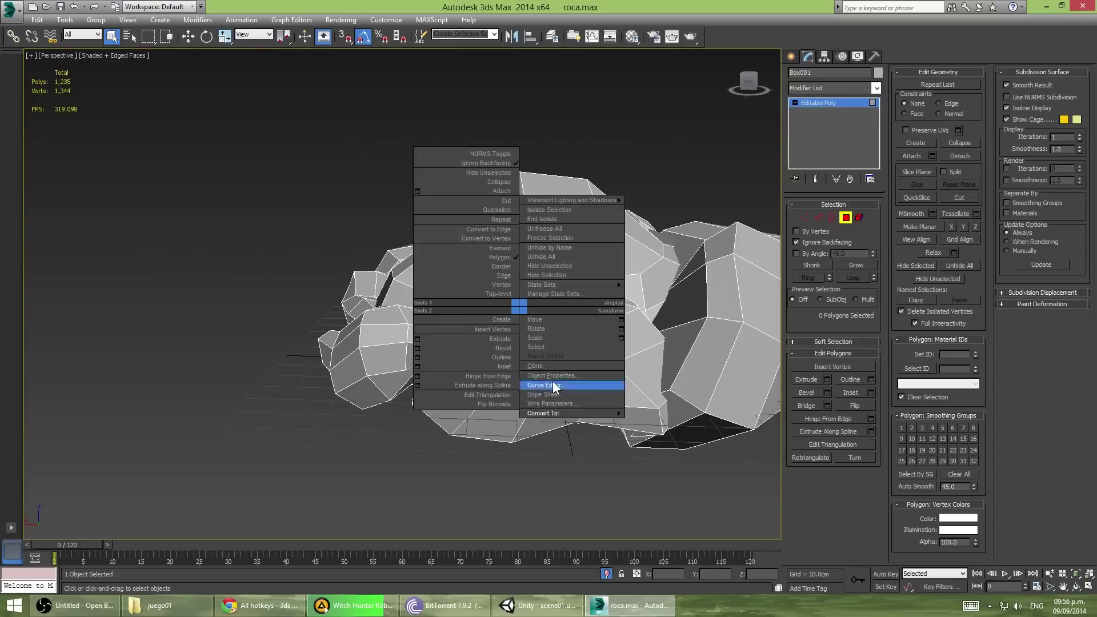
mouse_move(555, 389)
middle_mouse_down("alt")
mouse_move(498, 429)
mouse_move(404, 387)
middle_mouse_up("alt")
left_click(404, 388)
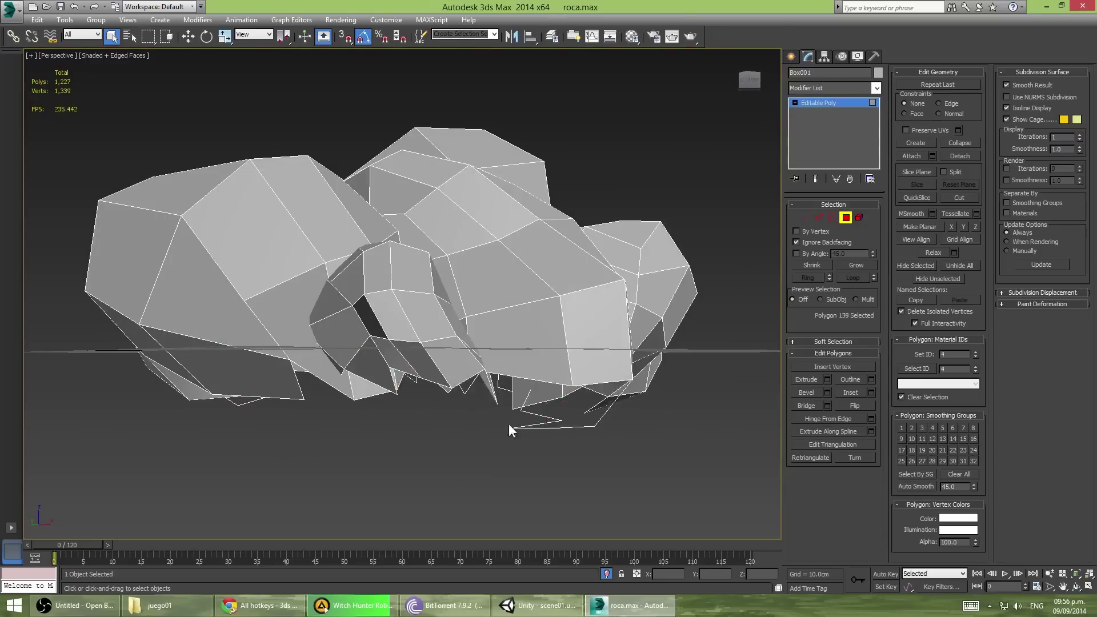
mouse_move(509, 425)
middle_mouse_down("alt")
mouse_move(377, 409)
mouse_move(460, 417)
mouse_move(463, 355)
mouse_move(307, 385)
middle_mouse_up("alt")
key("Delete")
left_click(452, 309)
key("Delete")
Delete more stray hidden polygons, then unhide all rocks and select the next one.
left_click(308, 306)
mouse_move(451, 309)
middle_mouse_down("alt")
mouse_move(307, 306)
mouse_move(367, 186)
mouse_move(318, 233)
mouse_move(429, 362)
mouse_move(475, 359)
mouse_move(286, 300)
mouse_move(355, 258)
mouse_move(398, 305)
mouse_move(399, 341)
mouse_move(468, 214)
middle_mouse_up("alt")
key("Delete")
left_click(318, 232)
key("Delete")
left_click(285, 300)
key("Delete")
key("Delete")
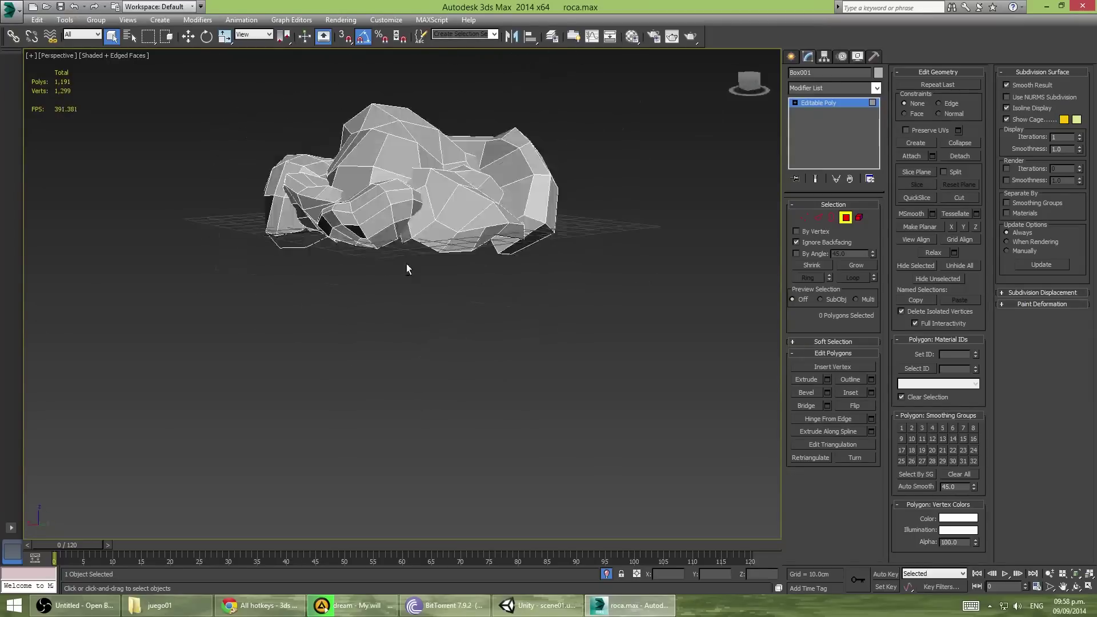
key("alt+q")
left_click(448, 281)
Isolate the next rock, Box004, and select its lower buried polygons.
middle_click_drag(448, 281, 492, 320, "alt")
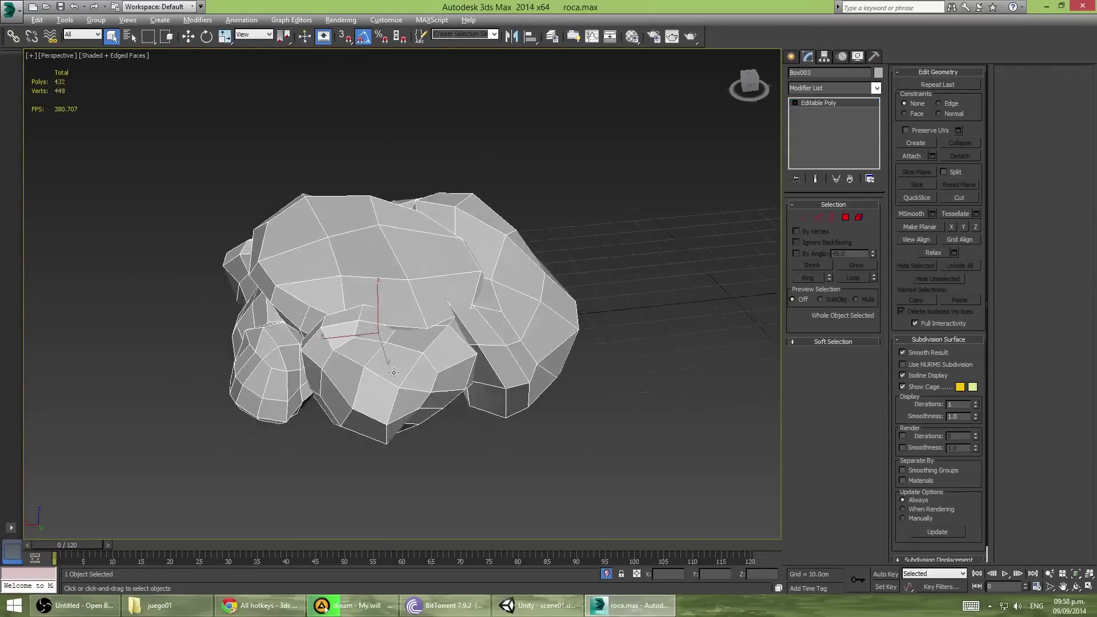
scroll(625, 330, "up", 5)
key("alt+q")
key("alt+q")
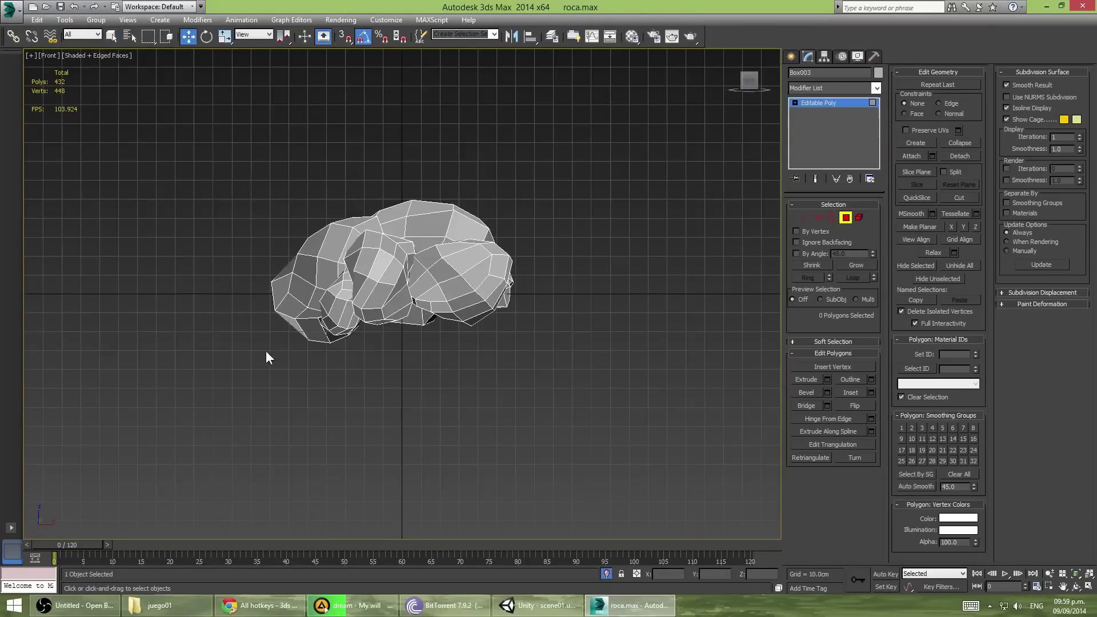
left_click_drag(266, 351, 461, 298)
key("w")
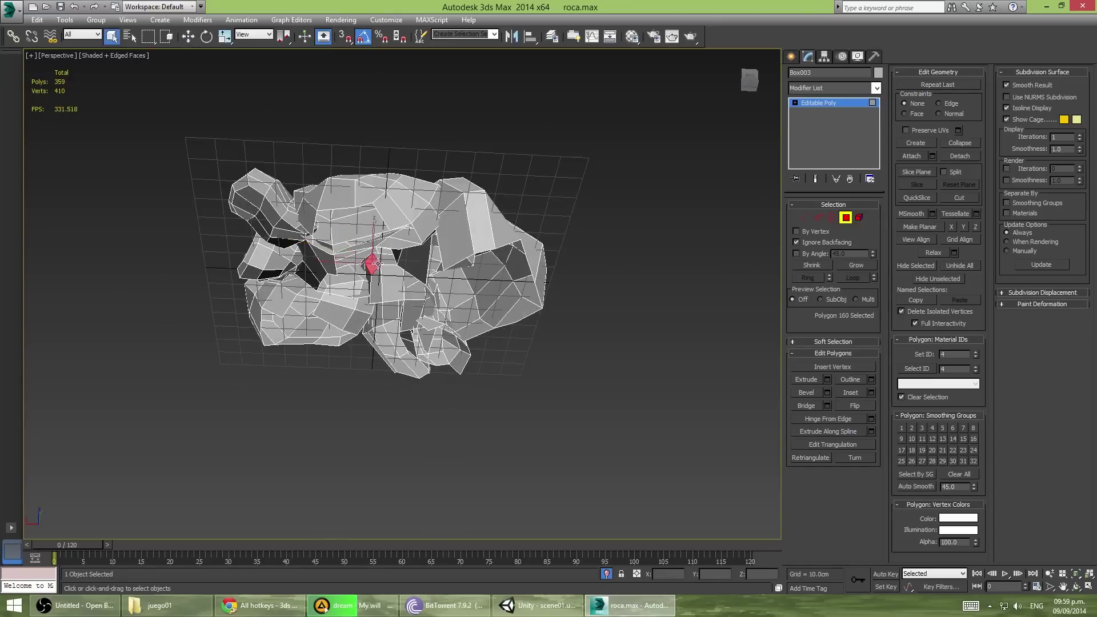
middle_click_drag(376, 264, 380, 299, "alt")
right_click(380, 299)
left_click(378, 407)
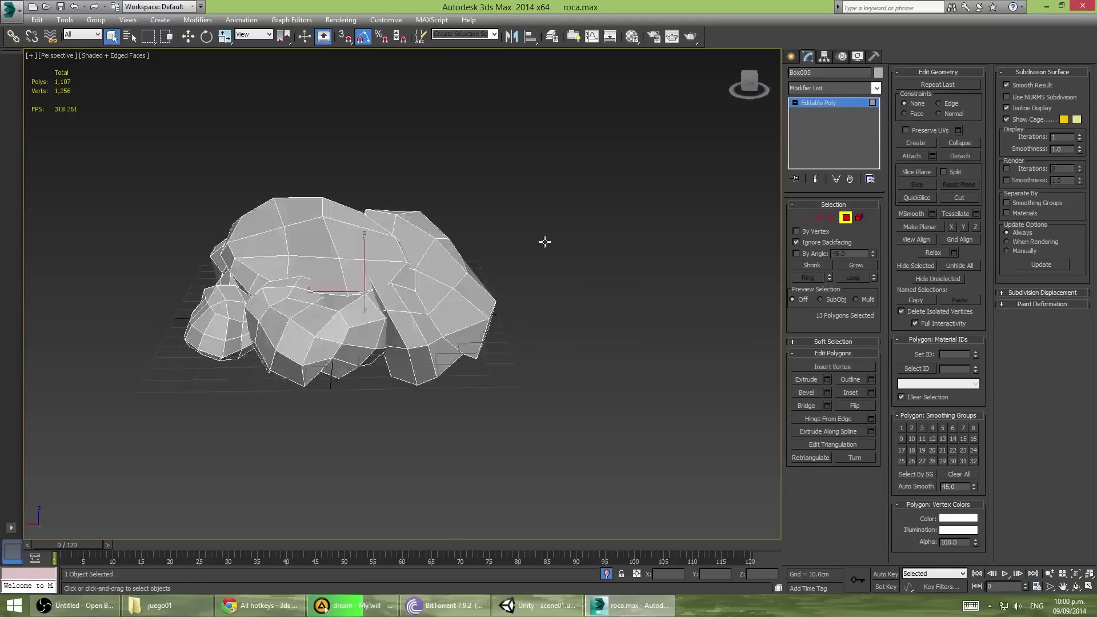
Delete the underside polygons and other single hidden or overlapping faces.
middle_click_drag(368, 365, 355, 347, "alt")
key("ctrl+z")
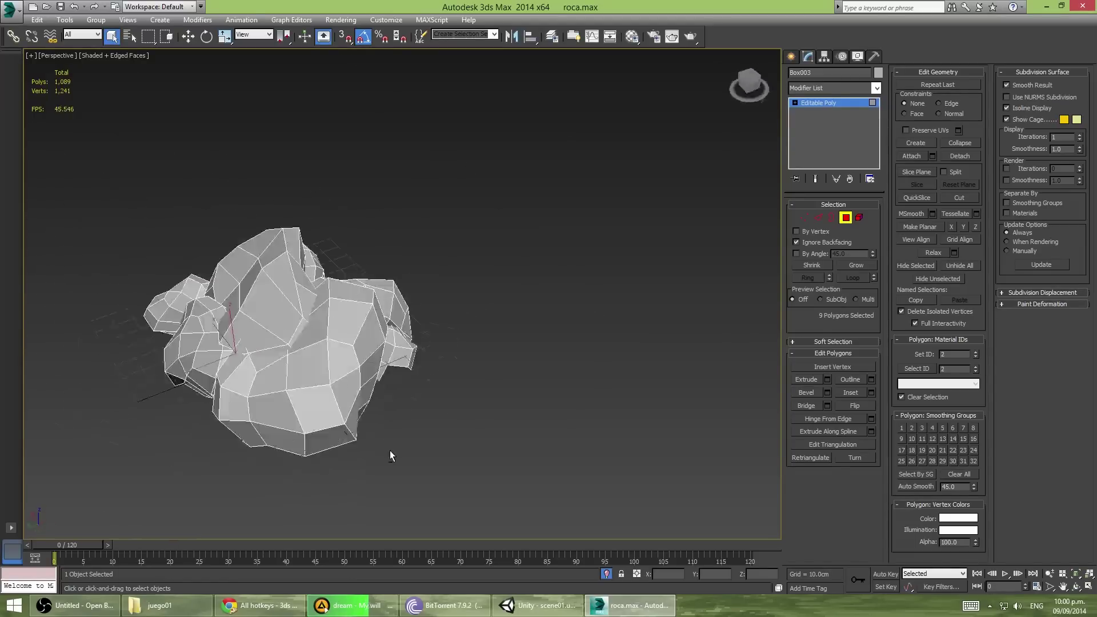
key("Delete")
middle_click_drag(390, 456, 140, 287, "alt")
left_click(140, 287)
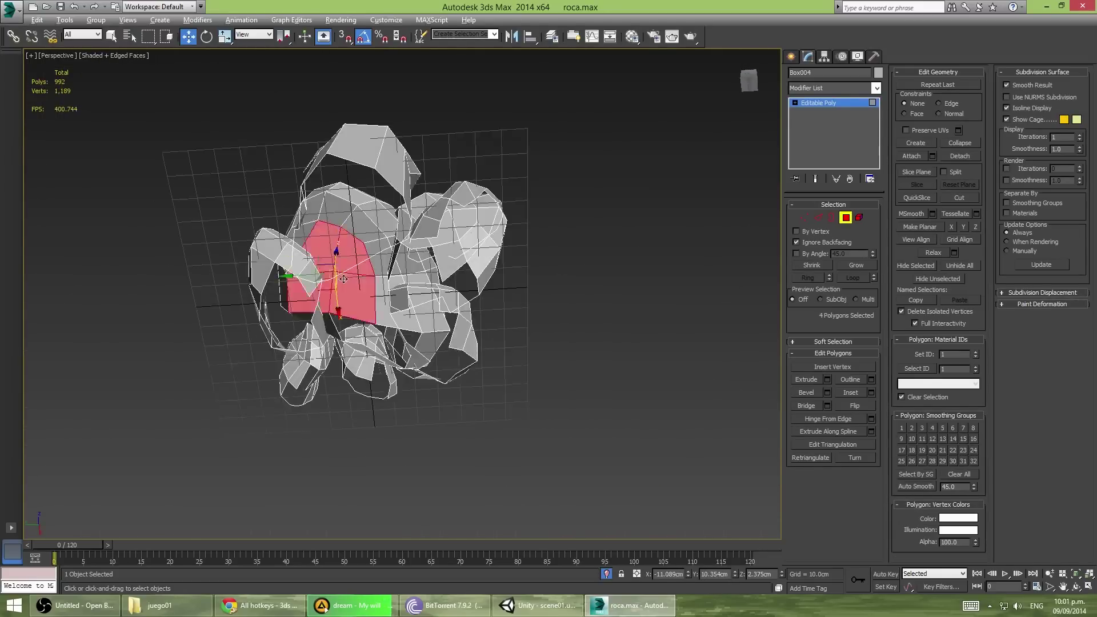
middle_click_drag(239, 285, 263, 212, "alt")
key("q")
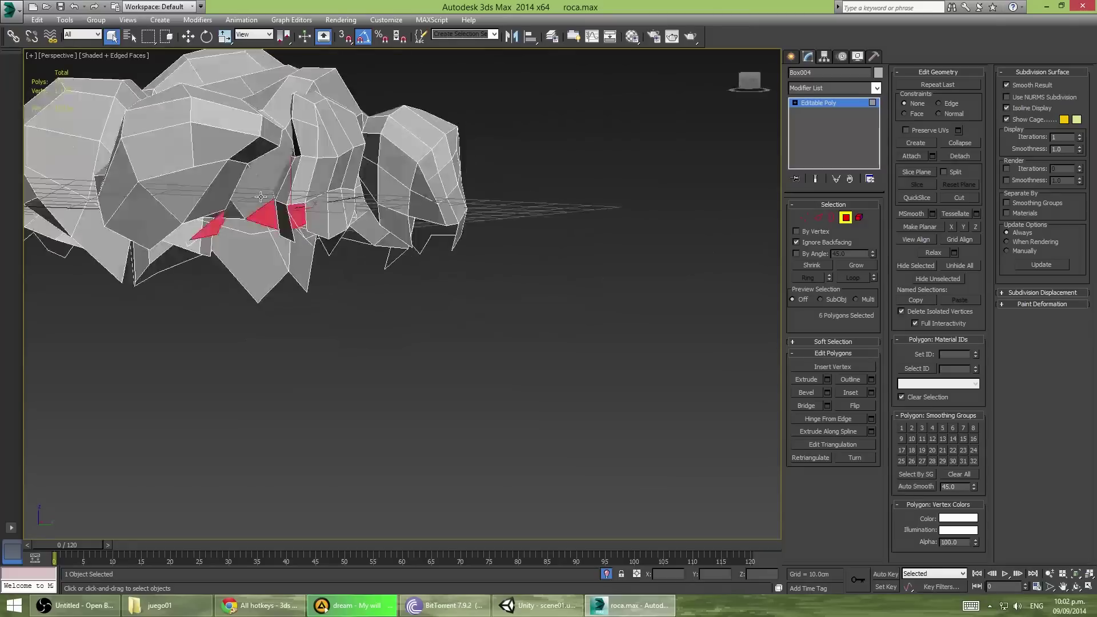
key("Delete")
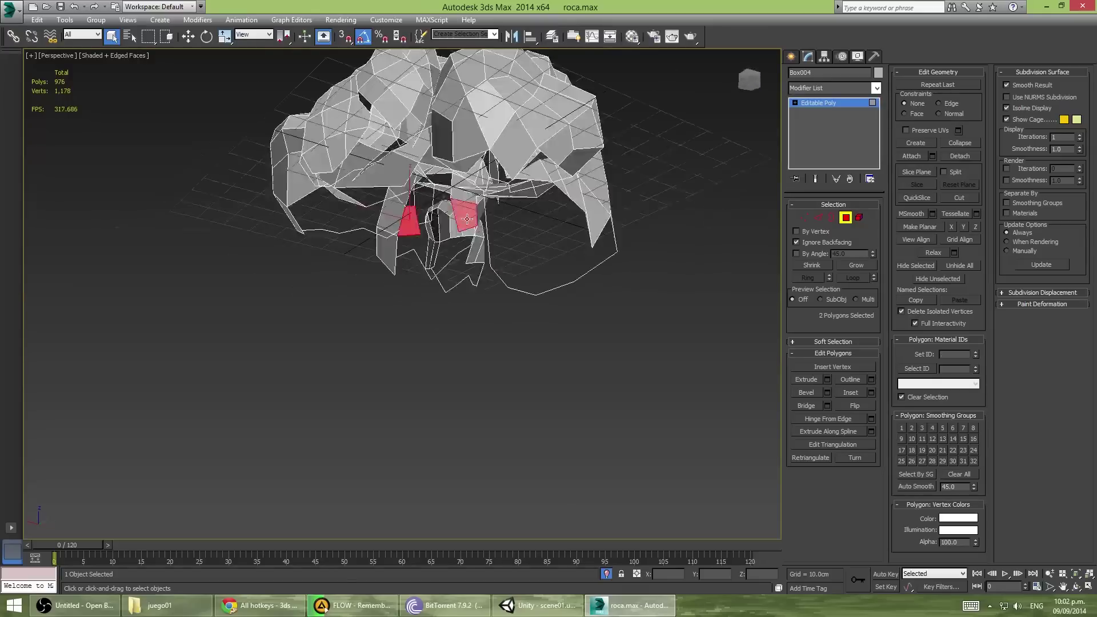
middle_click_drag(434, 250, 366, 288, "alt")
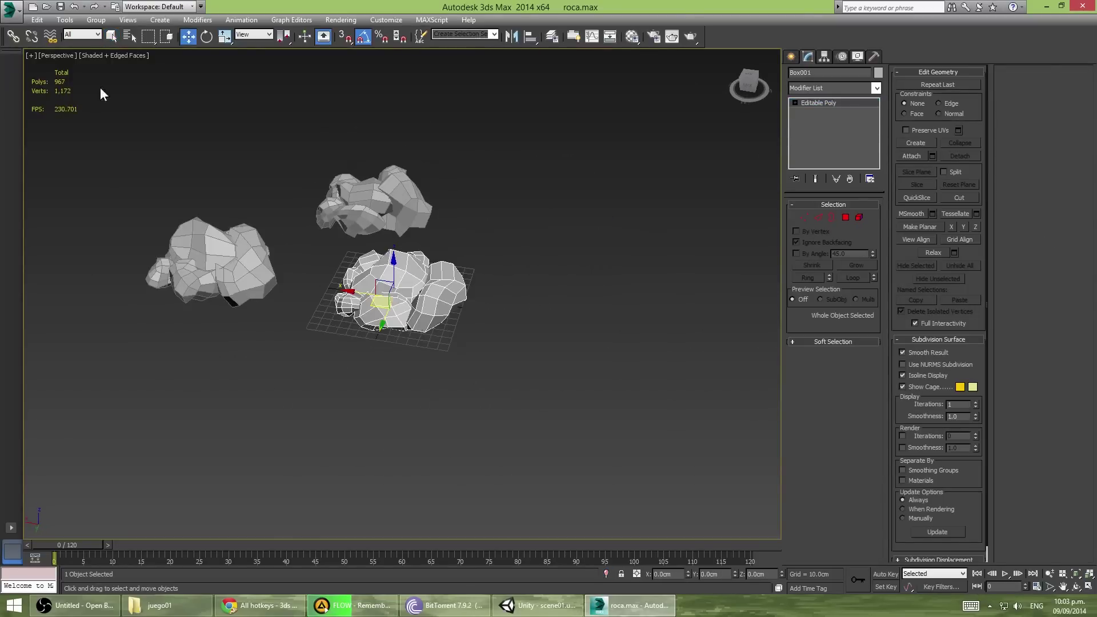
Export the rocks to FBX from the application menu.
left_click(11, 8)
left_click(34, 193)
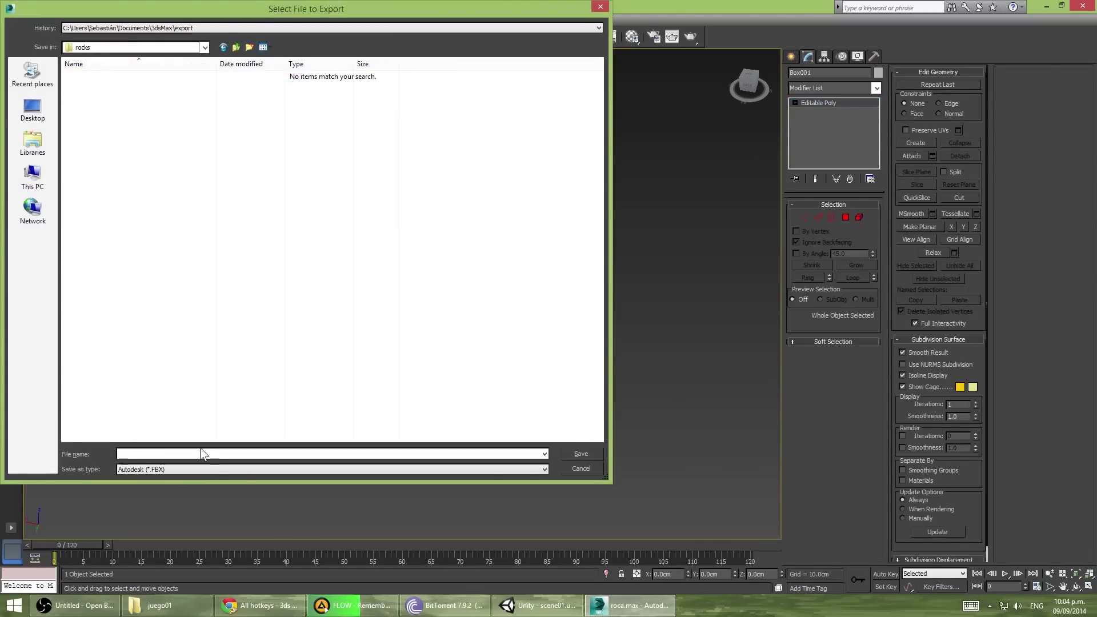
key("Escape")
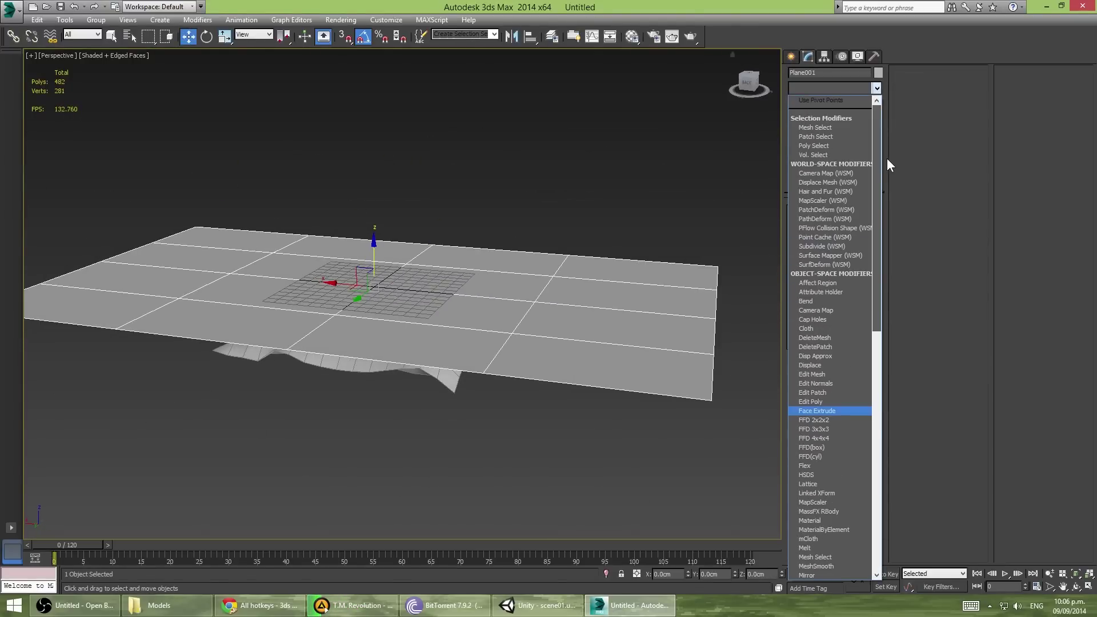
Mesh a Top-view rectangle with Garment Maker at density 0.039 and convert to Editable Poly.
scroll(862, 376, "down", 15)
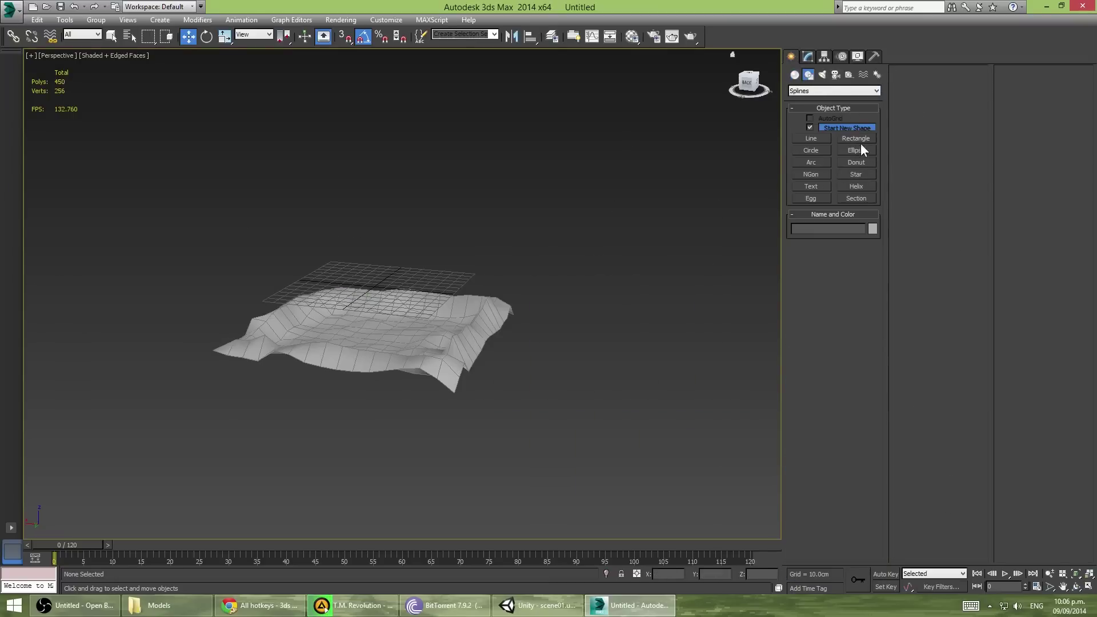
left_click(856, 139)
key("t")
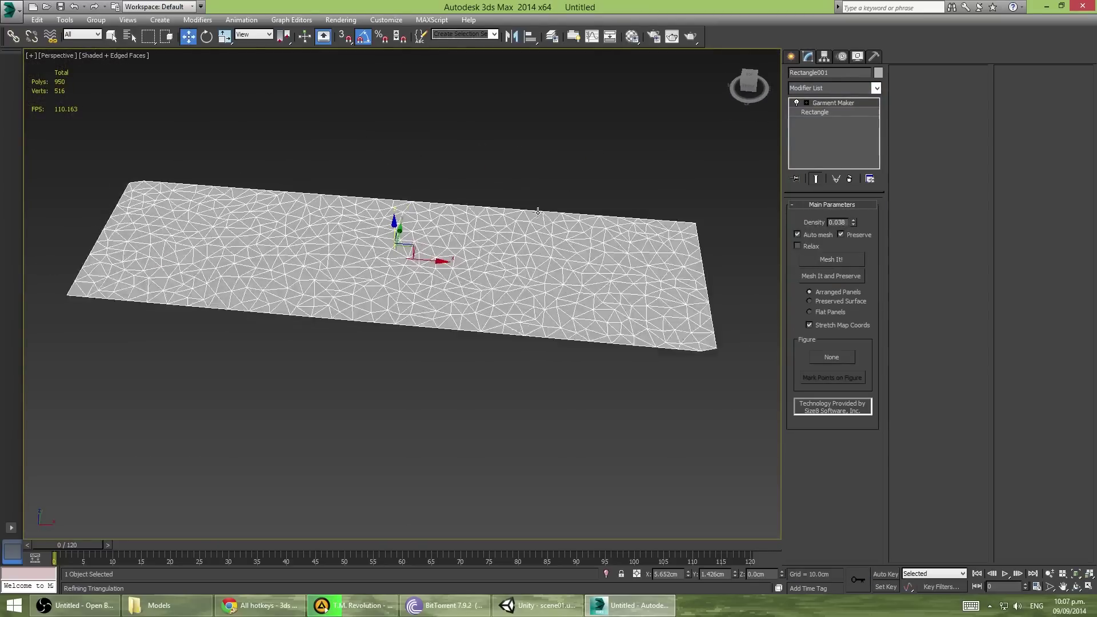
right_click(535, 232)
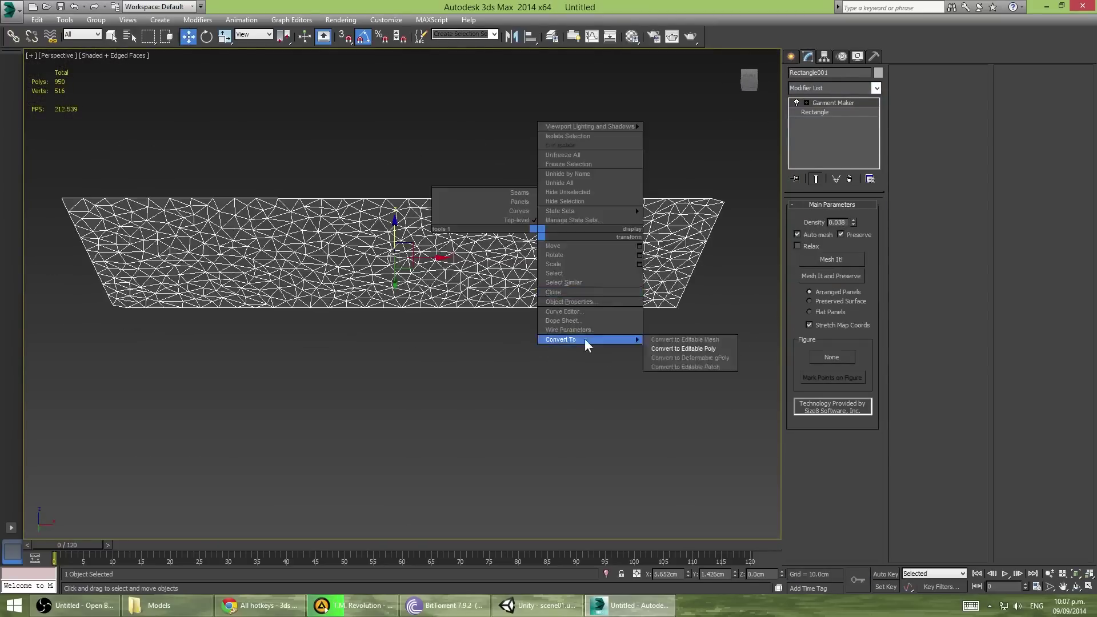
middle_click_drag(585, 339, 466, 359, "alt")
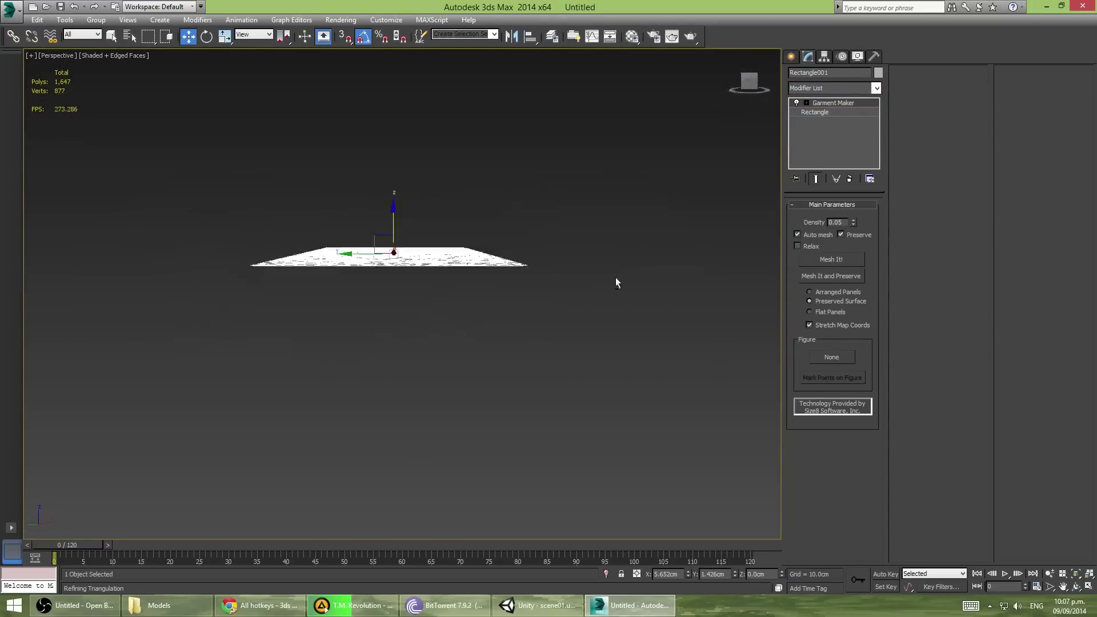
left_click_drag(853, 224, 852, 230)
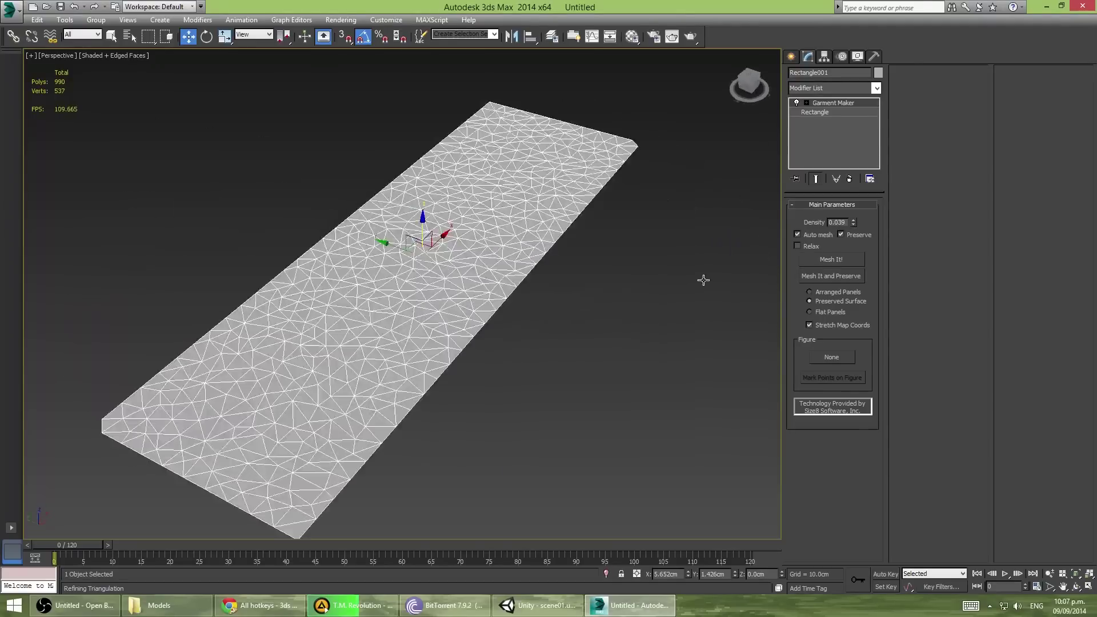
right_click(559, 225)
left_click(710, 345)
Push up bumps along the plane with Push/Pull Paint Deformation, enlarging brush and strength.
key("1")
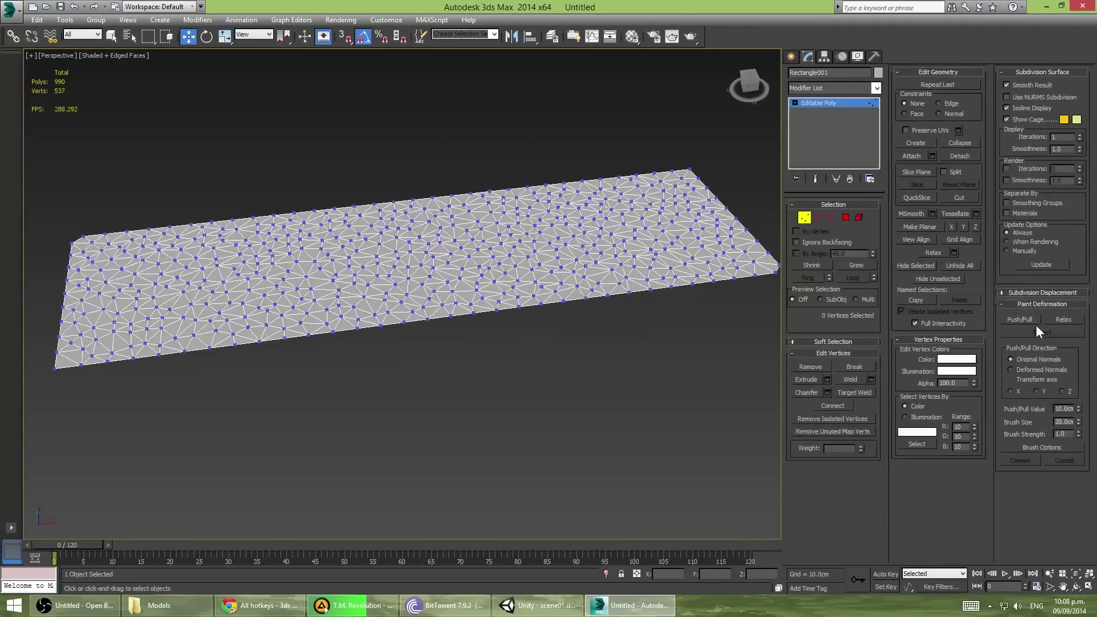
scroll(387, 331, "down", 3)
scroll(387, 331, "up", 3)
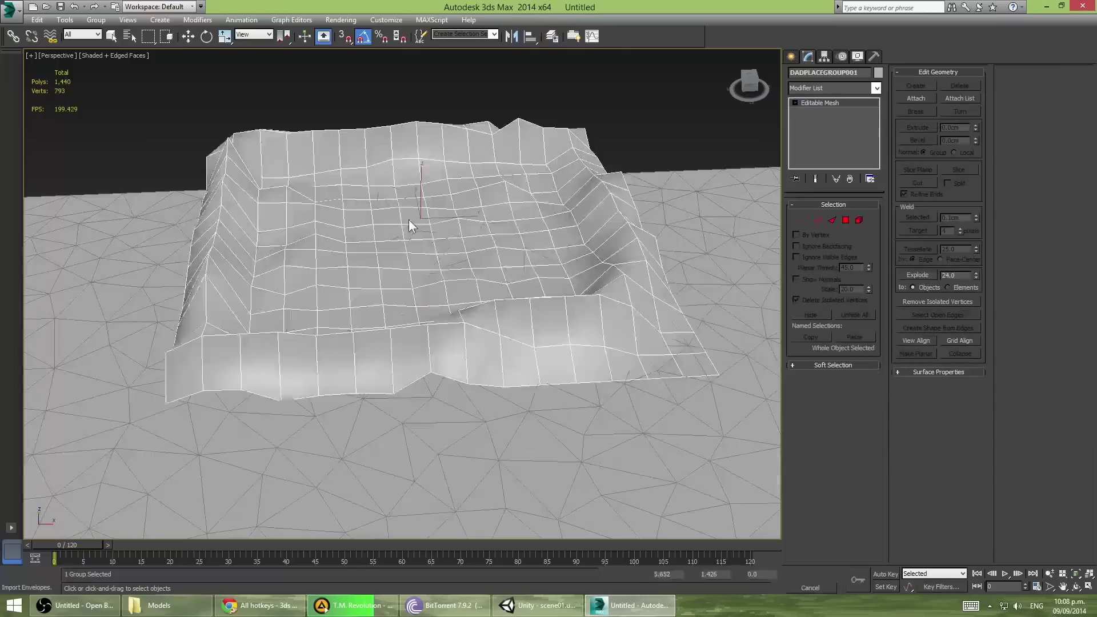
mouse_move(409, 219)
middle_mouse_down("alt")
mouse_move(382, 374)
mouse_move(434, 240)
middle_mouse_up("alt")
key("1")
key("w")
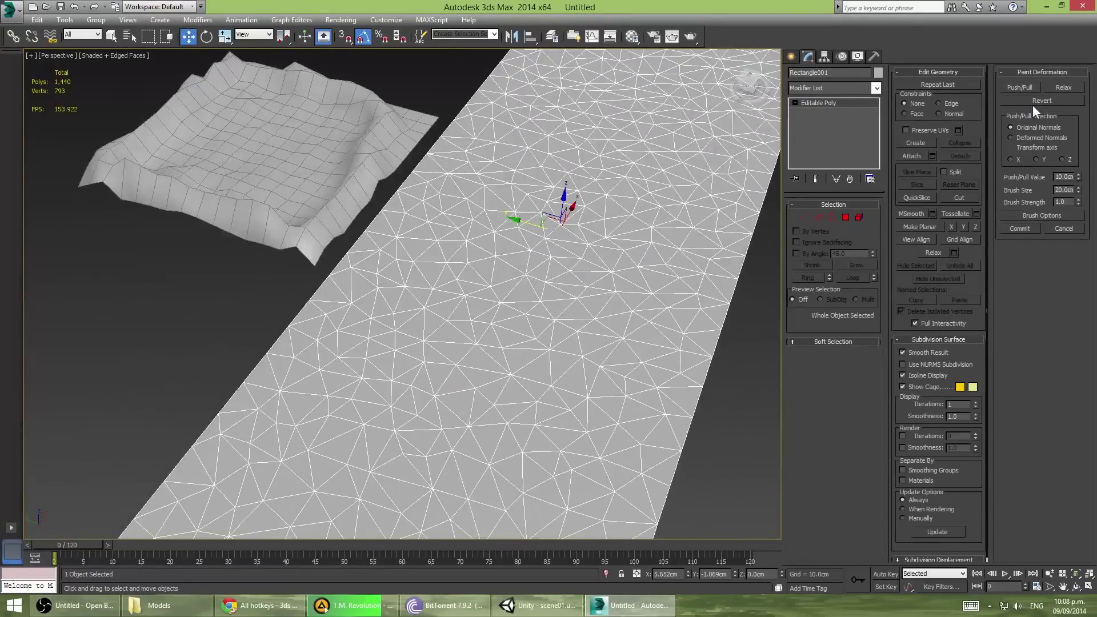
left_click(1020, 87)
middle_click_drag(400, 286, 443, 145, "alt")
left_click_drag(1079, 191, 1079, 172)
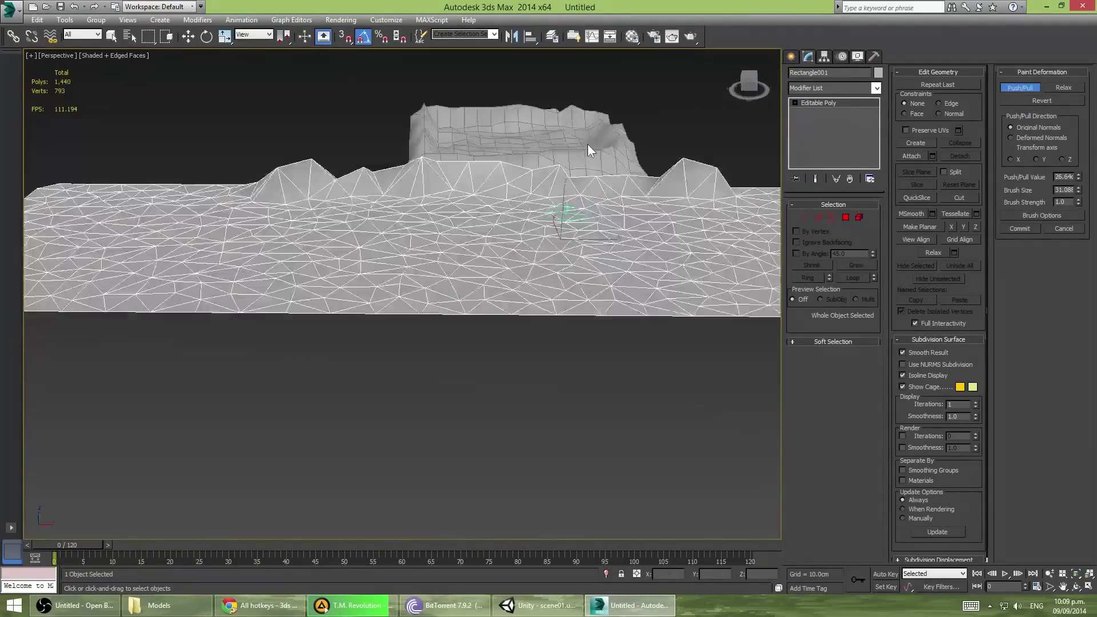
mouse_move(400, 240)
middle_mouse_down("alt")
mouse_move(132, 187)
mouse_move(310, 312)
middle_mouse_up("alt")
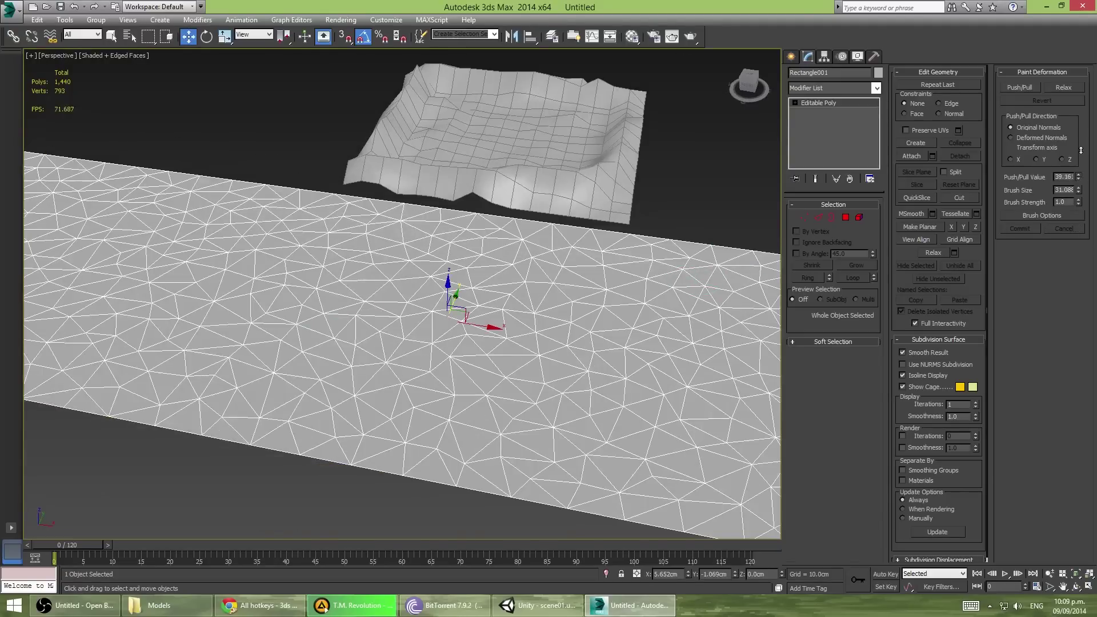
Raise hills across the terrain with brush size about 44.76, then strength about 20.
left_click(1020, 87)
mouse_move(625, 76)
middle_mouse_down("alt")
mouse_move(541, 265)
mouse_move(400, 231)
middle_mouse_up("alt")
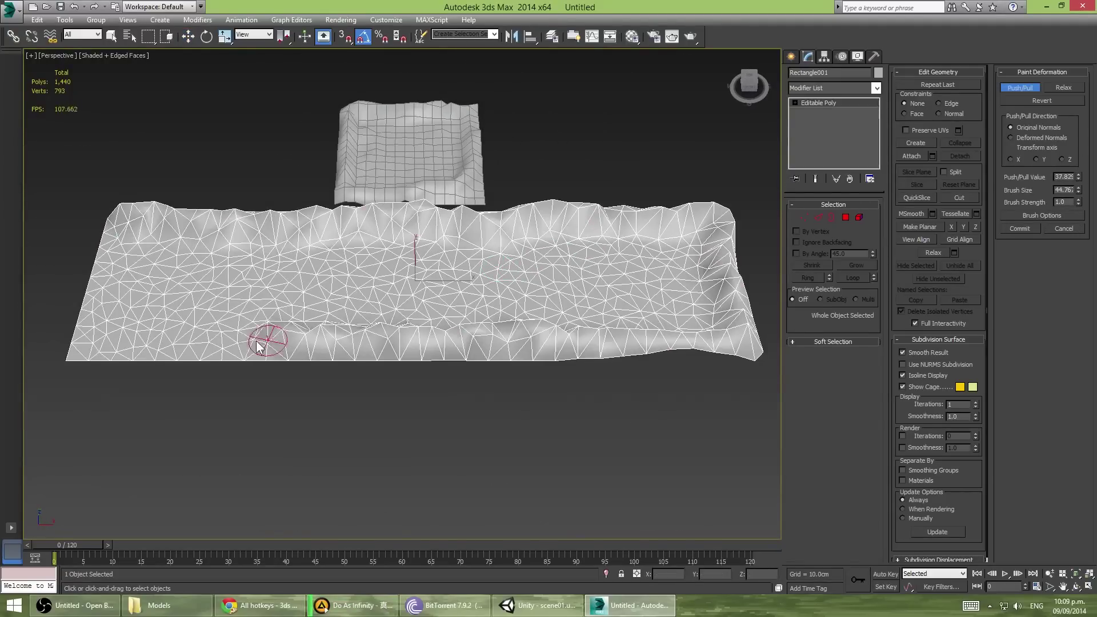
mouse_move(257, 345)
middle_mouse_down("alt")
mouse_move(410, 187)
mouse_move(455, 360)
mouse_move(500, 306)
mouse_move(590, 323)
middle_mouse_up("alt")
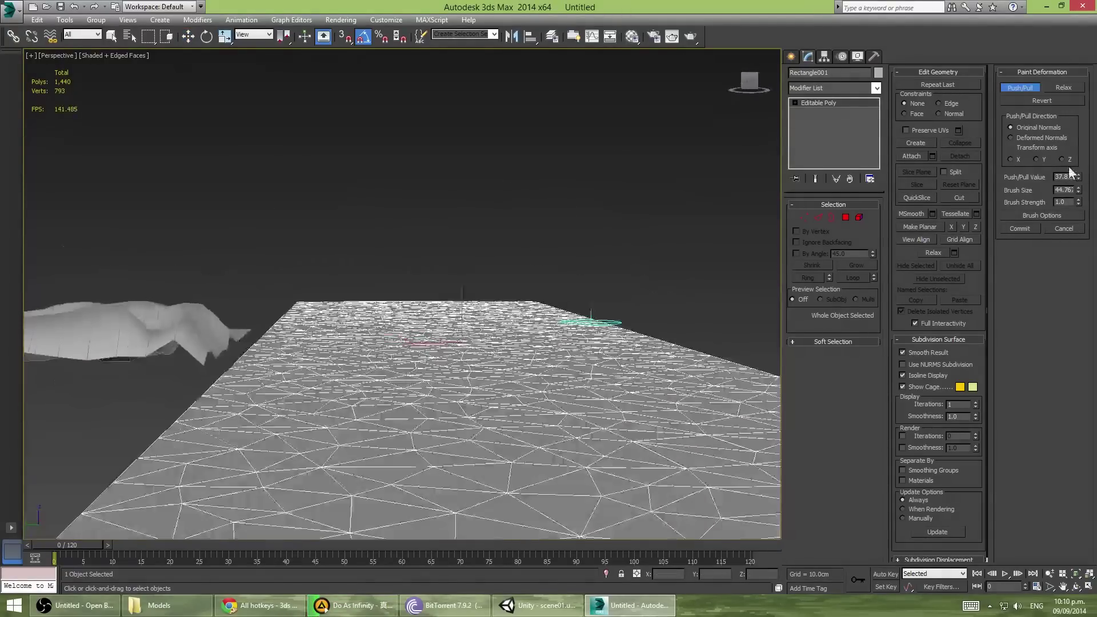
left_click_drag(1072, 173, 1073, 186)
mouse_move(400, 286)
middle_mouse_down("alt")
mouse_move(297, 359)
mouse_move(594, 288)
middle_mouse_up("alt")
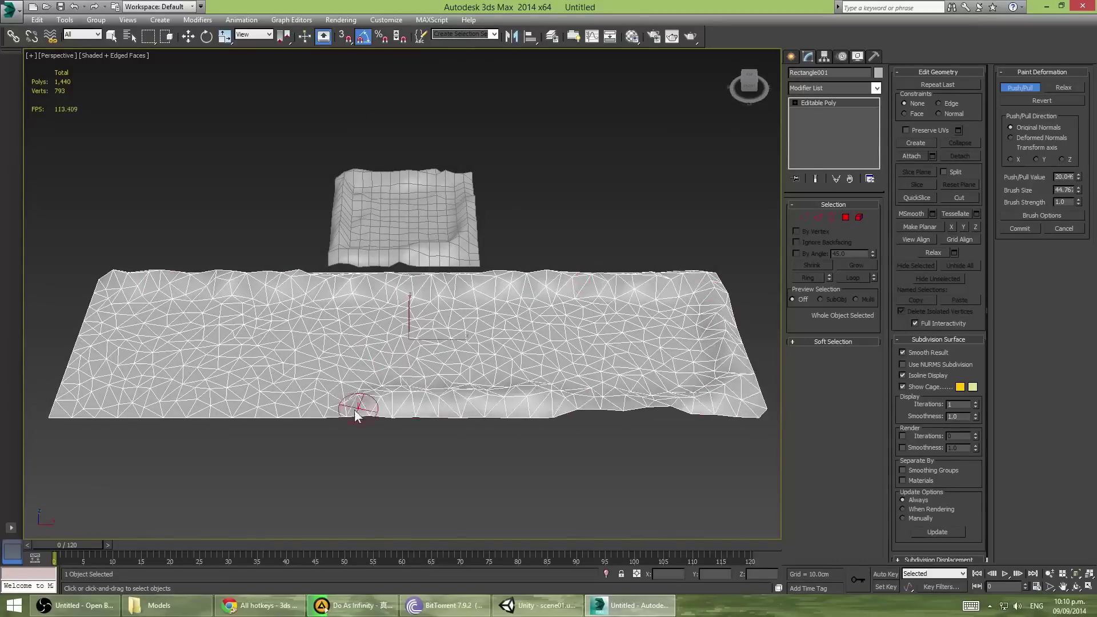
key("F4")
mouse_move(355, 409)
middle_mouse_down("alt")
mouse_move(286, 261)
mouse_move(419, 225)
mouse_move(485, 311)
middle_mouse_up("alt")
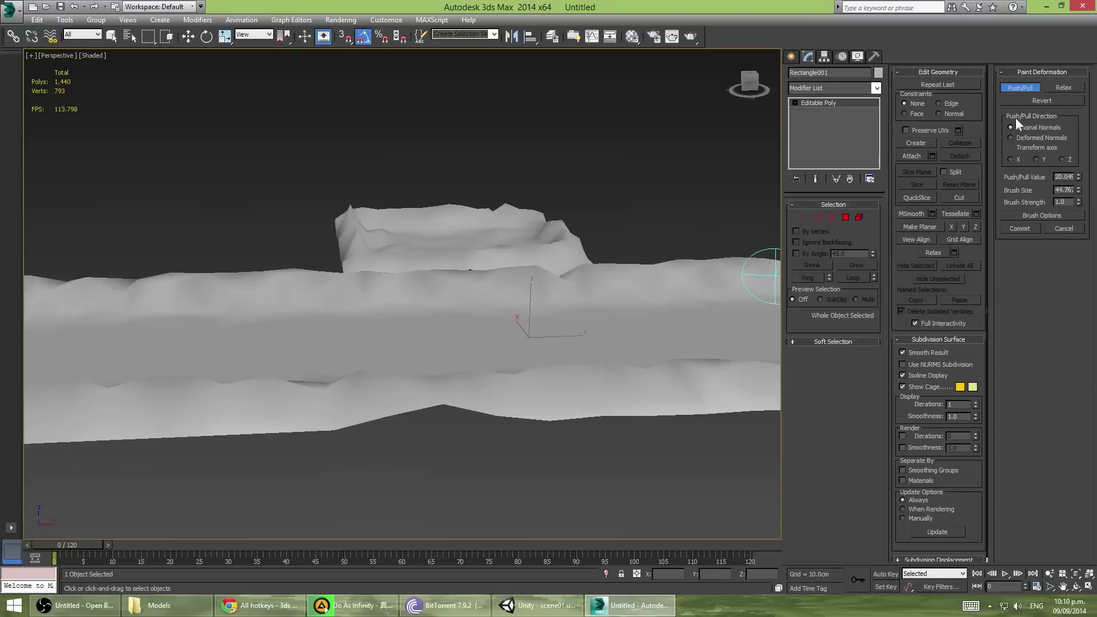
key("w")
middle_click_drag(495, 367, 580, 300, "alt")
Add a Noise modifier to the terrain with Scale 58 and Z strength 11.95.
left_click(876, 88)
scroll(869, 373, "down", 10)
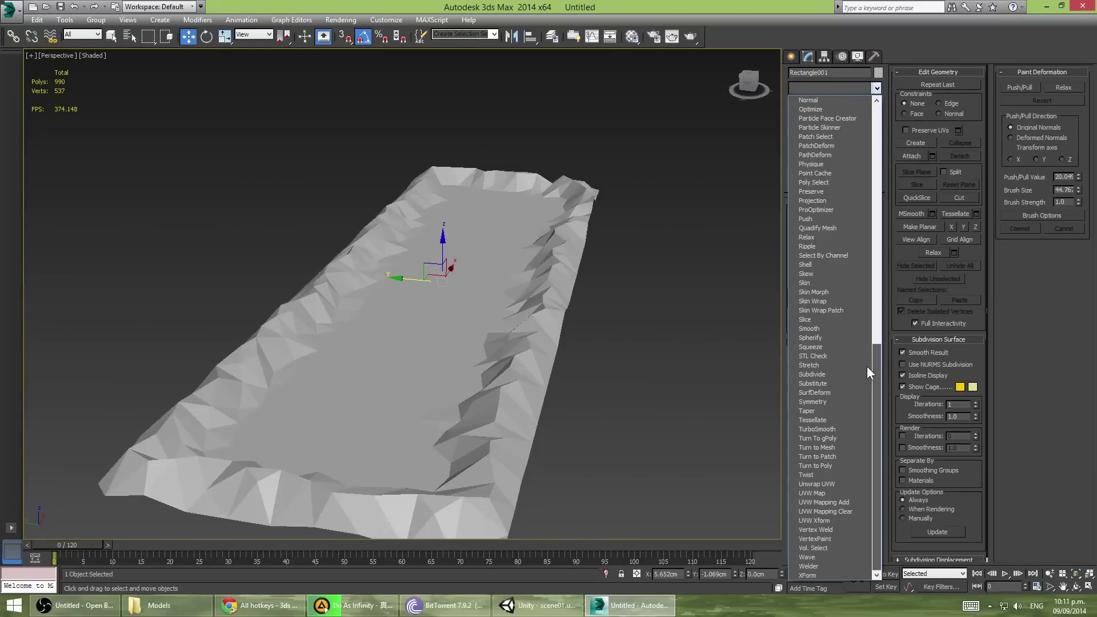
scroll(867, 365, "up", 5)
left_click(868, 226)
middle_click_drag(400, 286, 468, 257, "alt")
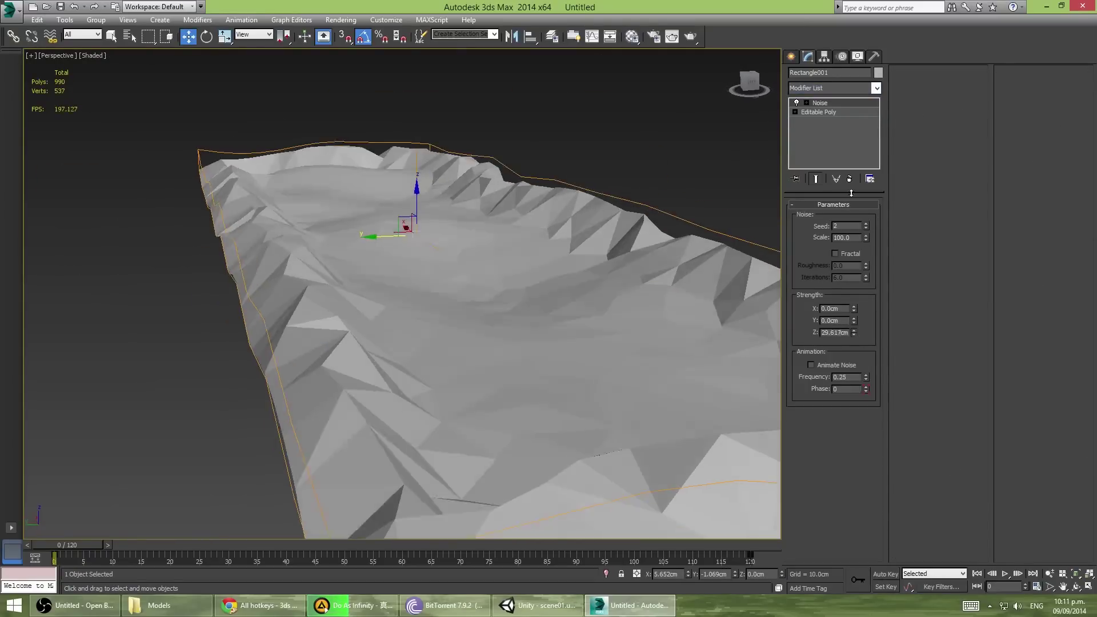
left_click_drag(854, 332, 854, 298)
left_click_drag(866, 238, 862, 260)
mouse_move(400, 258)
middle_mouse_down("alt")
mouse_move(491, 150)
mouse_move(686, 137)
middle_mouse_up("alt")
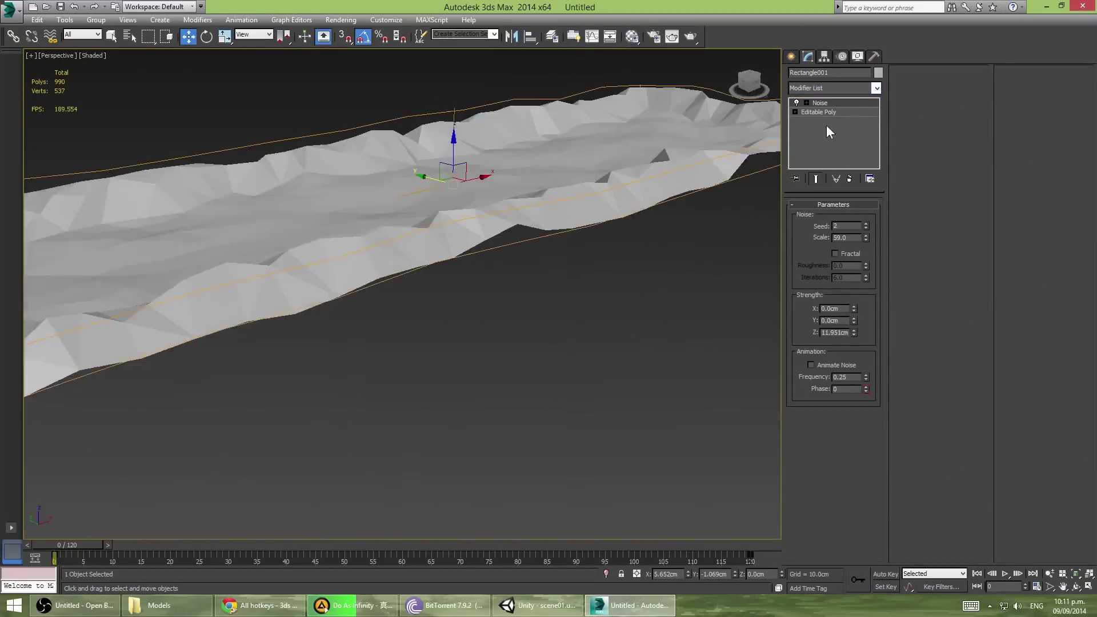
Sculpt further bumps into the editable poly with Push/Pull strength 9.624.
left_click(819, 112)
middle_click_drag(571, 228, 595, 210, "alt")
left_click(1020, 87)
left_click_drag(1082, 213, 1082, 194)
middle_click_drag(457, 205, 273, 204, "alt")
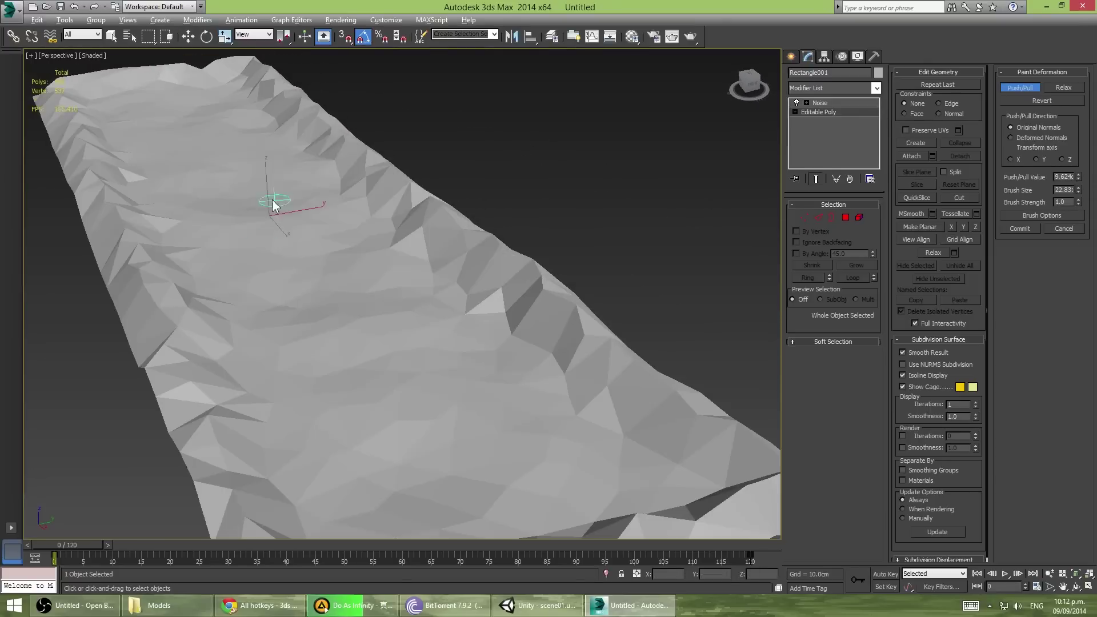
middle_click_drag(283, 255, 343, 258, "alt")
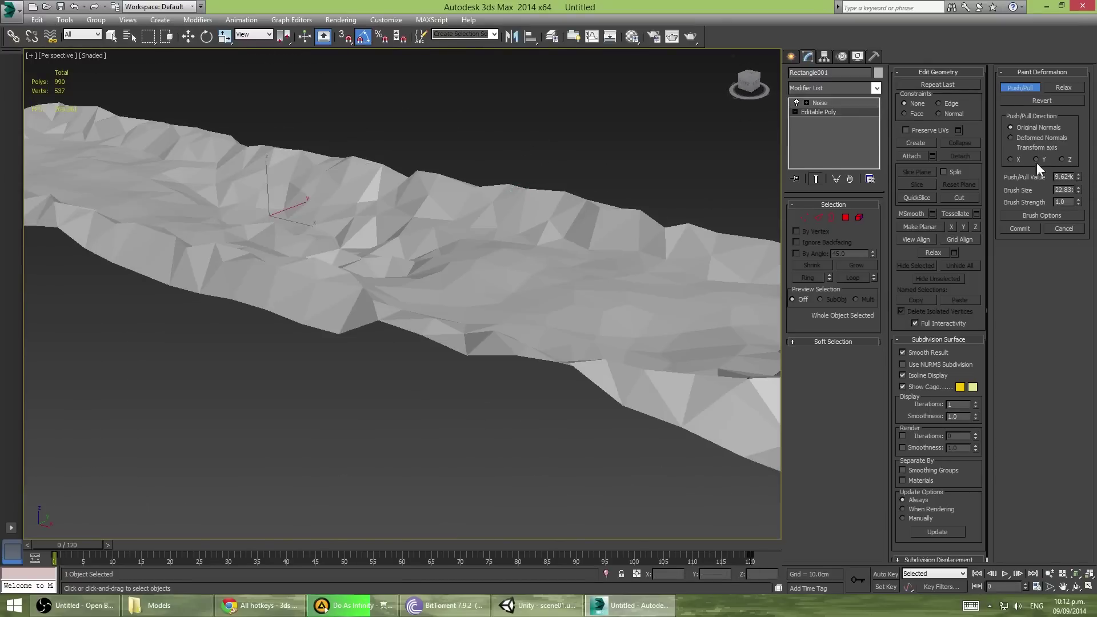
left_click(820, 102)
key("w")
mouse_move(435, 176)
middle_mouse_down("alt")
mouse_move(384, 303)
mouse_move(434, 240)
mouse_move(593, 174)
middle_mouse_up("alt")
Smooth the terrain with the Relax brush and save the scene as terrain.max.
left_click(819, 112)
left_click(1020, 88)
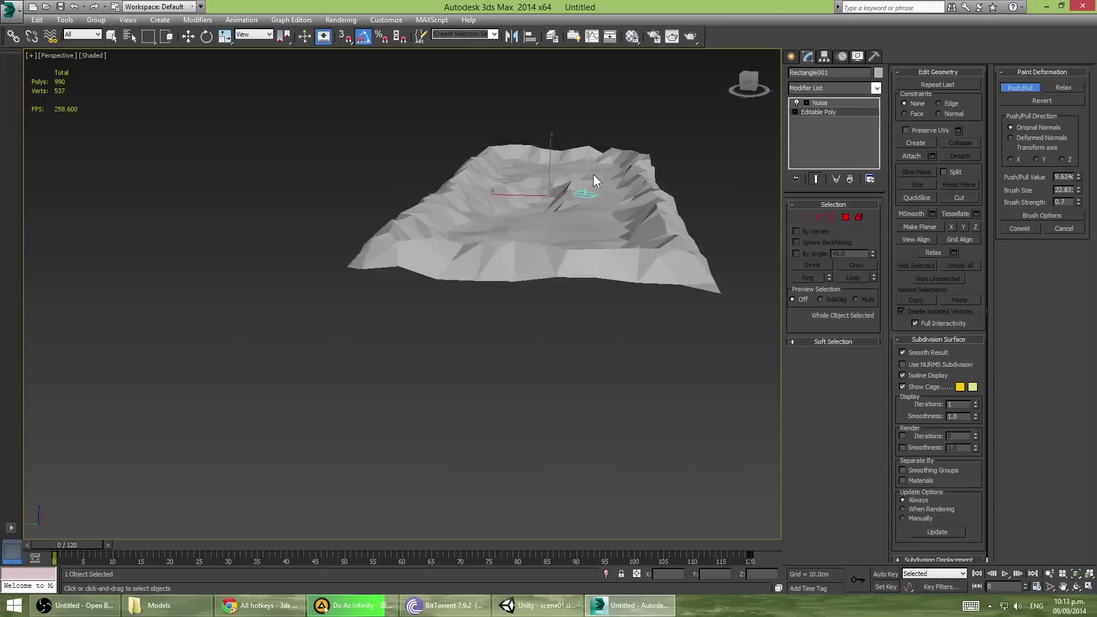
mouse_move(457, 229)
middle_mouse_down("alt")
mouse_move(434, 217)
mouse_move(446, 240)
mouse_move(435, 228)
mouse_move(563, 215)
mouse_move(509, 192)
mouse_move(436, 300)
mouse_move(642, 211)
mouse_move(657, 221)
mouse_move(598, 260)
middle_mouse_up("alt")
left_click(1064, 87)
scroll(419, 240, "up", 5)
scroll(657, 226, "down", 3)
key("w")
key("ctrl+s")
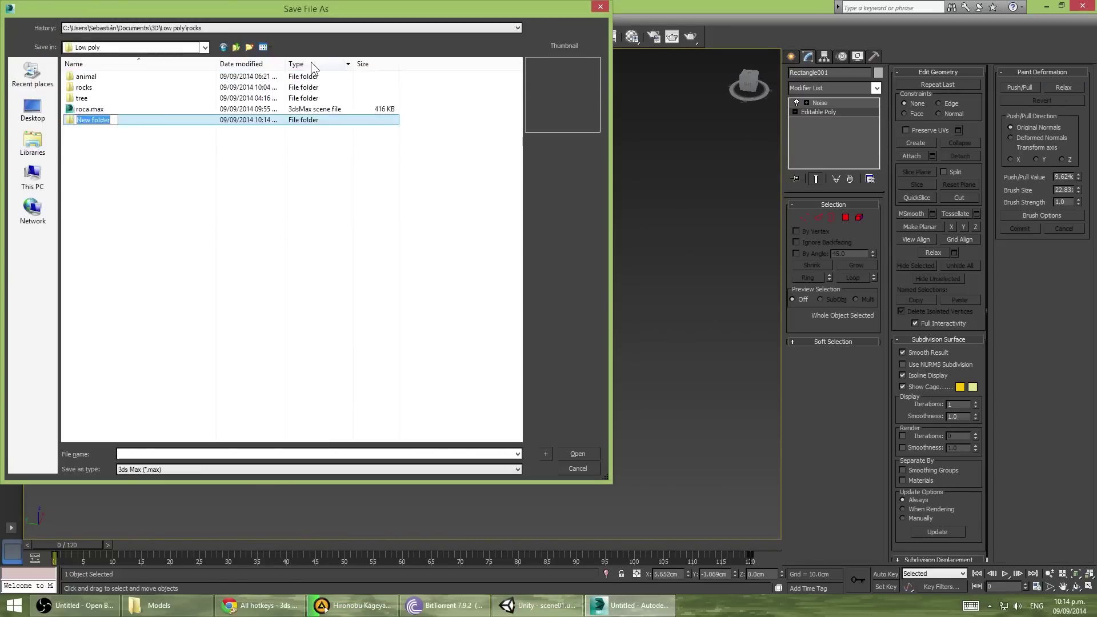
key("Return")
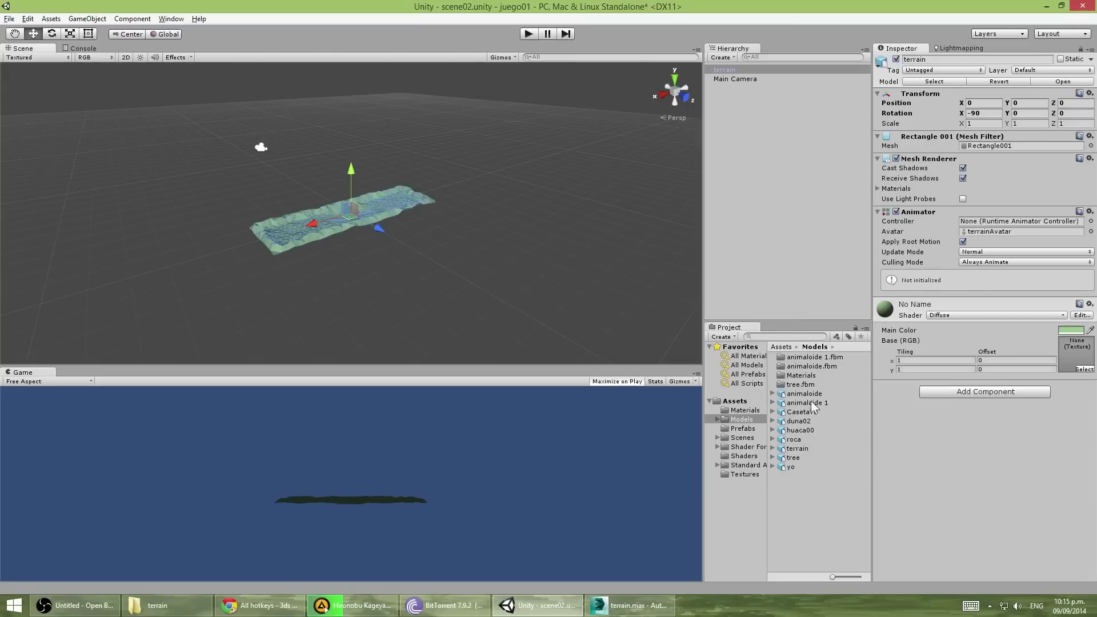
Apply Scale Factor 10.01 to the terrain import and add a Directional Light.
left_click(798, 422)
left_click(1073, 337)
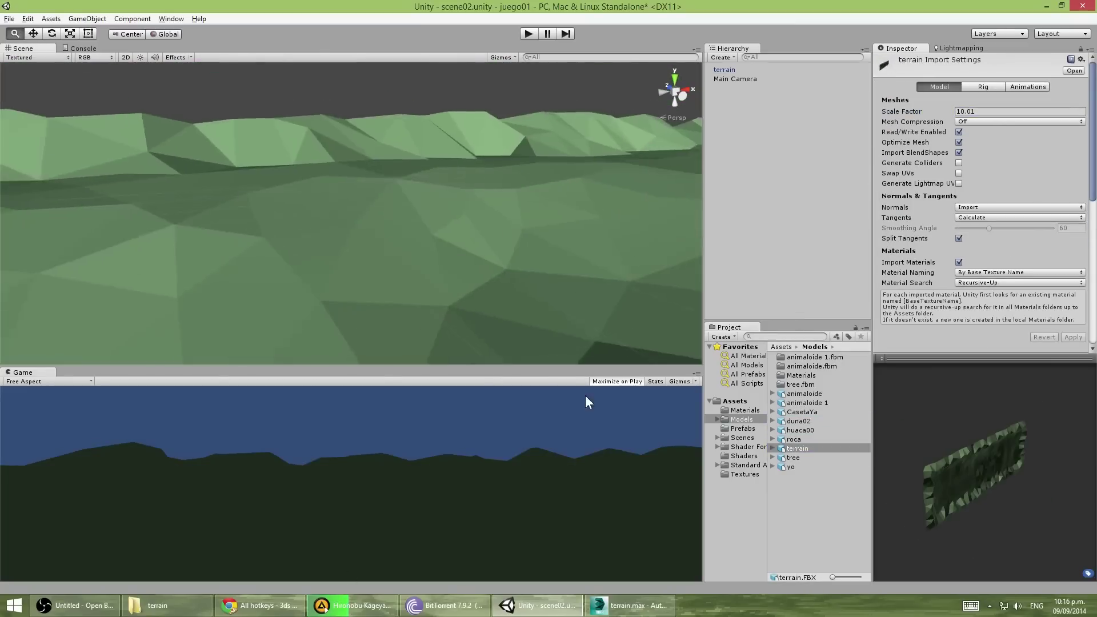
left_click(87, 18)
left_click(92, 94)
left_click(260, 95)
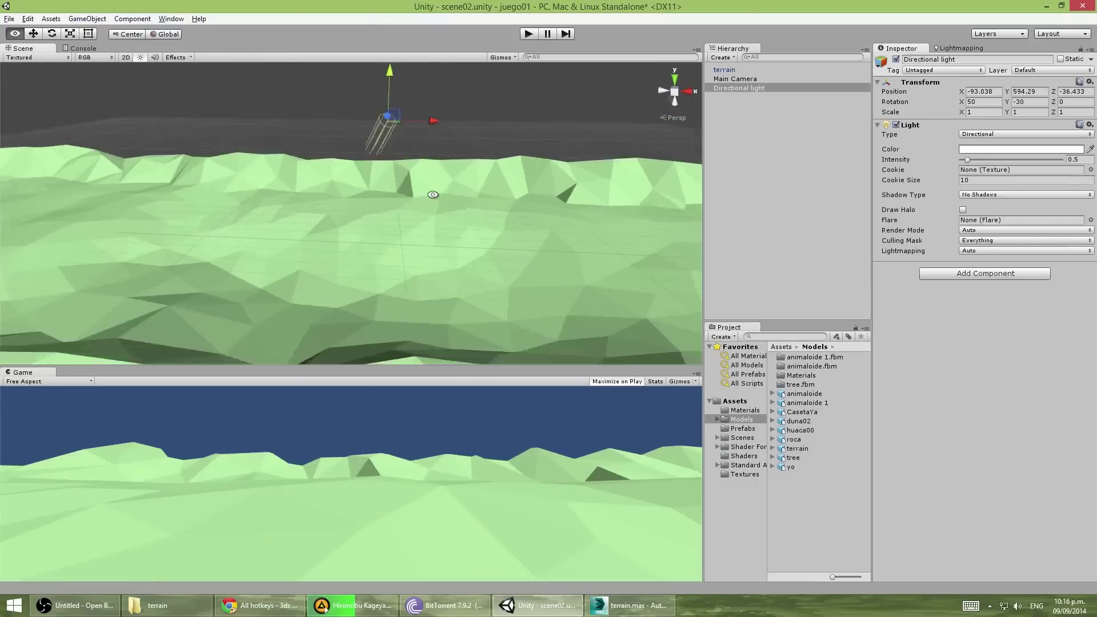
left_click_drag(373, 148, 289, 137, "alt")
Back in scene02, place a First Person Controller prefab on the terrain.
left_click(743, 438)
double_click(800, 367)
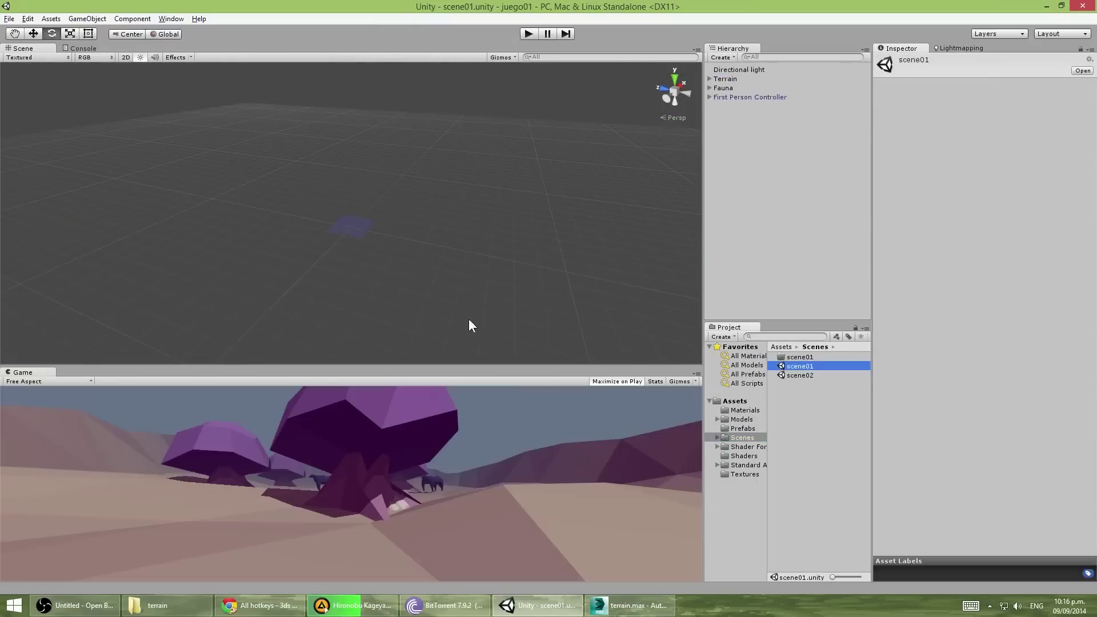
double_click(799, 375)
left_click(743, 429)
left_click_drag(823, 366, 437, 225)
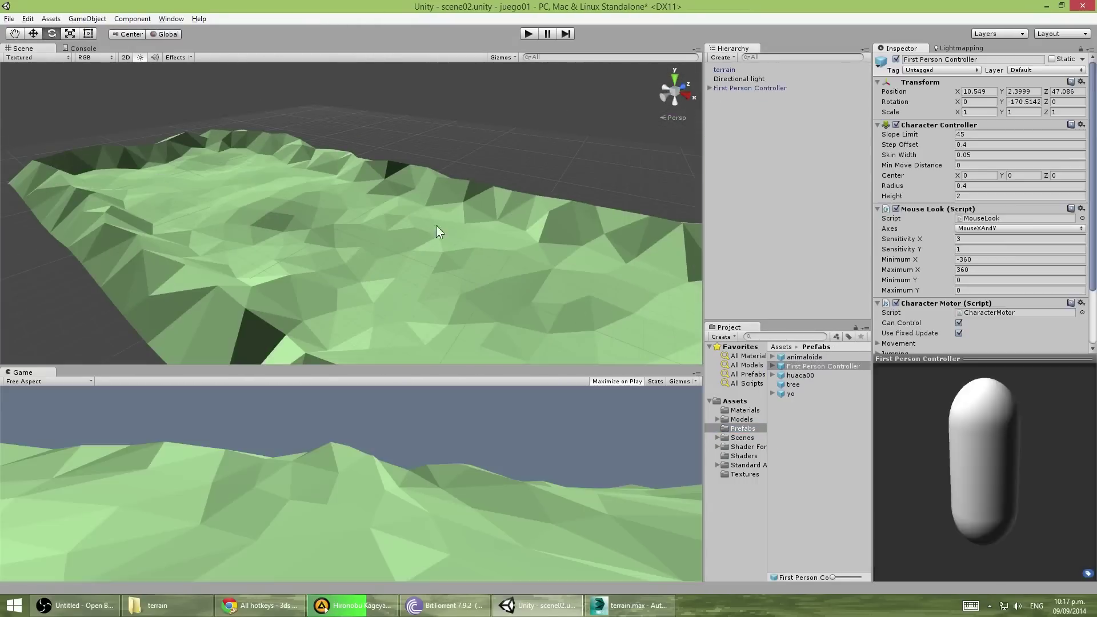
key("f")
Review huaca00 import settings and check the light, controller and terrain around the mountain.
left_click(742, 419)
left_click(800, 430)
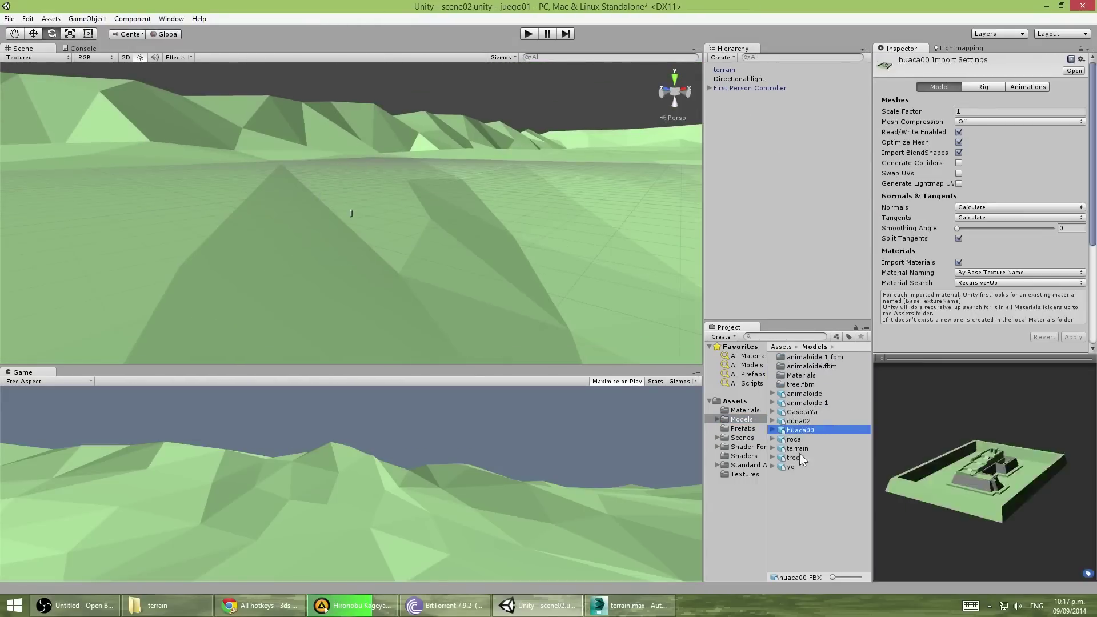
mouse_move(435, 171)
left_mouse_down("alt")
mouse_move(416, 134)
mouse_move(791, 154)
left_mouse_up("alt")
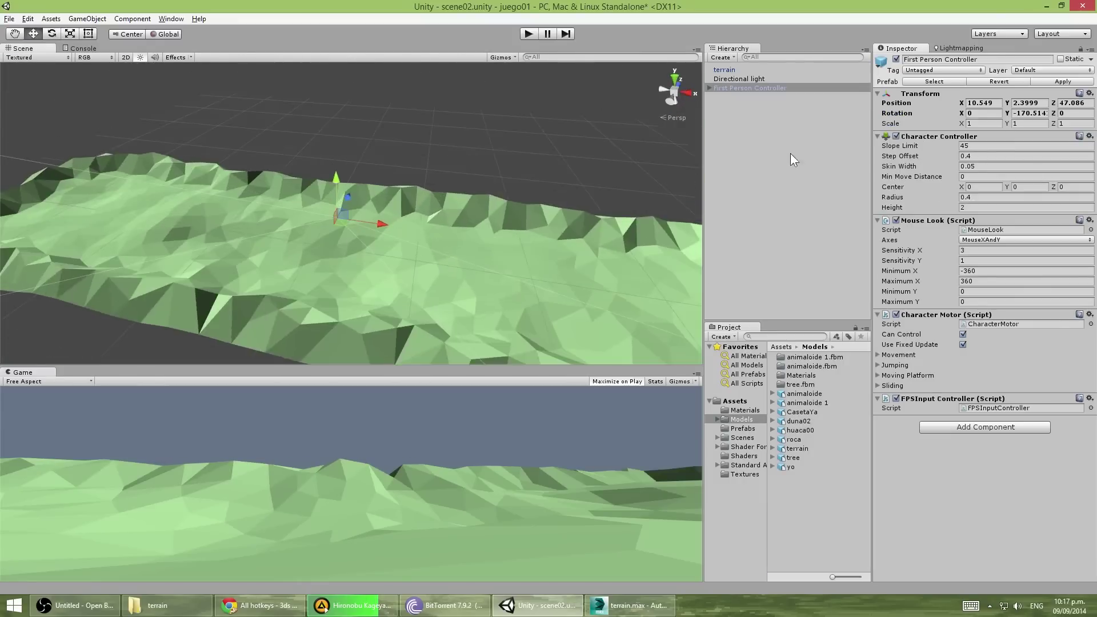
double_click(739, 79)
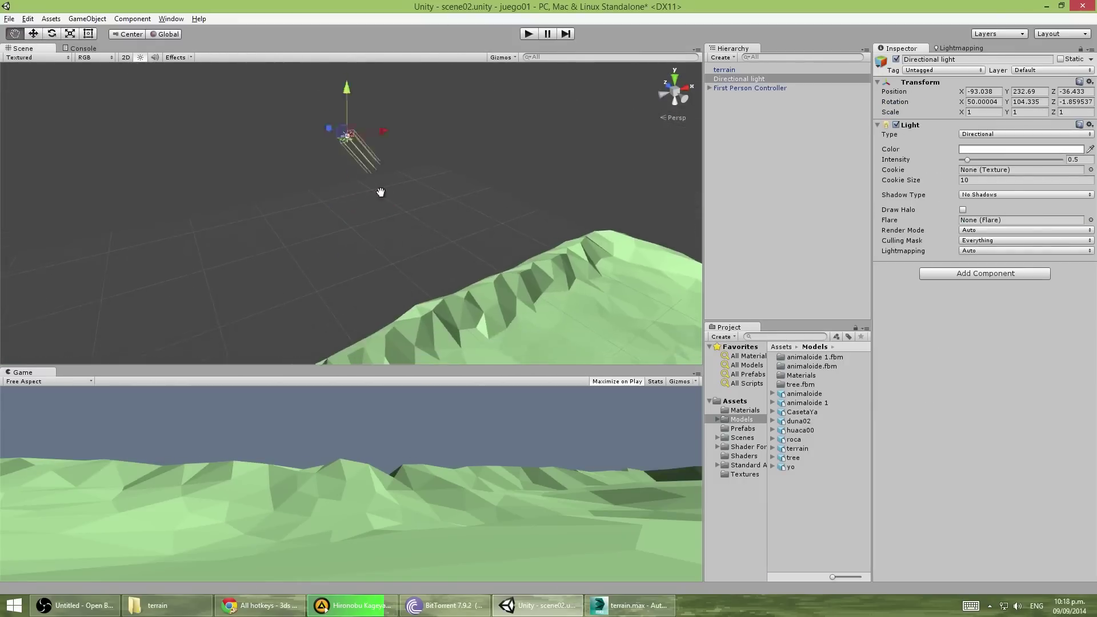
key("w")
left_click(749, 88)
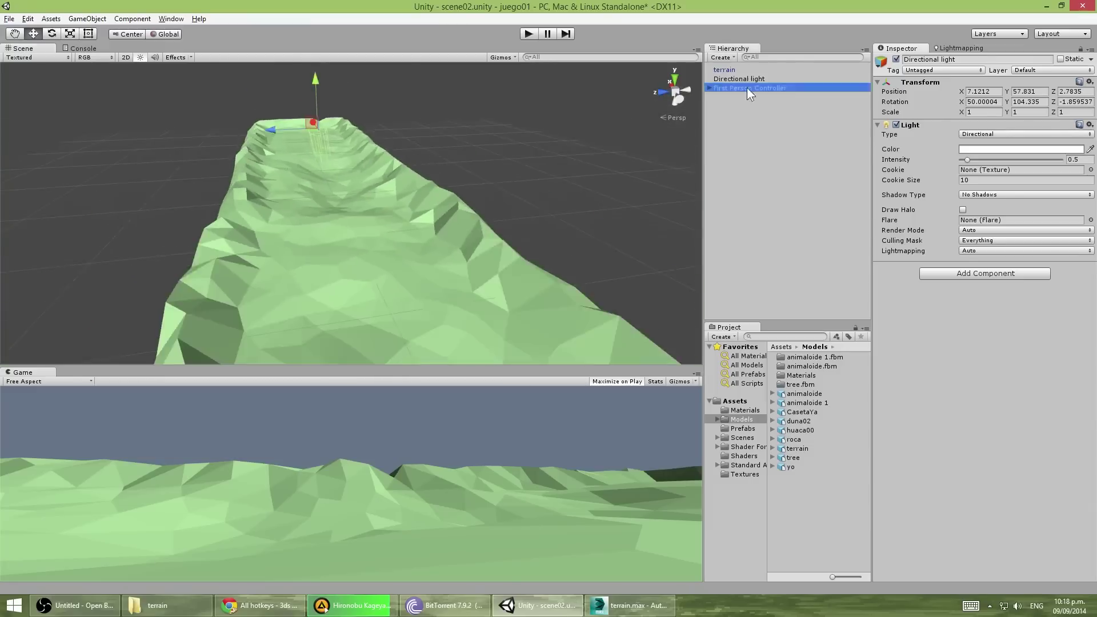
left_click_drag(435, 188, 471, 172, "alt")
left_click(400, 229)
left_click_drag(400, 229, 480, 232, "alt")
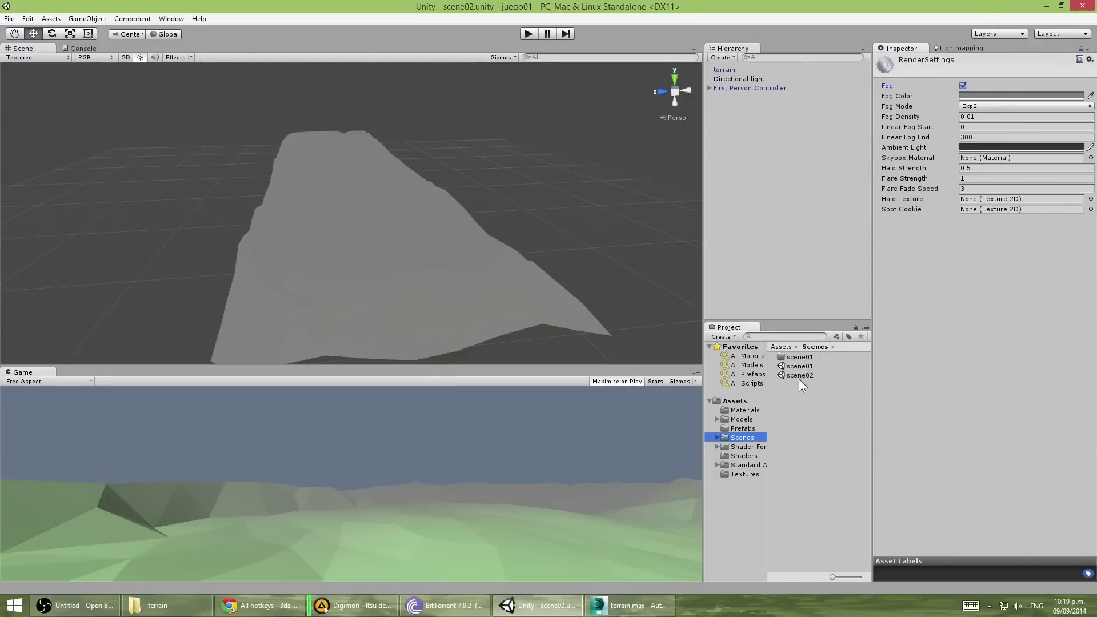
Open scene01 to compare its terrain and render settings.
double_click(800, 366)
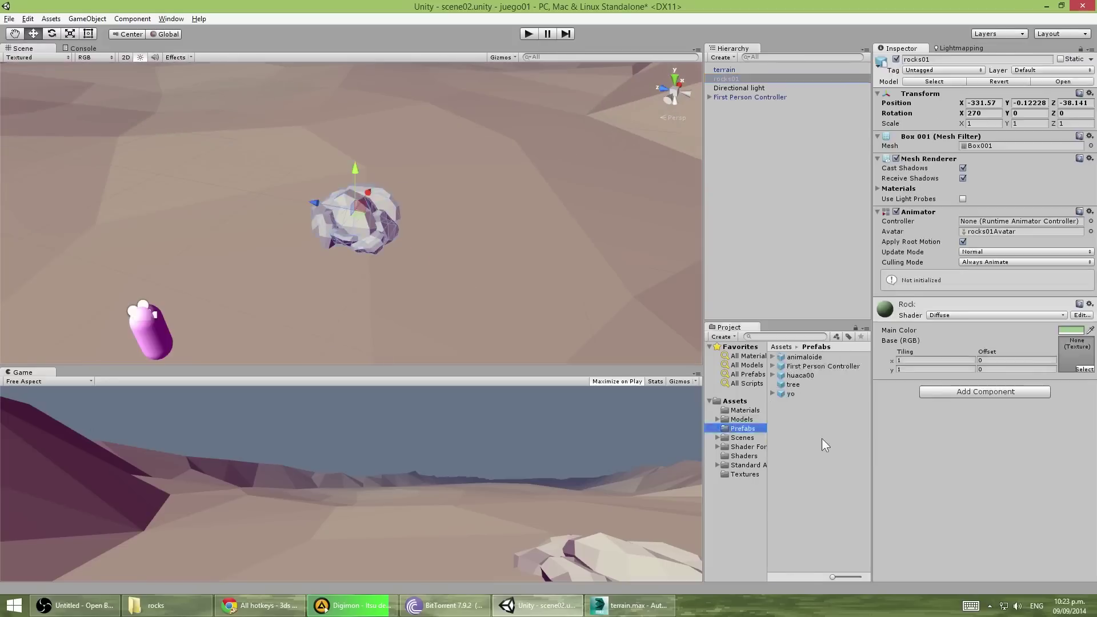
Place rocks02 in the scene beside rocks01.
left_click(742, 420)
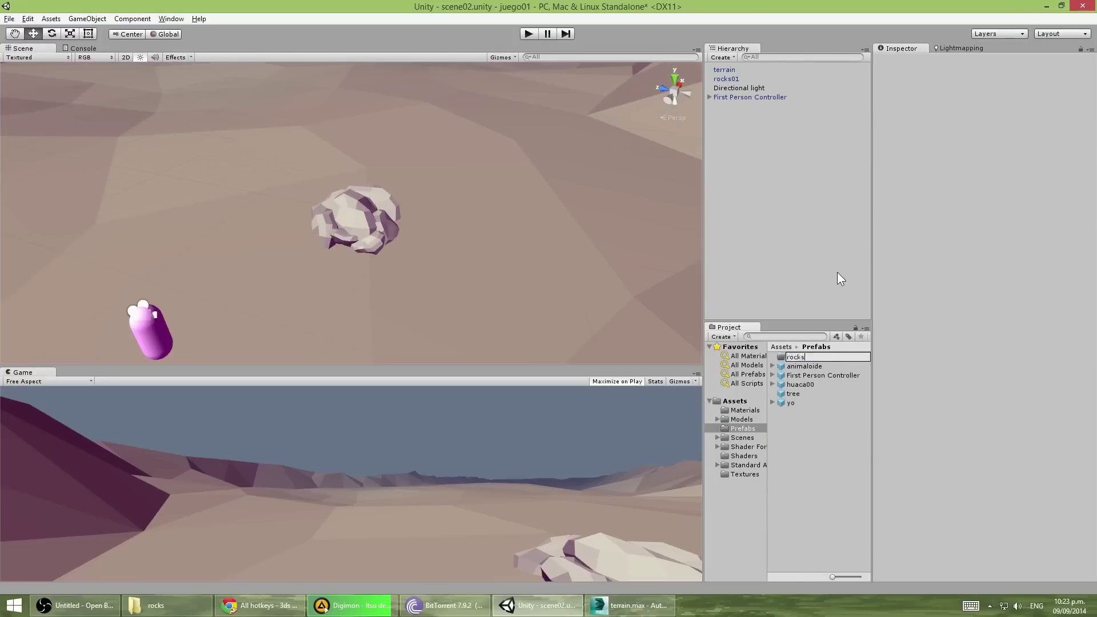
left_click(800, 458)
left_click_drag(800, 458, 382, 291)
left_click_drag(457, 297, 466, 242, "alt")
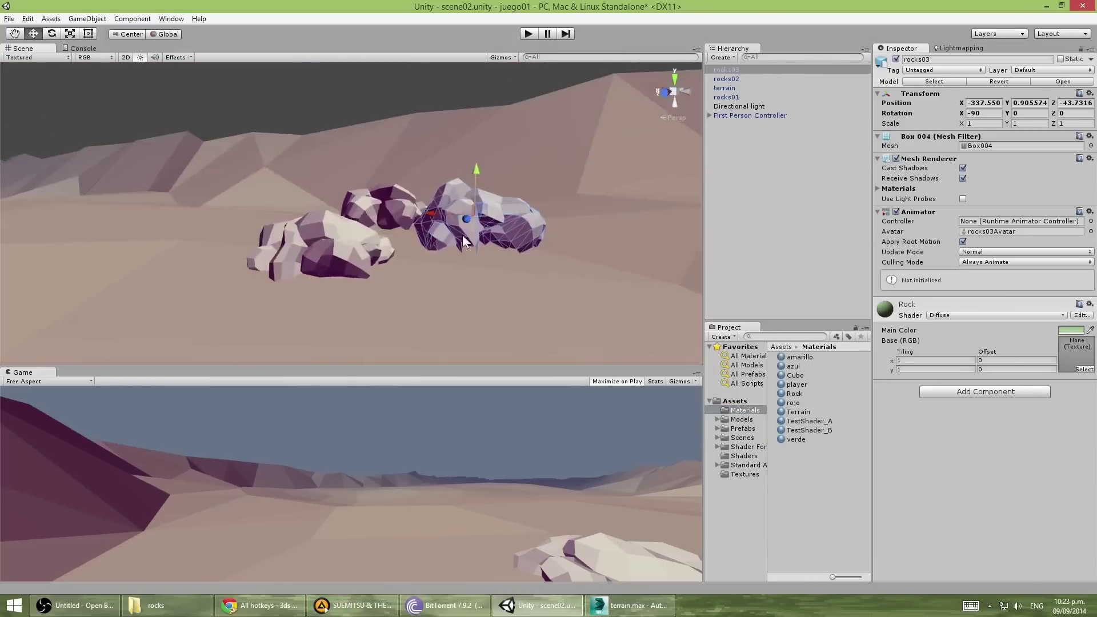
left_click_drag(387, 191, 448, 263, "alt")
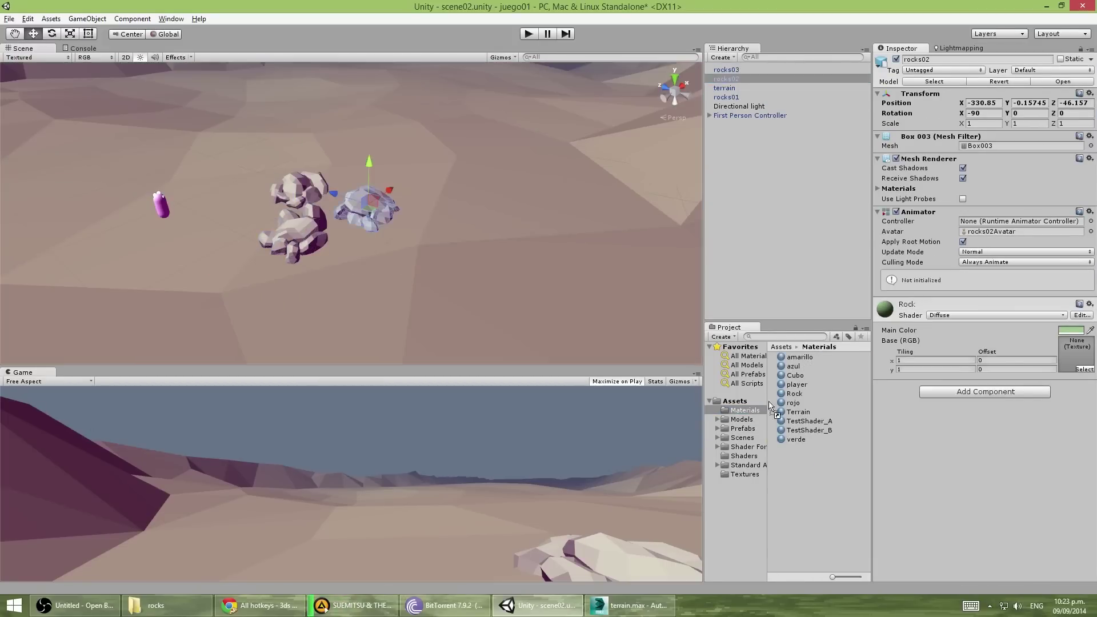
Save the rocks as prefabs in the rocks folder and remove the scene instances.
left_click(747, 437)
left_click(799, 375)
left_click_drag(366, 240, 403, 220, "alt")
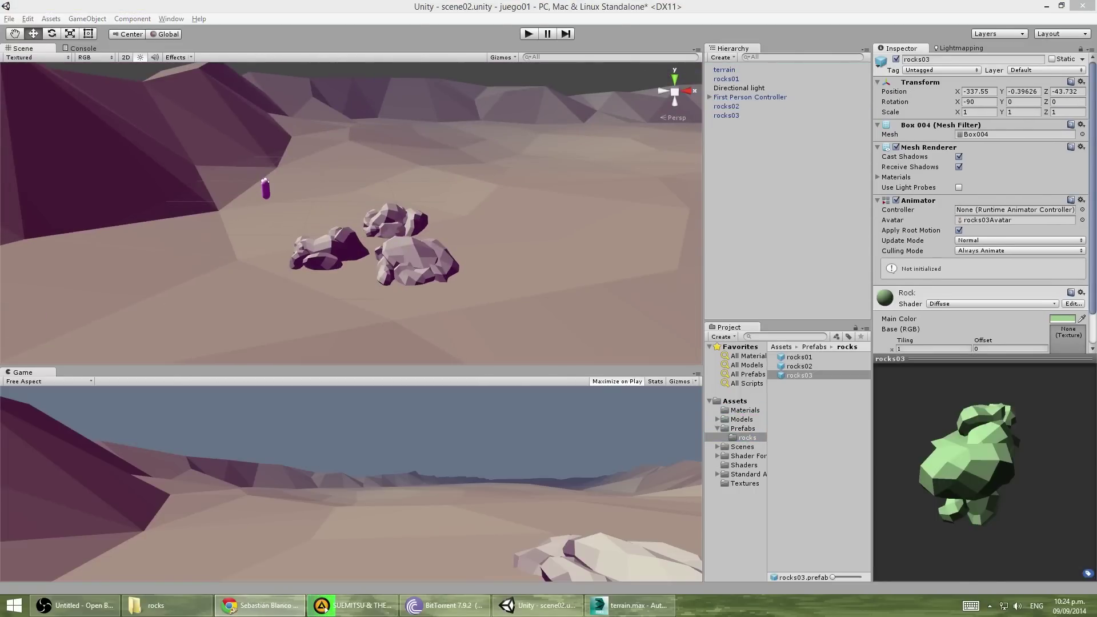
key("ctrl+z")
key("ctrl+z")
key("ctrl+z")
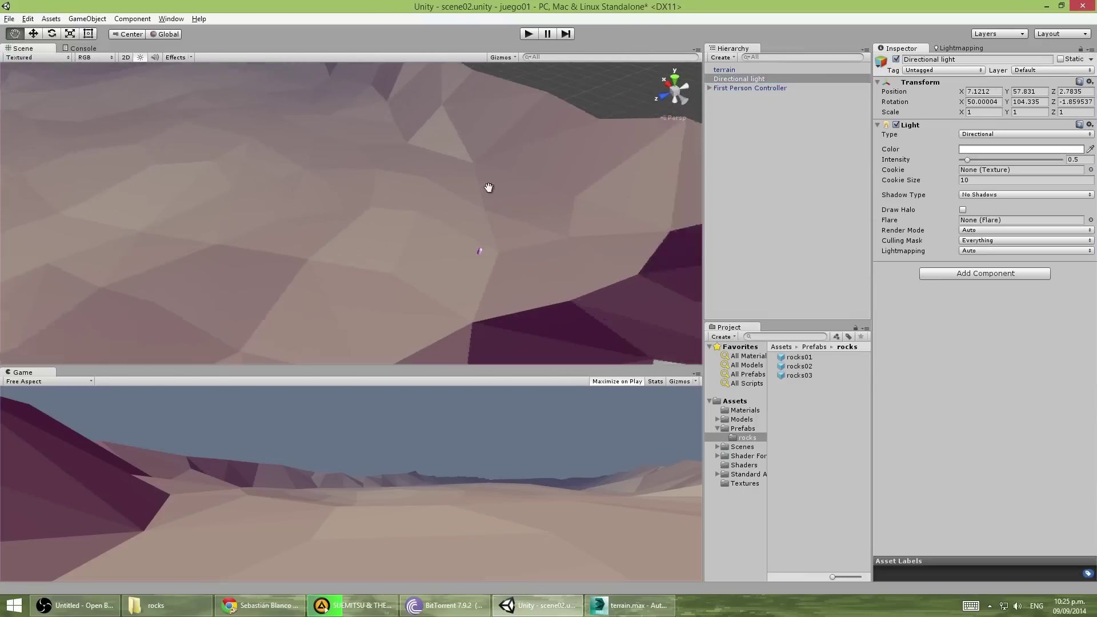
left_click(997, 199)
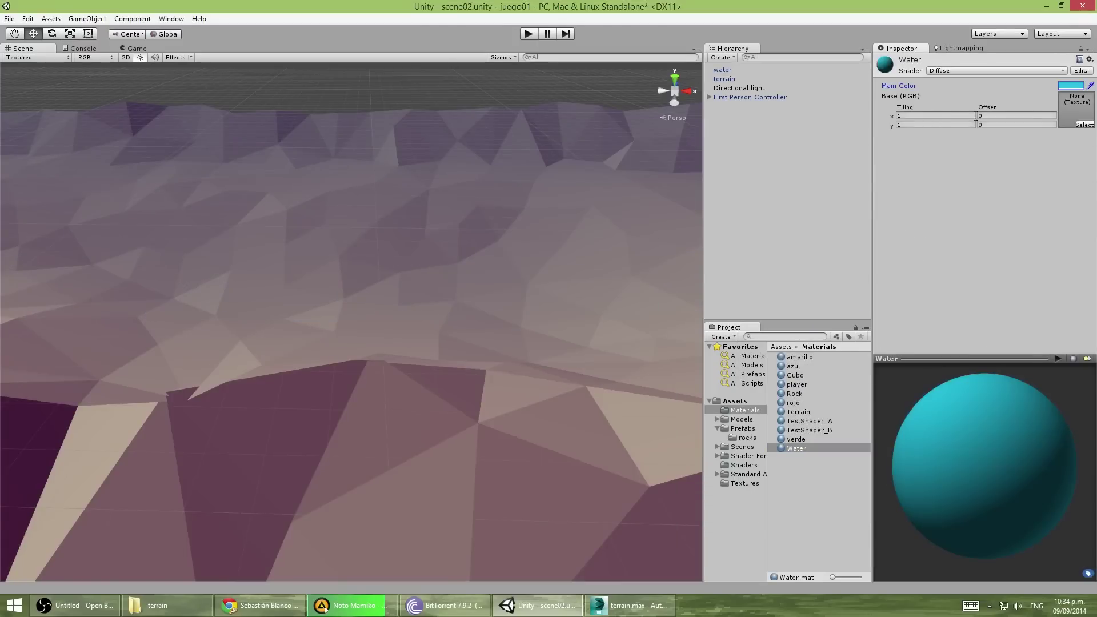
Drag the Water material onto the water plane in the lake.
left_click_drag(368, 227, 372, 228)
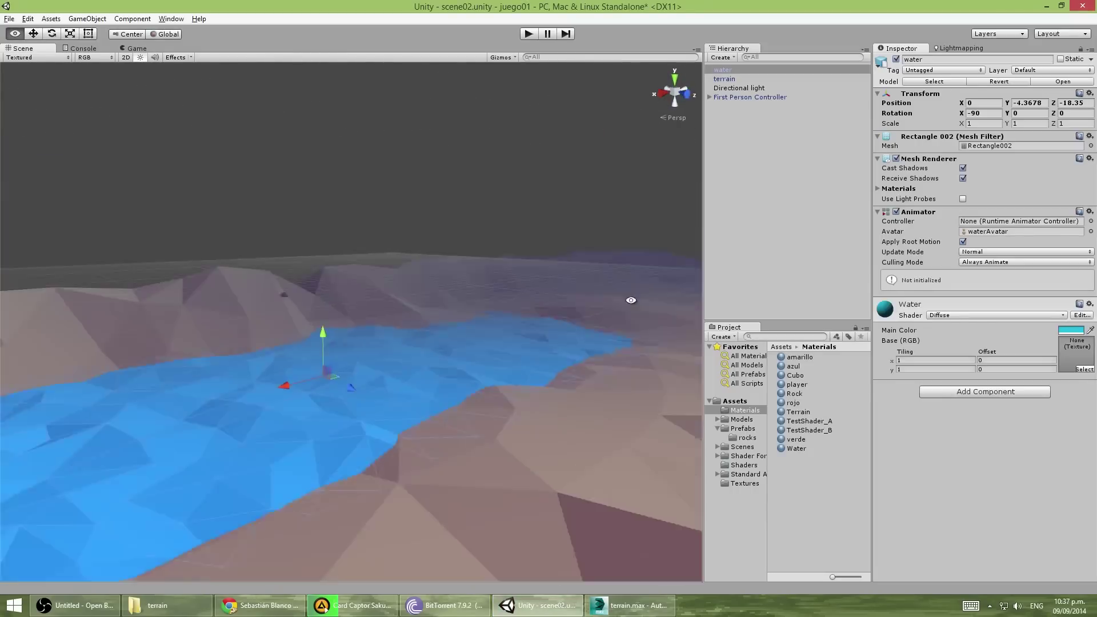
Switch the Water material to a Transparent shader and play-test the lake.
mouse_move(631, 300)
left_mouse_down("alt")
mouse_move(126, 153)
mouse_move(368, 255)
left_mouse_up("alt")
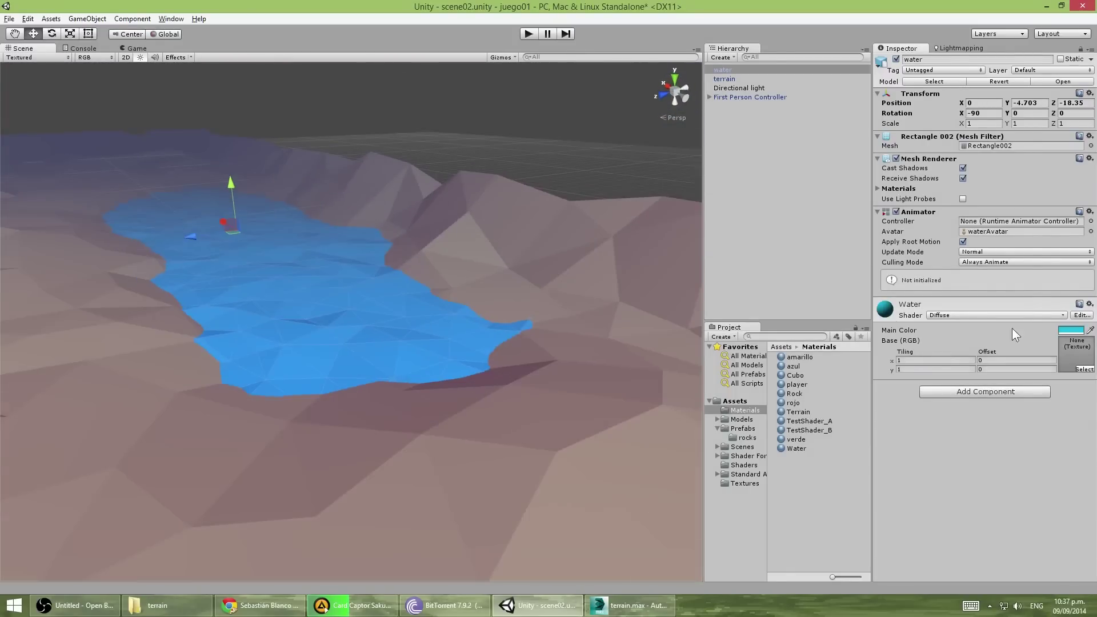
left_click(1006, 315)
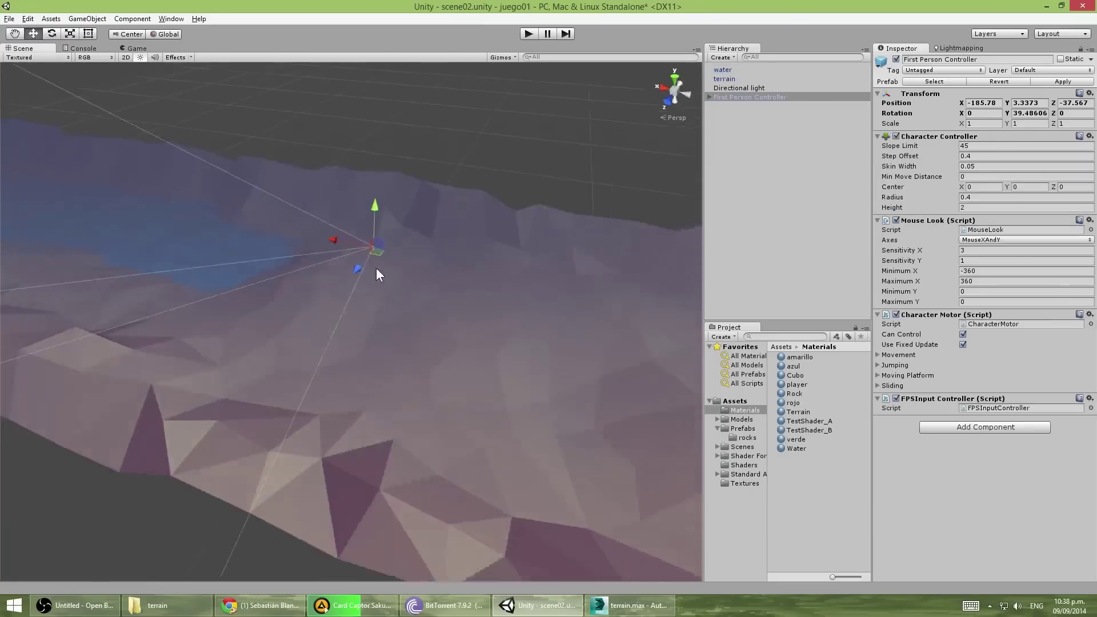
left_click(528, 34)
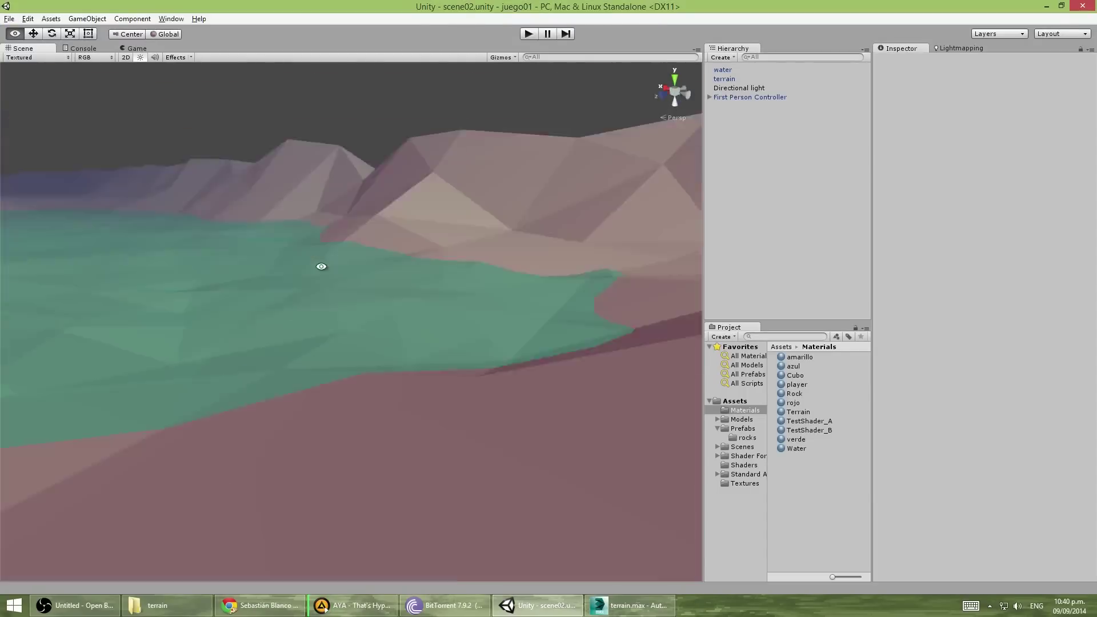
In 3ds Max, turn the rectangle over the lake into a triangulated mesh patch.
left_click(630, 605)
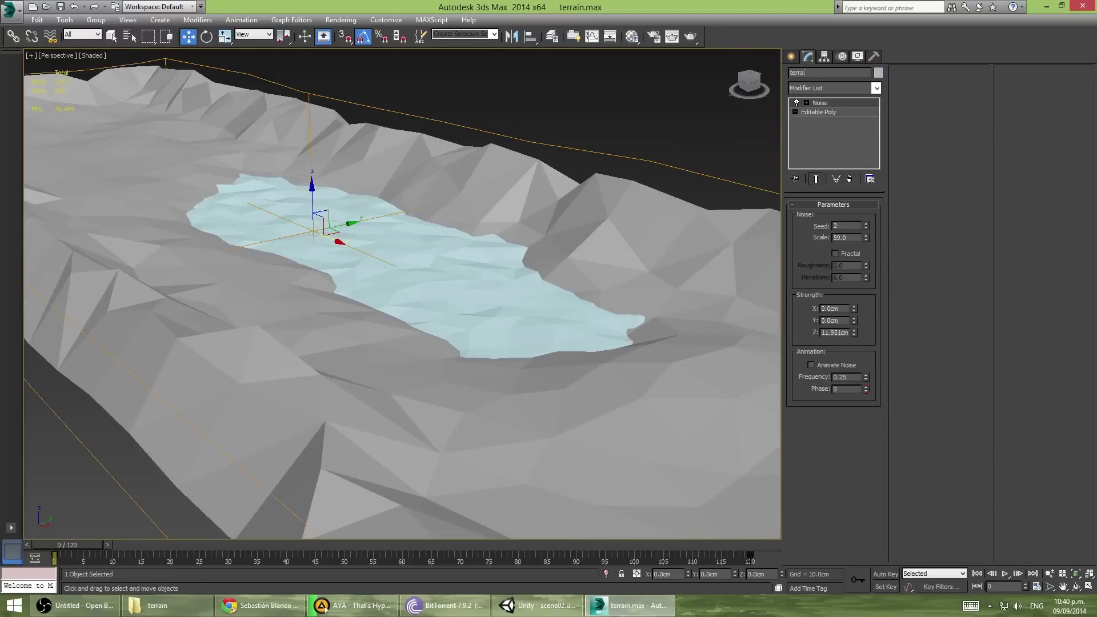
middle_click_drag(400, 286, 435, 280, "alt")
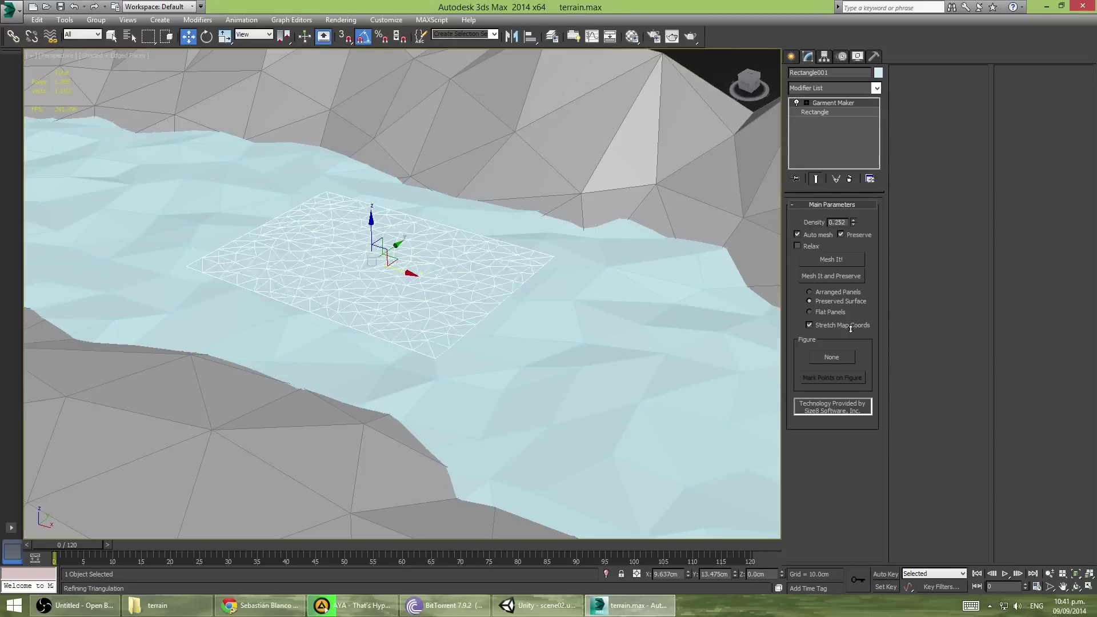
right_click(460, 258)
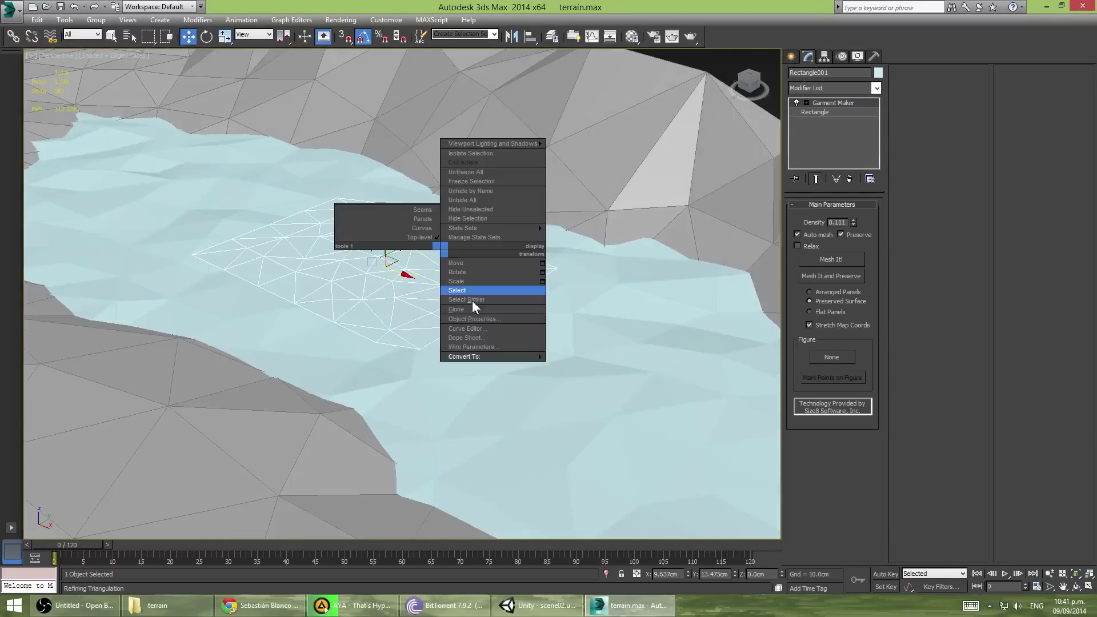
left_click(472, 301)
left_click(876, 87)
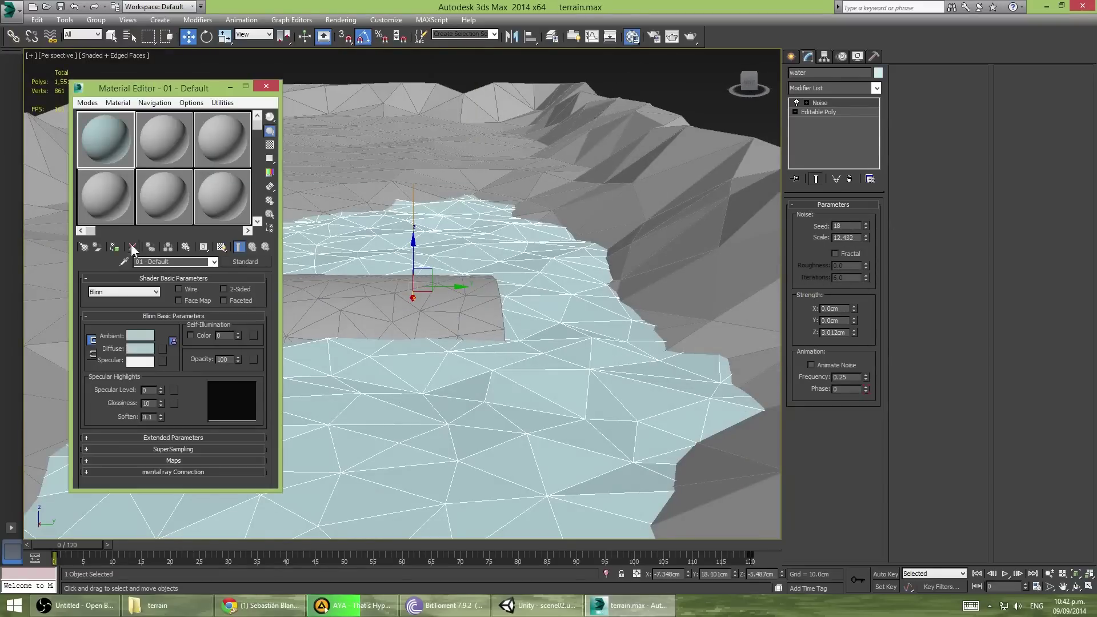
Add a Bend modifier and adjust its angle to shape the patch into a dome.
left_click(266, 86)
middle_click_drag(400, 286, 515, 258, "alt")
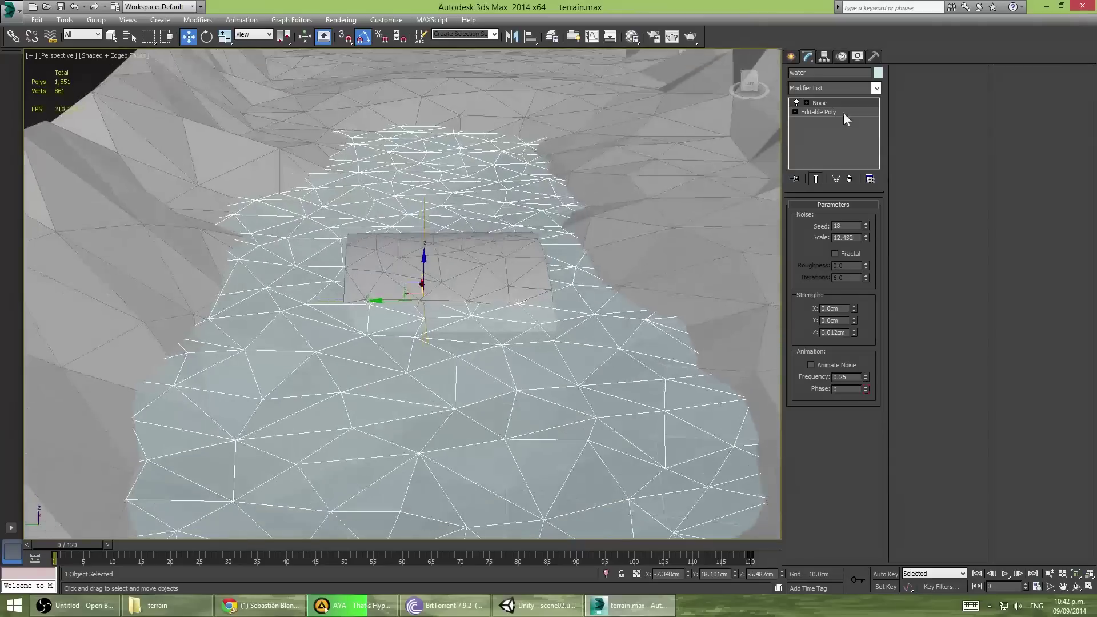
left_click(832, 87)
left_click(841, 147)
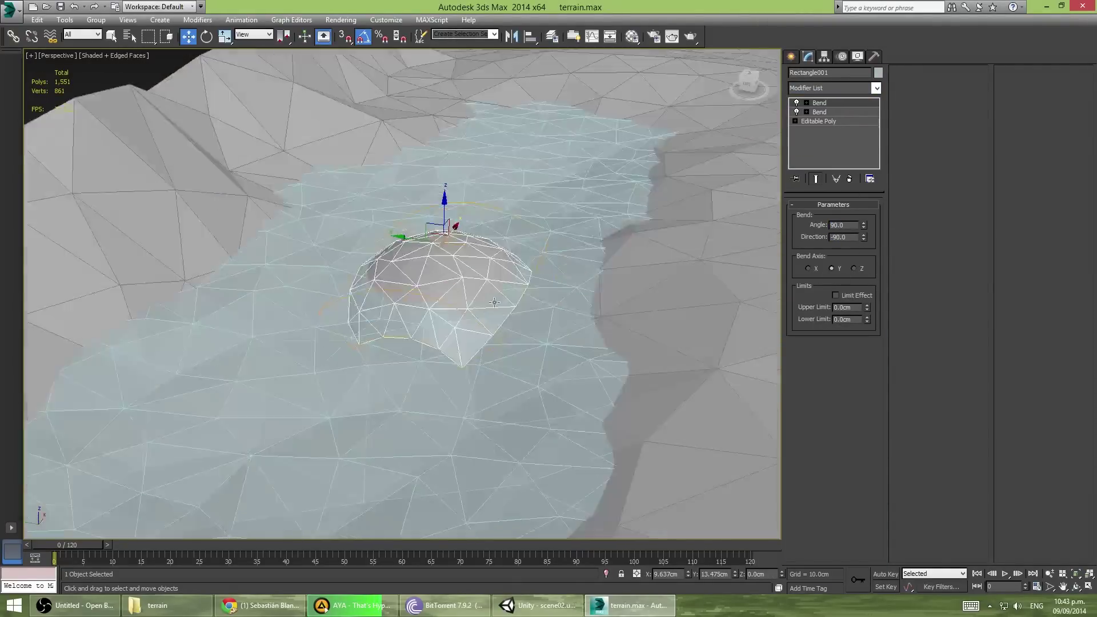
left_click_drag(863, 225, 867, 304)
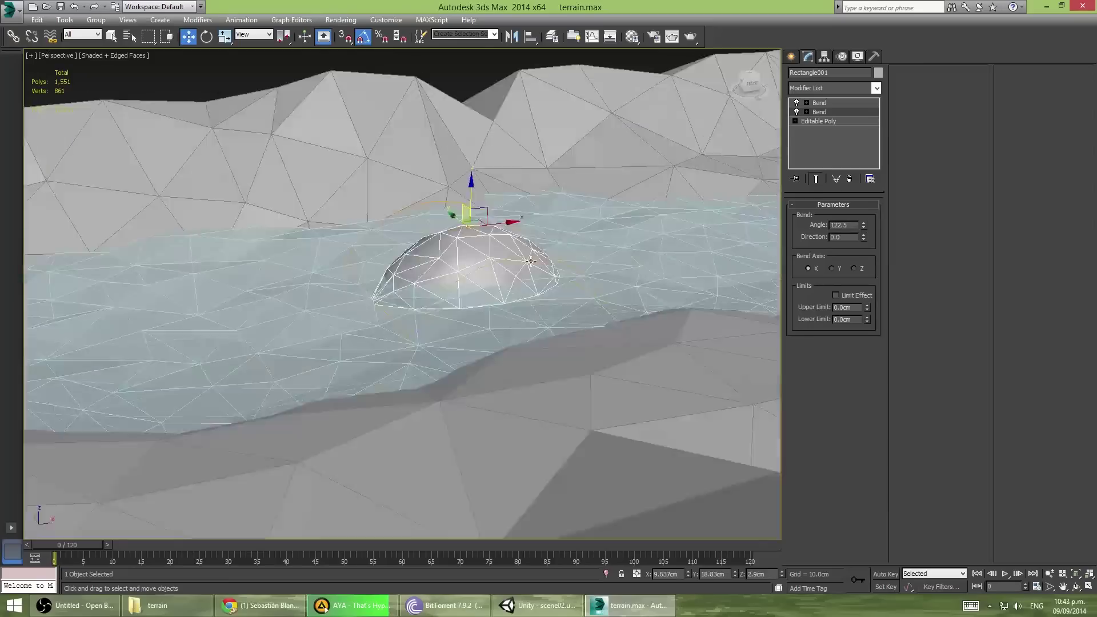
key("f")
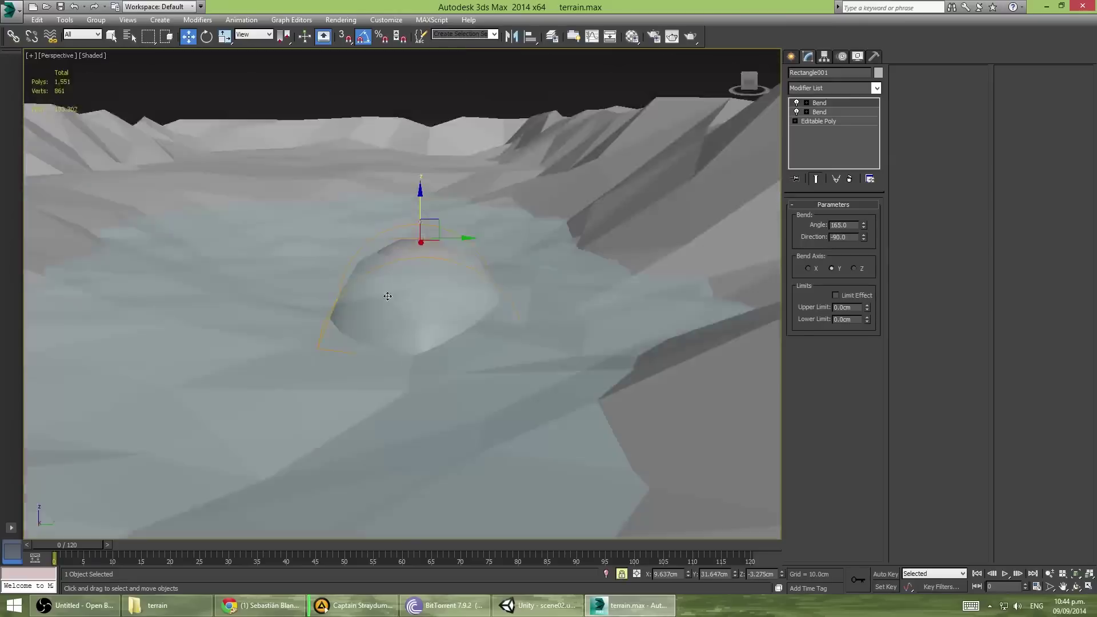
left_click(819, 121)
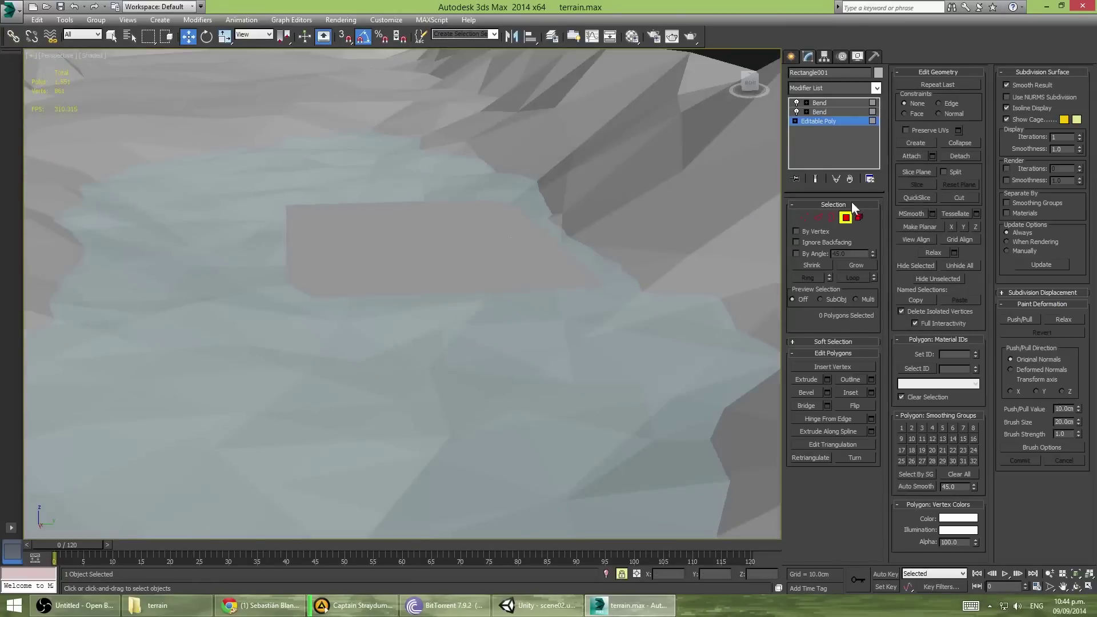
left_click(803, 122)
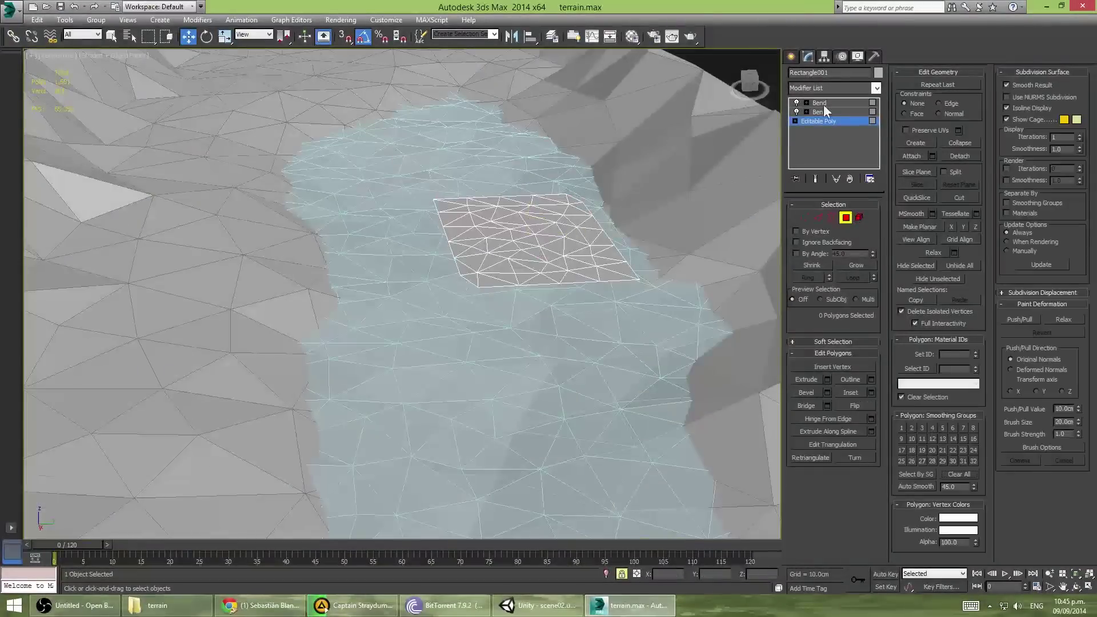
left_click(824, 103)
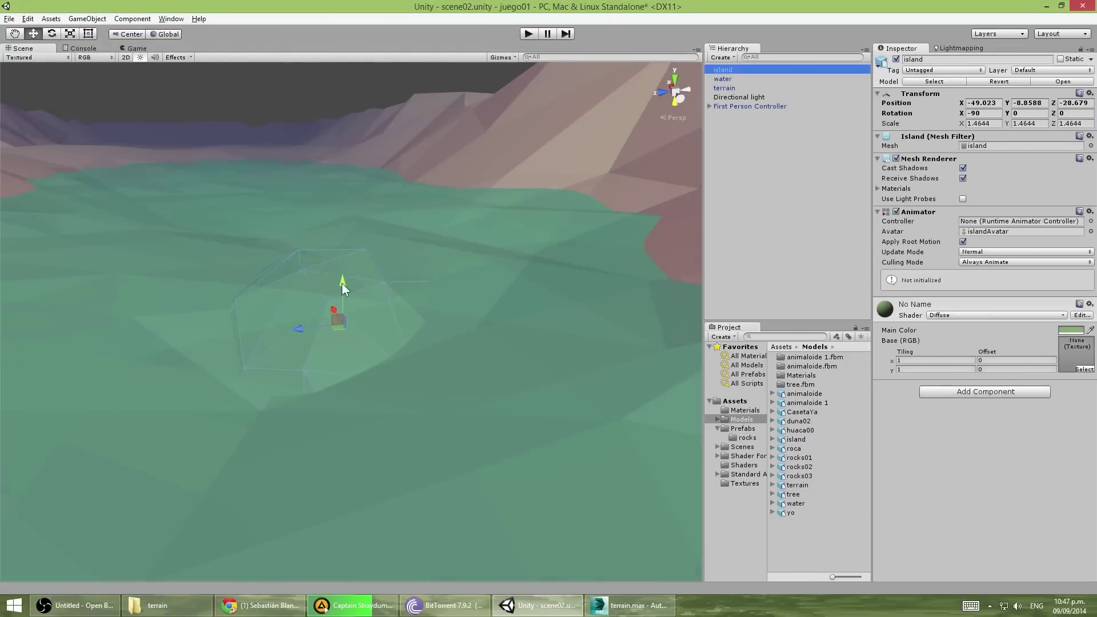
Raise the island on Y so it pokes out of the lake, then stop playback.
right_click_drag(341, 283, 278, 298, "alt")
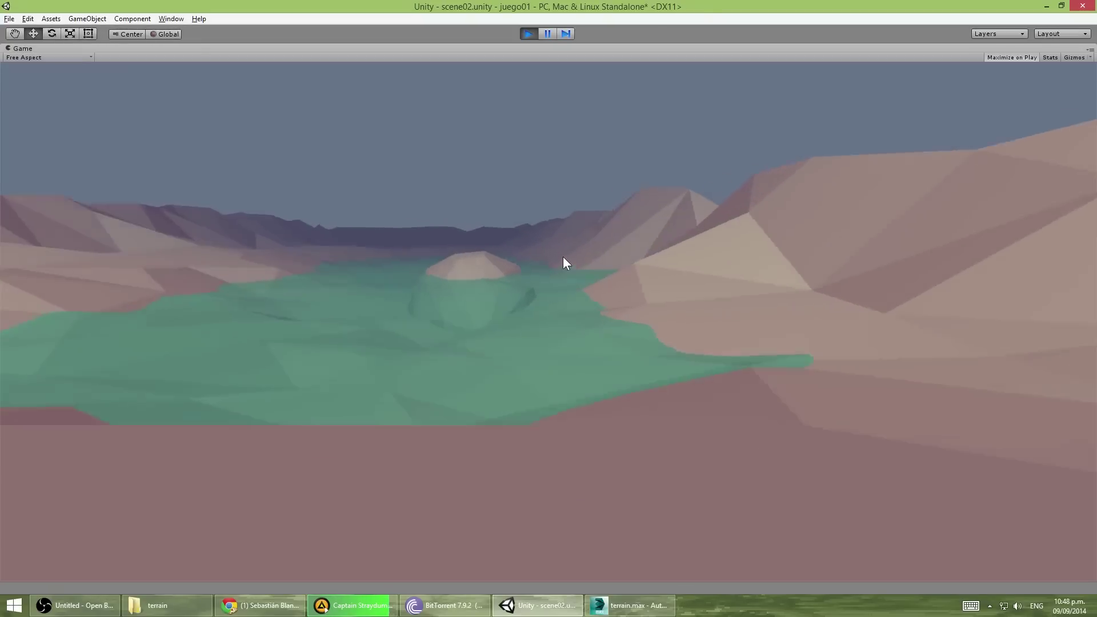
key("ctrl+p")
mouse_move(679, 168)
left_mouse_down("alt")
mouse_move(494, 224)
mouse_move(424, 375)
left_mouse_up("alt")
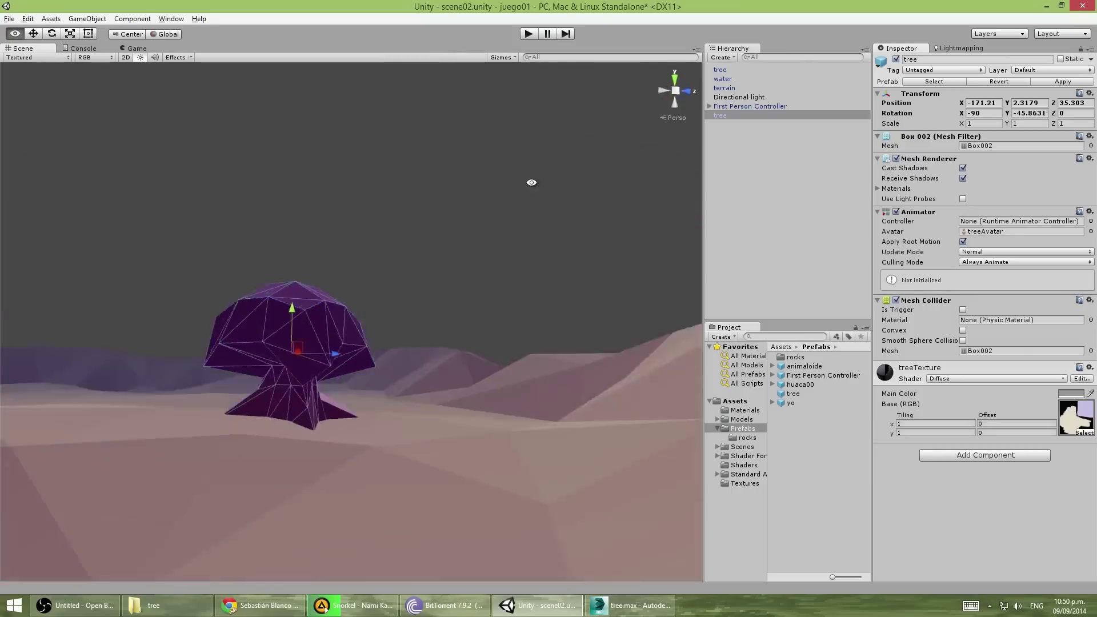
Play-test the scene to view the trees and their shadows by the water.
left_click_drag(532, 183, 372, 366, "alt")
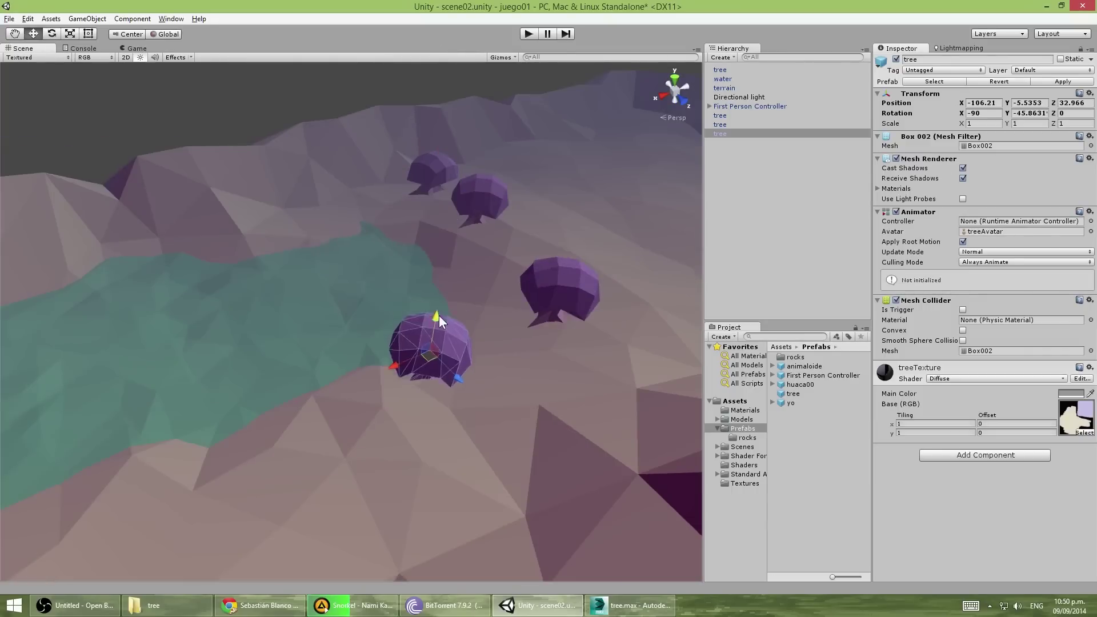
key("ctrl+p")
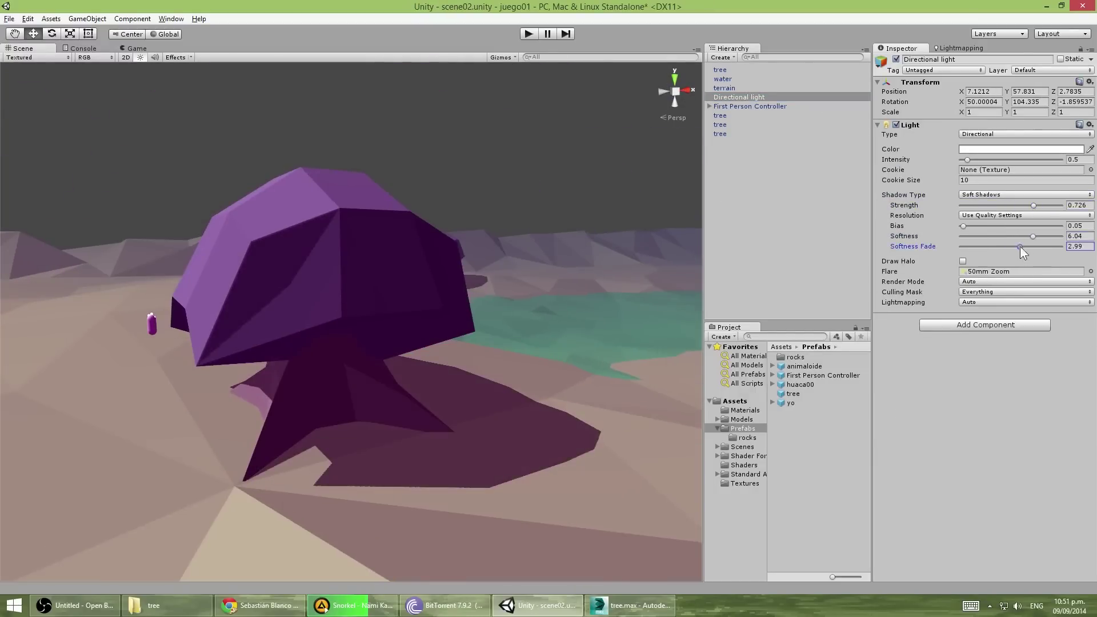
left_click(529, 34)
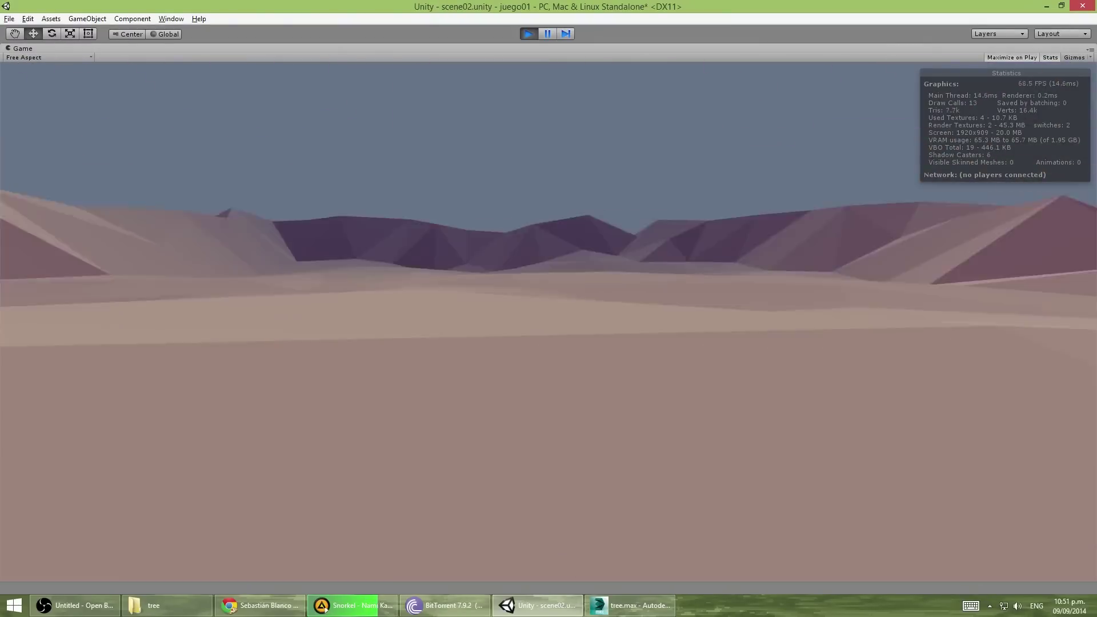
key("ctrl+p")
Set Fog Density to 0.0075 in Render Settings and play-test the fog.
left_click(27, 18)
left_click(98, 287)
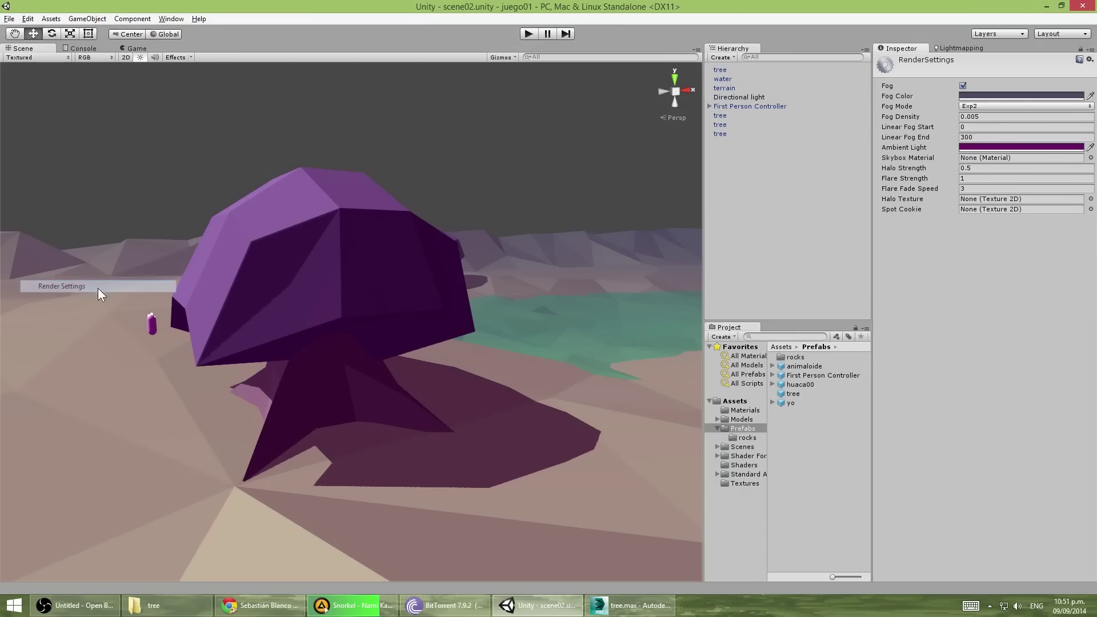
left_click(528, 33)
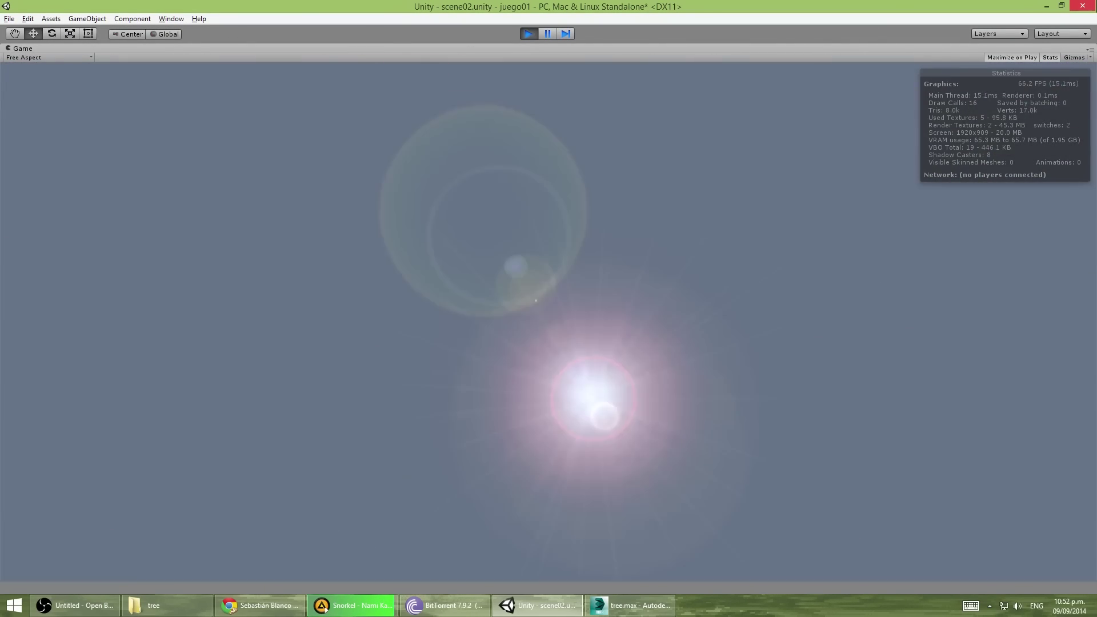
key("ctrl+p")
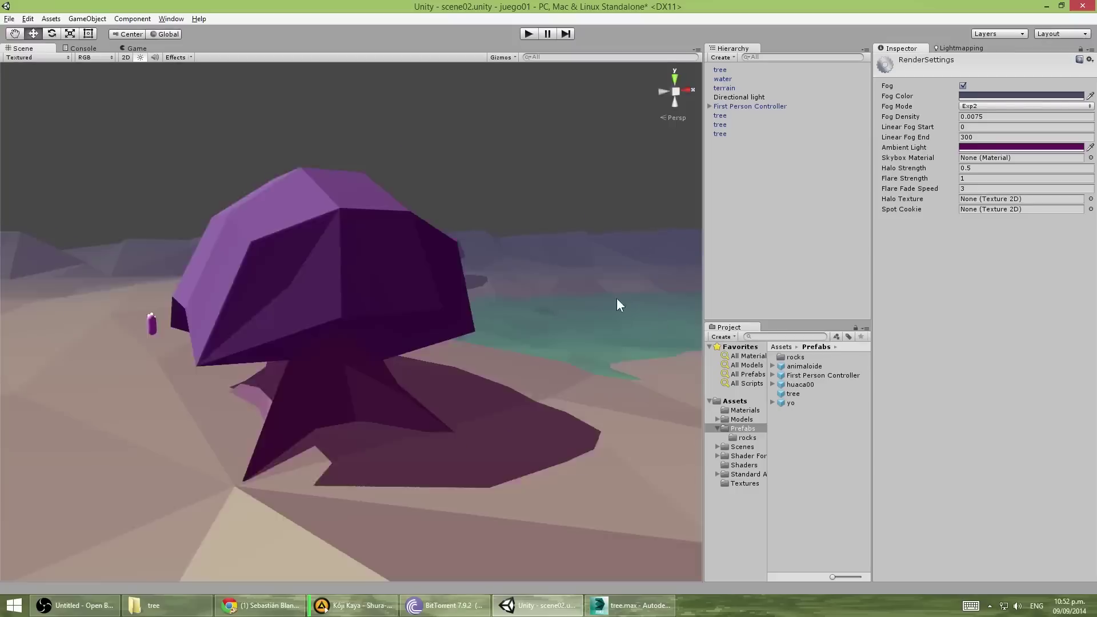
Place rocks01–rocks03 prefabs beneath the trees and play-test the scene.
left_click(747, 437)
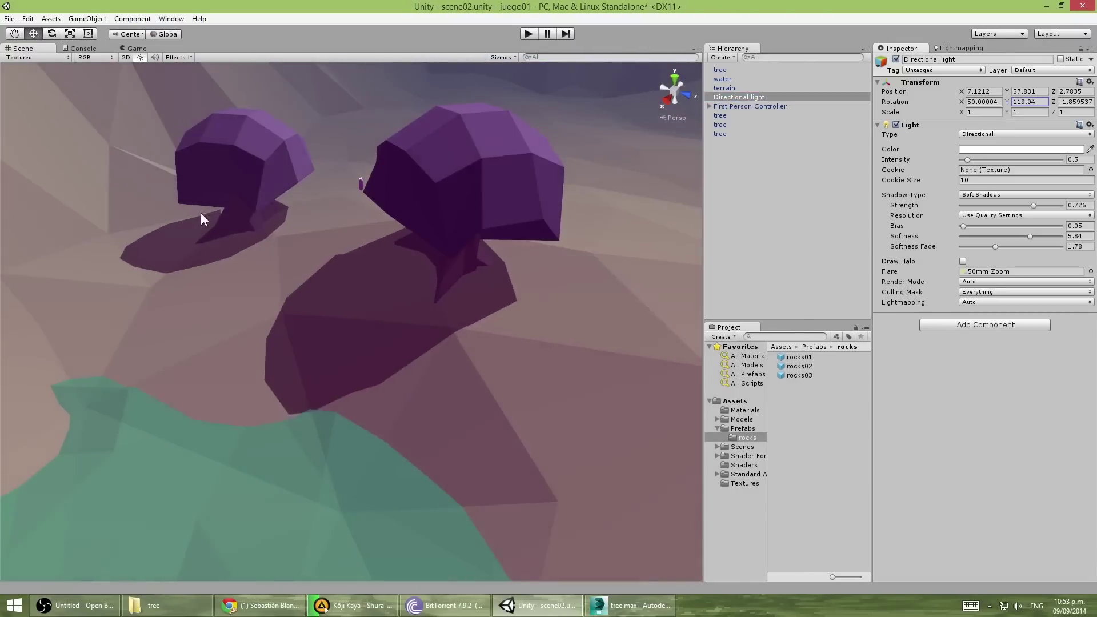
left_click_drag(140, 292, 143, 294)
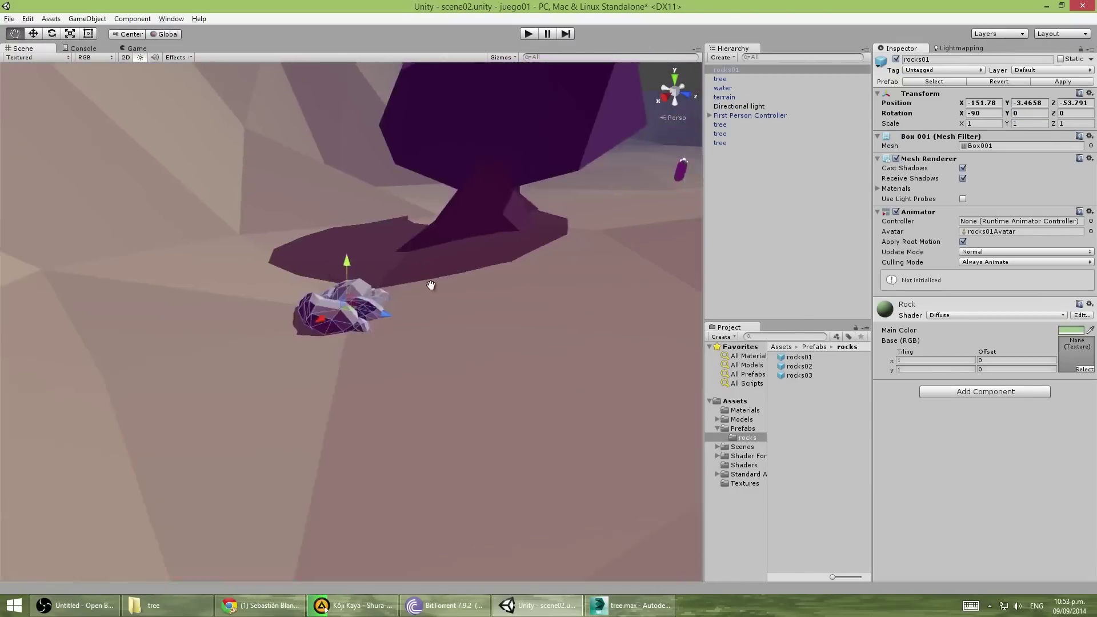
key("f")
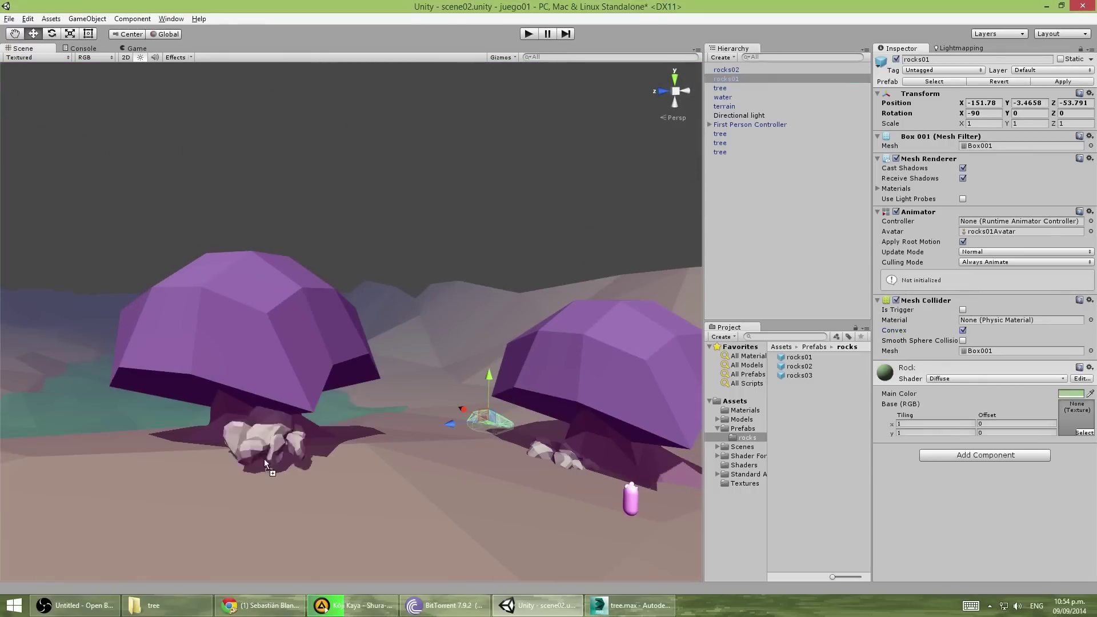
left_click_drag(267, 464, 267, 465)
key("f")
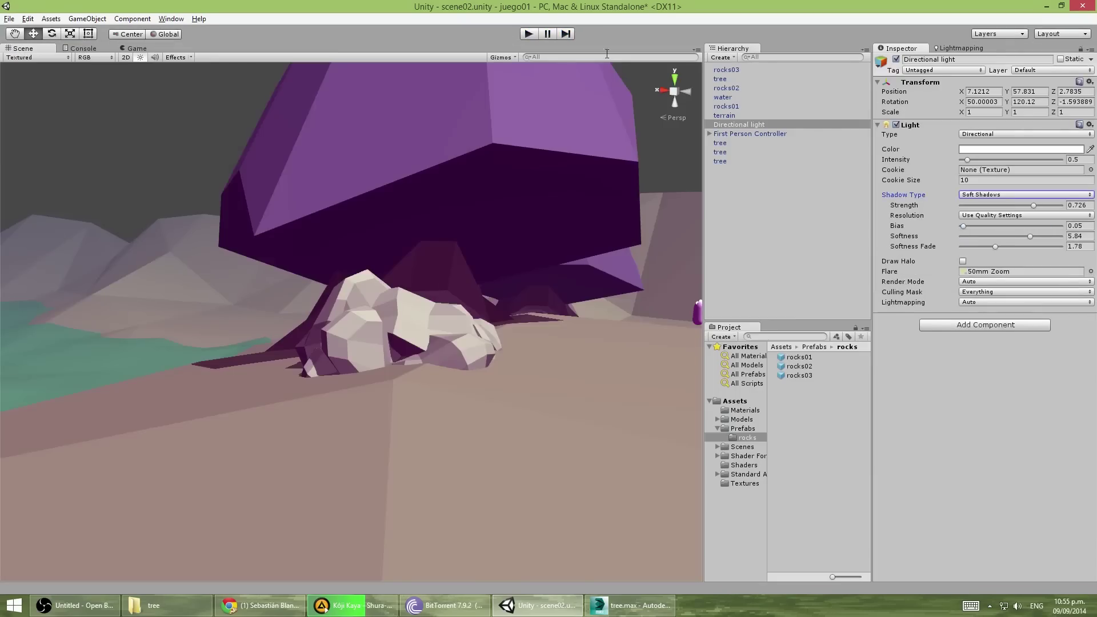
key("ctrl+p")
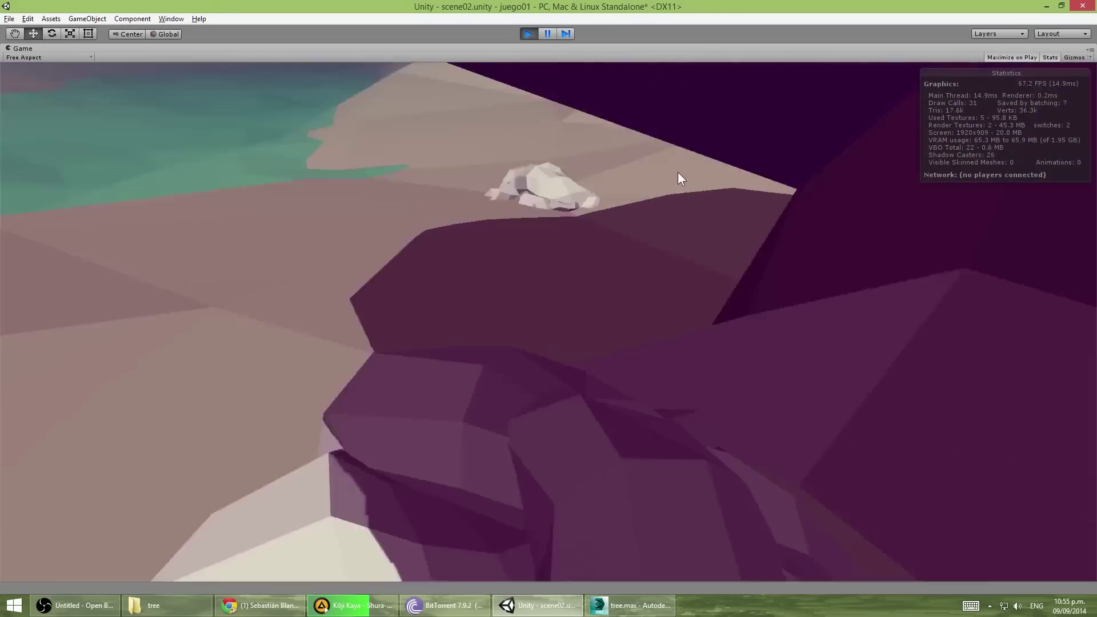
key("ctrl+p")
Build the scene as a standalone test.exe, run it and walk toward the lake.
key("ctrl+shift+b")
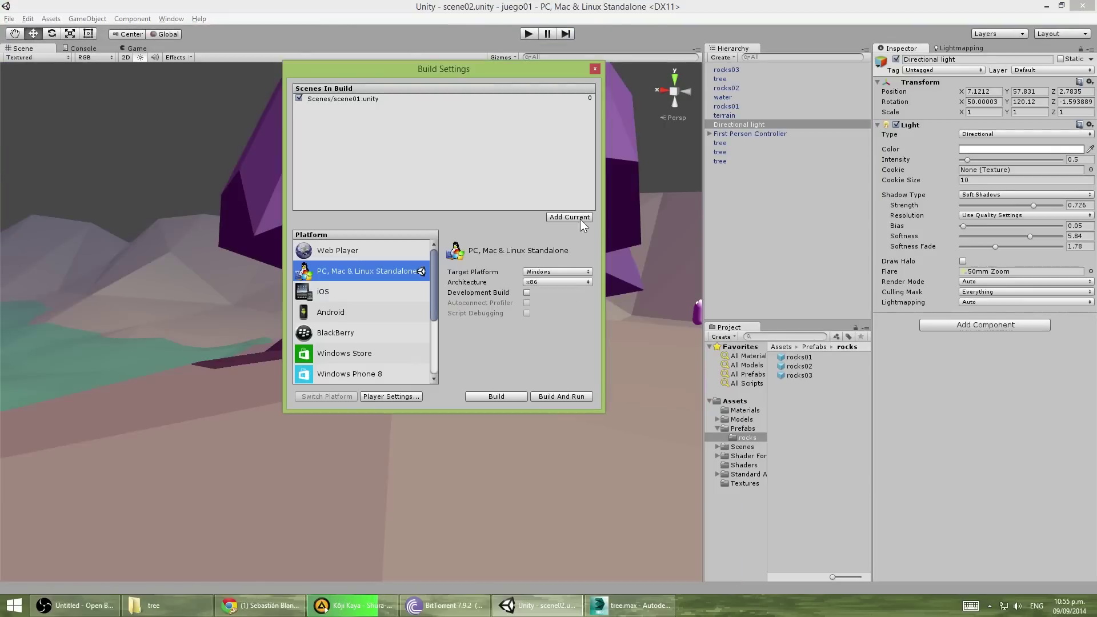
left_click(496, 396)
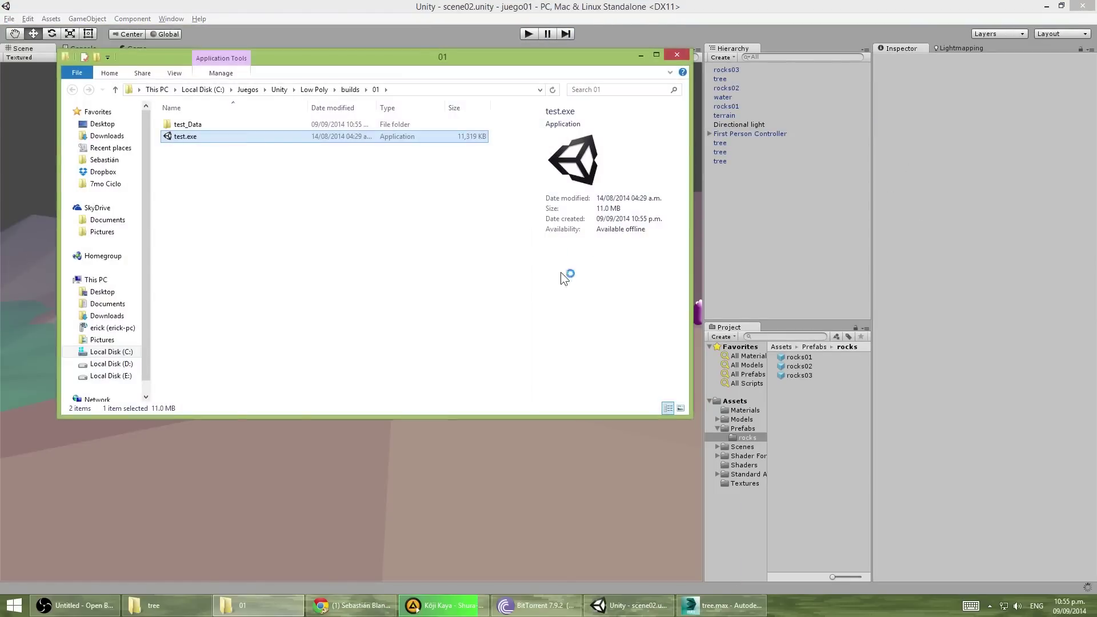
left_click(603, 418)
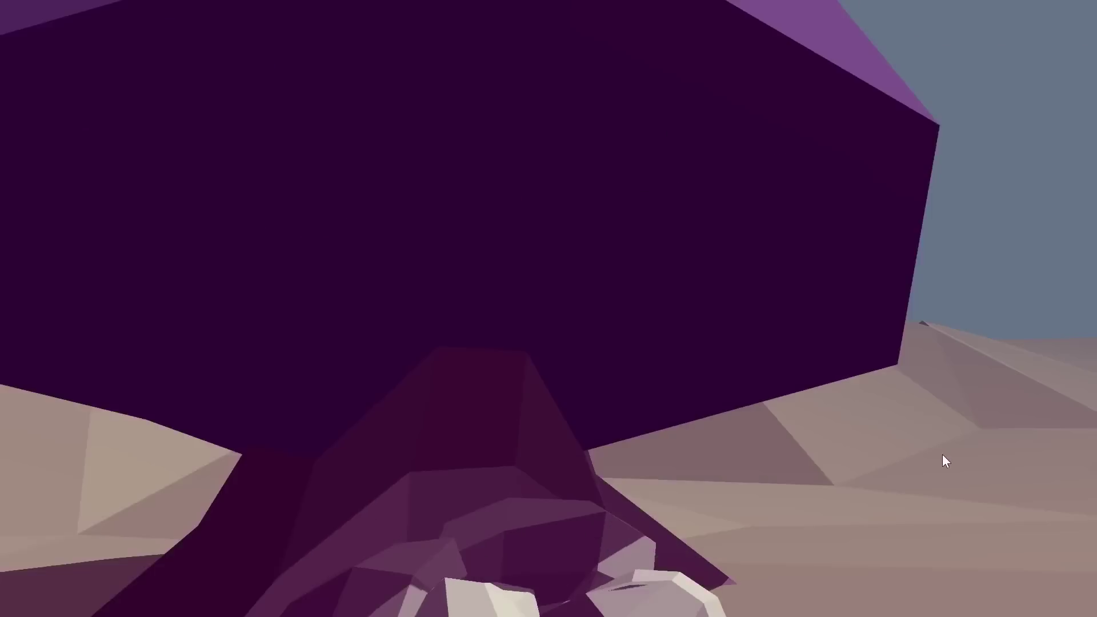
key("w")
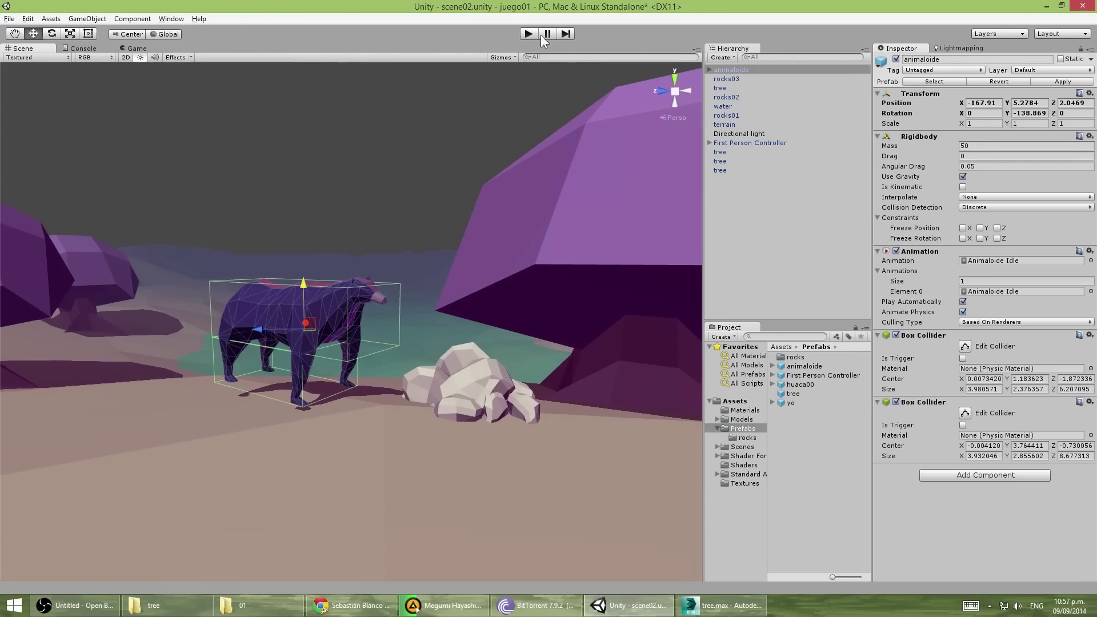
Play-test the bear scene, stop playback, look around the bear and save the scene.
left_click(529, 34)
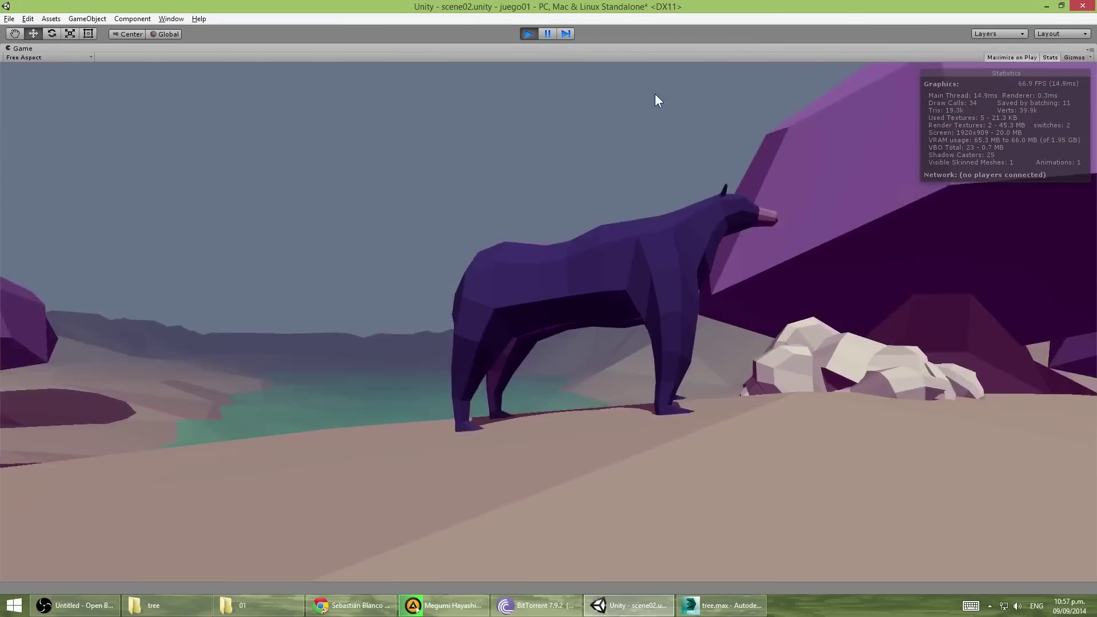
key("ctrl+p")
mouse_move(485, 306)
left_mouse_down("alt")
mouse_move(347, 345)
mouse_move(480, 384)
mouse_move(434, 369)
left_mouse_up("alt")
key("ctrl+s")
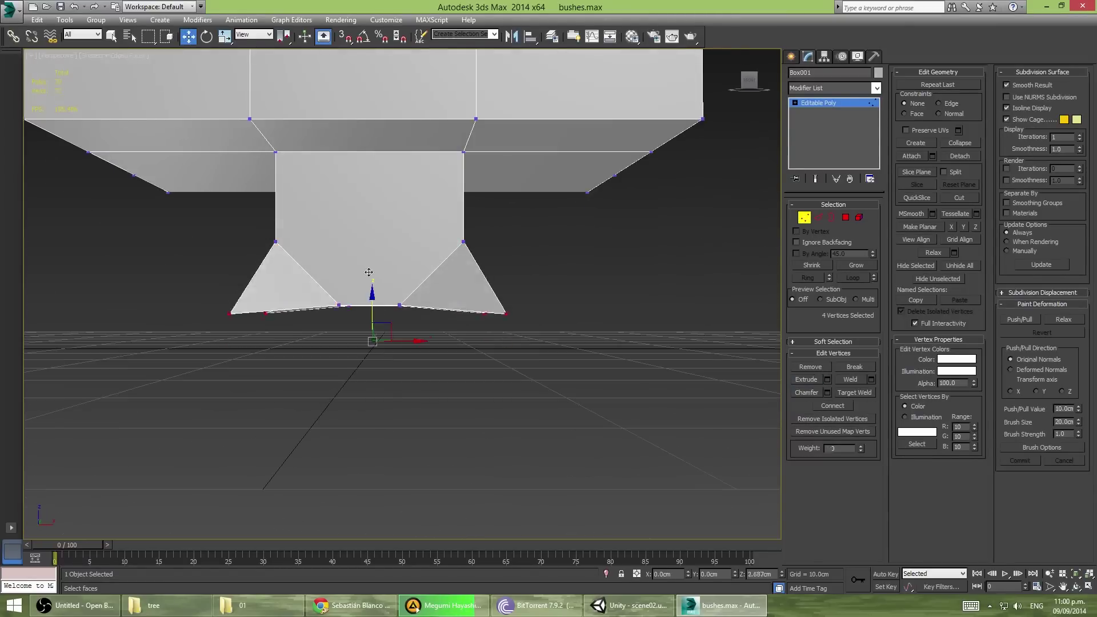
Select the base vertices of the bush stem, viewing the box from below.
middle_click_drag(367, 246, 605, 289)
left_click(607, 285)
left_click(451, 264)
scroll(466, 323, "down", 2)
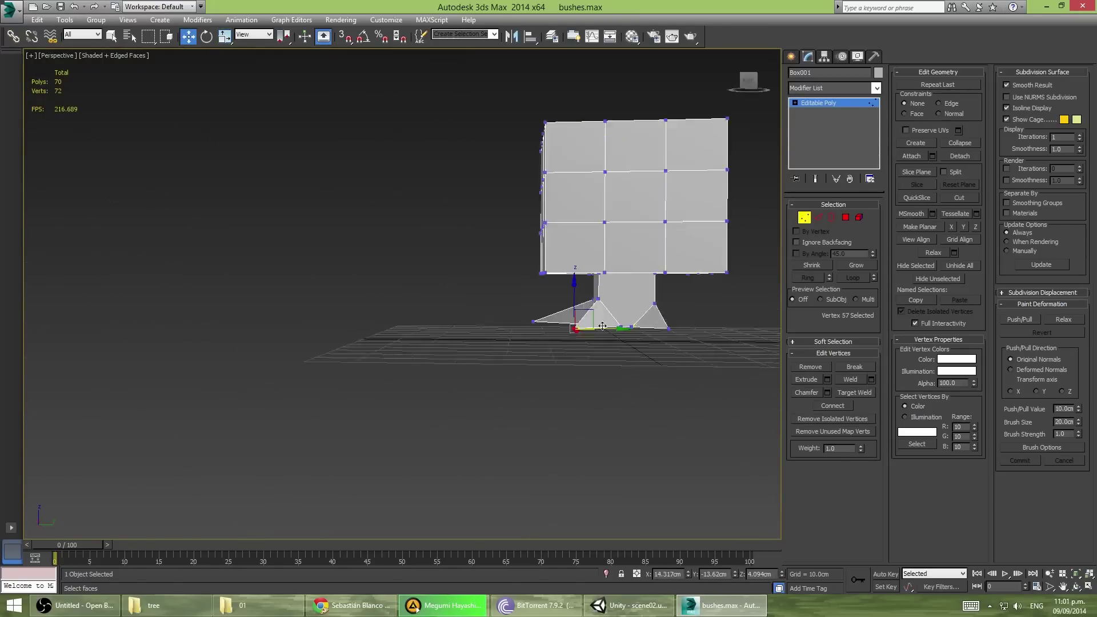
mouse_move(466, 323)
middle_mouse_down("alt")
mouse_move(453, 282)
mouse_move(415, 269)
mouse_move(410, 191)
mouse_move(602, 255)
middle_mouse_up("alt")
scroll(415, 269, "up", 3)
key("r")
scroll(415, 268, "down", 2)
scroll(486, 259, "up", 3)
Scale the four base vertices outward so the stem flares into a star shape.
key("4")
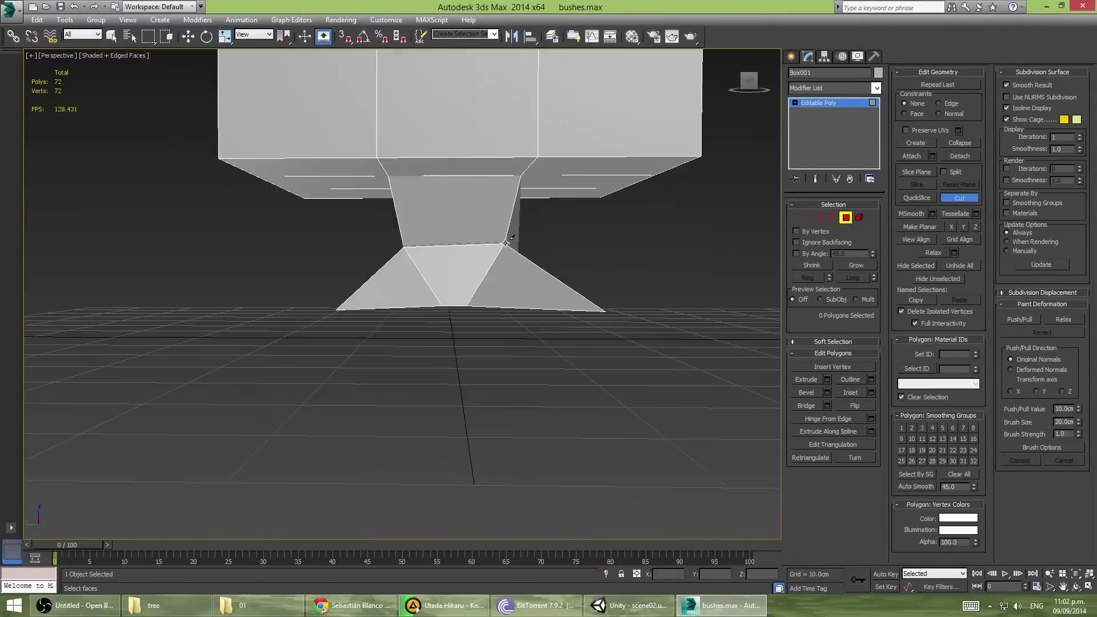
middle_click_drag(392, 240, 624, 264, "alt")
key("w")
left_click(466, 217)
key("1")
key("r")
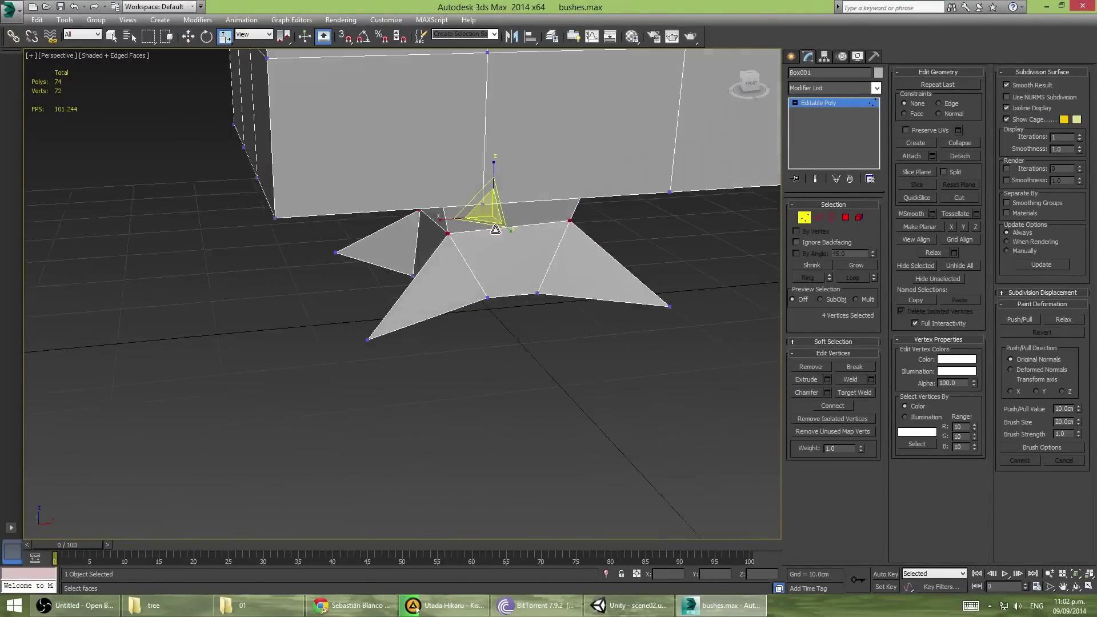
mouse_move(500, 317)
middle_mouse_down("alt")
mouse_move(436, 139)
mouse_move(457, 343)
middle_mouse_up("alt")
scroll(451, 218, "down", 2)
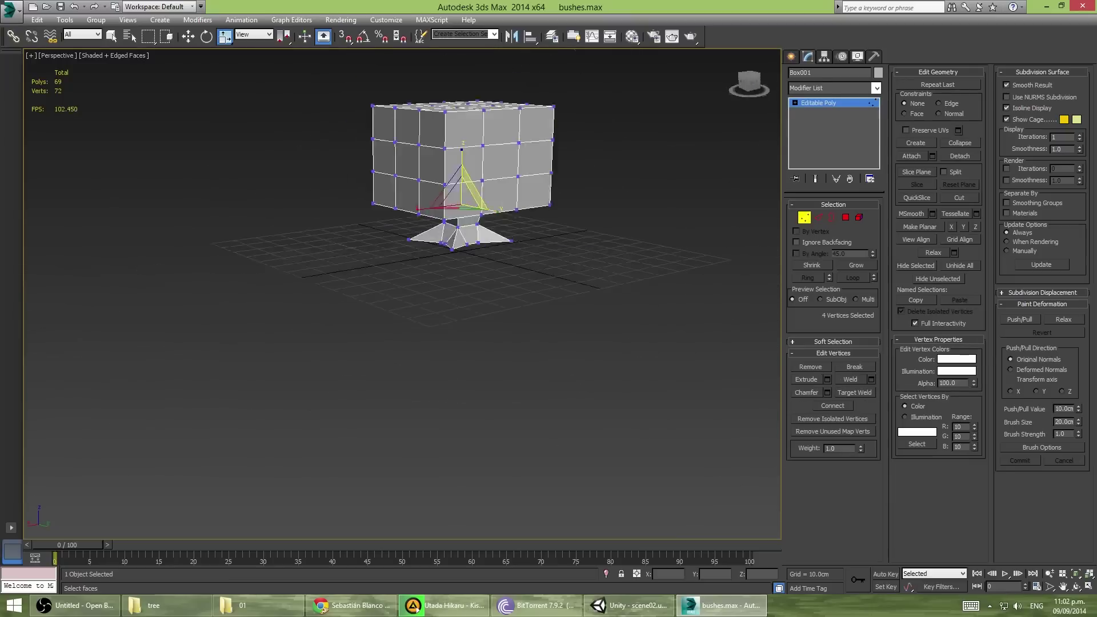
Detach the stem and base polygons as an element and delete the blocky box top.
key("4")
middle_click_drag(625, 232, 464, 266, "alt")
right_click(464, 266)
left_click(494, 273)
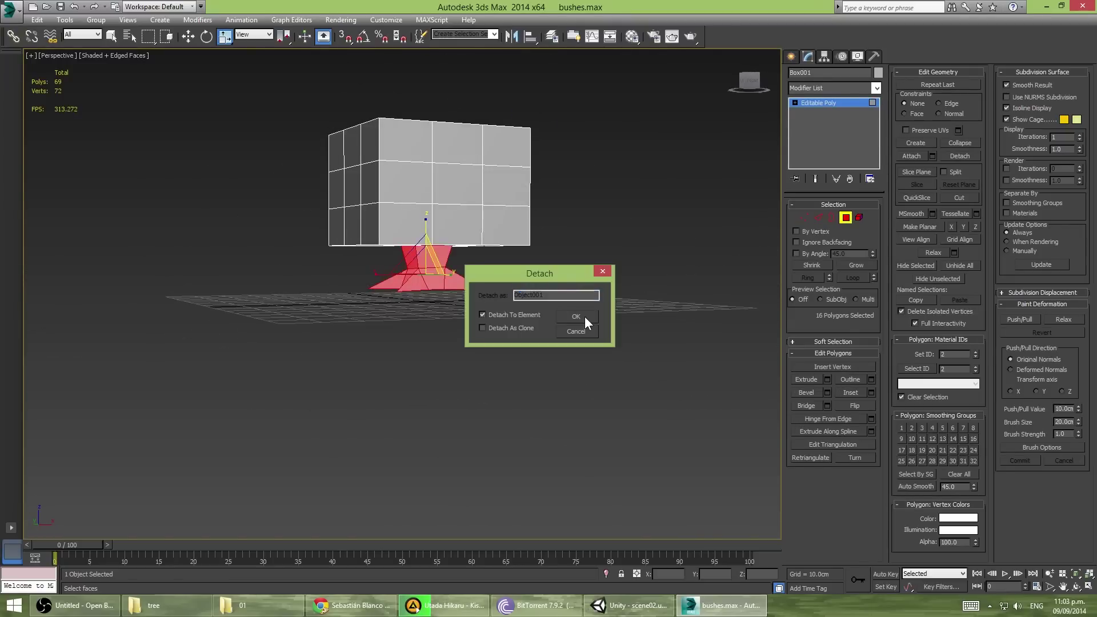
key("Delete")
Create a box 40cm wide and about 29.6cm high above the bush stem.
left_click(791, 56)
left_click(811, 125)
left_click_drag(515, 297, 534, 313)
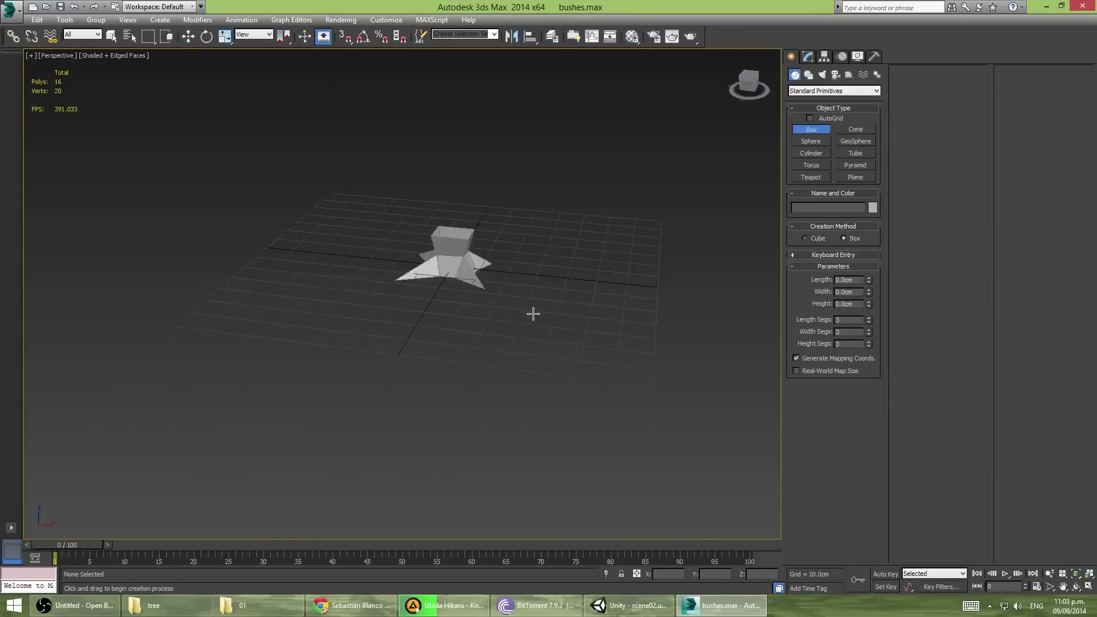
left_click(807, 56)
double_click(848, 230)
type("40")
key("Return")
left_click_drag(869, 242, 865, 242)
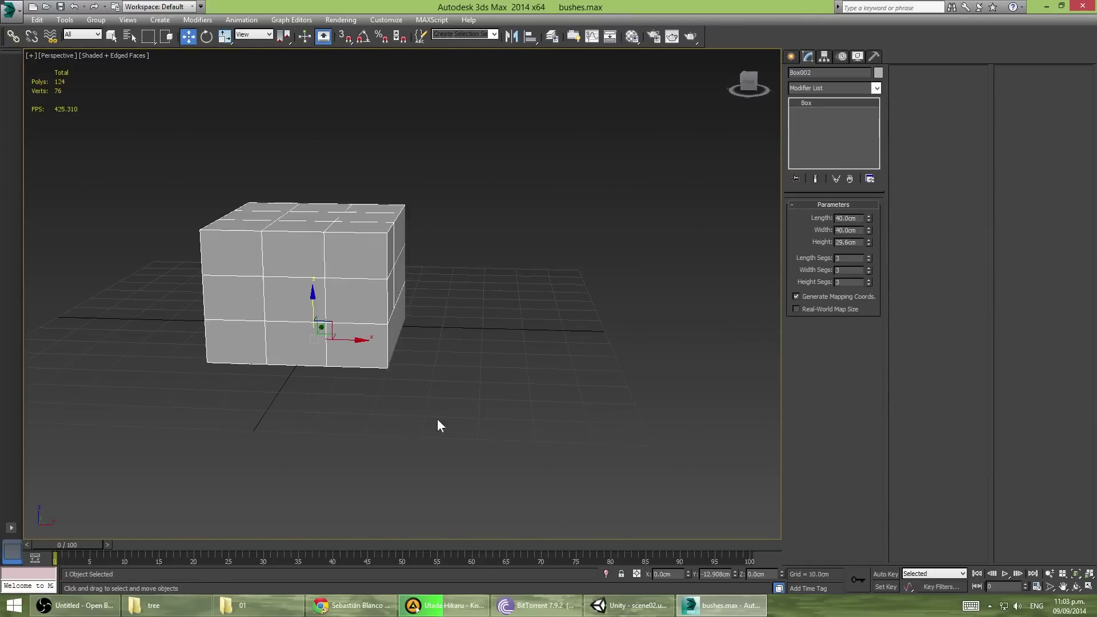
middle_click_drag(437, 420, 323, 284, "alt")
Round the box into a ball with a Spherify modifier and collapse it to editable geometry.
left_click(807, 56)
left_click(876, 87)
left_click(829, 458)
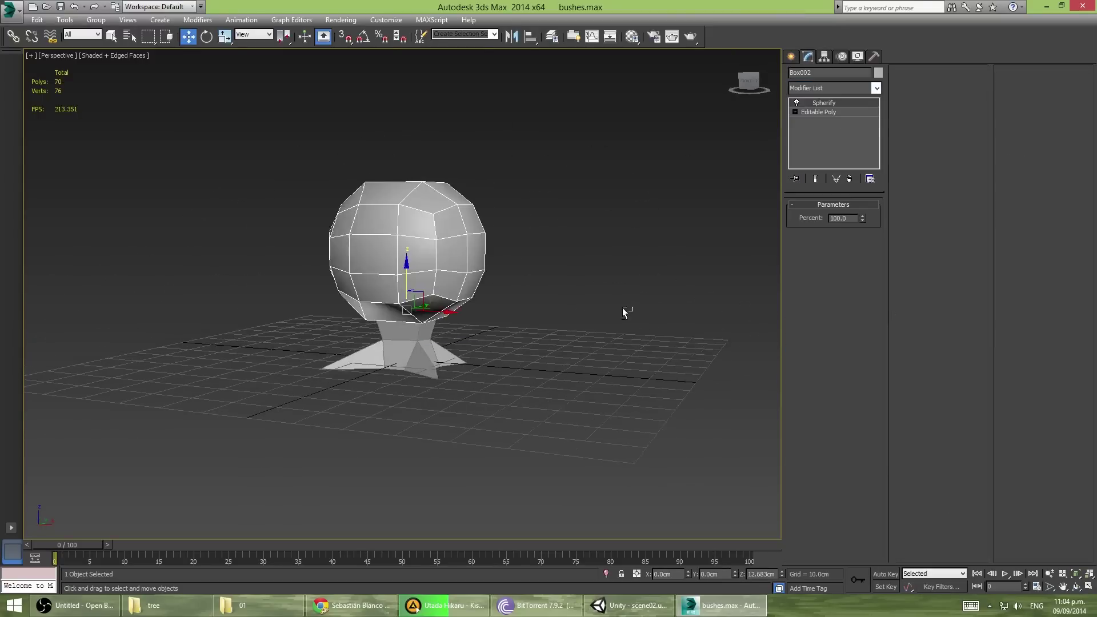
right_click(858, 111)
key("4")
mouse_move(489, 227)
middle_mouse_down("alt")
mouse_move(392, 343)
mouse_move(368, 221)
middle_mouse_up("alt")
scroll(388, 307, "up", 5)
key("1")
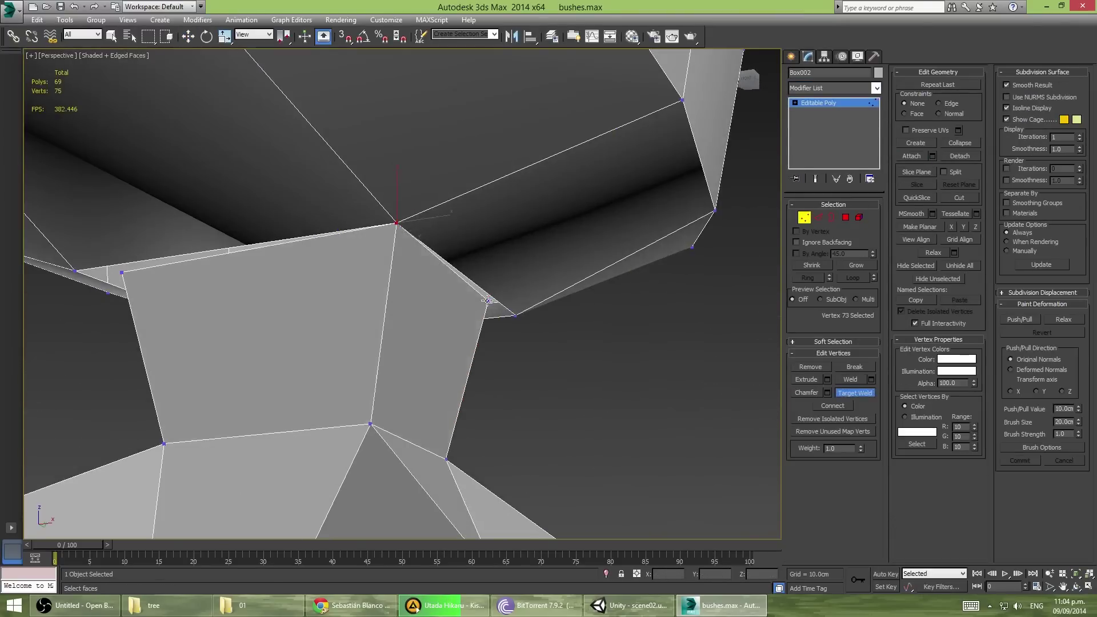
scroll(668, 240, "down", 5)
key("w")
middle_click_drag(669, 240, 485, 234, "alt")
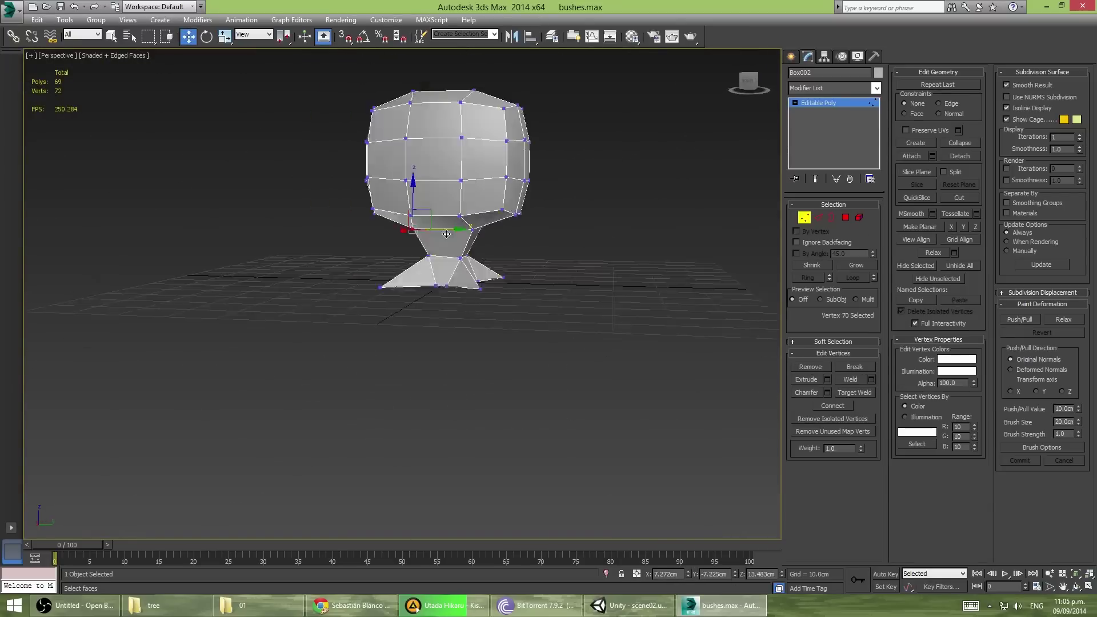
key("shift+z")
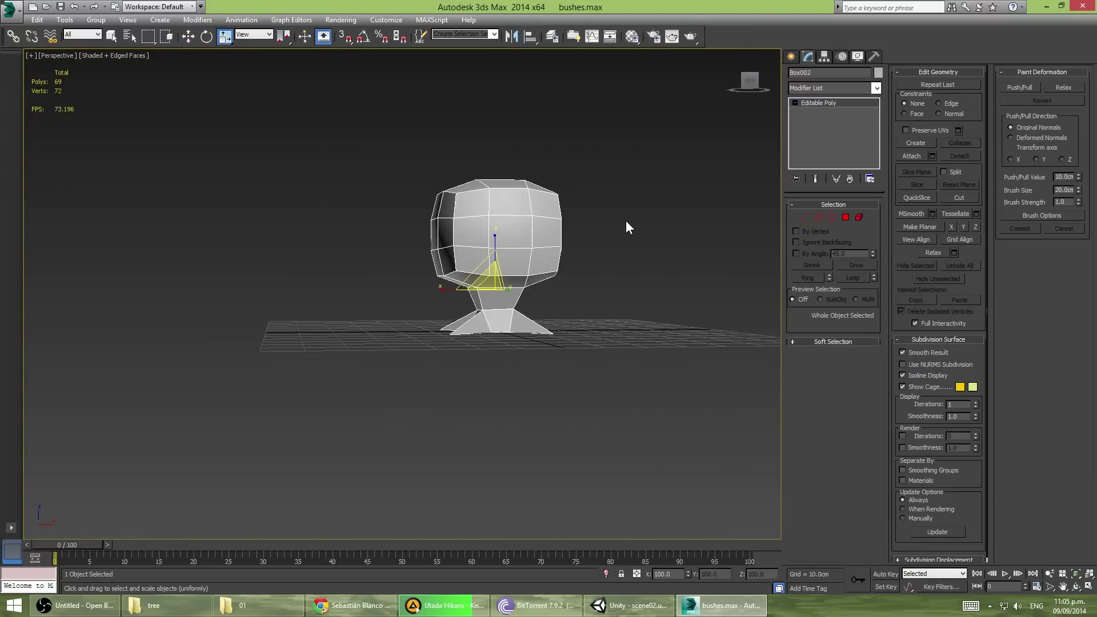
key("ctrl+z")
key("ctrl+z")
key("ctrl+z")
Add a Noise modifier to the ball, raising the seed and setting scale around 20.72.
left_click(834, 87)
scroll(865, 414, "down", 1)
left_click(829, 400)
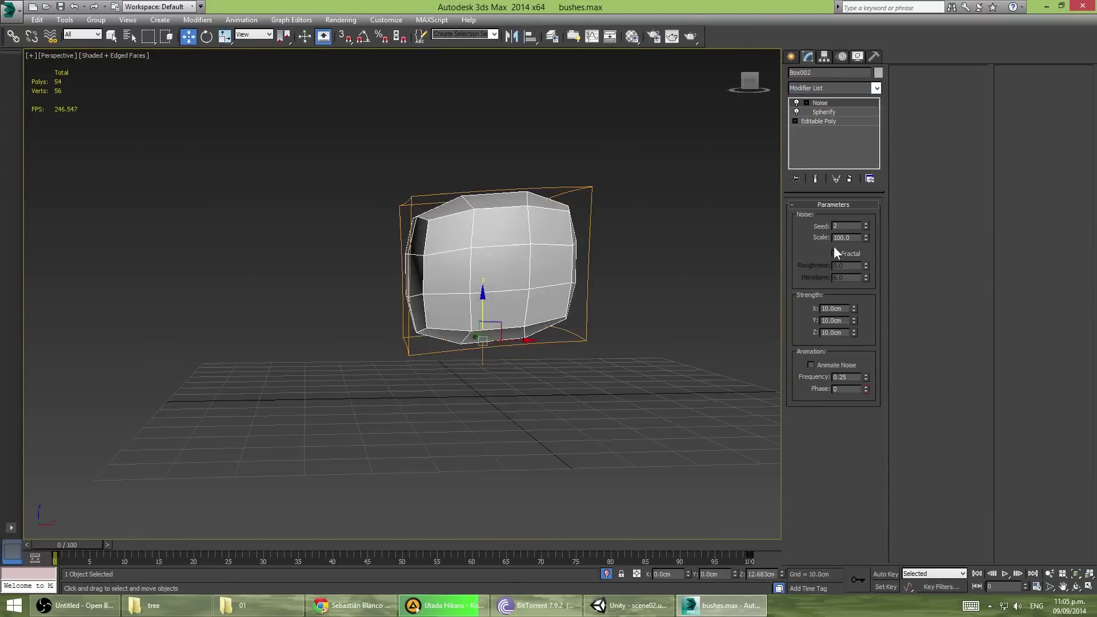
left_click_drag(866, 225, 866, 215)
middle_click_drag(514, 240, 483, 238, "alt")
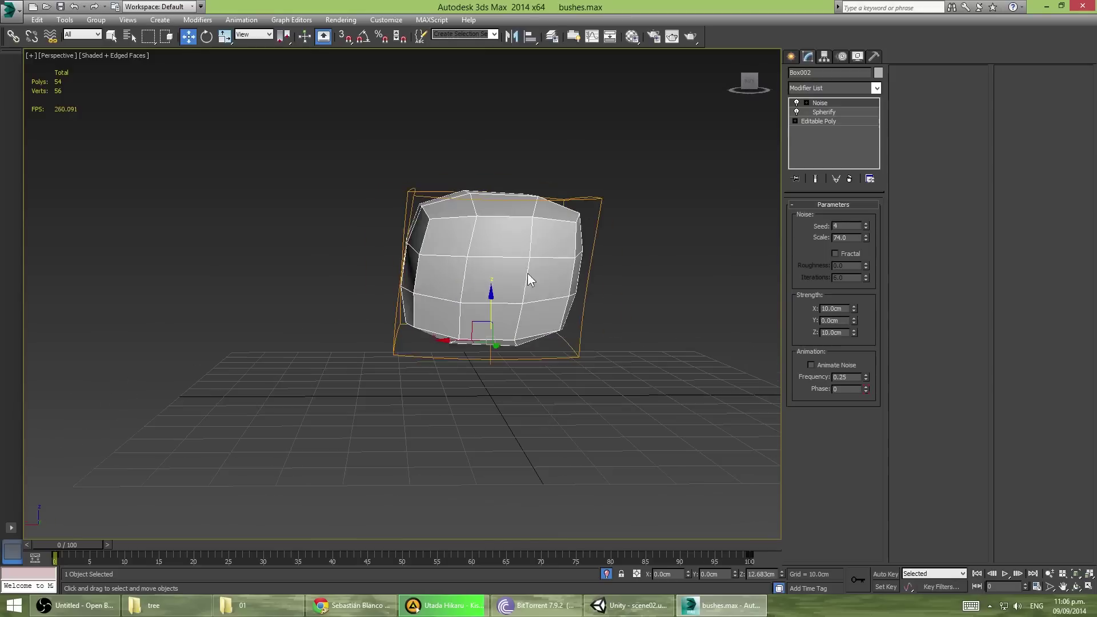
left_click_drag(866, 238, 866, 275)
Tune the Noise to scale about 48.7 and seed 5, then collapse the stack.
middle_click_drag(674, 254, 632, 253, "alt")
key("ctrl+z")
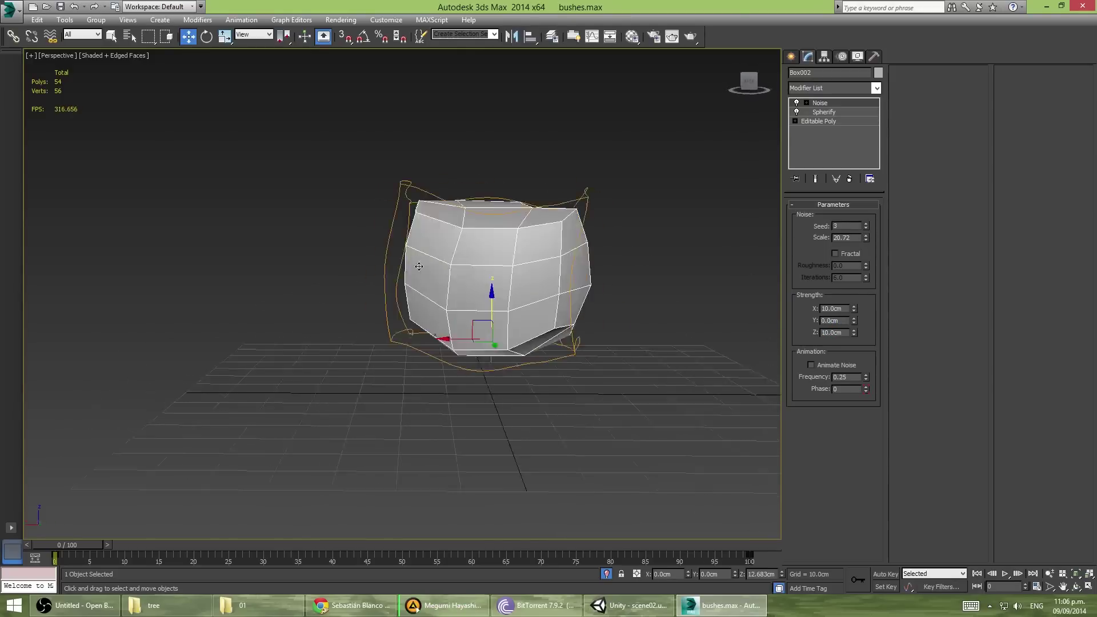
middle_click_drag(752, 280, 418, 266, "alt")
key("F4")
left_click_drag(866, 226, 866, 220)
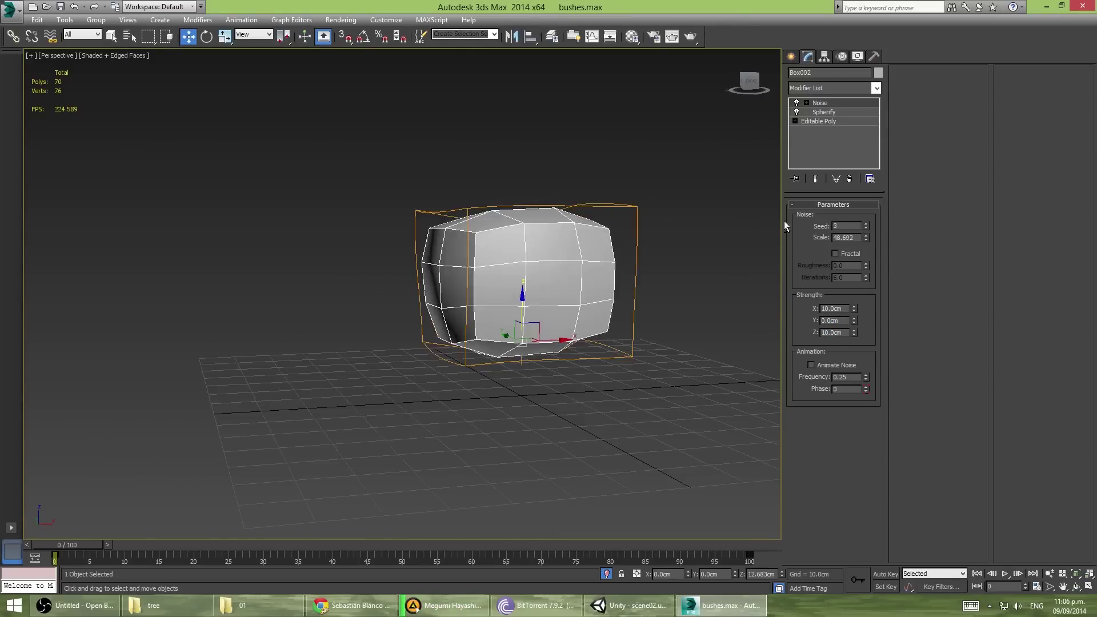
mouse_move(784, 220)
middle_mouse_down("alt")
mouse_move(755, 252)
mouse_move(564, 264)
middle_mouse_up("alt")
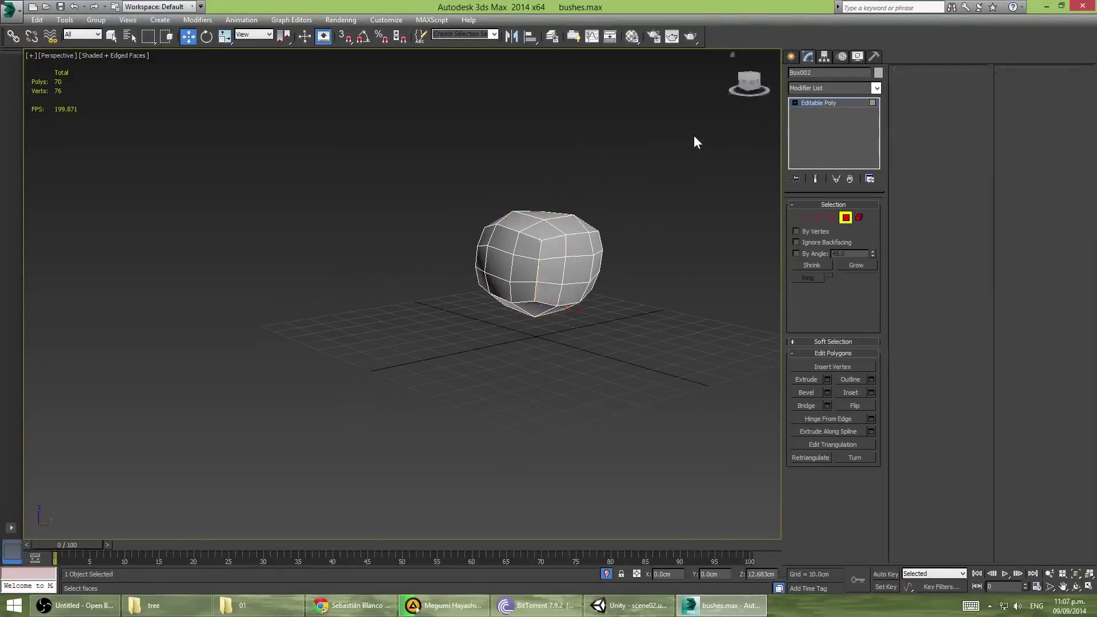
key("F4")
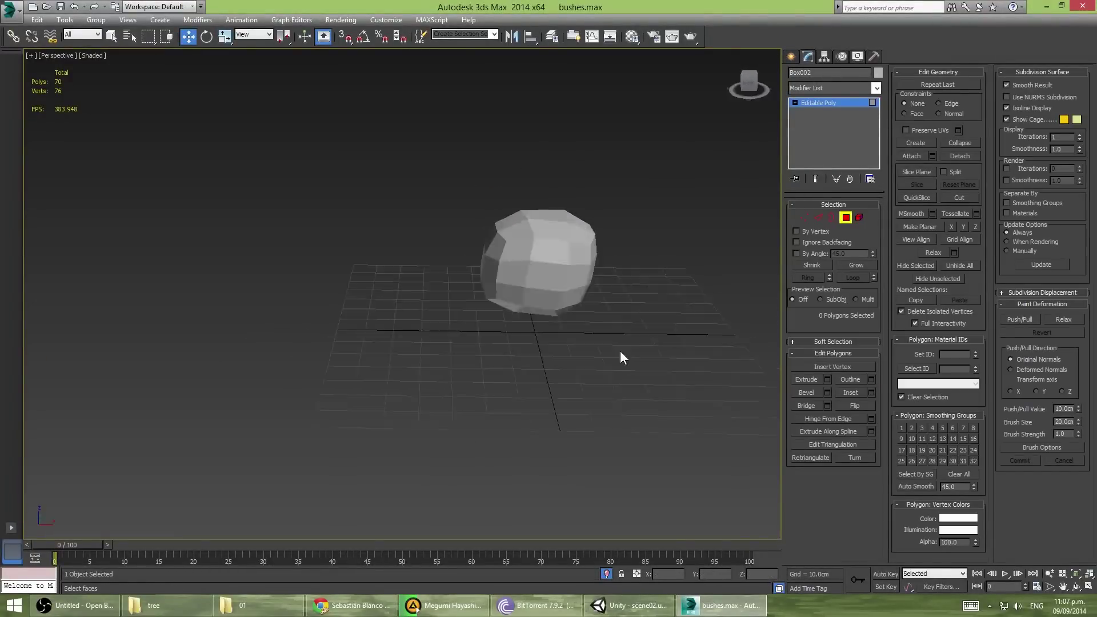
Select the canopy ball and target-weld its vertices onto the top of the stem.
left_click(438, 249)
scroll(437, 249, "up", 3)
mouse_move(438, 249)
middle_mouse_down("alt")
mouse_move(484, 292)
mouse_move(457, 297)
middle_mouse_up("alt")
scroll(484, 292, "up", 2)
key("1")
scroll(458, 298, "down", 3)
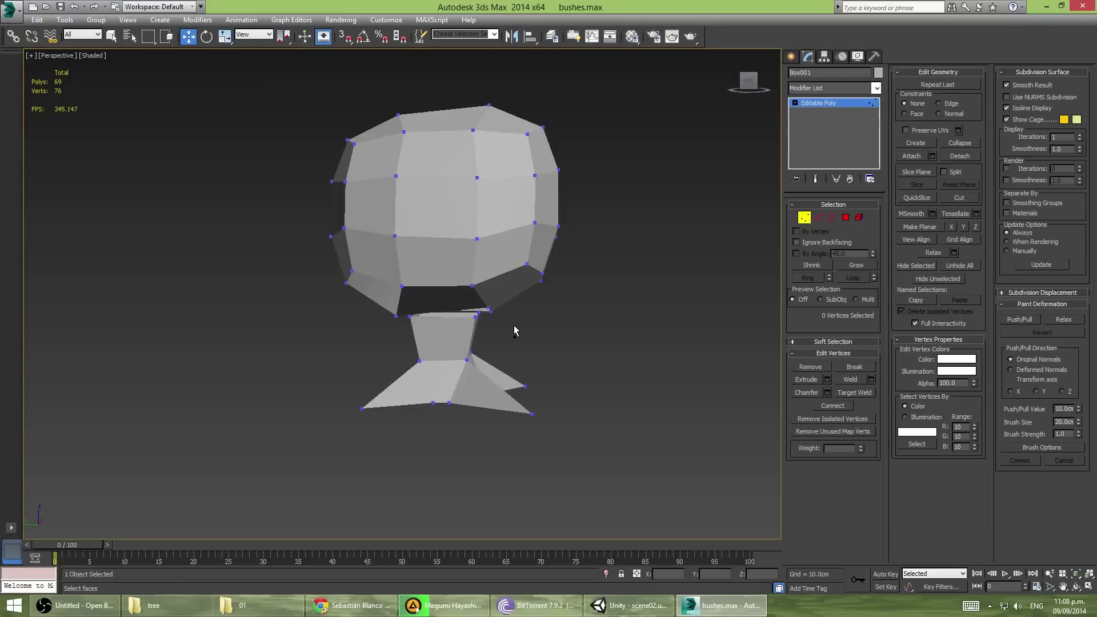
scroll(490, 295, "down", 3)
mouse_move(578, 316)
middle_mouse_down("alt")
mouse_move(450, 333)
mouse_move(520, 319)
middle_mouse_up("alt")
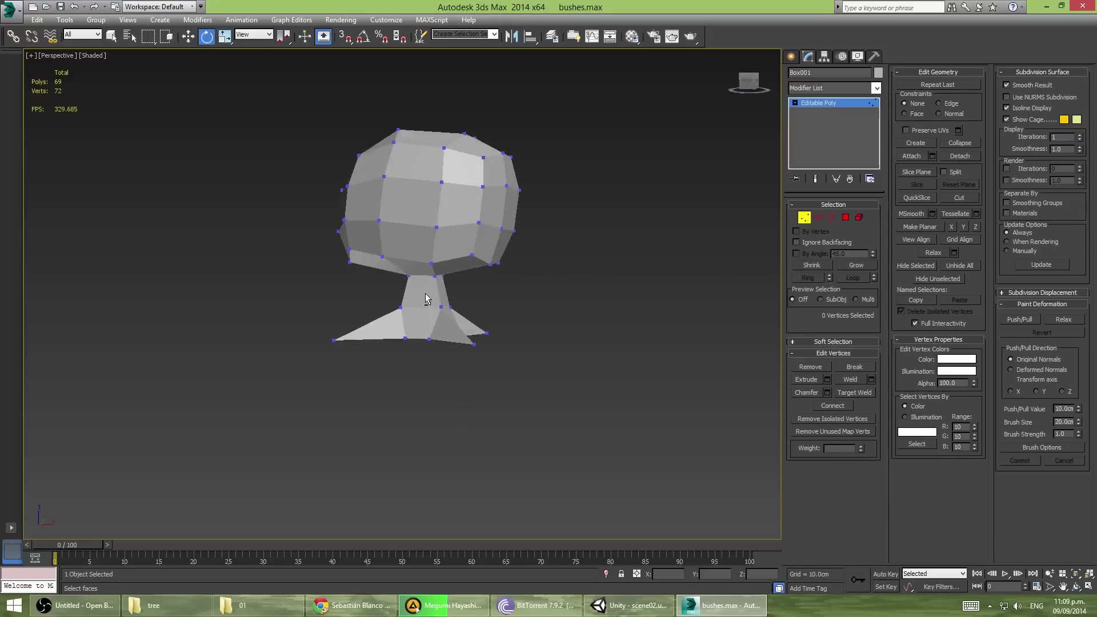
Add Unwrap UVW, pelt-map the canopy and rotate the star-shaped base UV island.
left_click(876, 88)
left_click(807, 146)
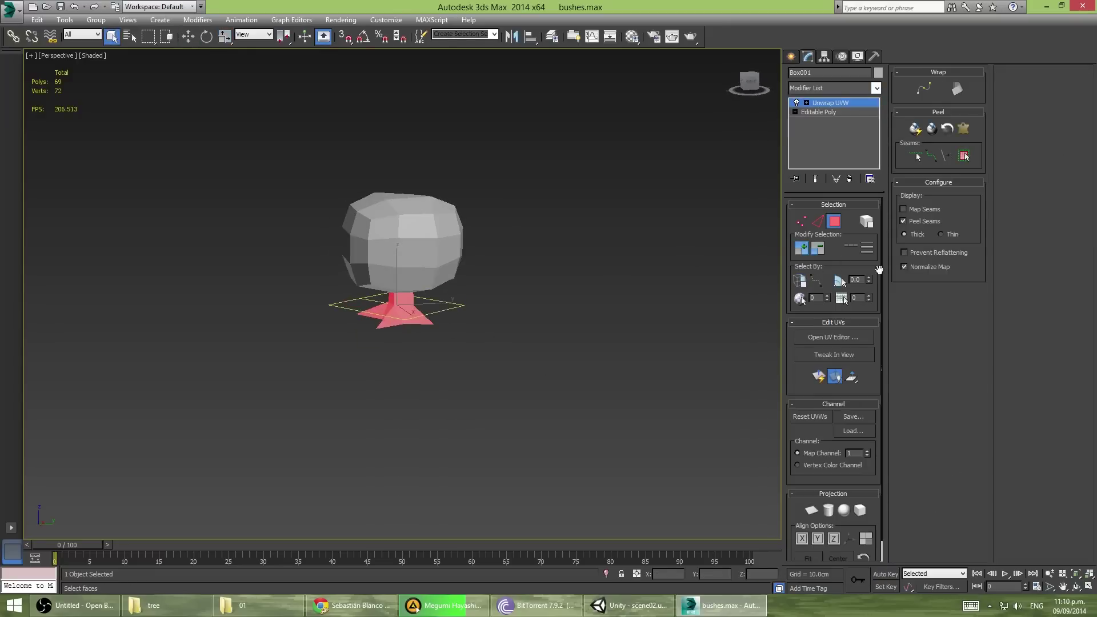
left_click(356, 269)
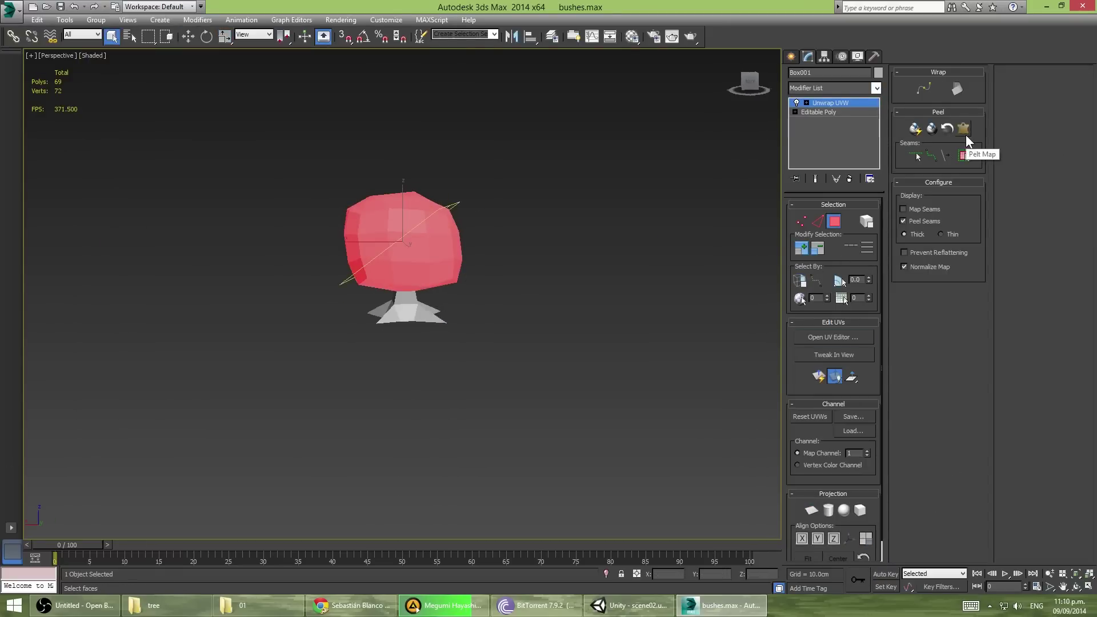
left_click(965, 134)
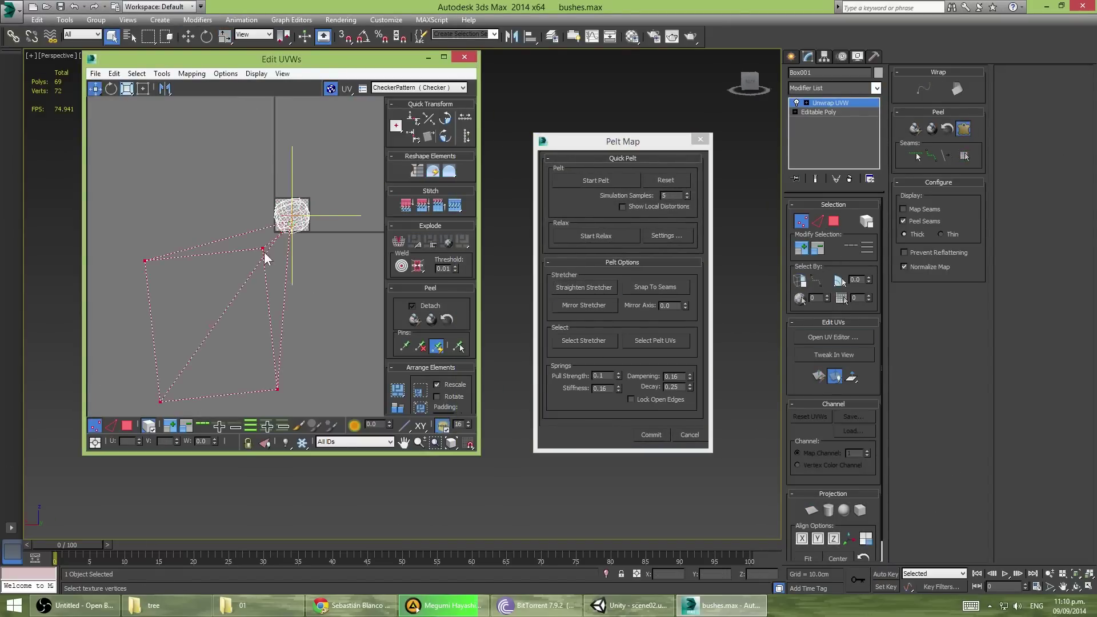
key("Escape")
left_click(465, 57)
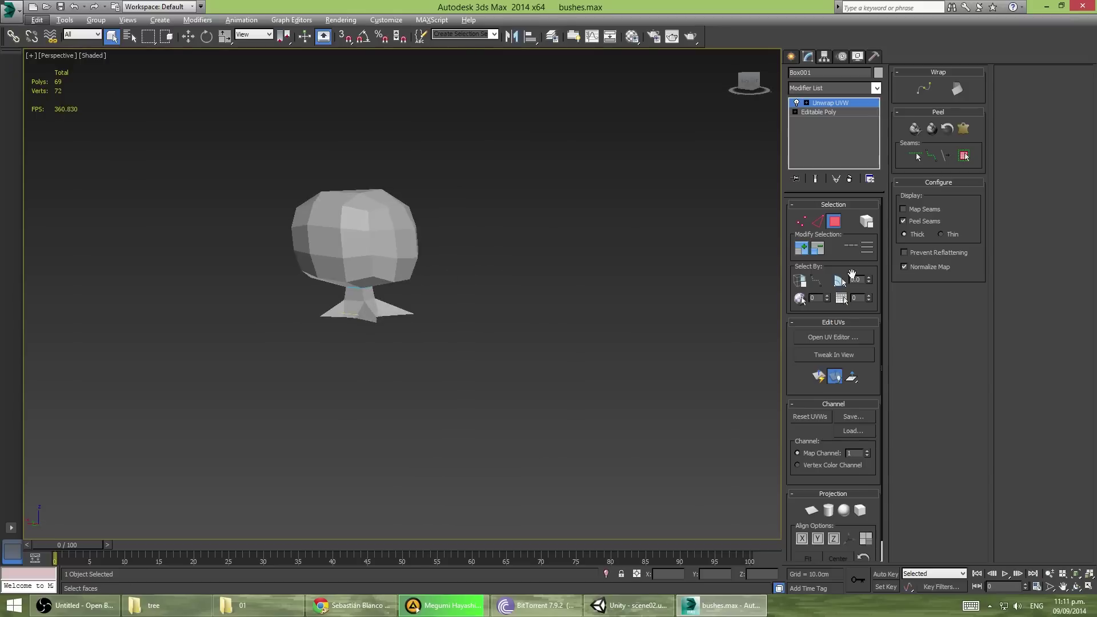
left_click(261, 258)
scroll(261, 259, "up", 5)
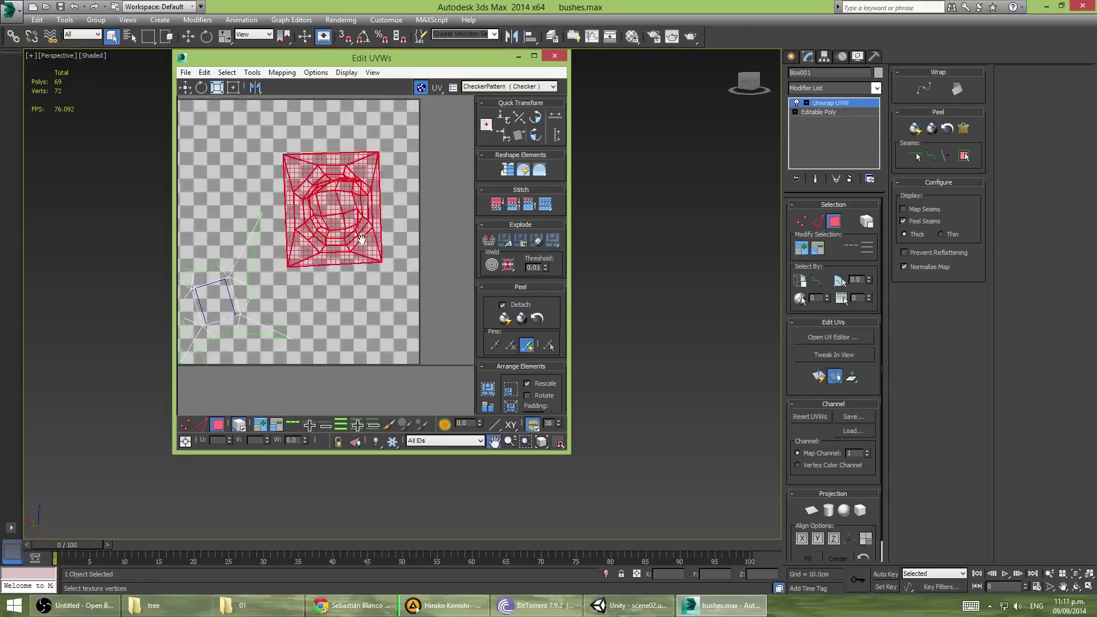
key("e")
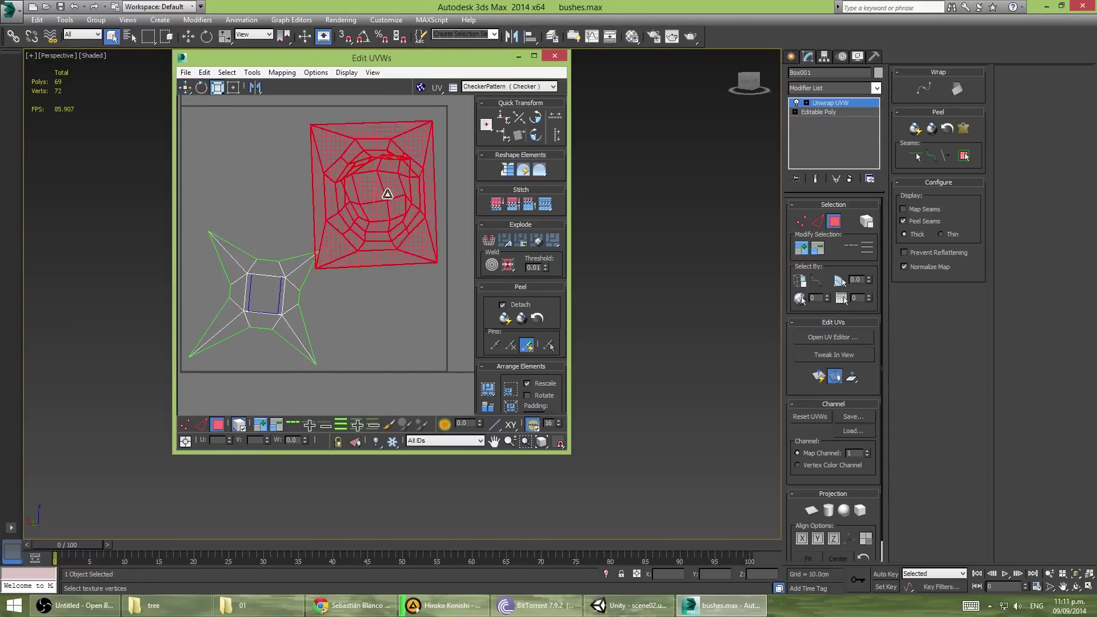
Render the UVW template image and save it as a PNG.
left_click(252, 72)
left_click(269, 279)
left_click(221, 285)
left_click(826, 244)
left_click(908, 447)
left_click(525, 542)
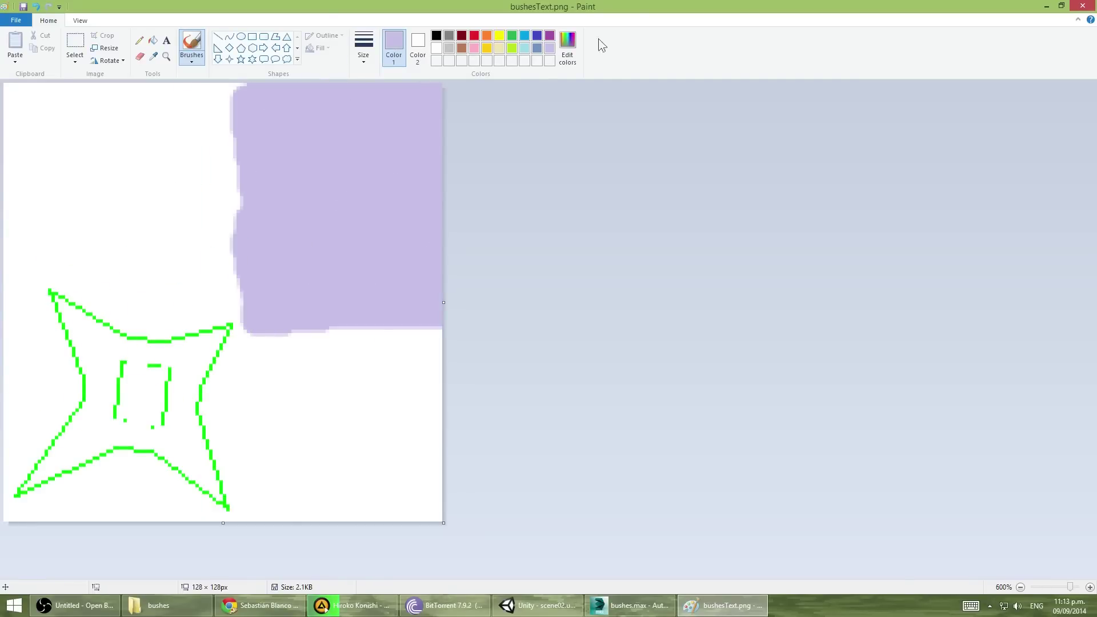
Paint the texture's left stem area beige in Paint, then return to the Unity scene.
left_click(166, 605)
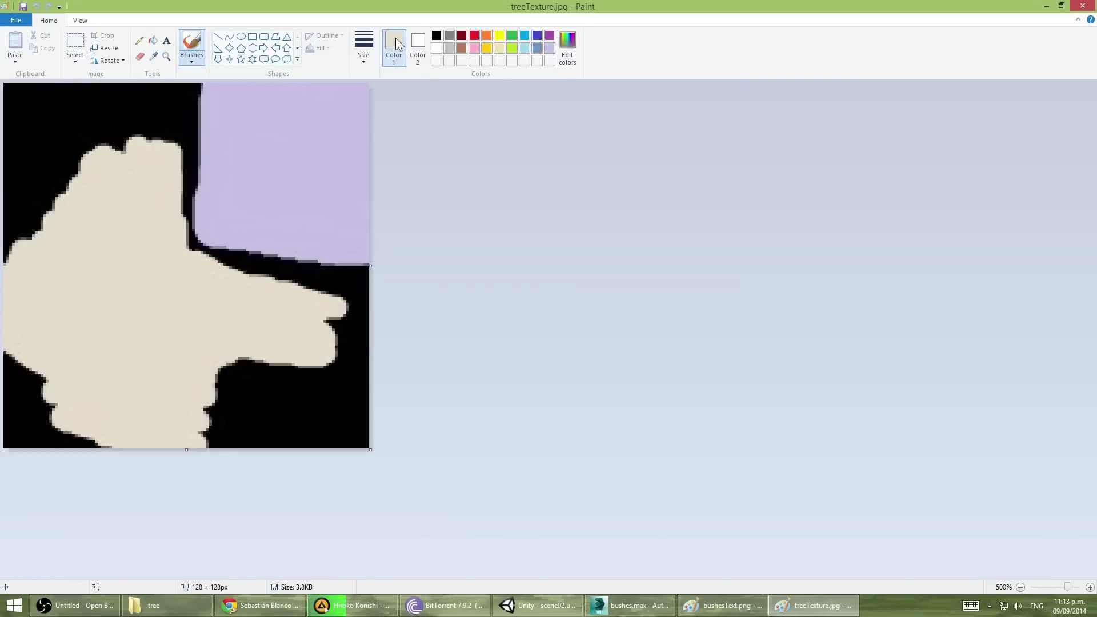
left_click(567, 43)
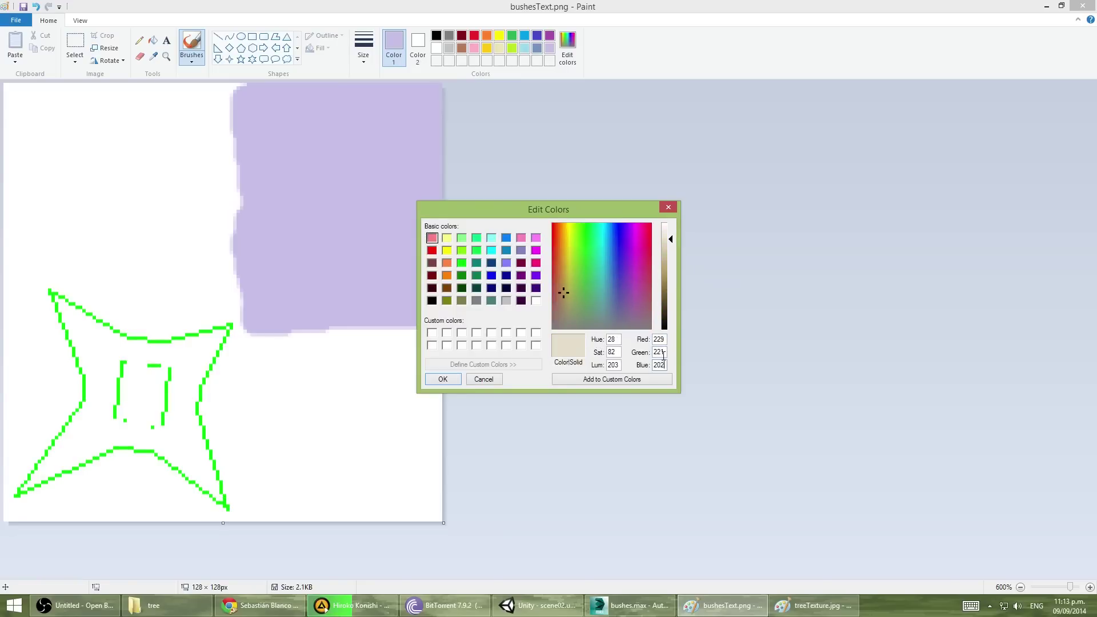
left_click(443, 379)
left_click_drag(49, 280, 56, 455)
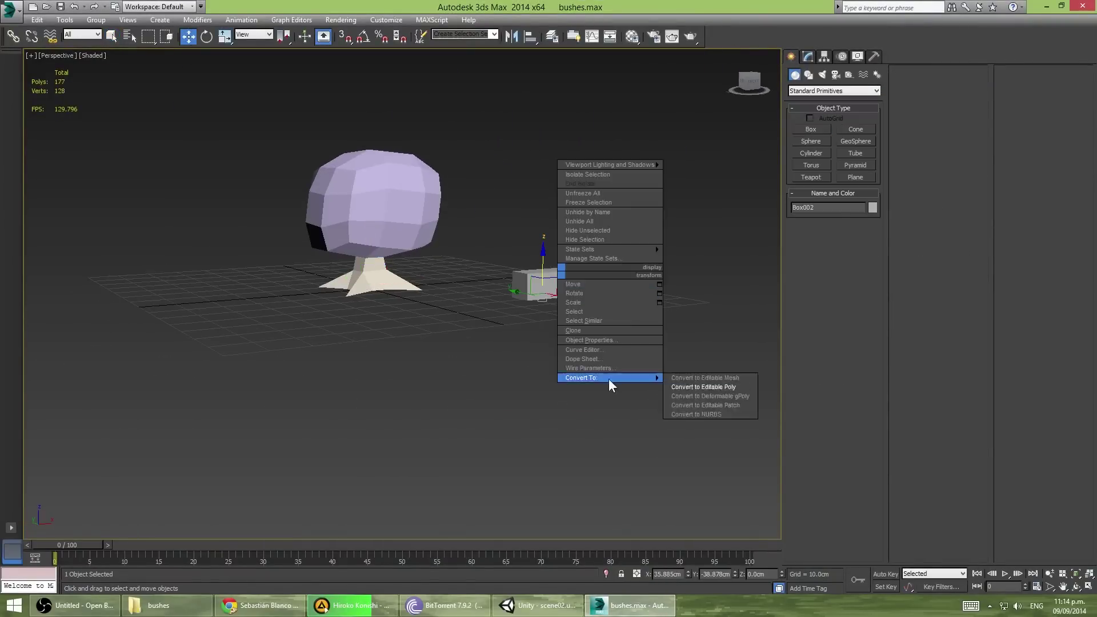
left_click(703, 387)
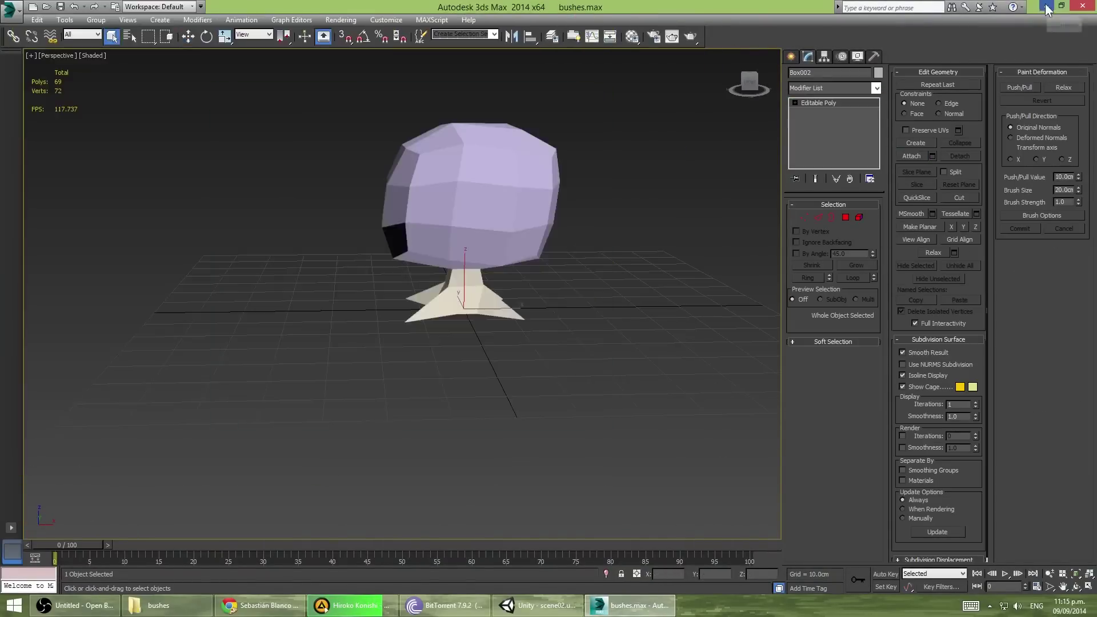
left_click(1047, 7)
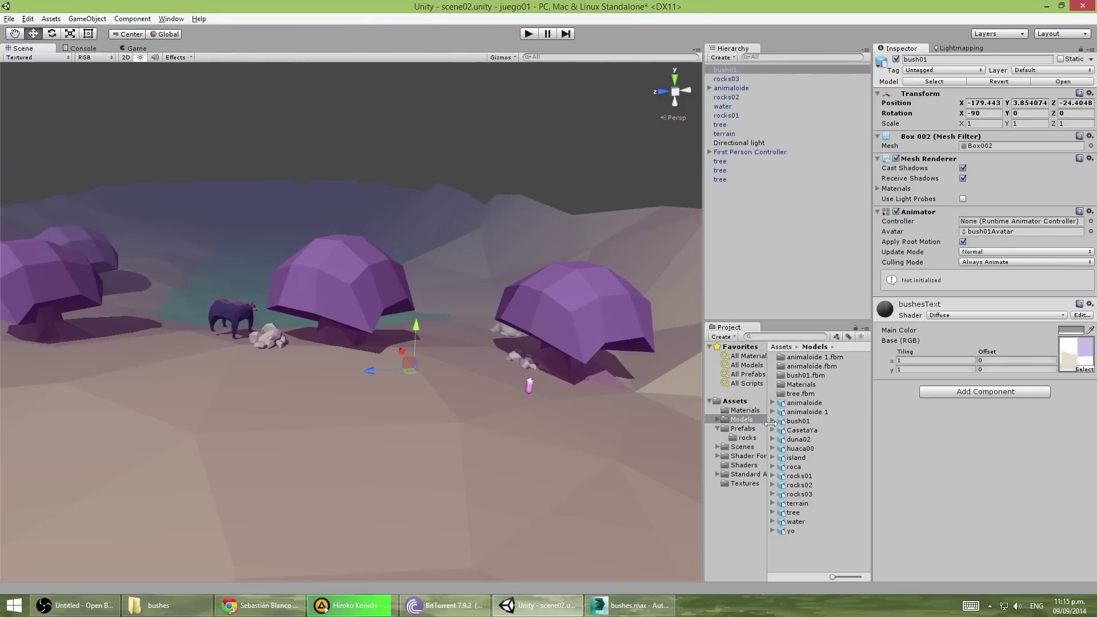
Apply the 0.075 import scale, place bush01 among the bushes and play-test the scene.
left_click(1073, 337)
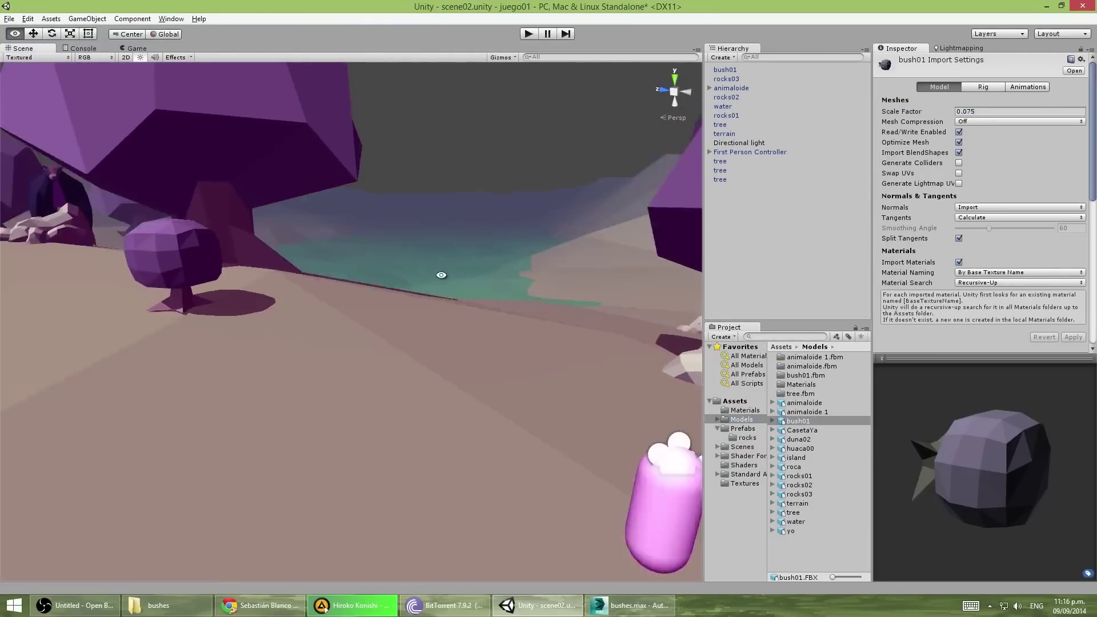
left_click_drag(440, 274, 494, 216, "alt")
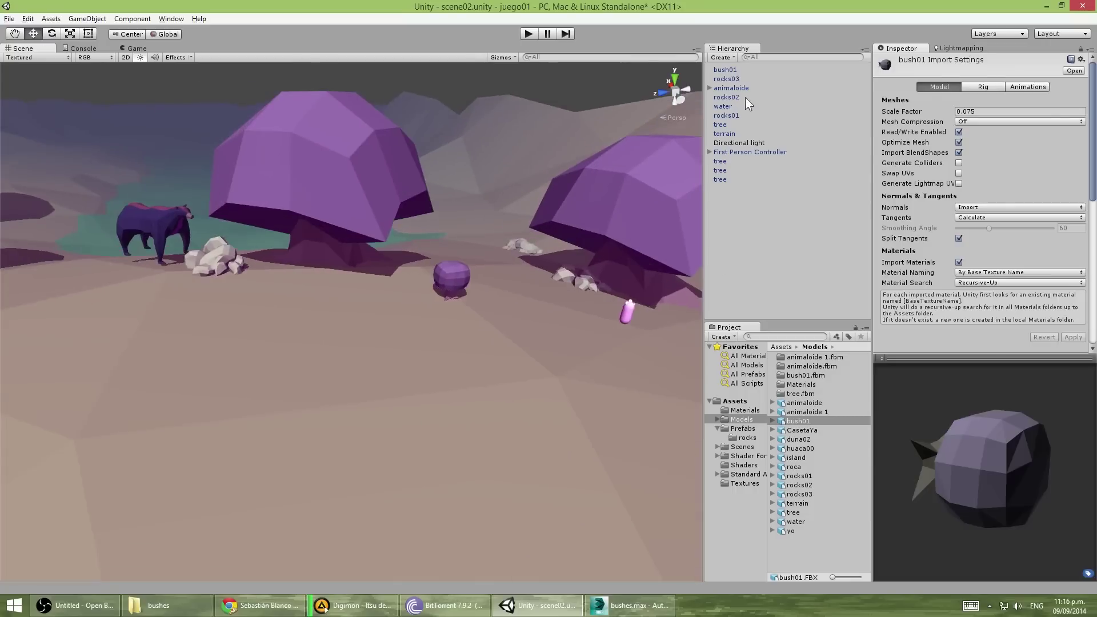
mouse_move(798, 421)
left_mouse_down()
mouse_move(499, 209)
mouse_move(497, 256)
mouse_move(329, 293)
mouse_move(343, 297)
left_mouse_up()
left_click(529, 34)
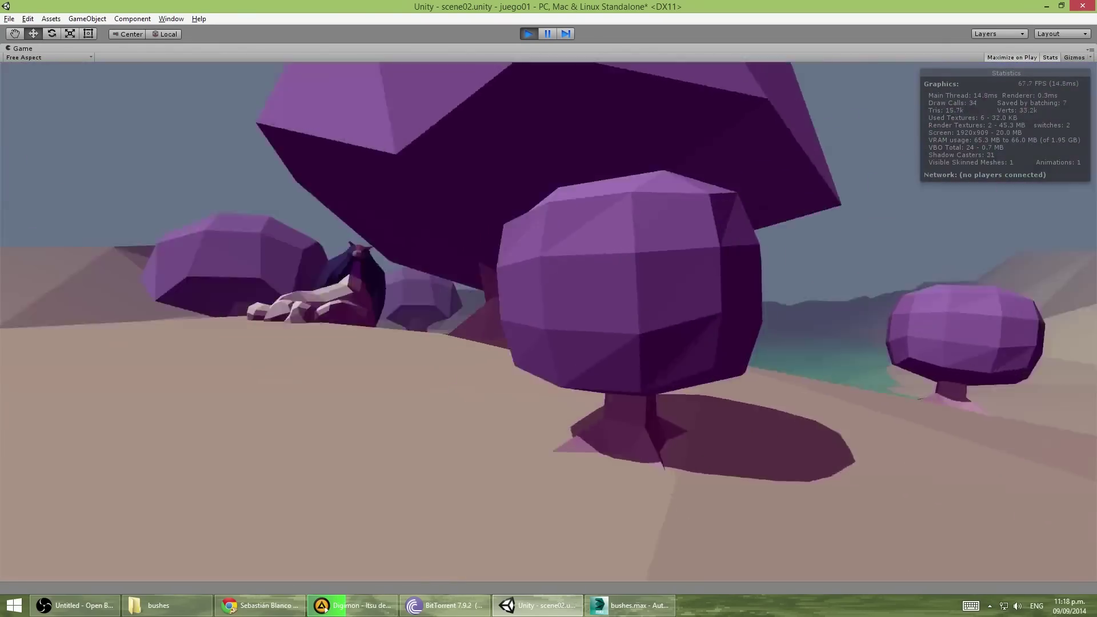
left_click(529, 34)
left_click_drag(320, 394, 493, 395, "alt")
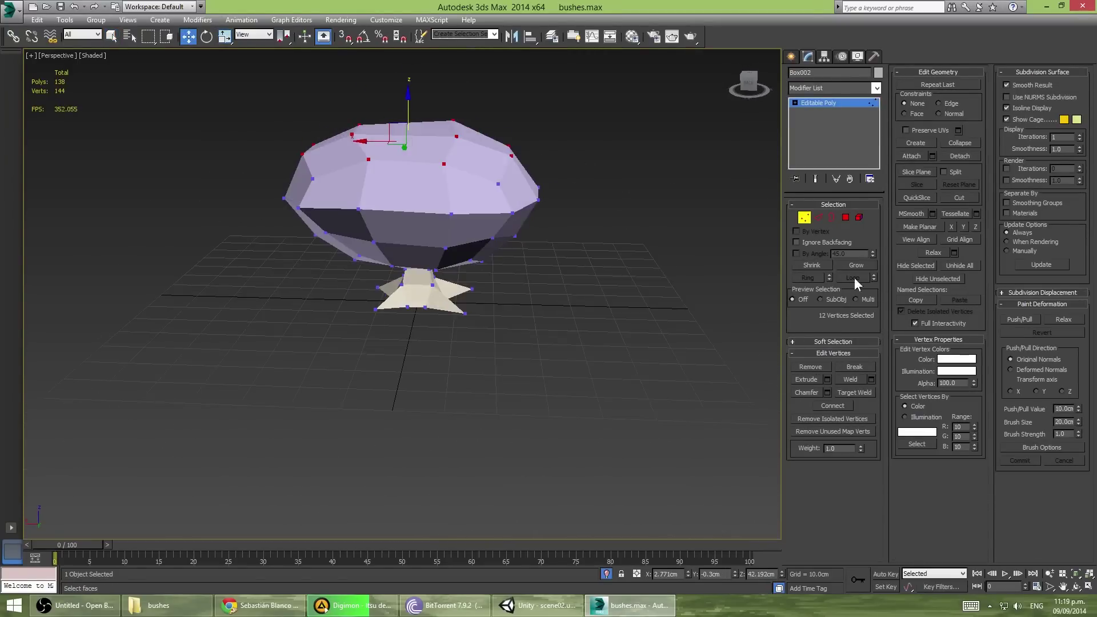
Extend the vertex loop selection on the new bush and orbit to inspect it.
left_click(855, 276)
middle_click_drag(493, 128, 613, 231, "alt")
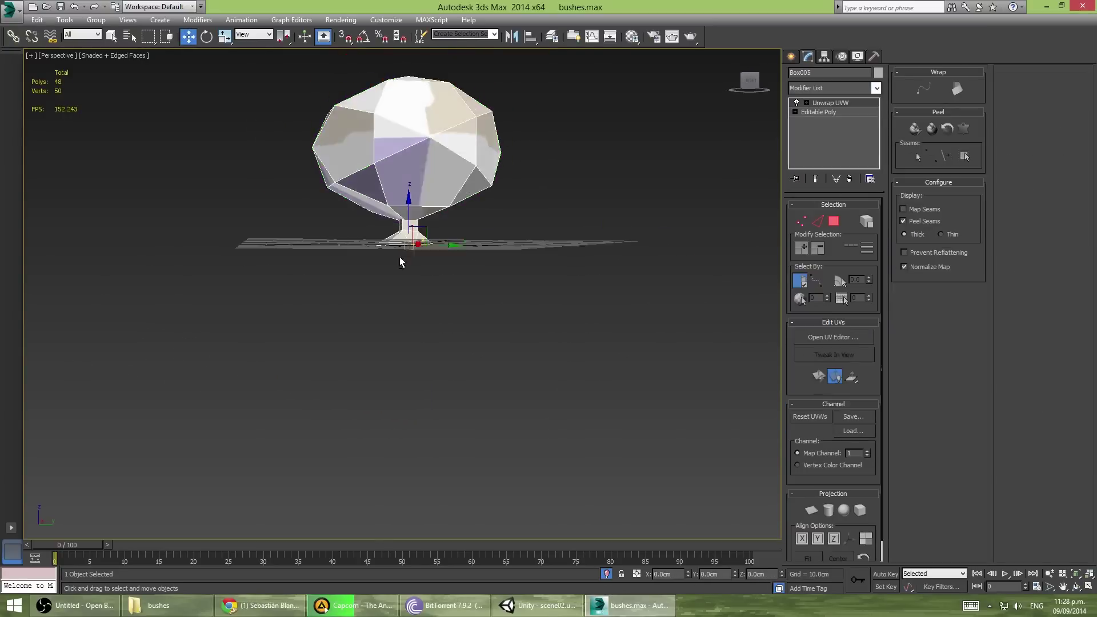
Open the bush's UV editor, then open its texture image from the bushes folder in Paint.
left_click(829, 337)
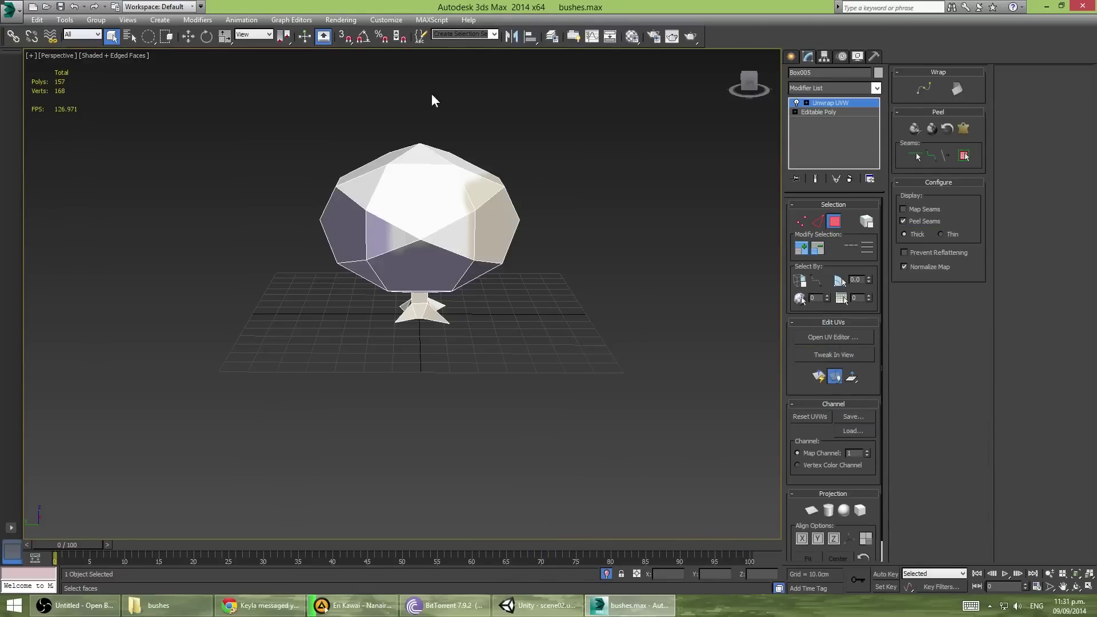
left_click(174, 607)
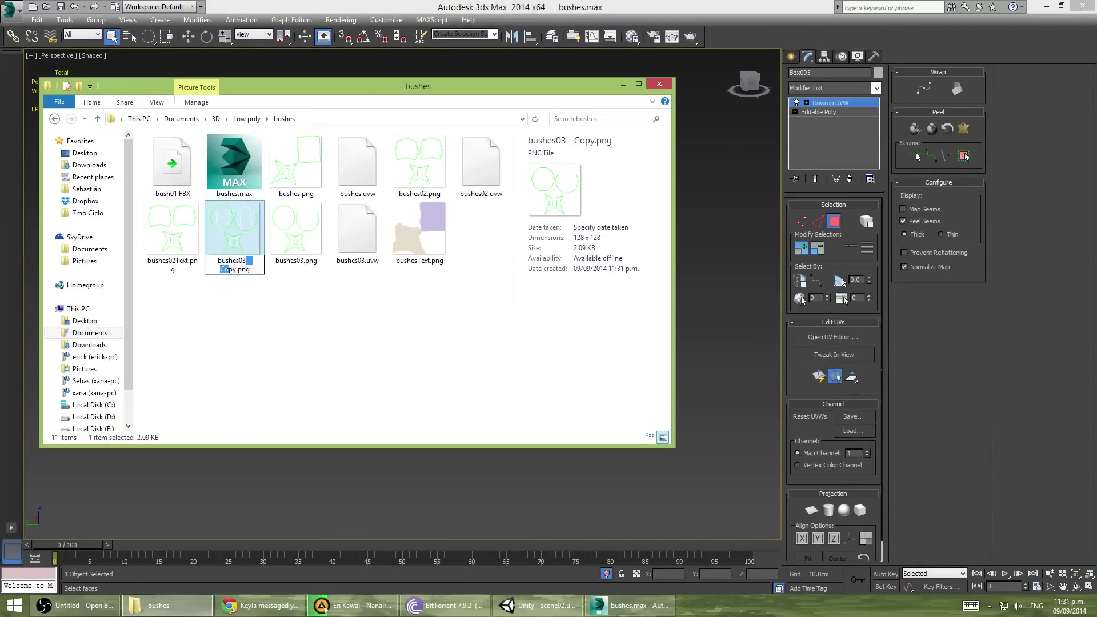
double_click(190, 242)
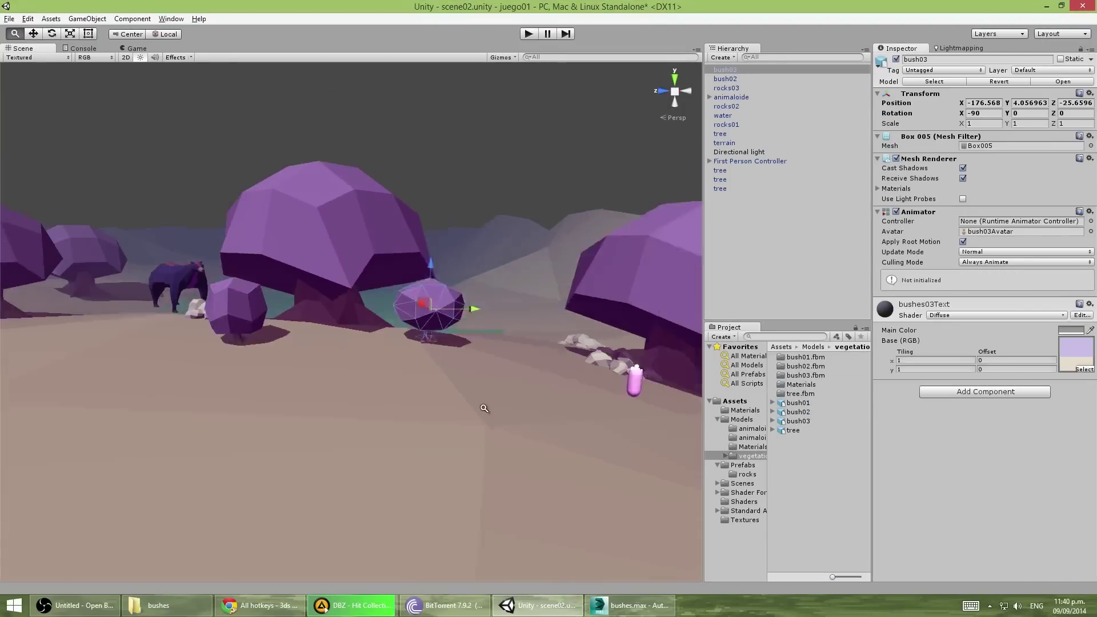
Play-test the Unity scene briefly, then stop it to return to editing.
key("ctrl+p")
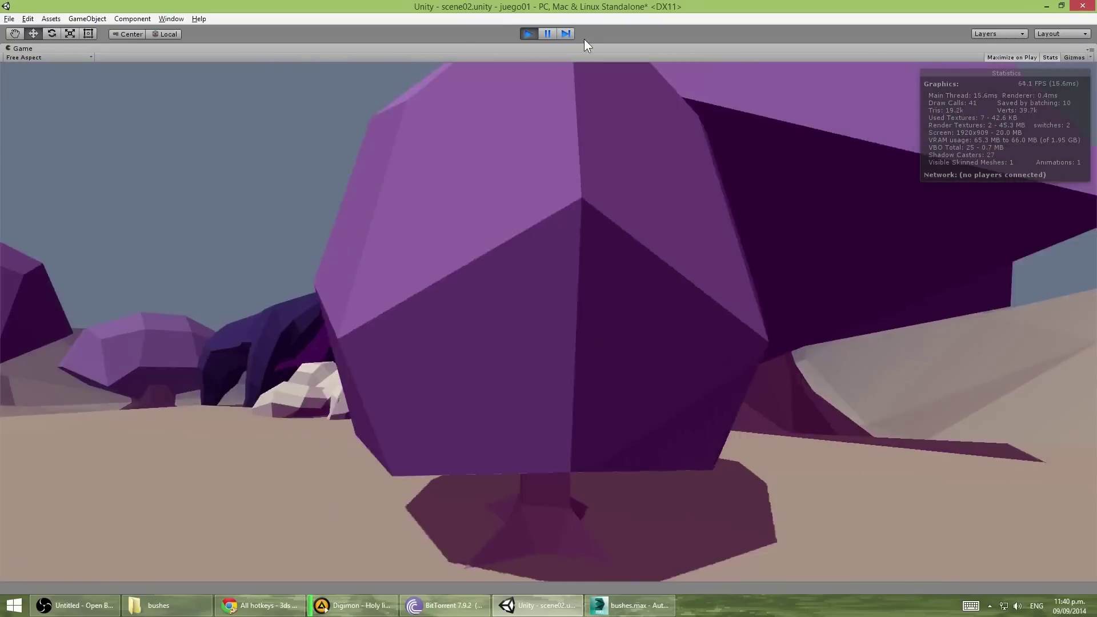
left_click(528, 34)
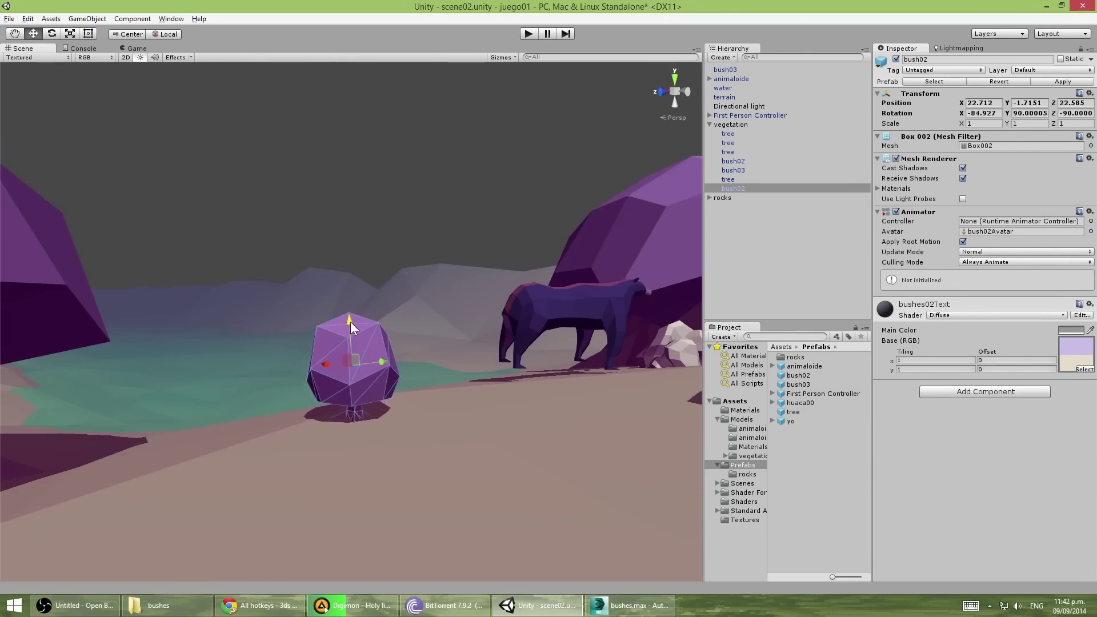
Add a Box Collider component to bush02 and return the Scene view to perspective.
key("ctrl+p")
key("ctrl+p")
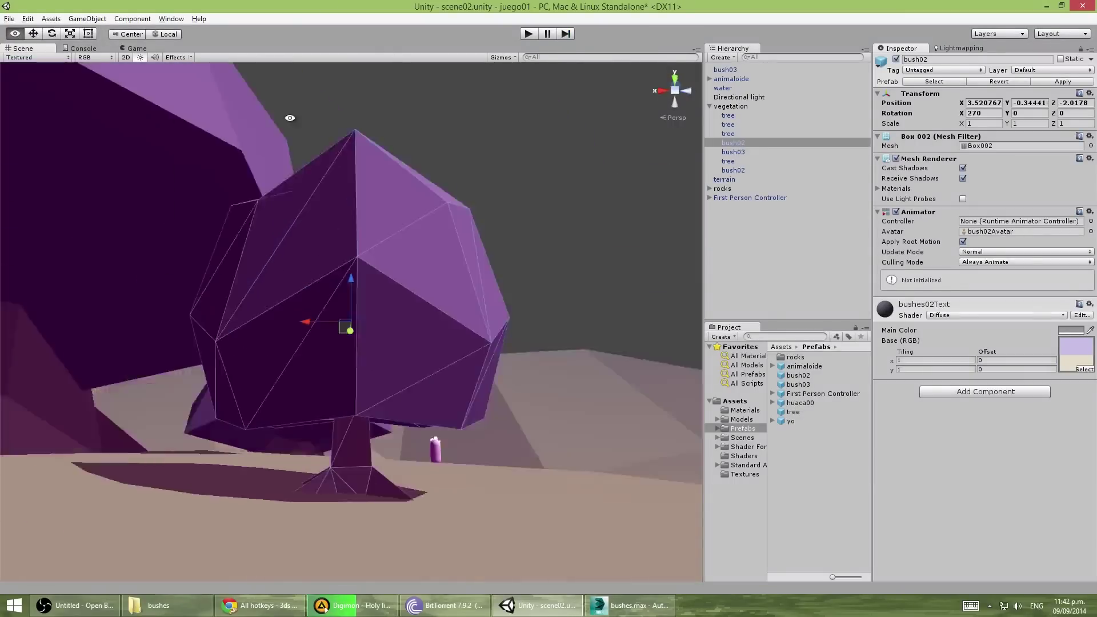
left_click(985, 391)
type("box")
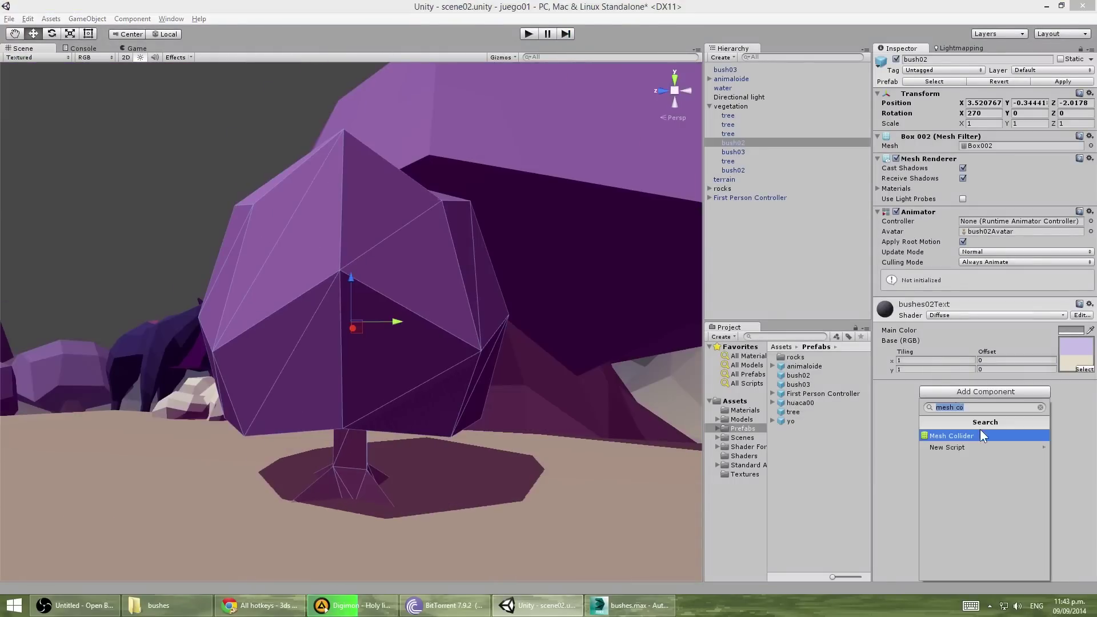
left_click(980, 430)
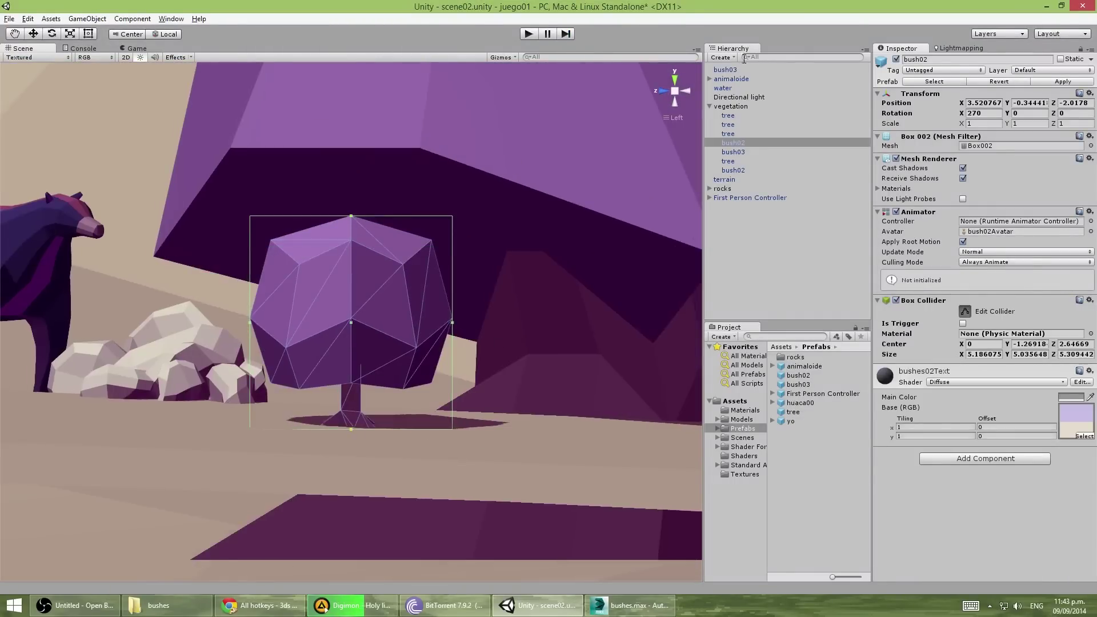
left_click(676, 90)
Move bush03 into the vegetation group and delete the extra bush03 copy.
left_click(523, 223)
right_click_drag(522, 223, 369, 543, "alt")
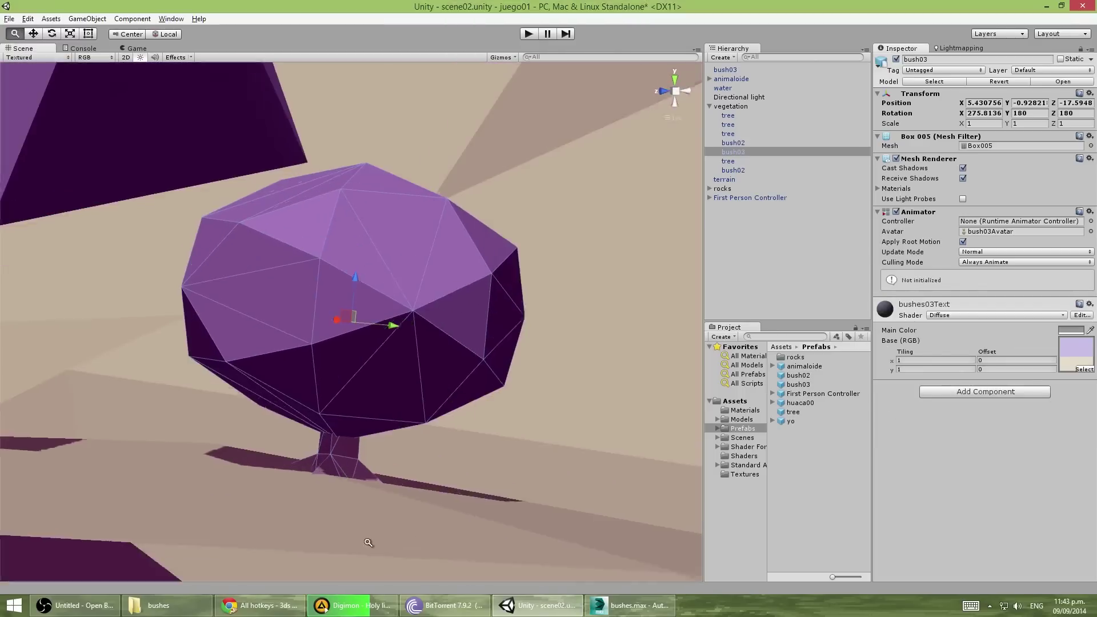
left_click(461, 250)
key("f")
key("Return")
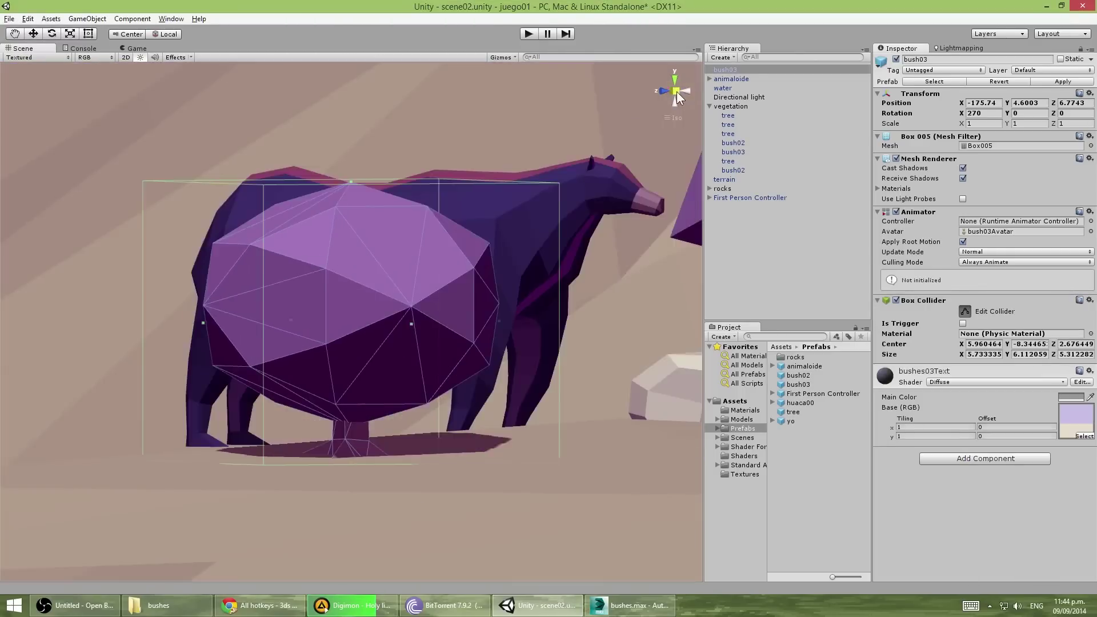
left_click_drag(421, 262, 443, 240, "alt")
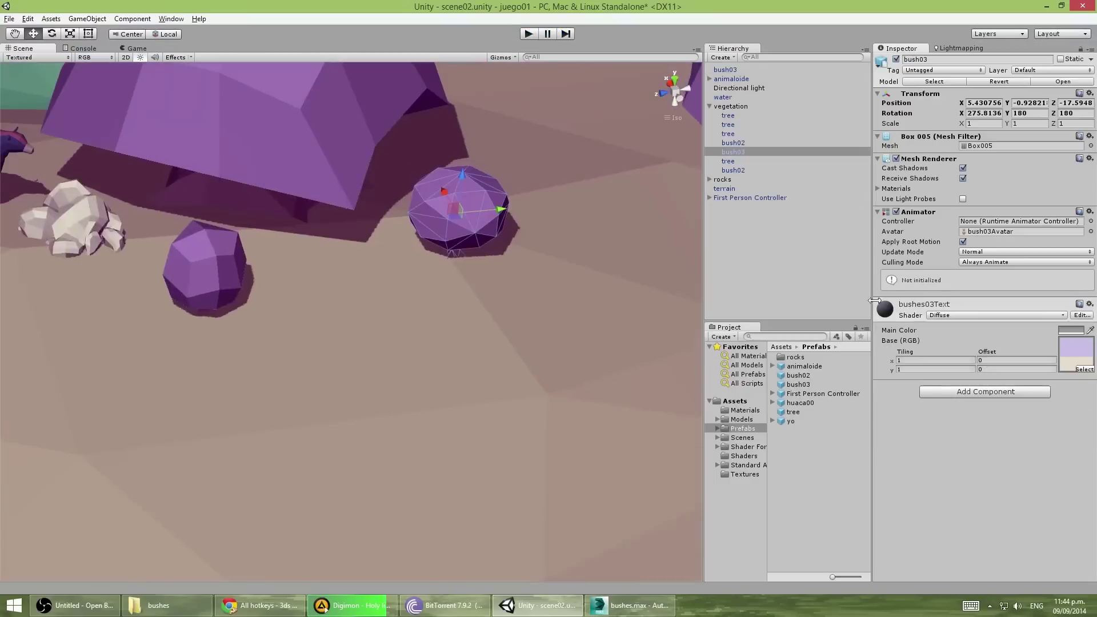
left_click_drag(725, 69, 731, 106)
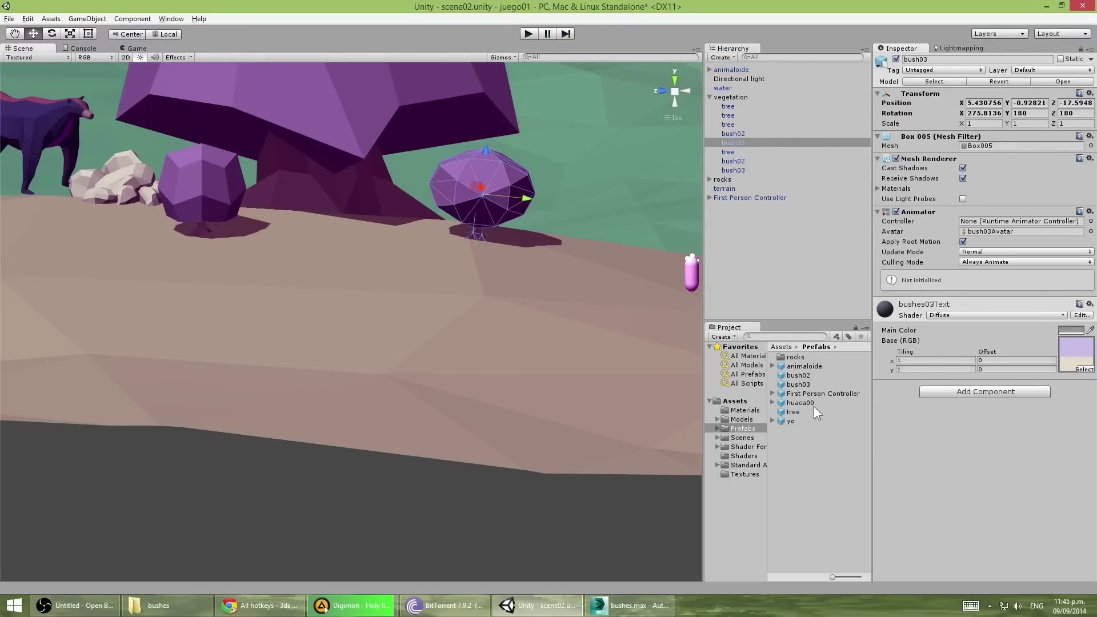
key("Delete")
Give bush03 a Capsule Collider and apply the change to its prefab.
mouse_move(599, 241)
left_mouse_down("alt")
mouse_move(344, 183)
mouse_move(276, 291)
left_mouse_up("alt")
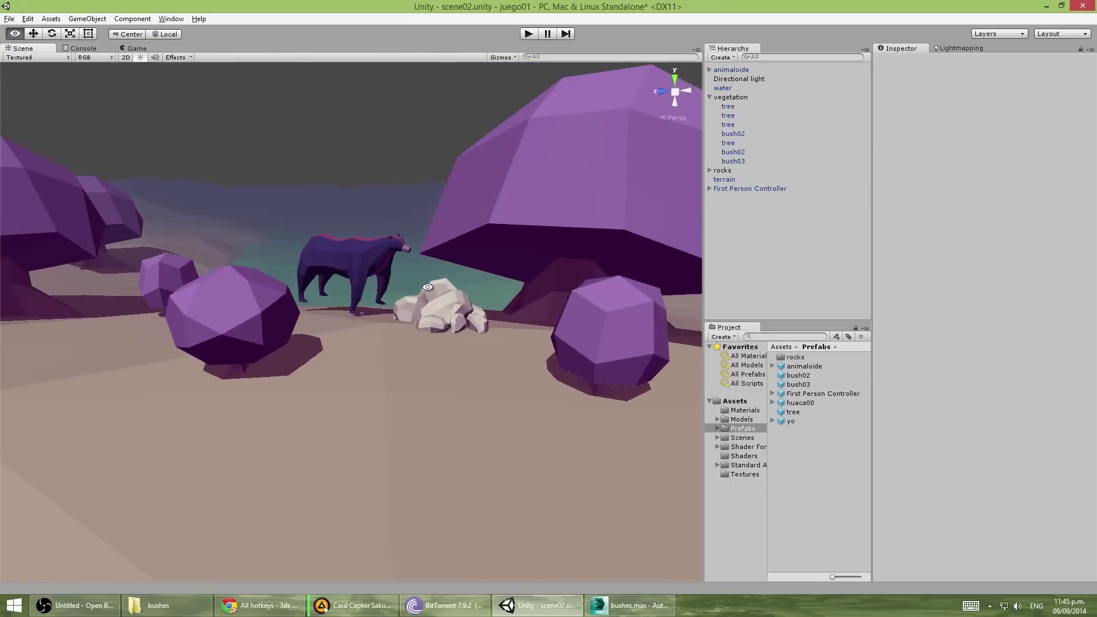
left_click(276, 290)
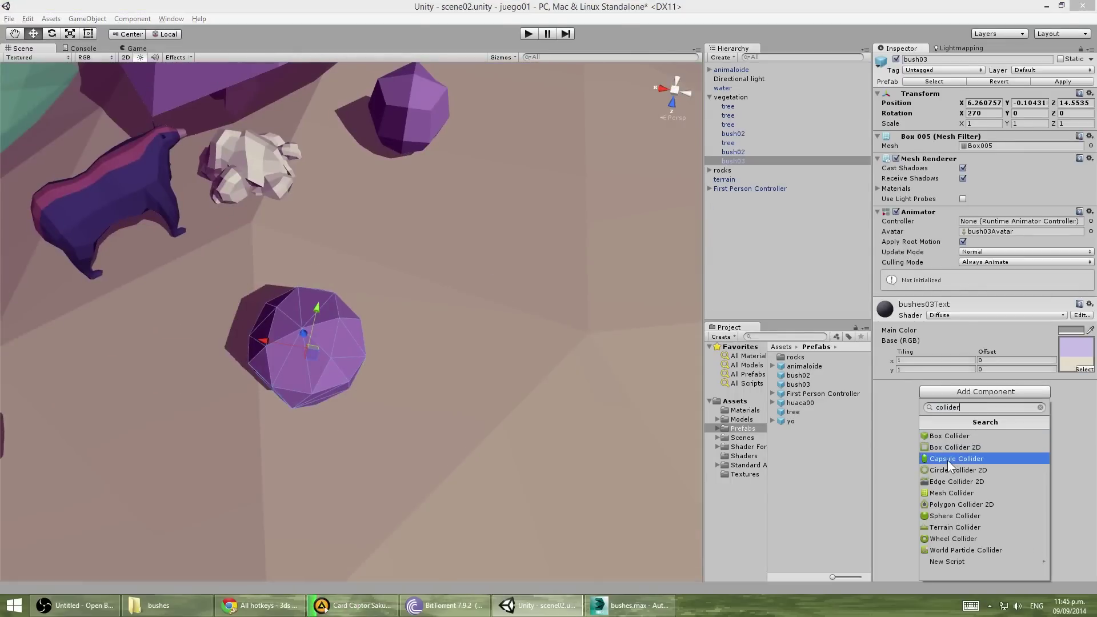
left_click(950, 459)
left_click(1063, 82)
Place a new bush03 prefab instance in the scene and play-test it.
left_click(799, 385)
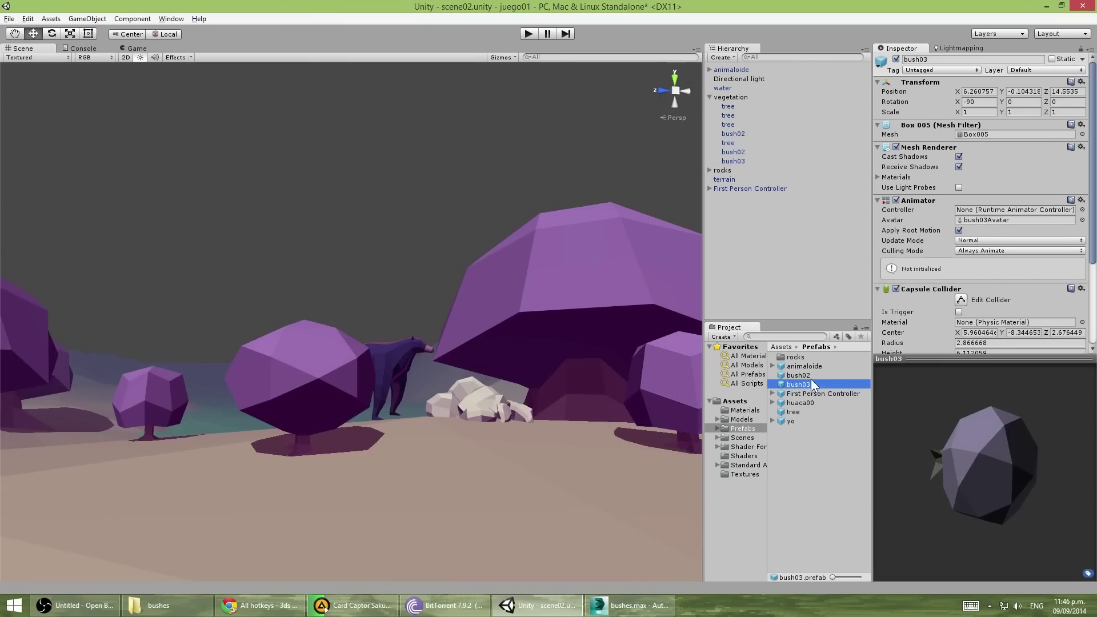
left_click_drag(812, 385, 307, 336)
key("f")
left_click_drag(325, 294, 530, 342, "alt")
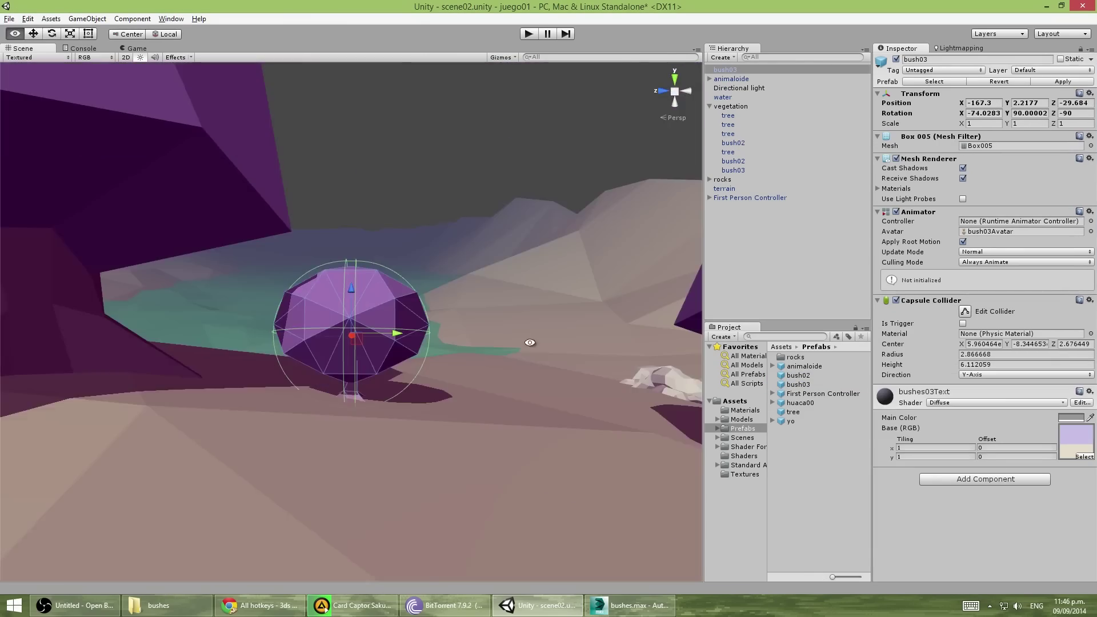
left_click(529, 34)
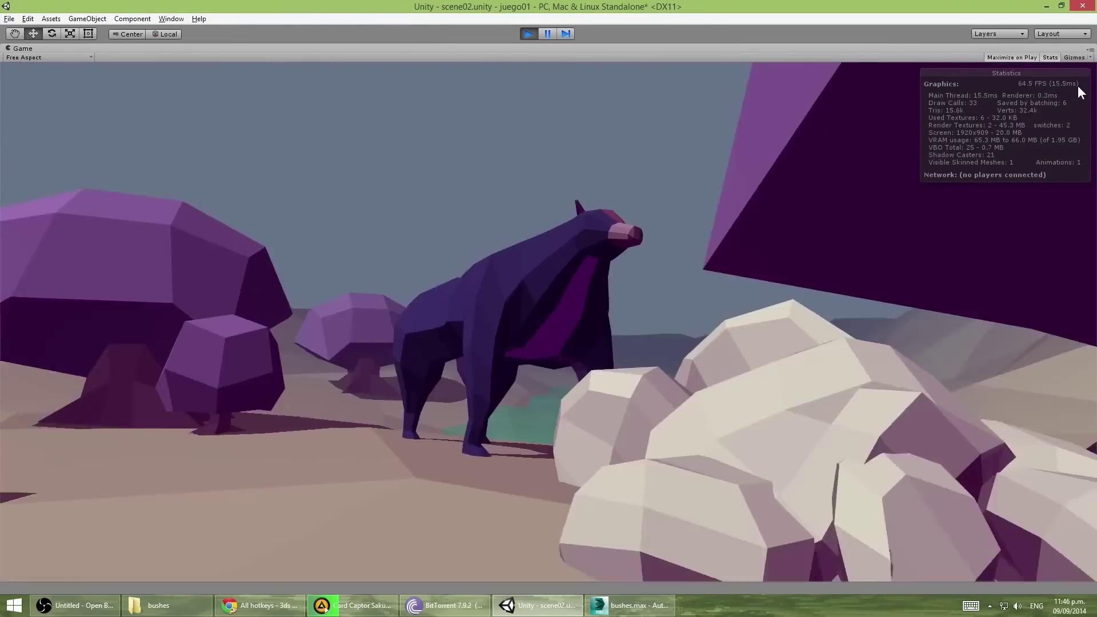
key("ctrl+p")
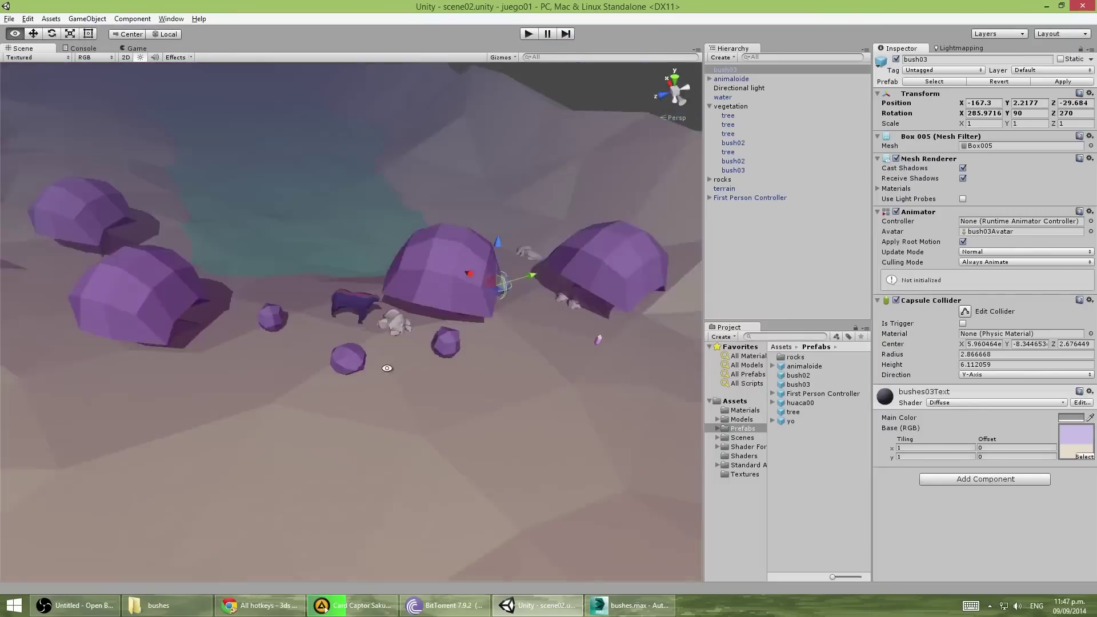
Move the new bush03 into vegetation and place two more bush02 copies.
left_click_drag(725, 69, 731, 106)
left_click_drag(798, 375, 275, 284)
key("f")
mouse_move(375, 399)
left_mouse_down("alt")
mouse_move(330, 258)
mouse_move(268, 274)
left_mouse_up("alt")
mouse_move(798, 376)
left_mouse_down()
mouse_move(272, 280)
mouse_move(216, 256)
left_mouse_up()
Place the roca rock model beside the rocks02 pile near the water.
left_click(77, 283)
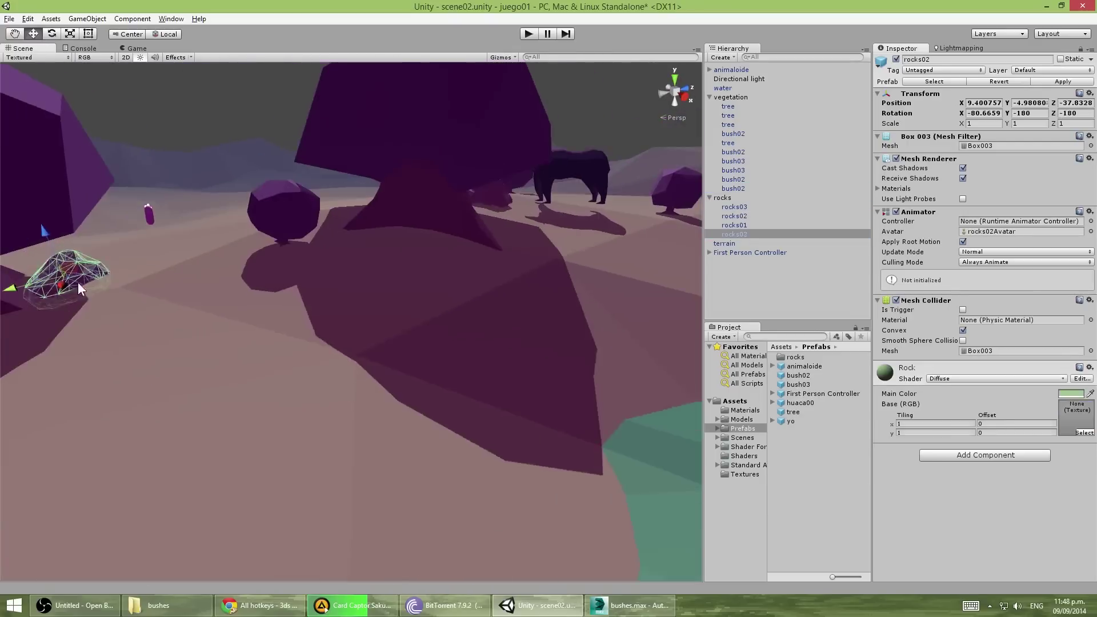
key("f")
mouse_move(337, 287)
left_mouse_down("alt")
mouse_move(210, 308)
mouse_move(320, 286)
left_mouse_up("alt")
left_click(742, 418)
left_click(795, 448)
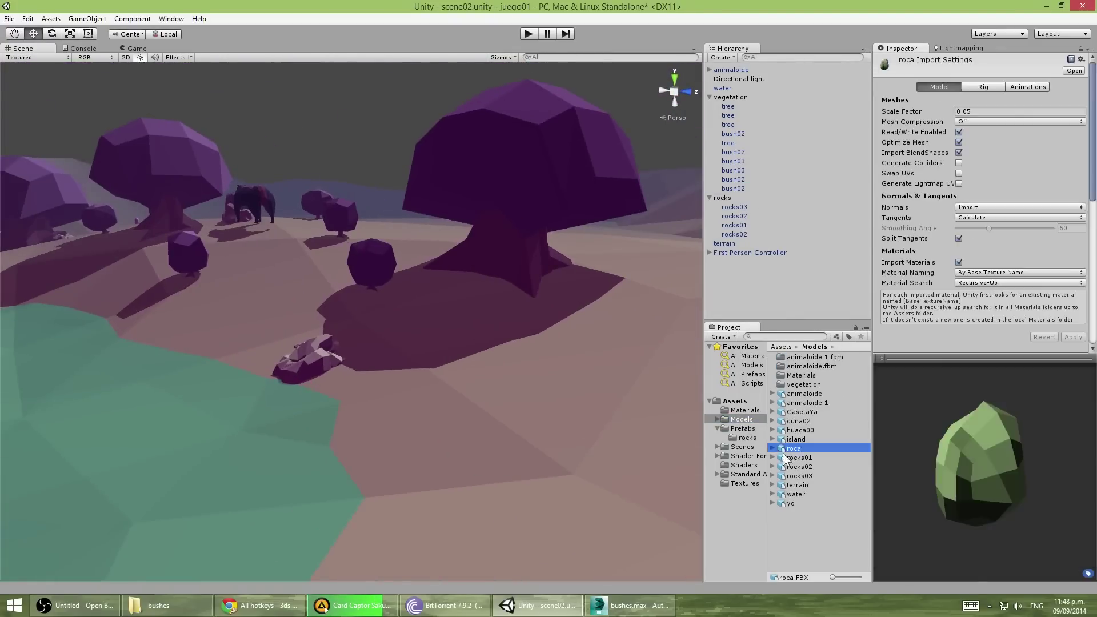
left_click_drag(794, 448, 342, 367)
key("f")
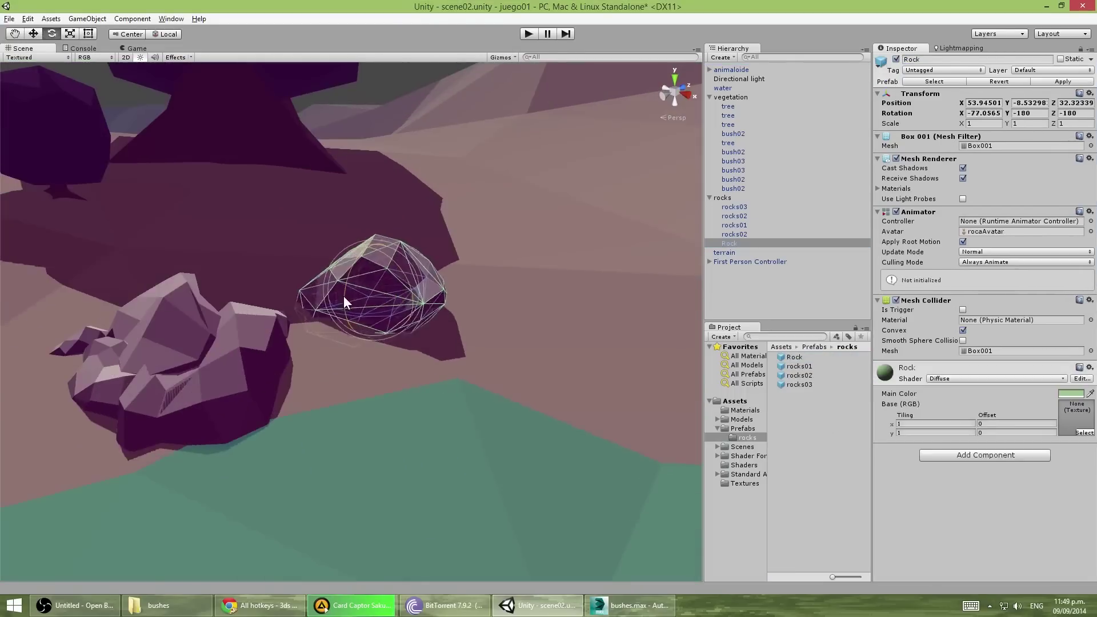
Add duplicated Rock copies beside the pile, then play-test the scene.
left_click_drag(345, 296, 376, 349, "alt")
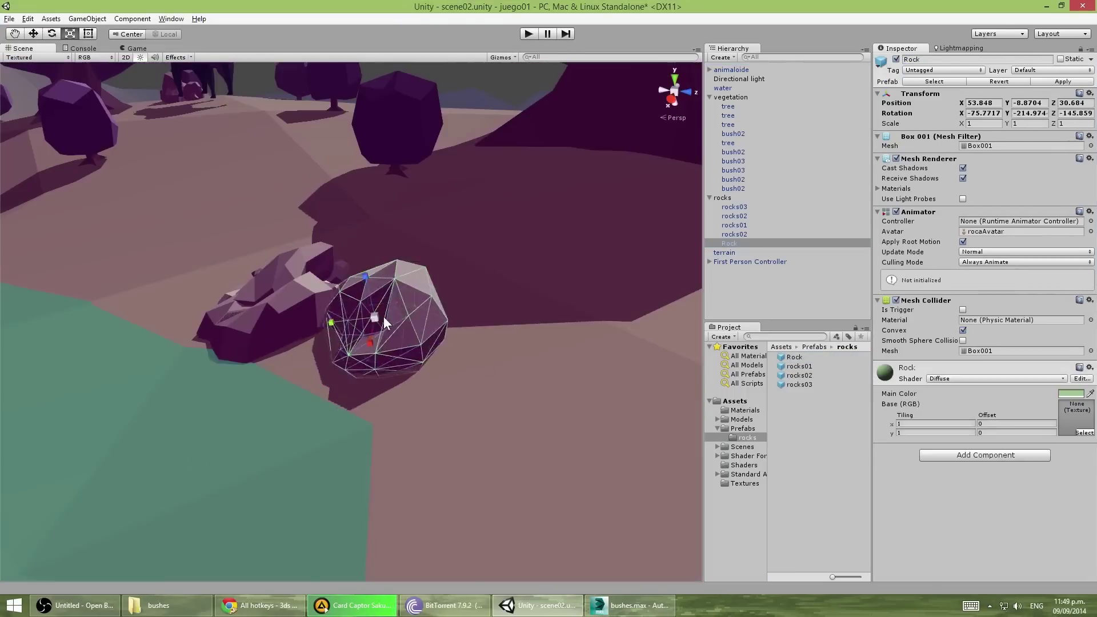
key("ctrl+d")
scroll(375, 351, "down", 3)
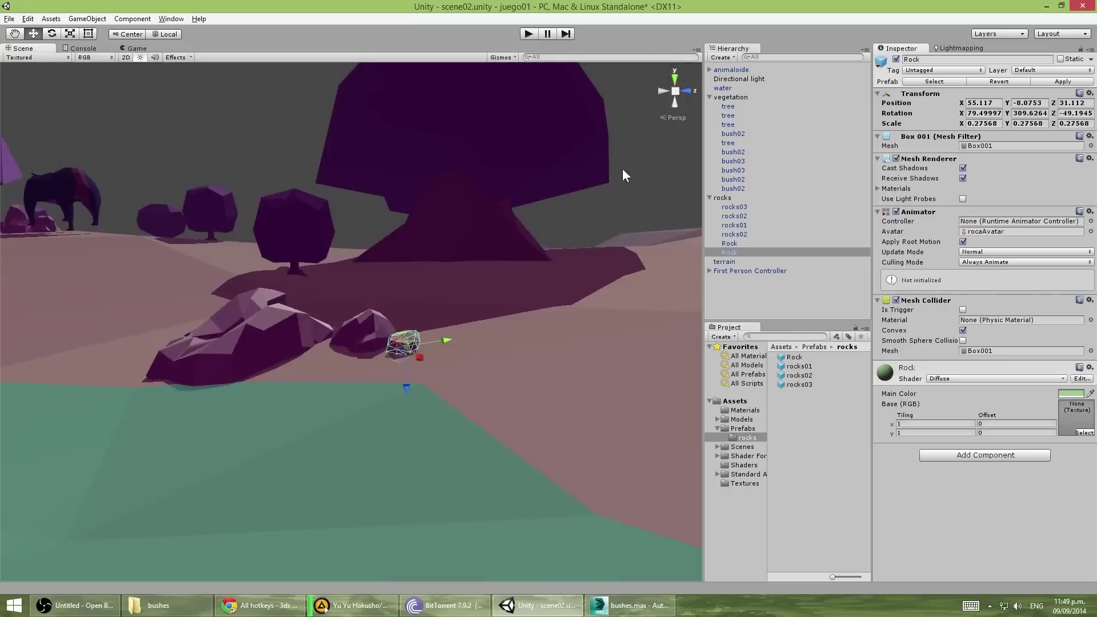
left_click(390, 294)
mouse_move(164, 407)
left_mouse_down("alt")
mouse_move(132, 385)
mouse_move(143, 404)
left_mouse_up("alt")
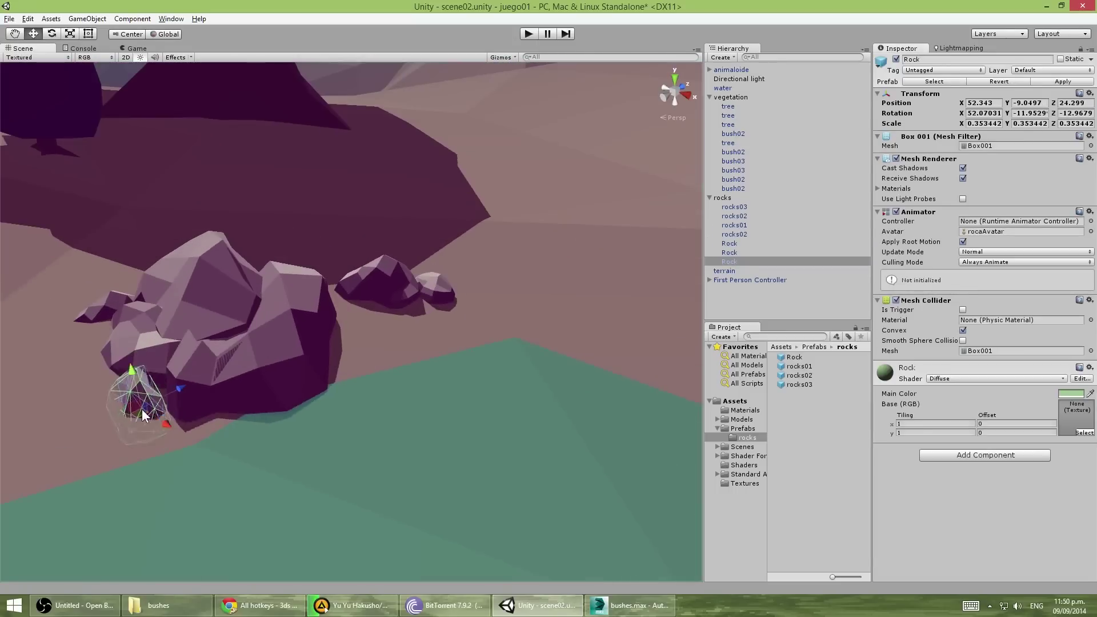
left_click(528, 34)
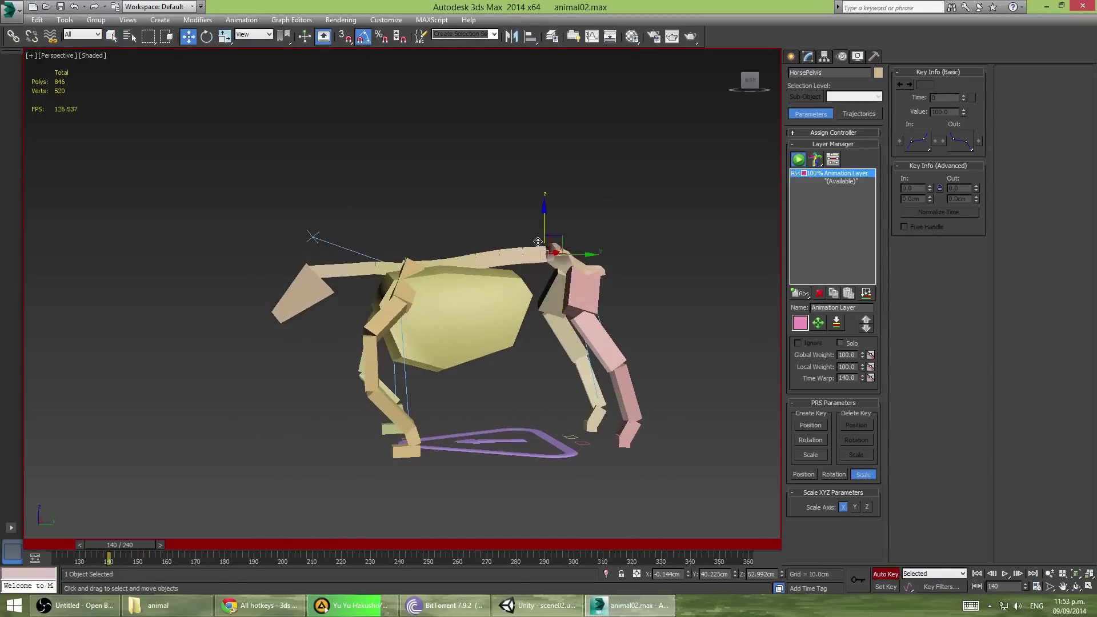
Select the left front hoof bone and shift the start of the animation range.
left_click(402, 453)
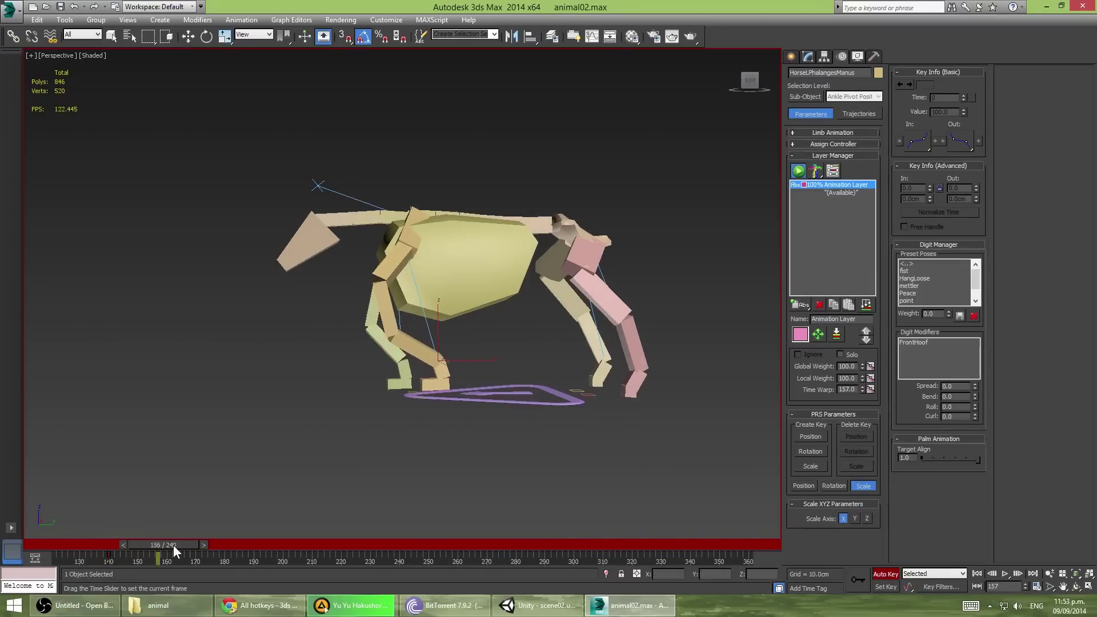
mouse_move(173, 545)
left_mouse_down()
mouse_move(90, 543)
mouse_move(123, 540)
left_mouse_up()
key("w")
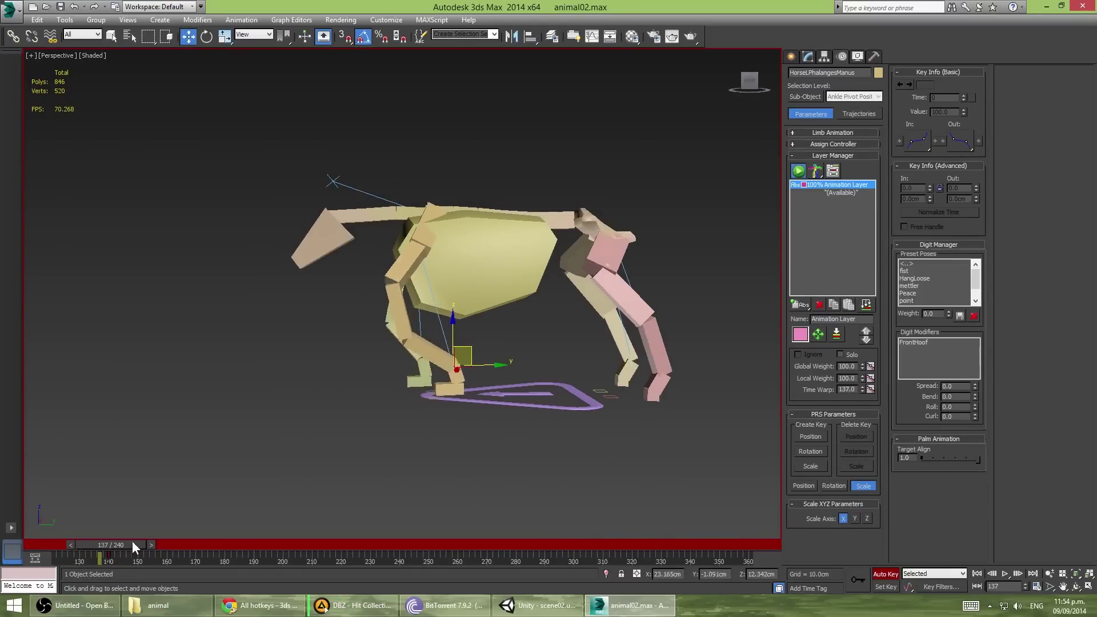
left_click(320, 378)
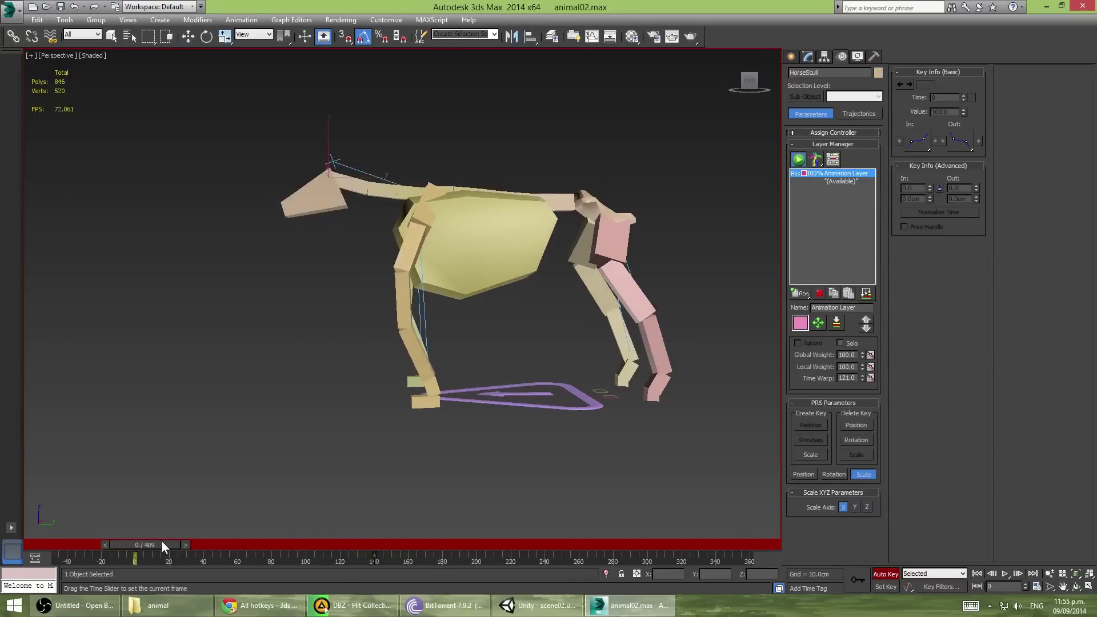
key("w")
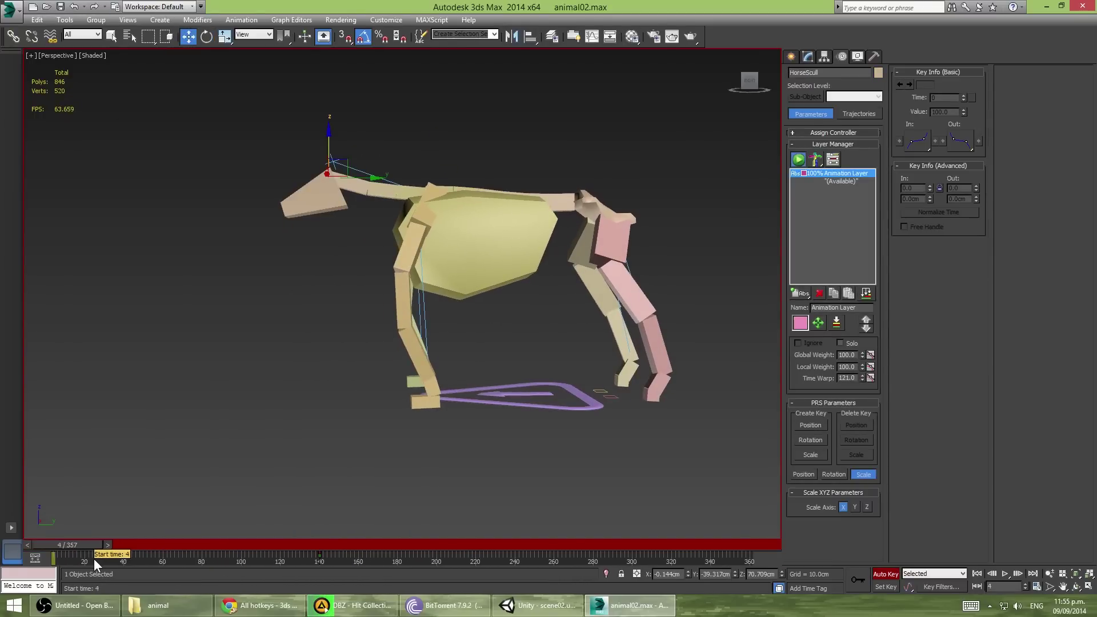
mouse_move(94, 558)
left_mouse_down()
mouse_move(374, 550)
mouse_move(312, 561)
left_mouse_up()
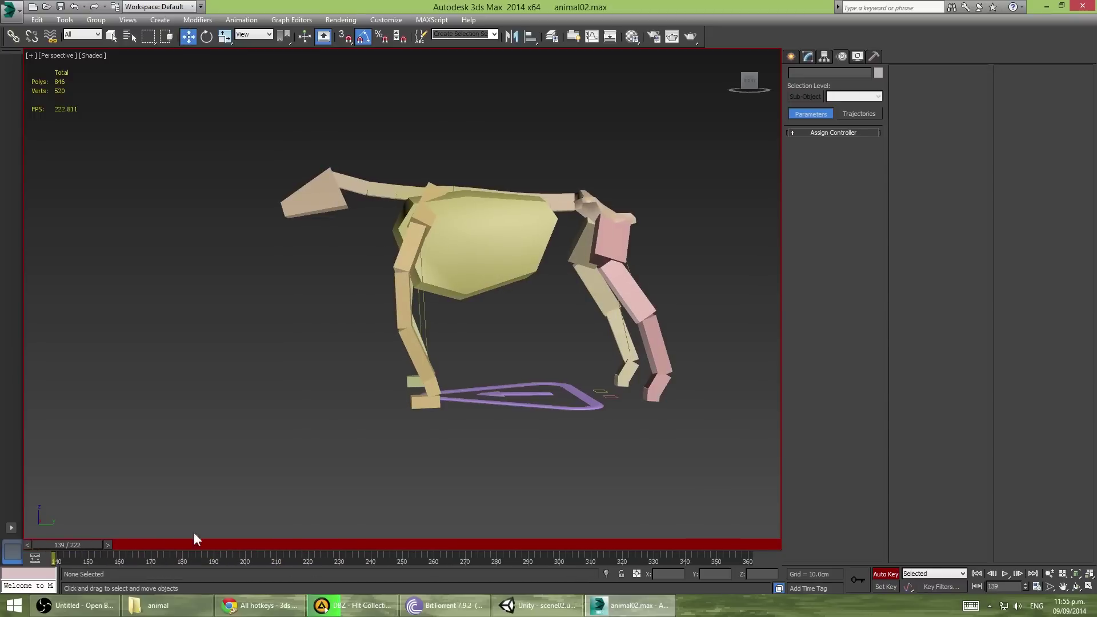
middle_click_drag(467, 403, 474, 414, "alt")
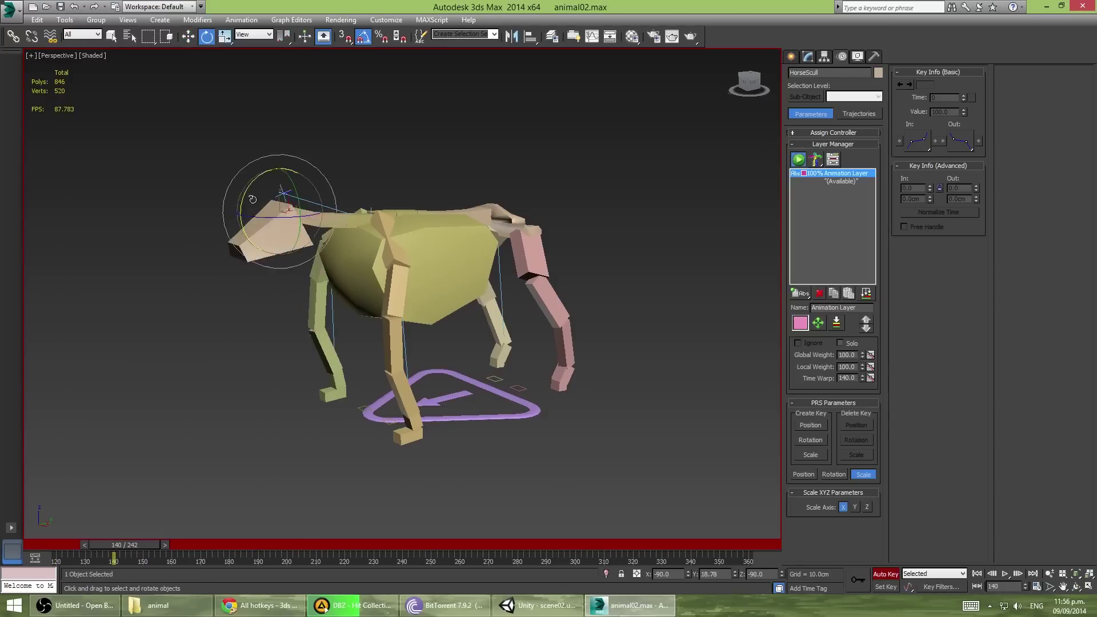
Review the existing poses and select the whole horse rig hierarchy.
left_click_drag(147, 546, 108, 552)
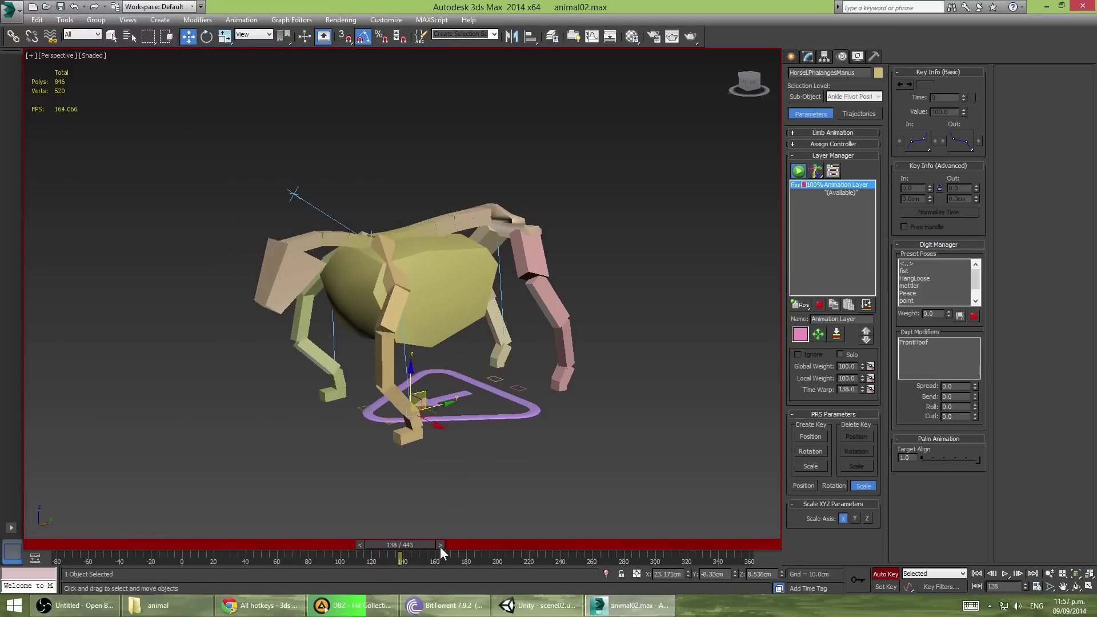
left_click_drag(441, 547, 392, 529)
left_click(448, 375)
middle_click_drag(448, 375, 400, 343, "alt")
mouse_move(394, 545)
left_mouse_down()
mouse_move(373, 540)
mouse_move(403, 545)
left_mouse_up()
key("w")
double_click(439, 394)
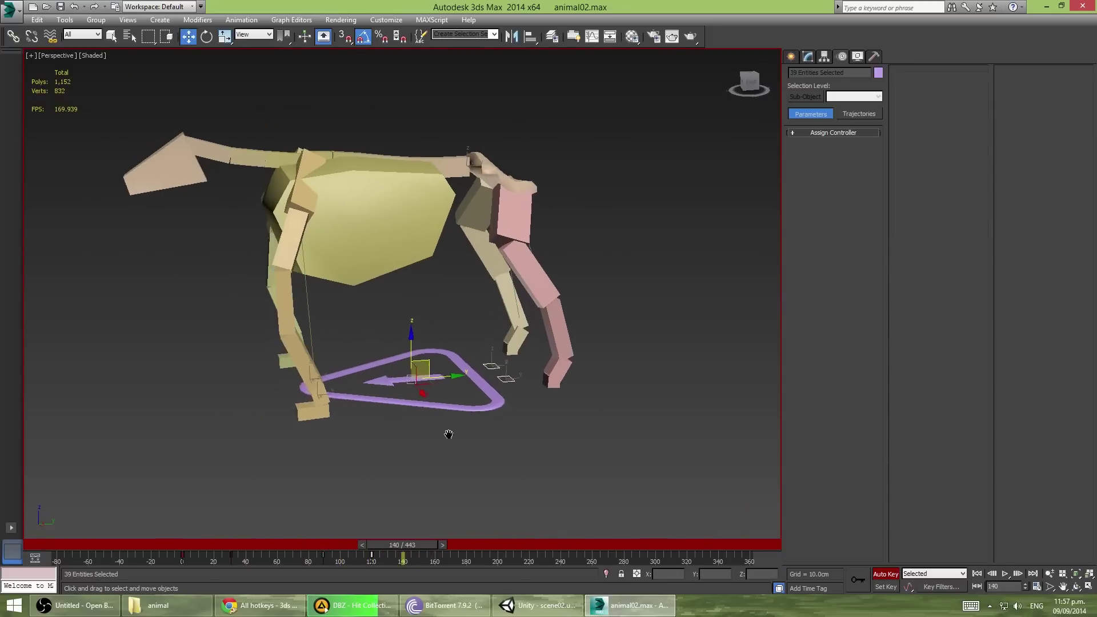
Set the animation range to 120 frames, starting at frame 0 on the animation layer.
middle_click_drag(448, 434, 431, 442)
right_click_drag(420, 557, 443, 563, "ctrl+alt")
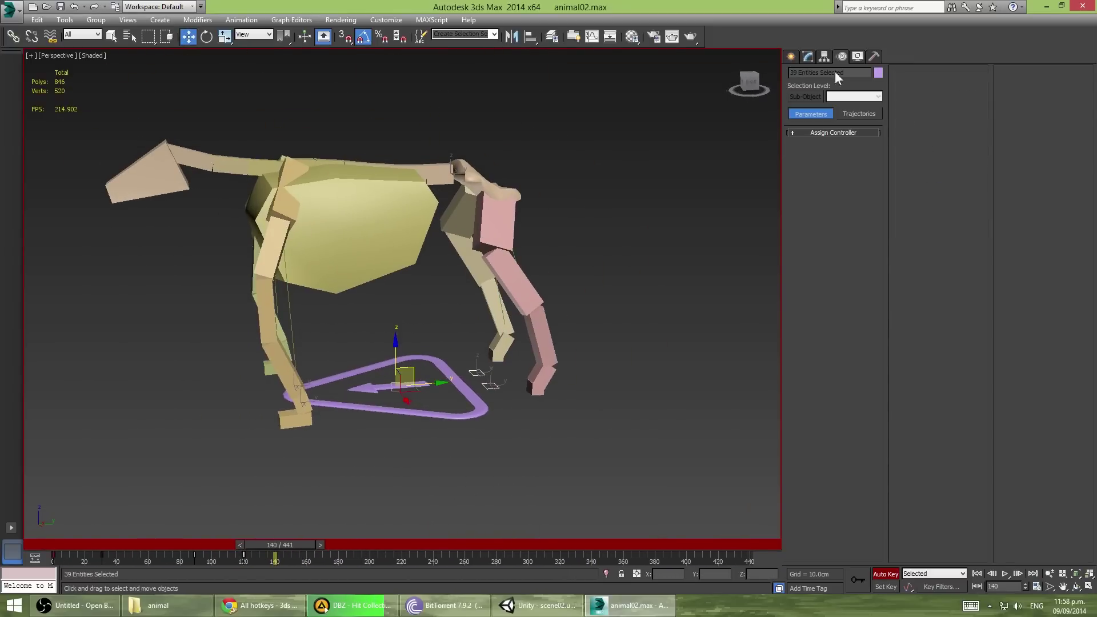
left_click(469, 177)
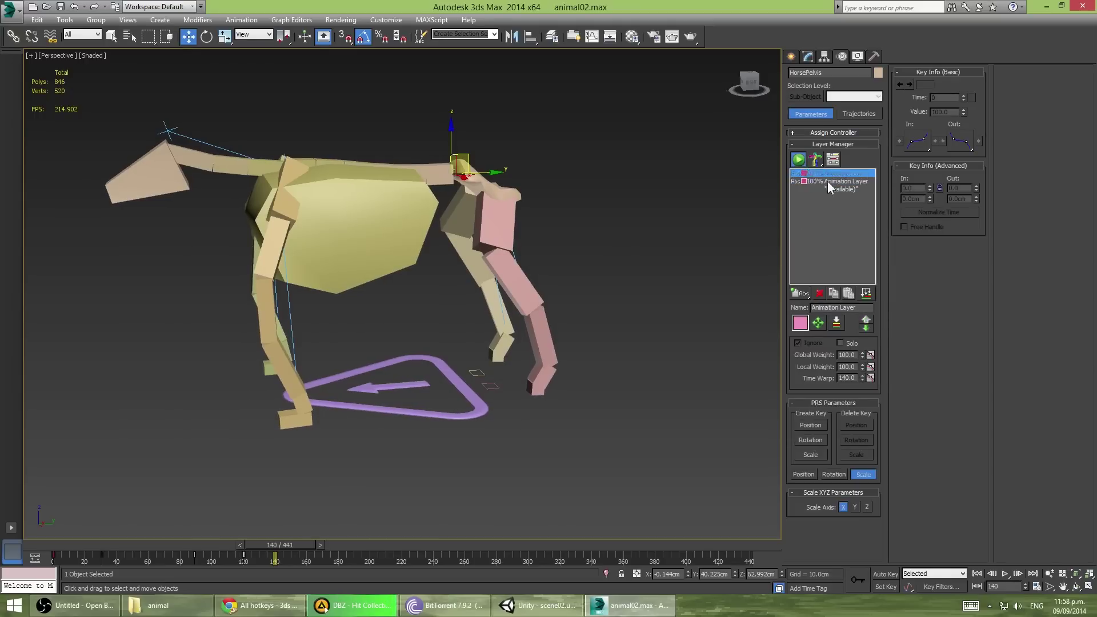
left_click(828, 180)
left_click_drag(280, 545, 64, 544)
right_click_drag(770, 553, 869, 545, "ctrl+alt")
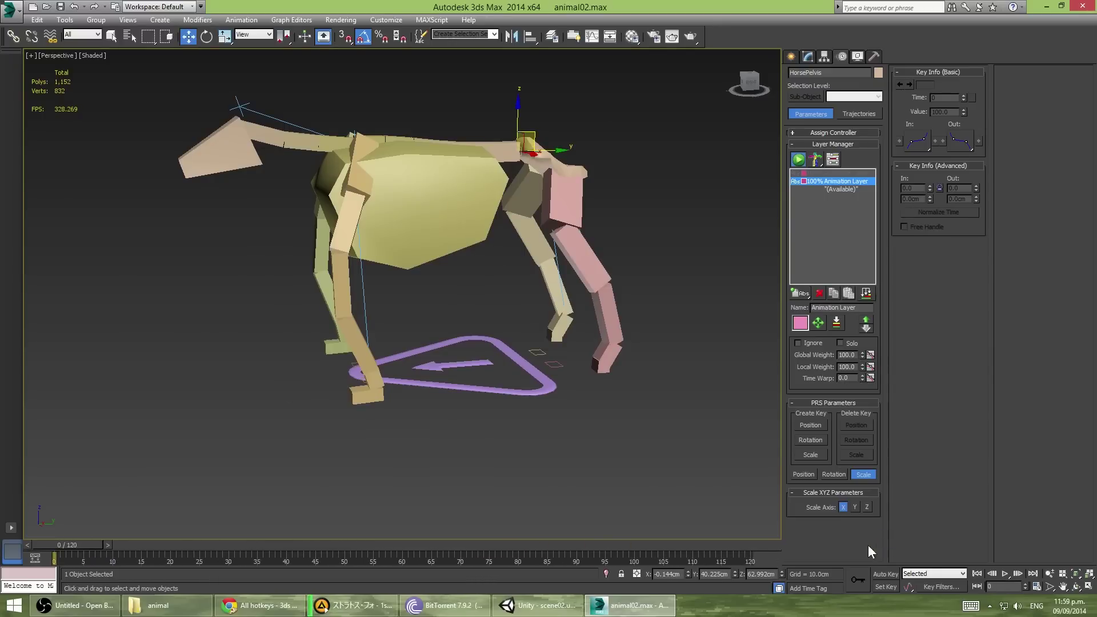
Key a lowered body and rotated skull, then advance to frame 20 for the ribcage.
left_click_drag(417, 193, 417, 212)
key("e")
left_click(228, 188)
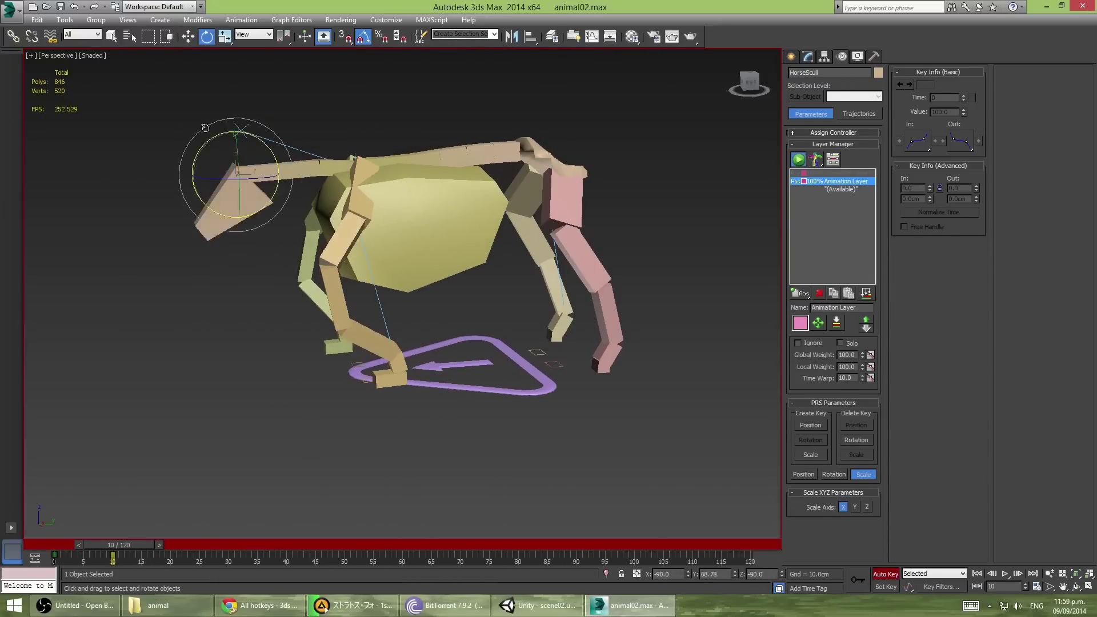
left_click_drag(138, 543, 190, 545)
left_click(57, 55)
left_click(64, 213)
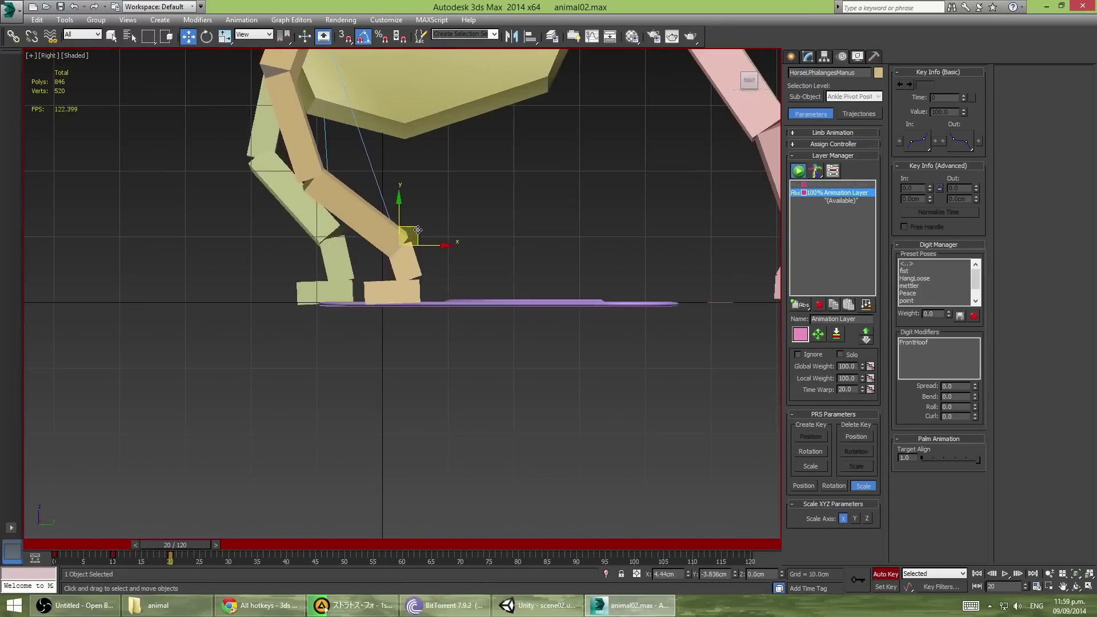
key("w")
left_click(284, 120)
left_click(240, 140)
At frame 30, lower the ribcage and pose the front and left rear hooves.
left_click_drag(170, 545, 229, 545)
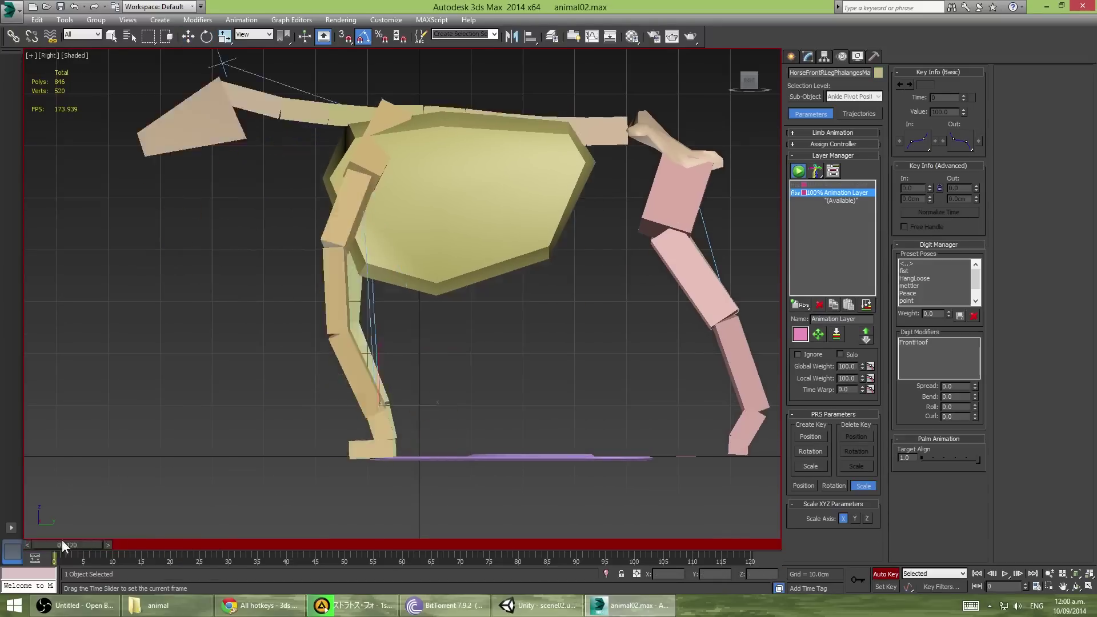
left_click_drag(384, 164, 383, 182)
left_click(355, 392)
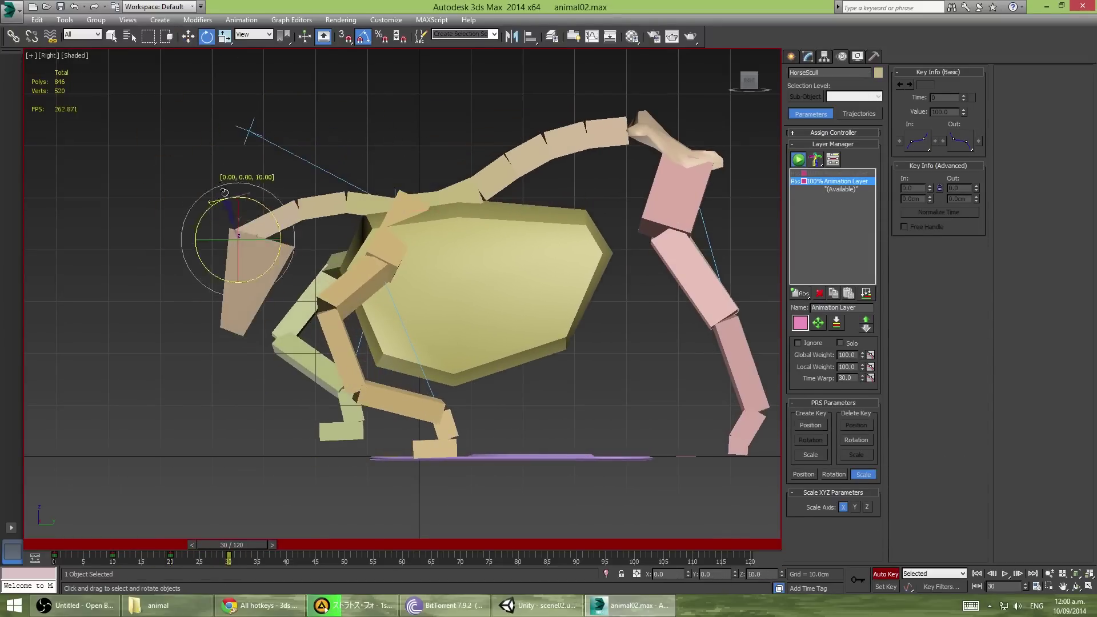
key("w")
key("ctrl+z")
mouse_move(223, 545)
left_mouse_down()
mouse_move(190, 557)
mouse_move(240, 544)
mouse_move(97, 545)
mouse_move(288, 545)
mouse_move(49, 548)
mouse_move(227, 555)
left_mouse_up()
left_click(380, 411)
left_click(380, 161)
left_click(598, 437)
key("w")
Check the pose in perspective and adjust the legs, reviewing motion up to frame 40.
key("p")
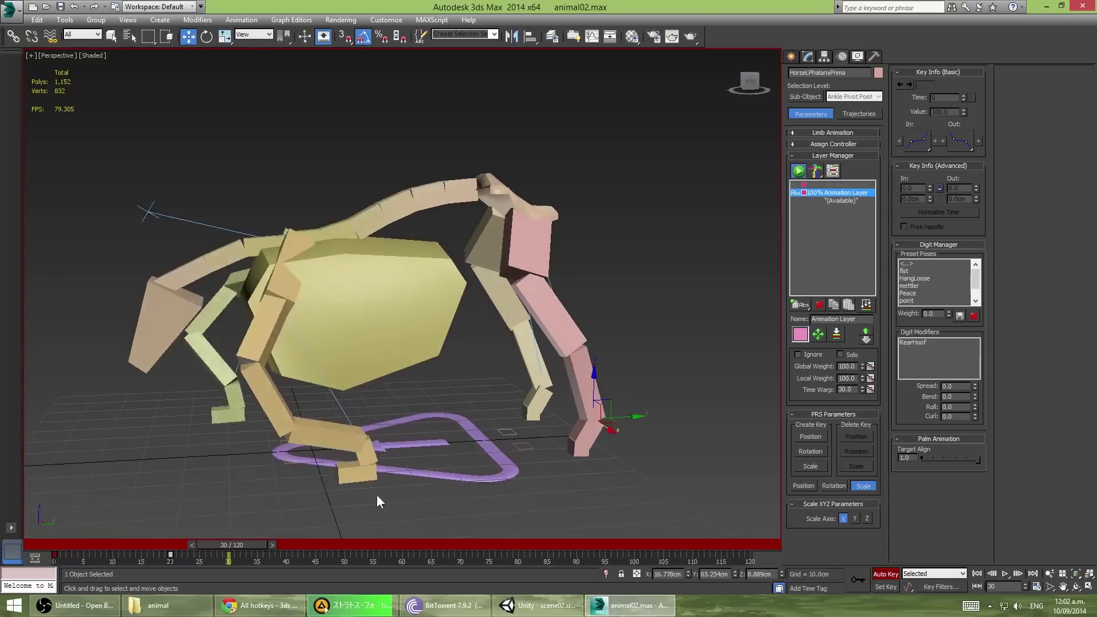
mouse_move(376, 495)
middle_mouse_down("alt")
mouse_move(570, 415)
mouse_move(400, 434)
middle_mouse_up("alt")
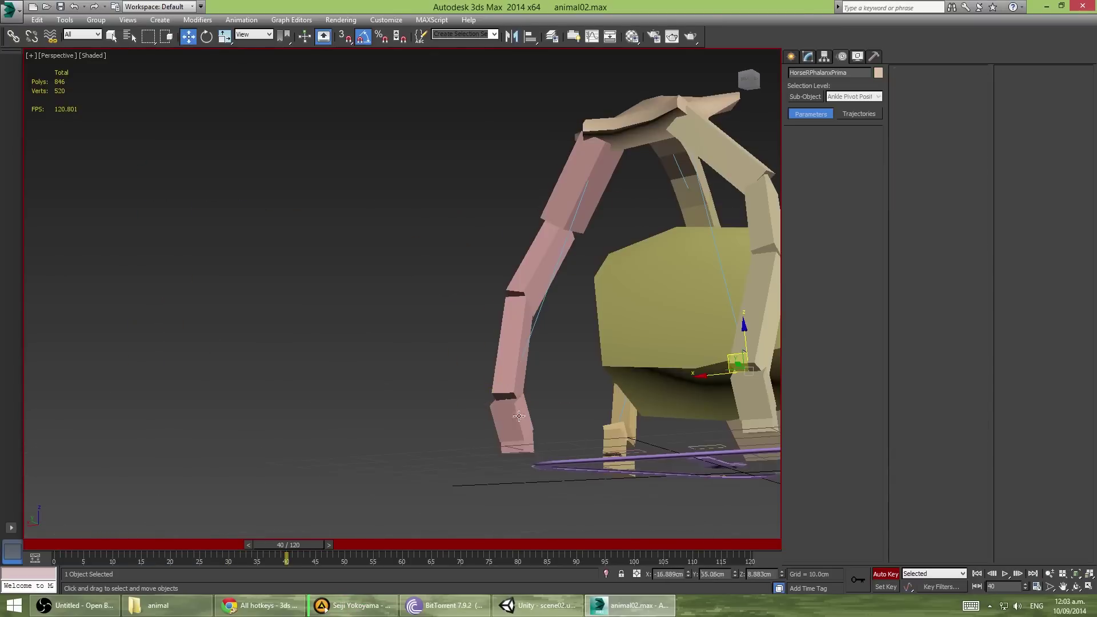
left_click_drag(288, 545, 113, 546)
key("w")
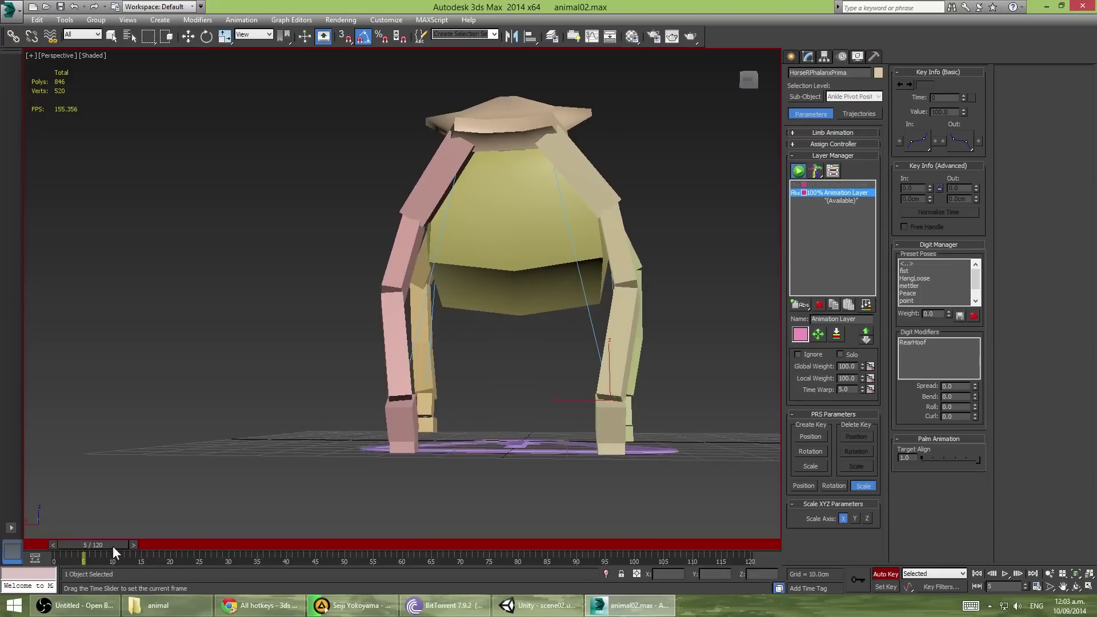
middle_click_drag(505, 454, 552, 399, "alt")
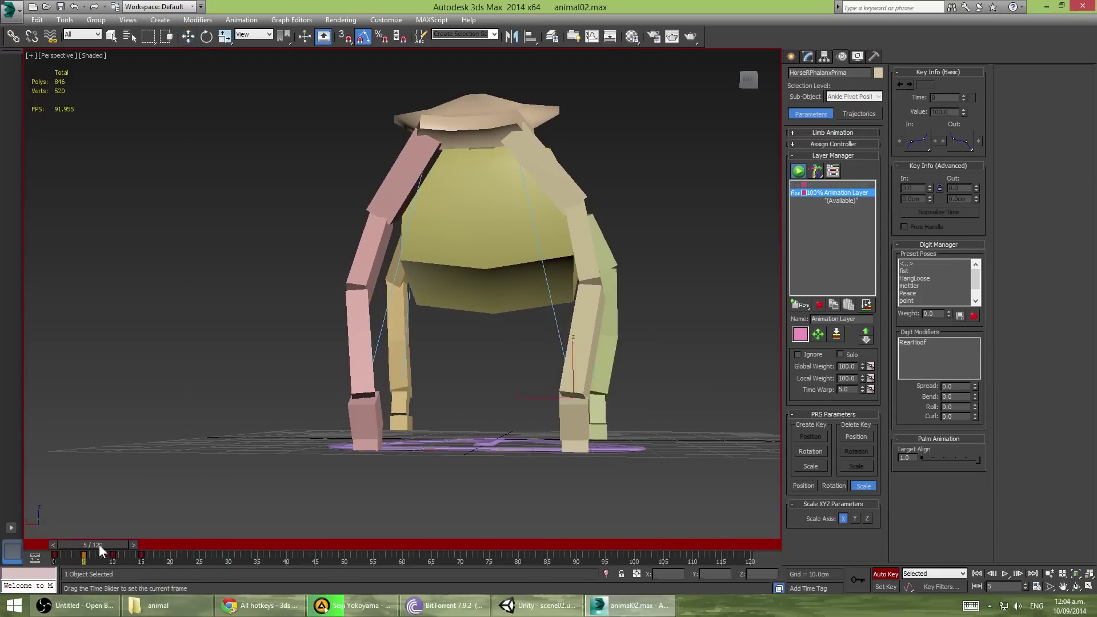
left_click_drag(164, 546, 294, 549)
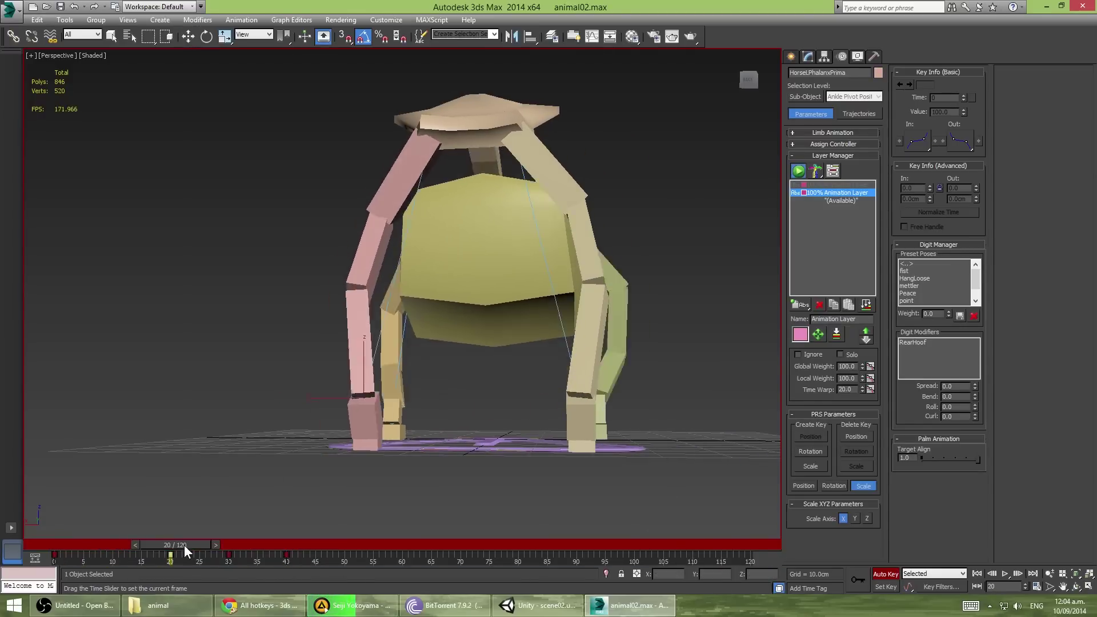
left_click_drag(184, 546, 147, 545)
Reposition the horse's pelvis bone and key it through frame 40.
key("w")
left_click(387, 236)
key("w")
middle_click_drag(320, 257, 365, 235, "alt")
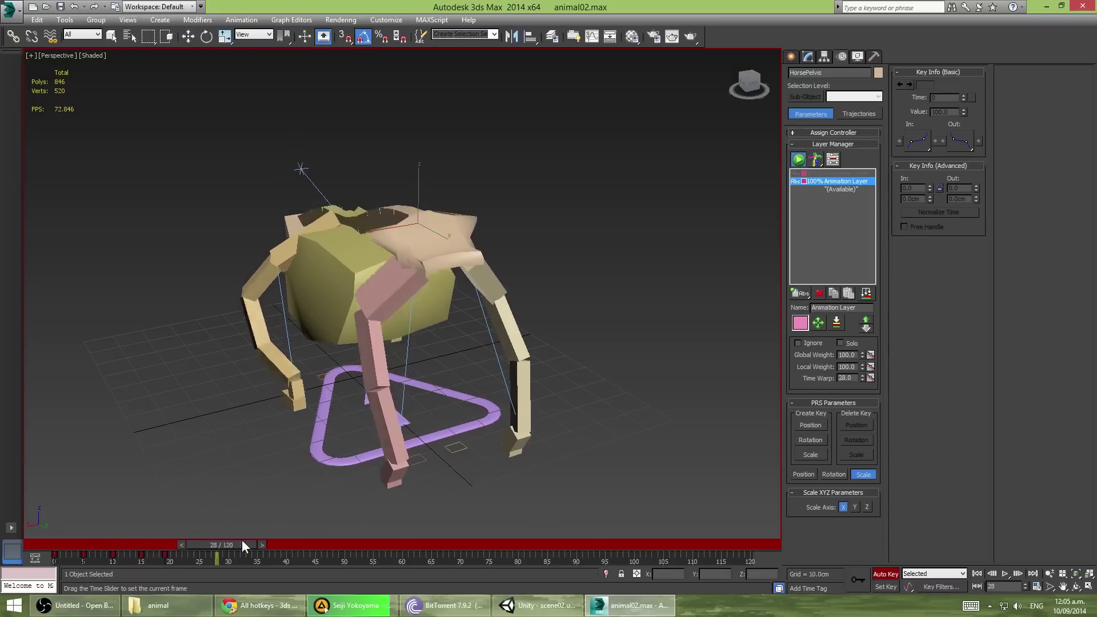
left_click_drag(242, 545, 318, 546)
key("w")
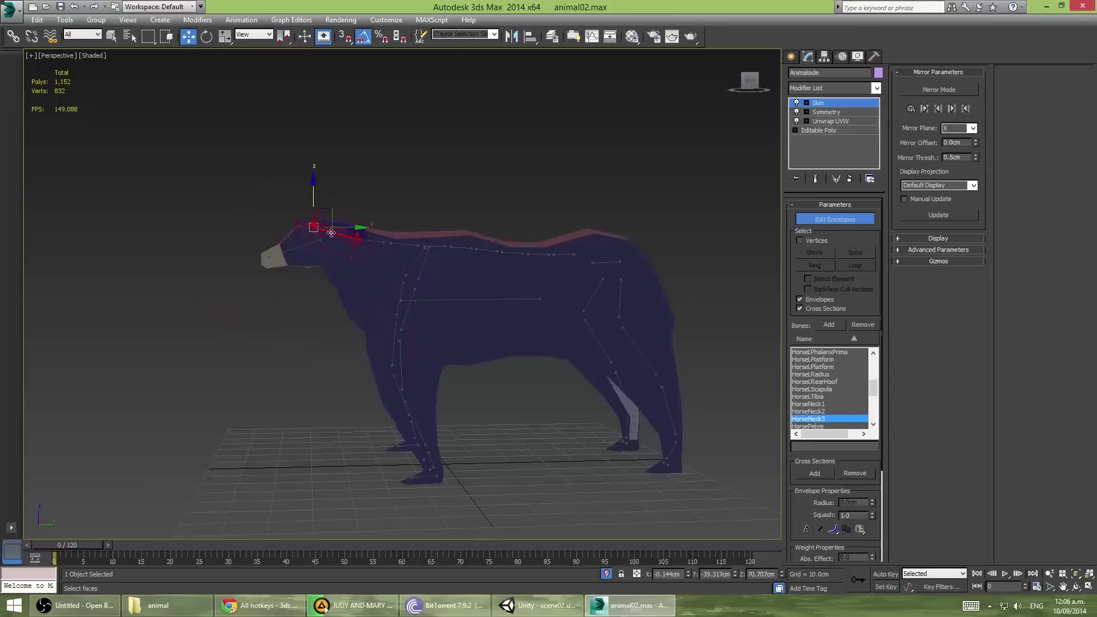
Inspect the wireframe horse's weighted head, then open the Skin Weight Table.
scroll(331, 233, "up", 3)
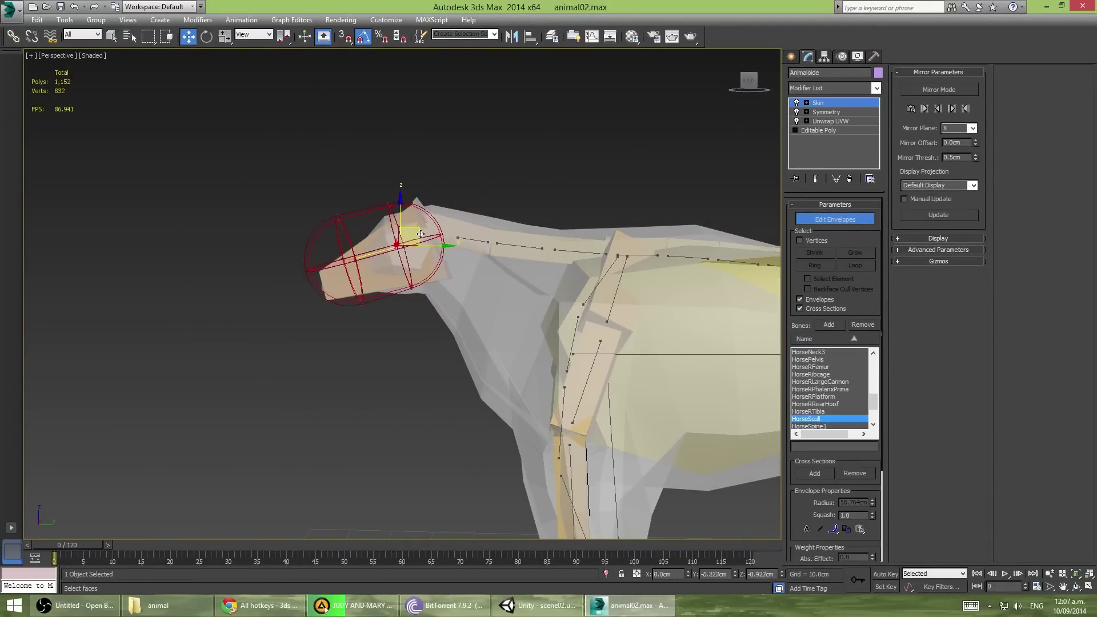
mouse_move(421, 234)
middle_mouse_down("alt")
mouse_move(434, 301)
mouse_move(366, 188)
middle_mouse_up("alt")
scroll(366, 188, "down", 3)
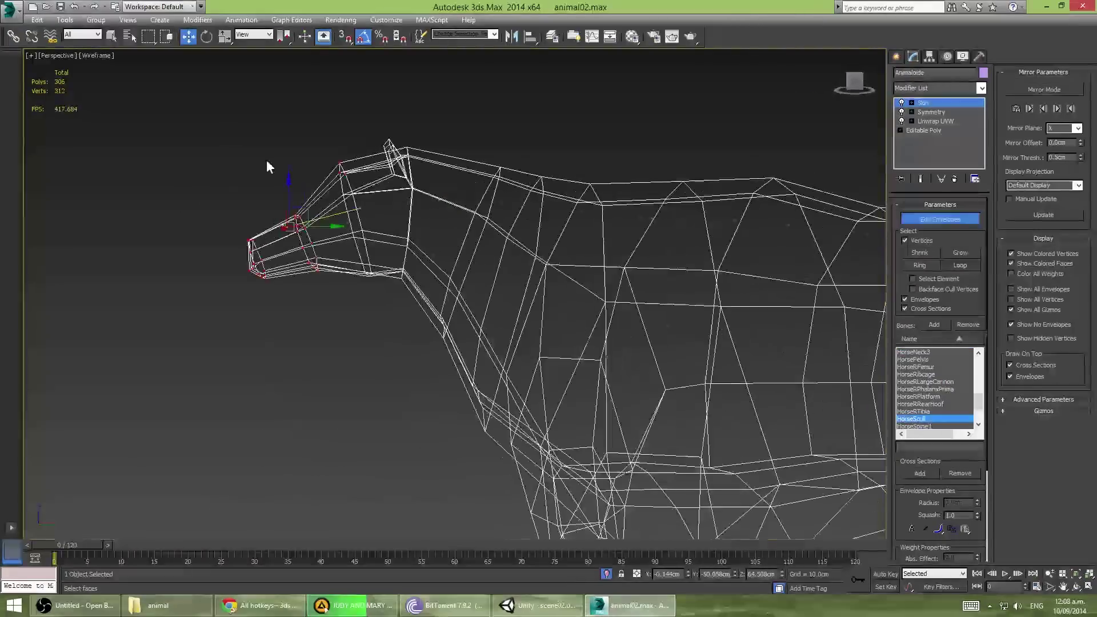
mouse_move(377, 229)
middle_mouse_down("alt")
mouse_move(343, 221)
mouse_move(363, 271)
middle_mouse_up("alt")
mouse_move(262, 250)
middle_mouse_down("alt")
mouse_move(332, 223)
mouse_move(746, 246)
mouse_move(685, 286)
middle_mouse_up("alt")
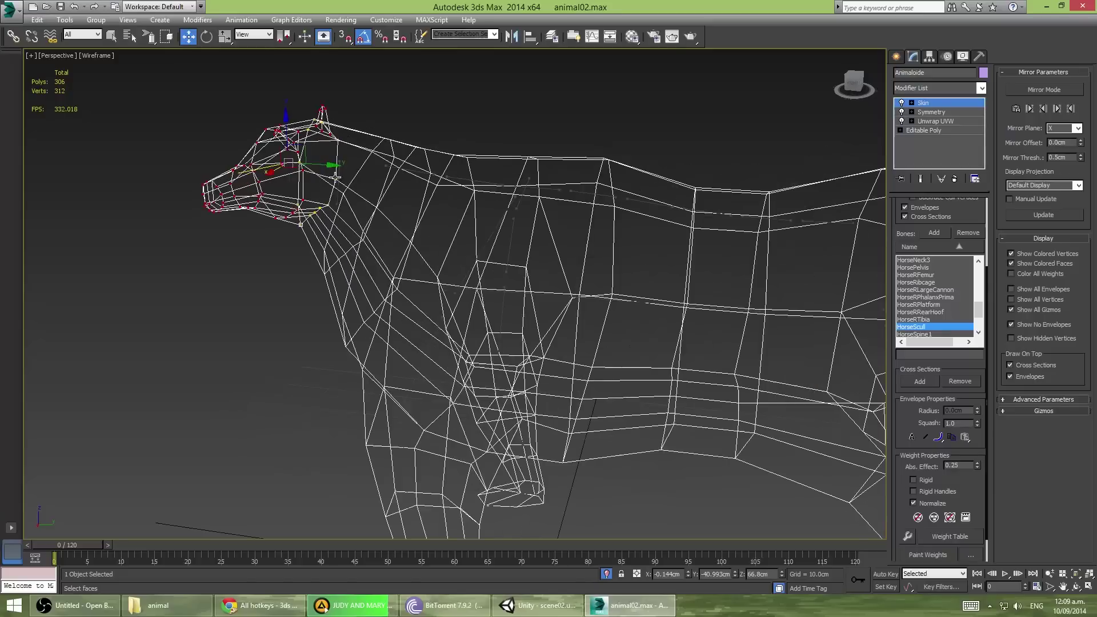
scroll(685, 286, "up", 3)
scroll(937, 483, "down", 1)
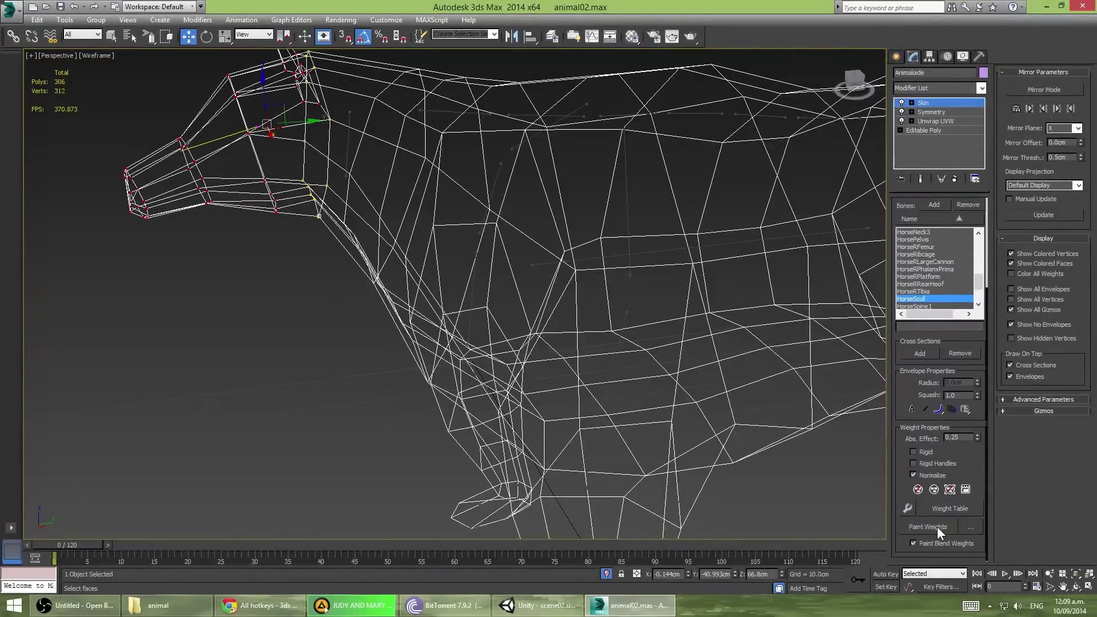
left_click(955, 508)
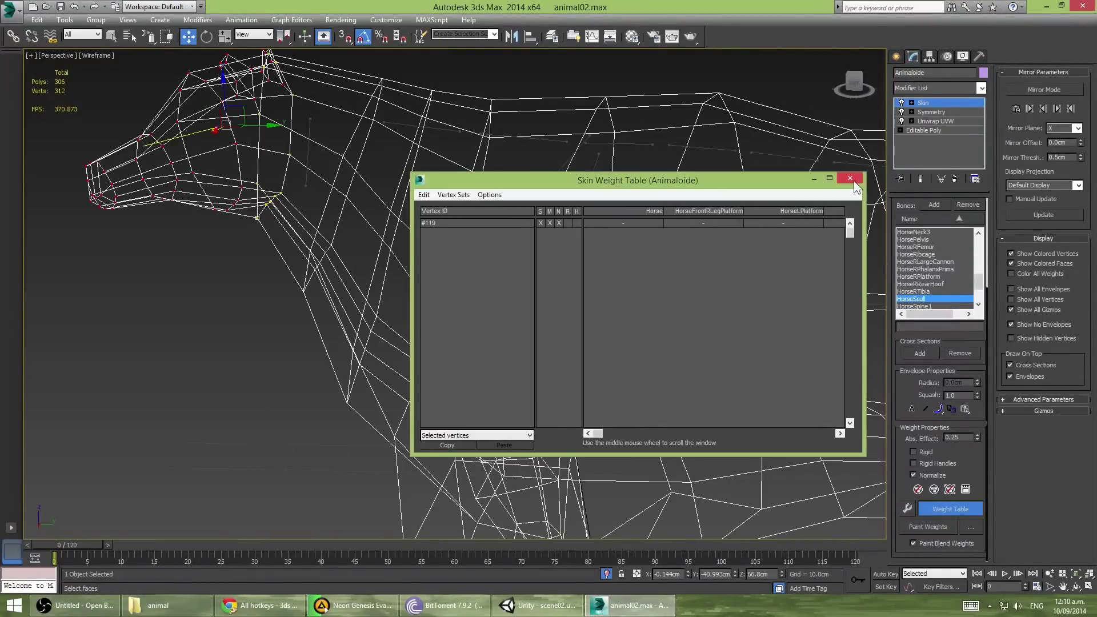
Close the weight table, pick the right front leg bone and select a head vertex.
left_click(850, 179)
key("z")
scroll(515, 229, "down", 2)
left_click(149, 37)
left_click(516, 322)
middle_click_drag(628, 320, 485, 320, "alt")
scroll(343, 257, "up", 5)
left_click(331, 231)
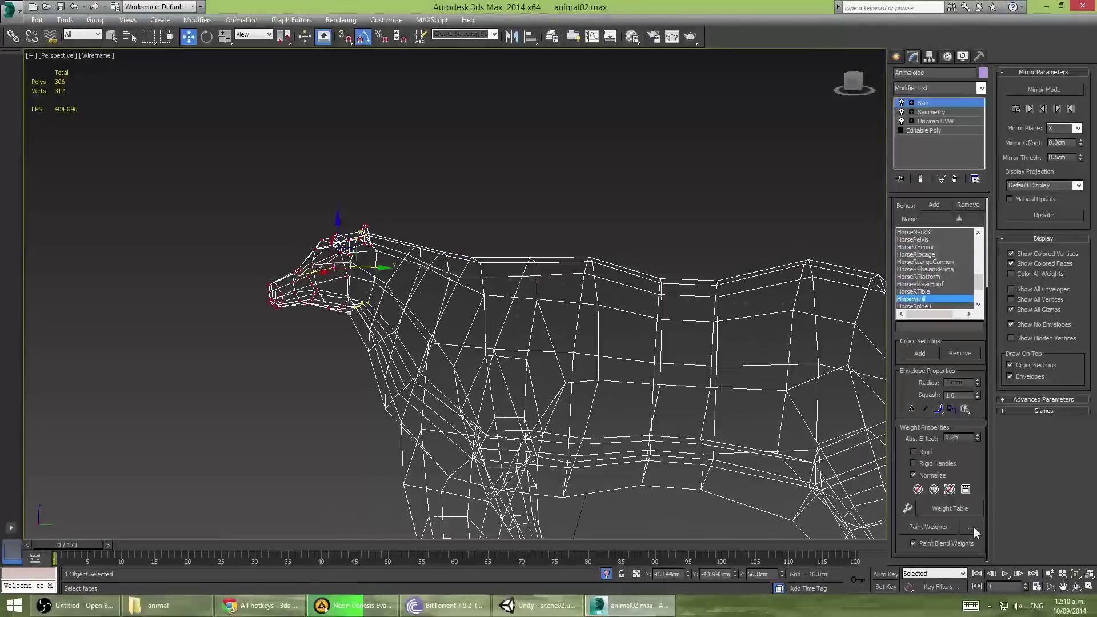
Select the horse's head vertices and make HorseNeck3 the active bone.
left_click(952, 509)
left_click(850, 178)
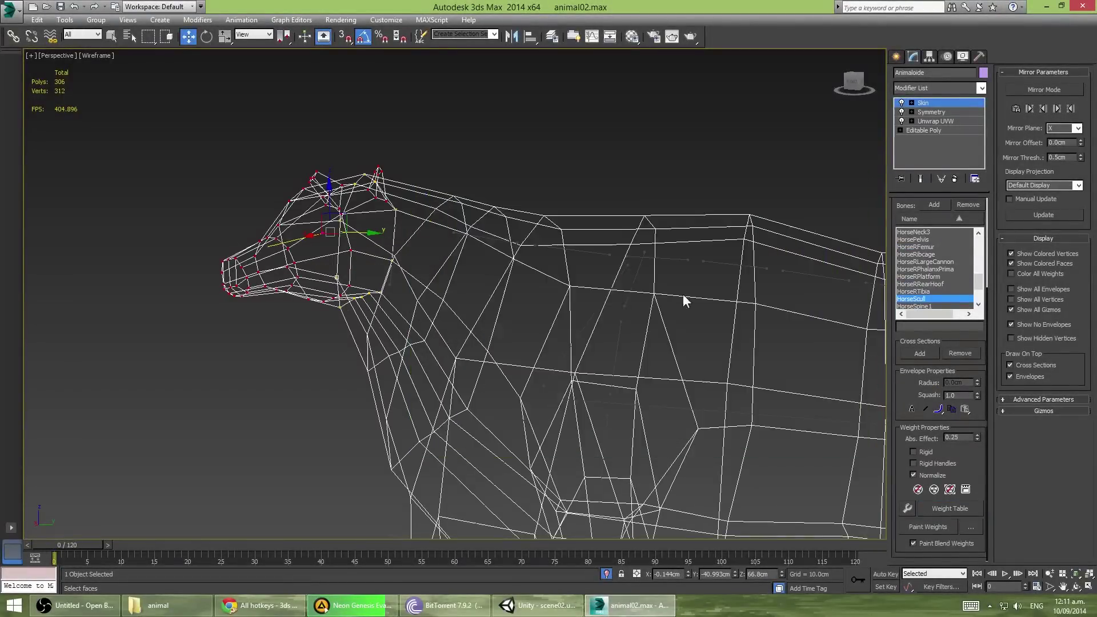
middle_click_drag(683, 298, 640, 360, "alt")
left_click_drag(368, 213, 436, 262)
scroll(423, 291, "up", 3)
middle_click_drag(423, 292, 426, 294, "alt")
left_click(426, 295)
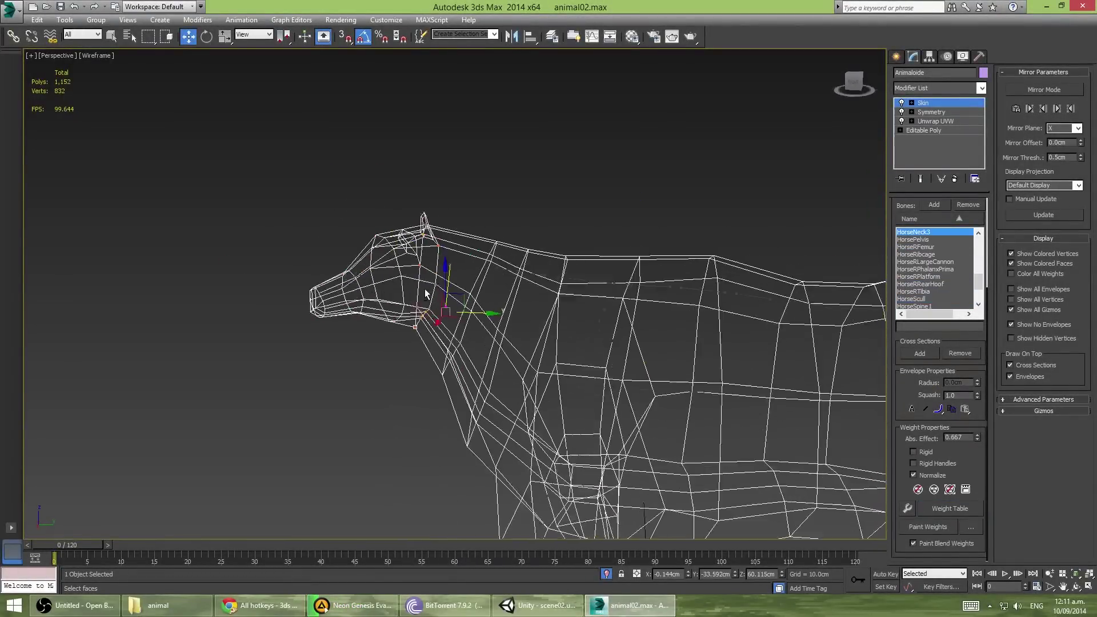
Select a loop of neck vertices and weight them 0.74 to HorseNeck3.
left_click(960, 265)
scroll(976, 438, "down", 3)
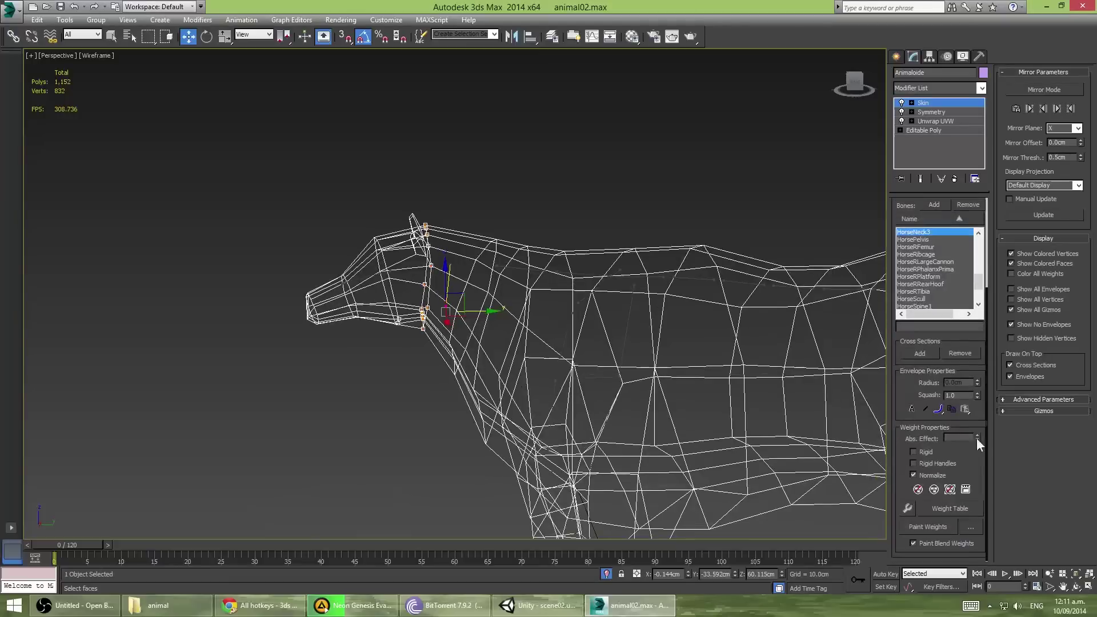
middle_click_drag(835, 428, 874, 433, "alt")
key("F3")
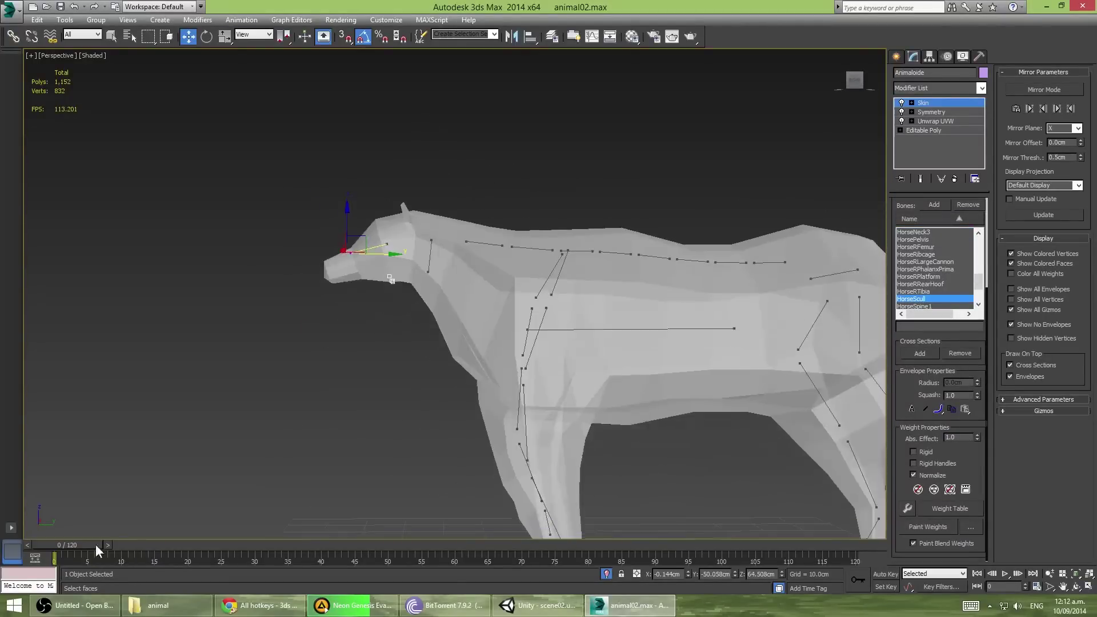
middle_click_drag(400, 257, 541, 258, "alt")
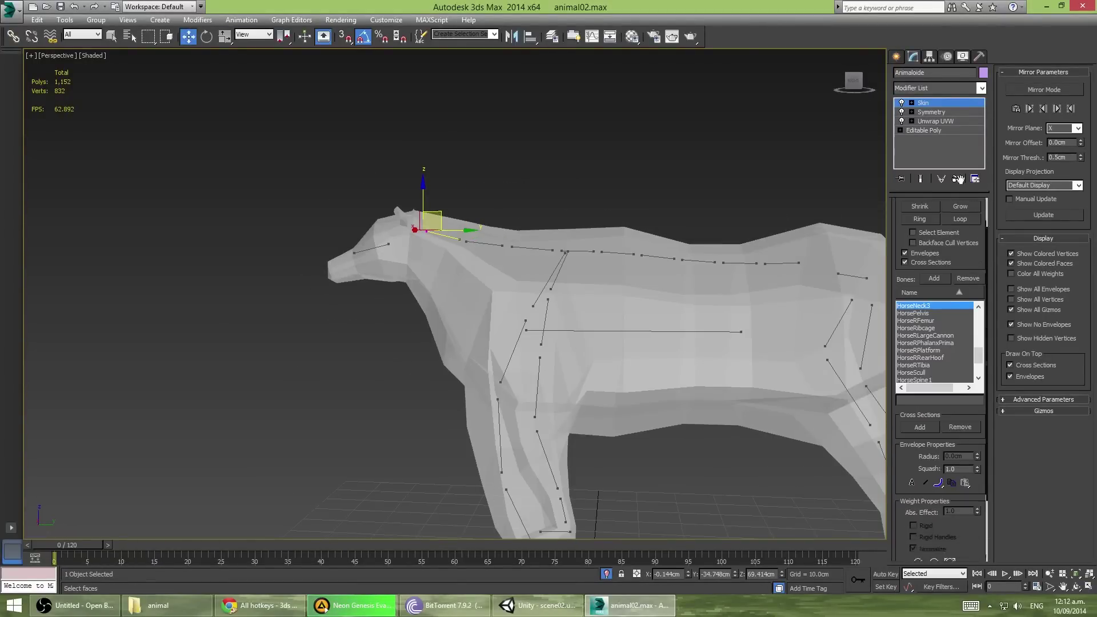
key("F3")
scroll(412, 257, "up", 3)
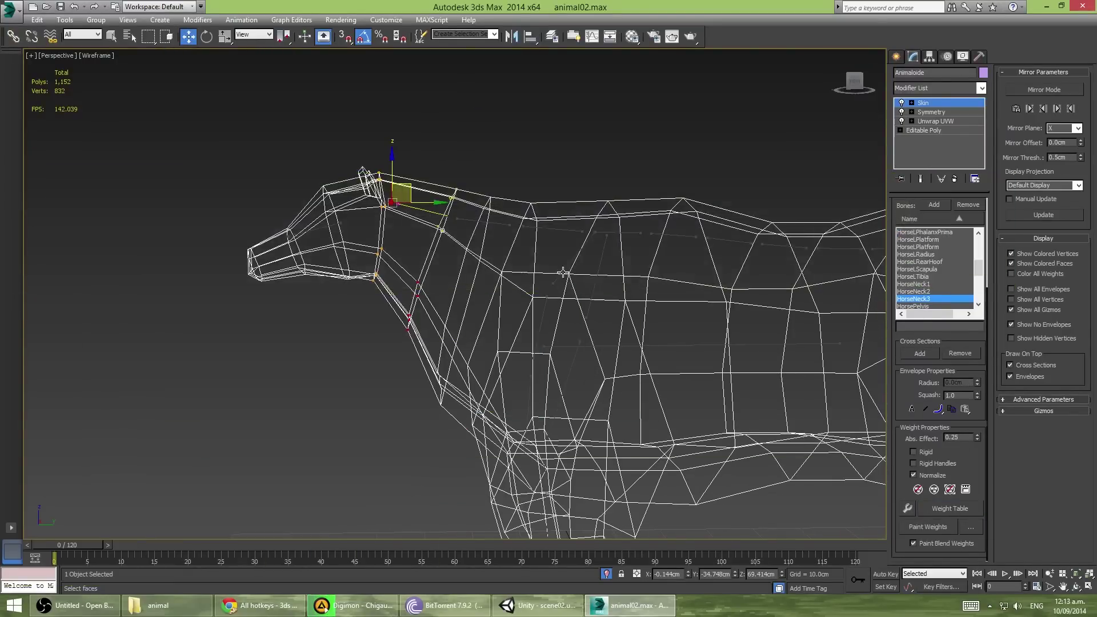
Check the HorseRibcage weights and scrub to frame 21 to test neck deformation.
left_click(563, 273)
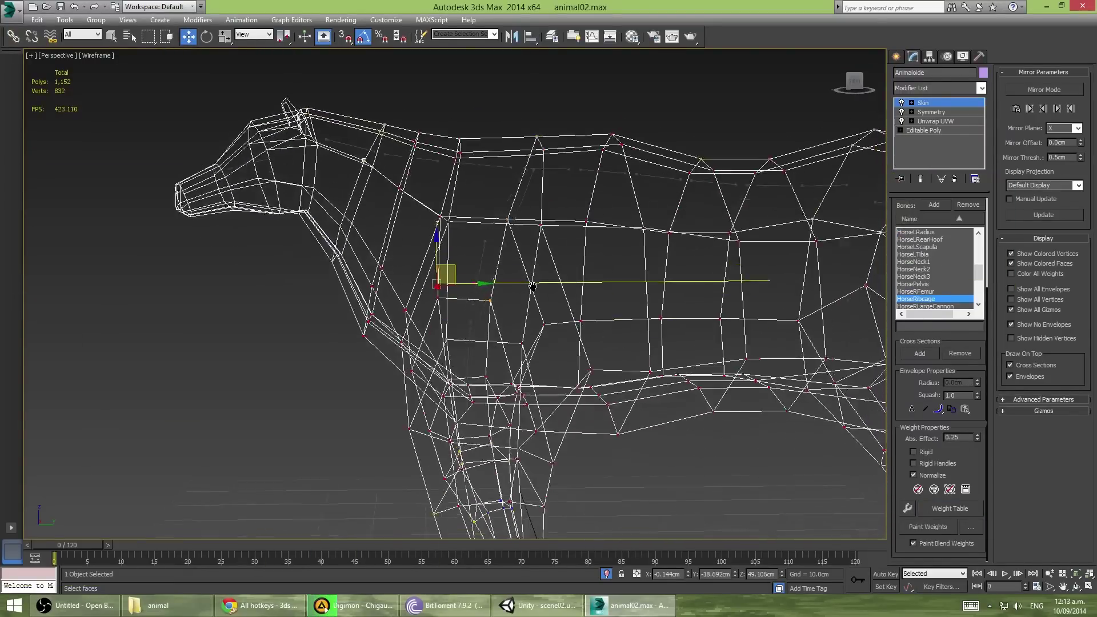
scroll(353, 82, "down", 2)
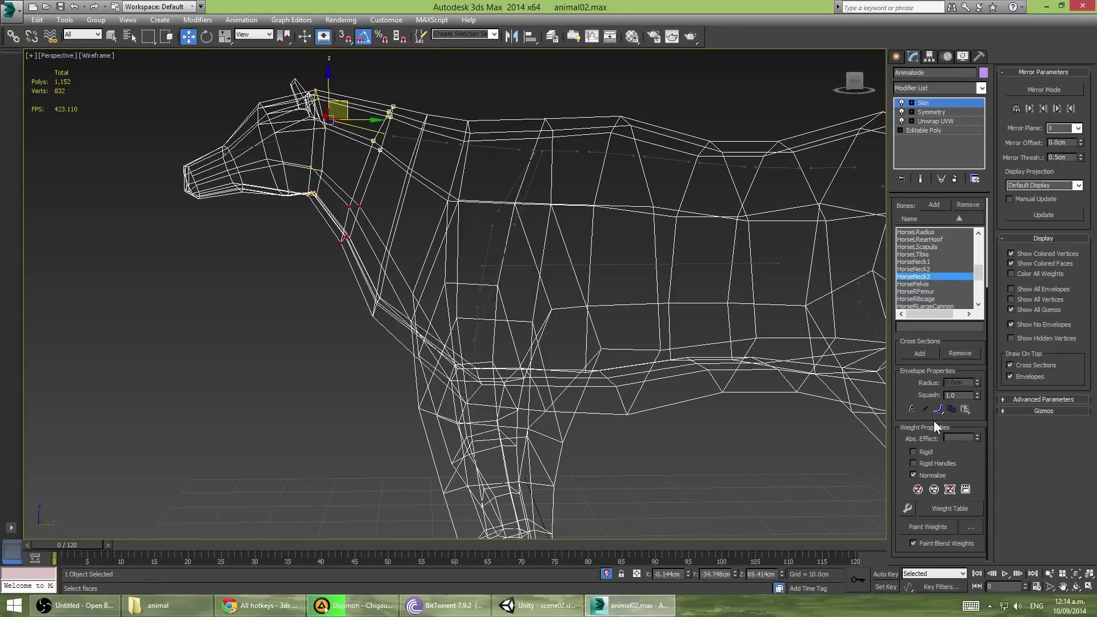
mouse_move(434, 140)
middle_mouse_down("alt")
mouse_move(399, 159)
mouse_move(451, 132)
mouse_move(485, 184)
mouse_move(527, 202)
middle_mouse_up("alt")
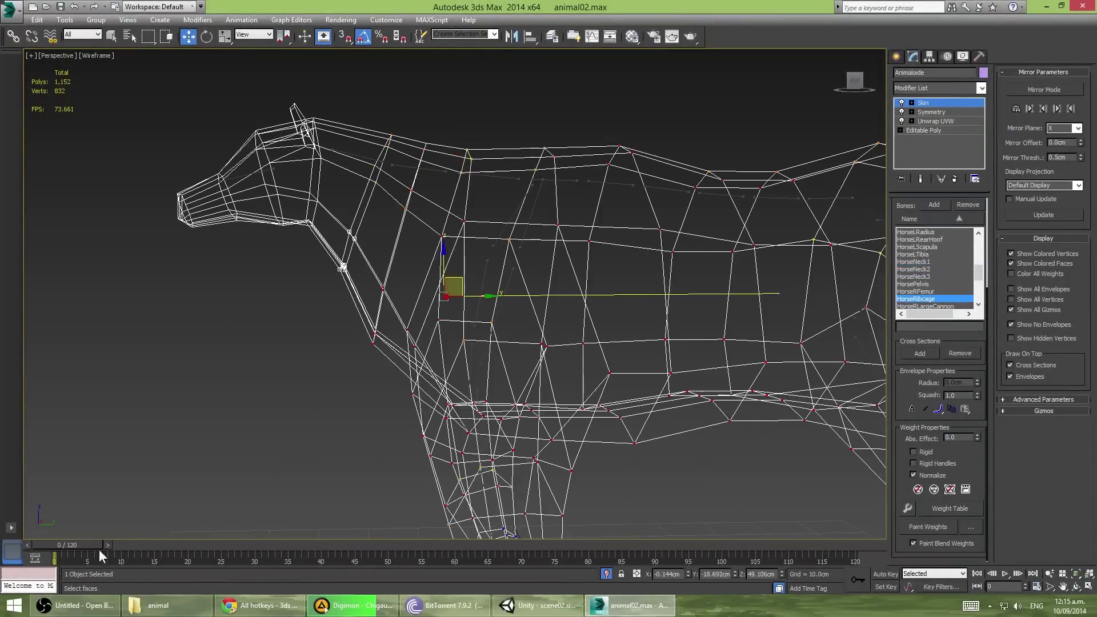
mouse_move(100, 551)
left_mouse_down()
mouse_move(226, 569)
mouse_move(135, 546)
left_mouse_up()
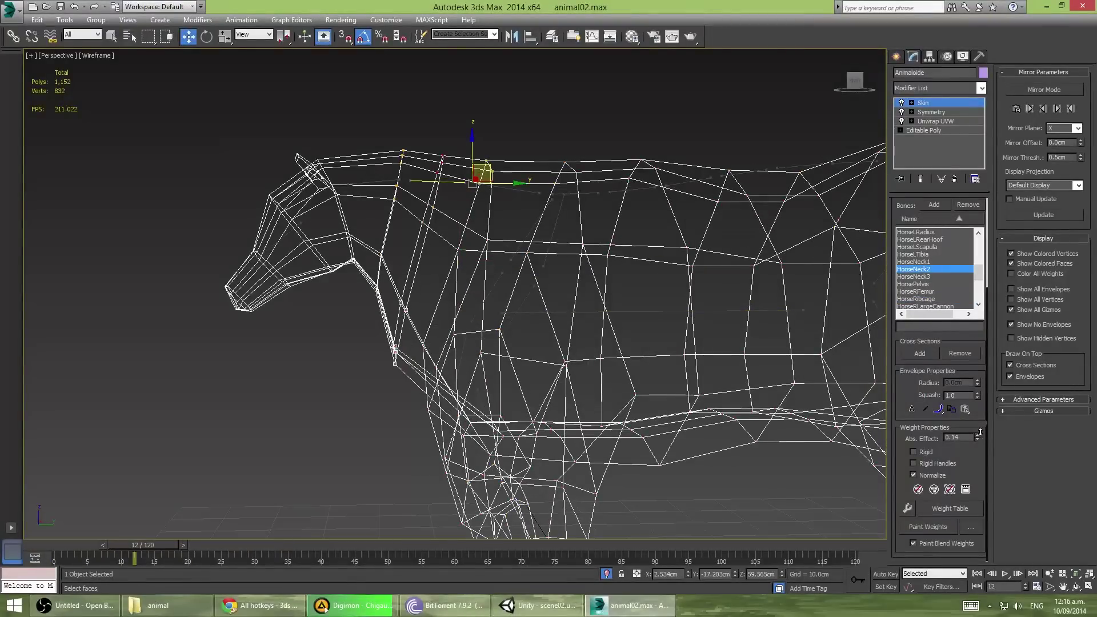
key("F3")
middle_click_drag(326, 423, 392, 447)
key("F3")
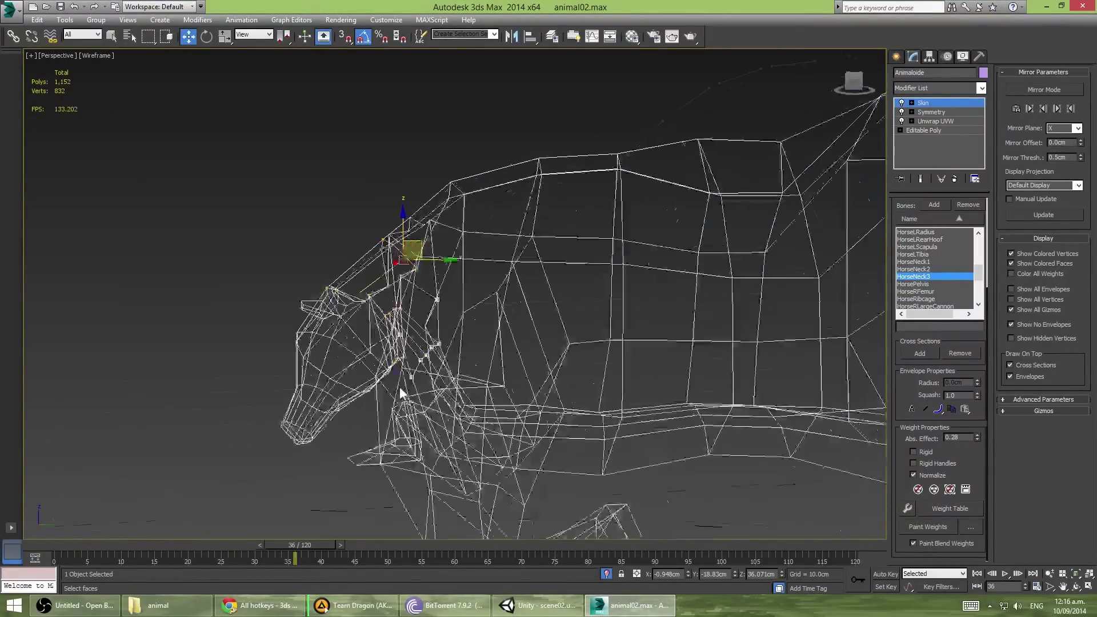
middle_click_drag(404, 379, 357, 199)
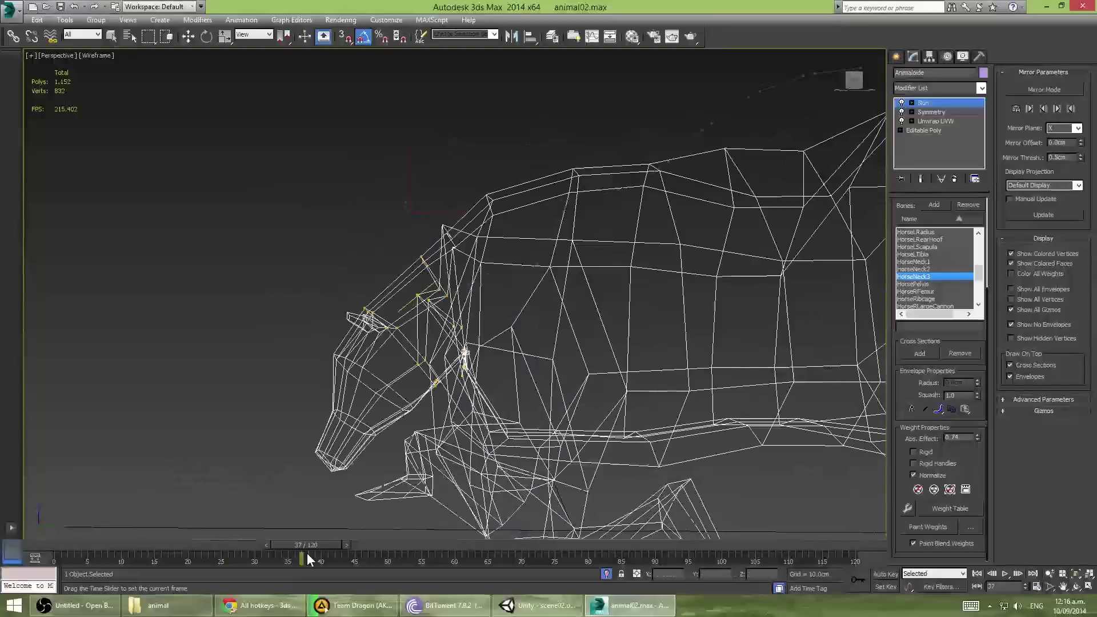
key("F3")
Pick the front hoof and HorseRRearHoof bones to inspect a rear-hoof vertex's weights.
scroll(378, 416, "up", 3)
scroll(378, 411, "down", 3)
scroll(399, 424, "down", 2)
key("F3")
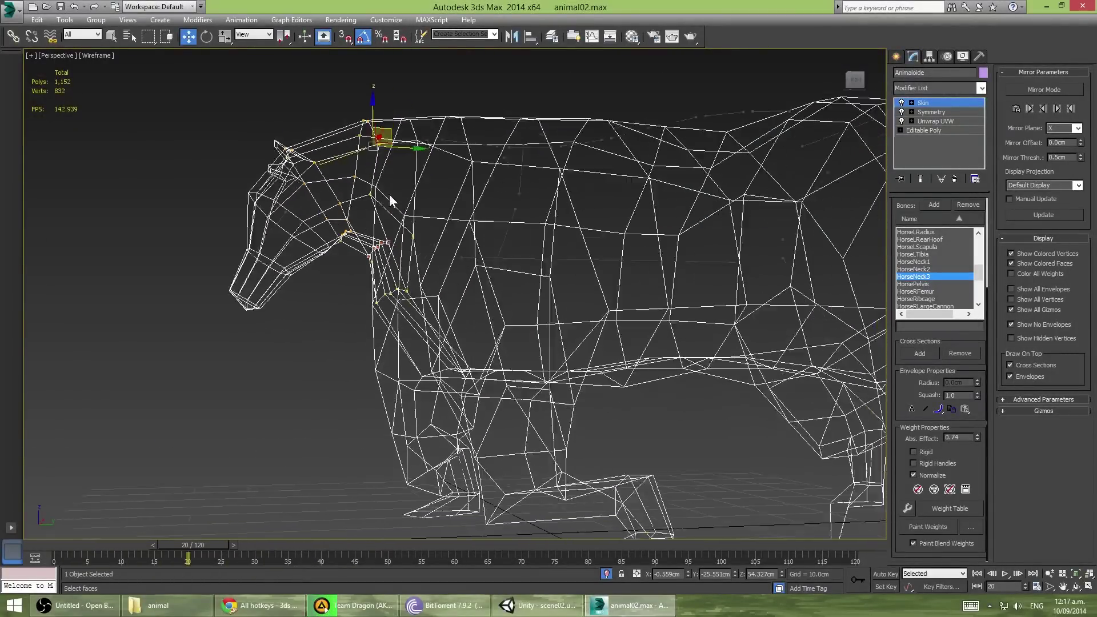
scroll(389, 194, "up", 3)
scroll(389, 195, "up", 3)
left_click(508, 466)
scroll(509, 467, "down", 5)
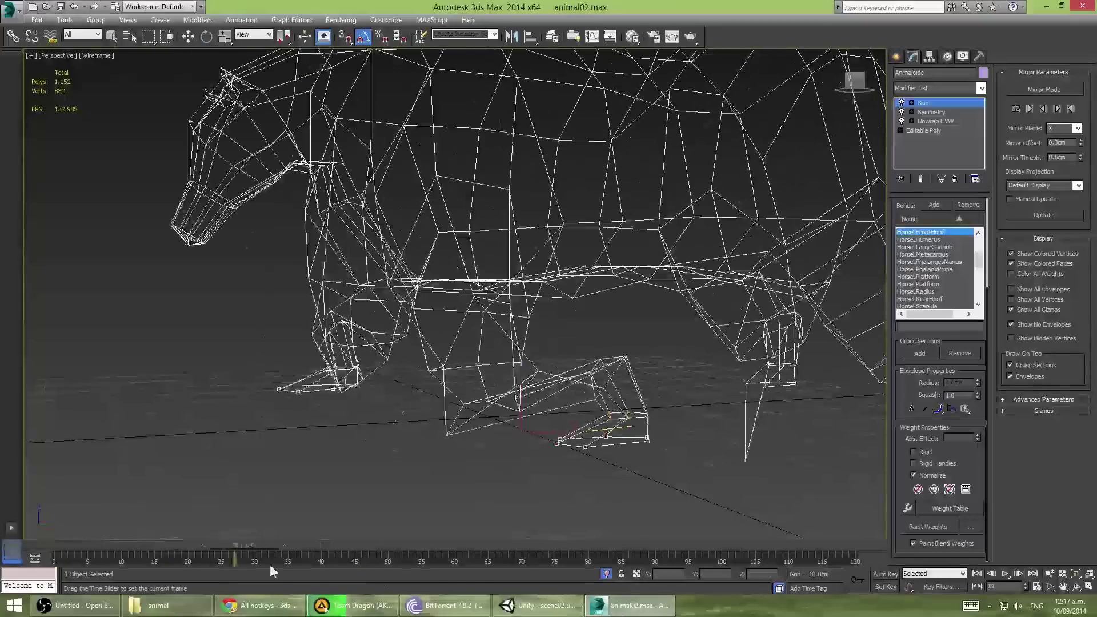
left_click(448, 412)
scroll(754, 353, "up", 3)
Select the HorseLFrontHoof and phalanges bones and scrub to check the front leg pose.
scroll(729, 312, "down", 5)
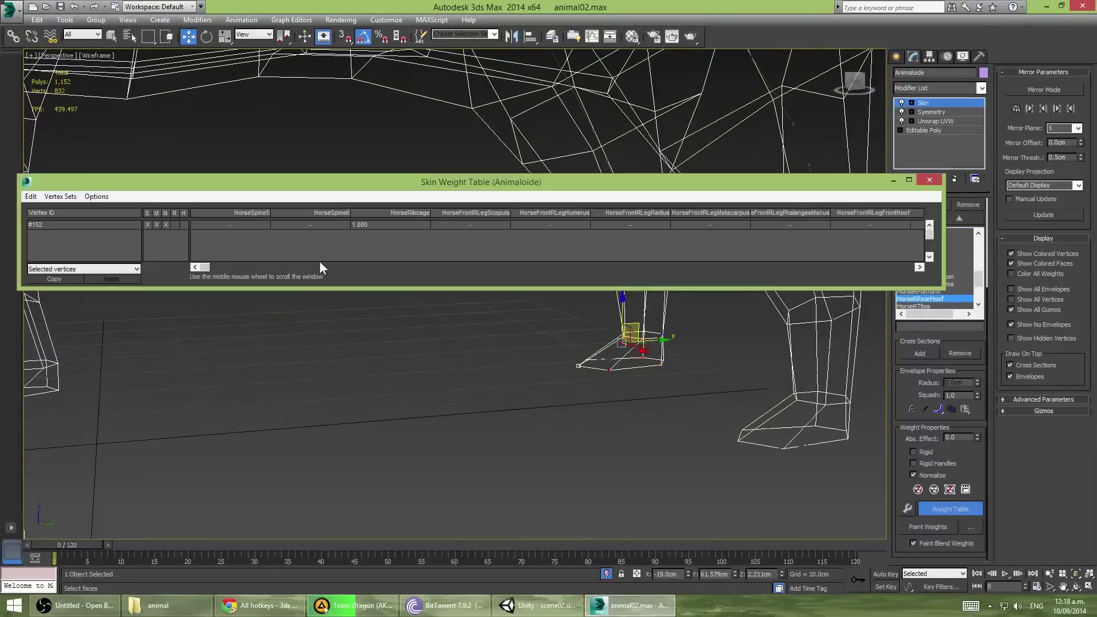
left_click(405, 267)
middle_click_drag(406, 267, 283, 286, "alt")
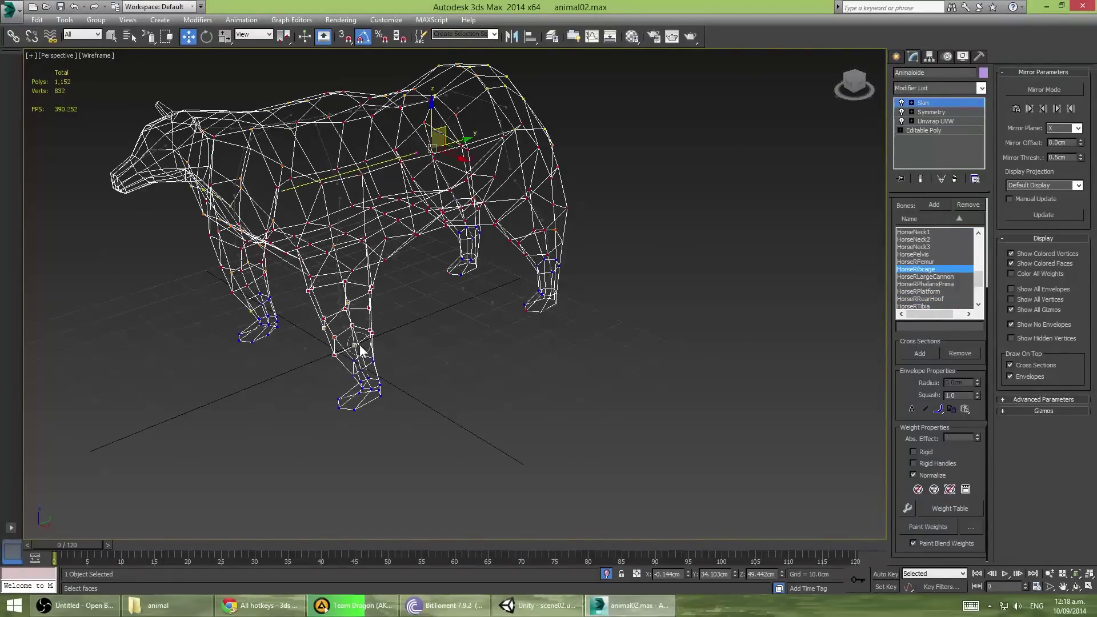
mouse_move(551, 334)
middle_mouse_down("alt")
mouse_move(502, 332)
mouse_move(426, 280)
middle_mouse_up("alt")
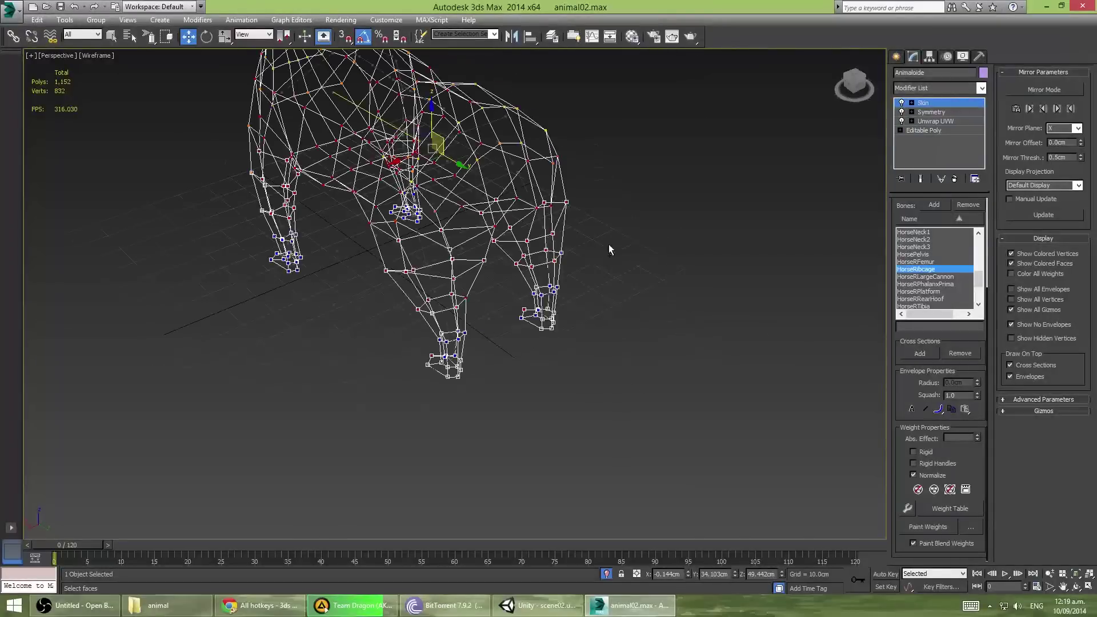
scroll(515, 286, "up", 5)
left_click(506, 289)
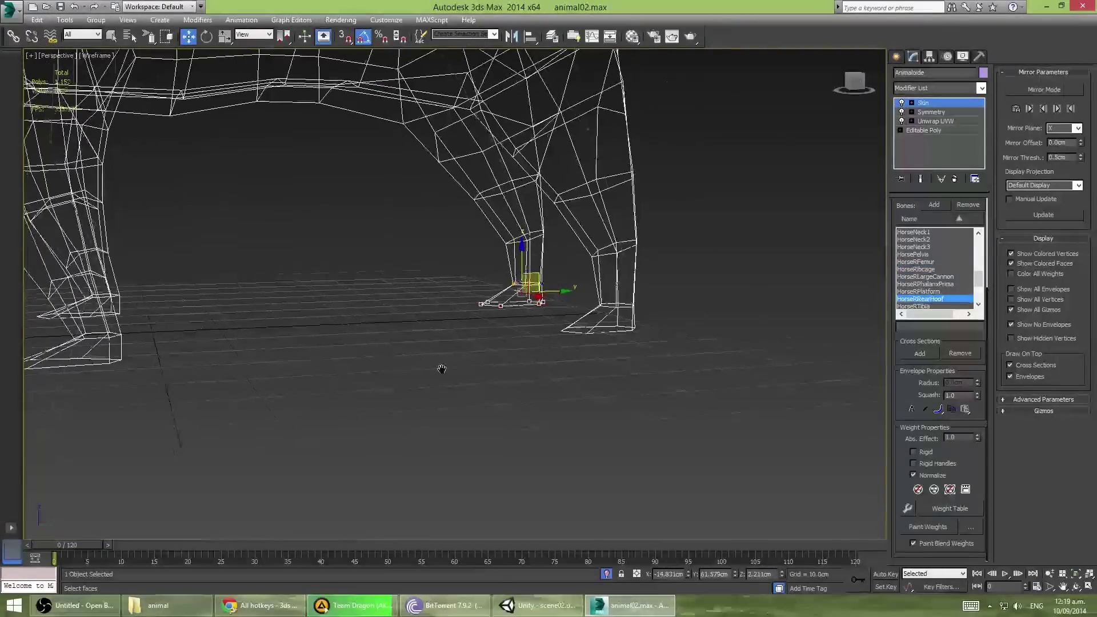
middle_click_drag(441, 367, 493, 365, "alt")
scroll(494, 368, "up", 5)
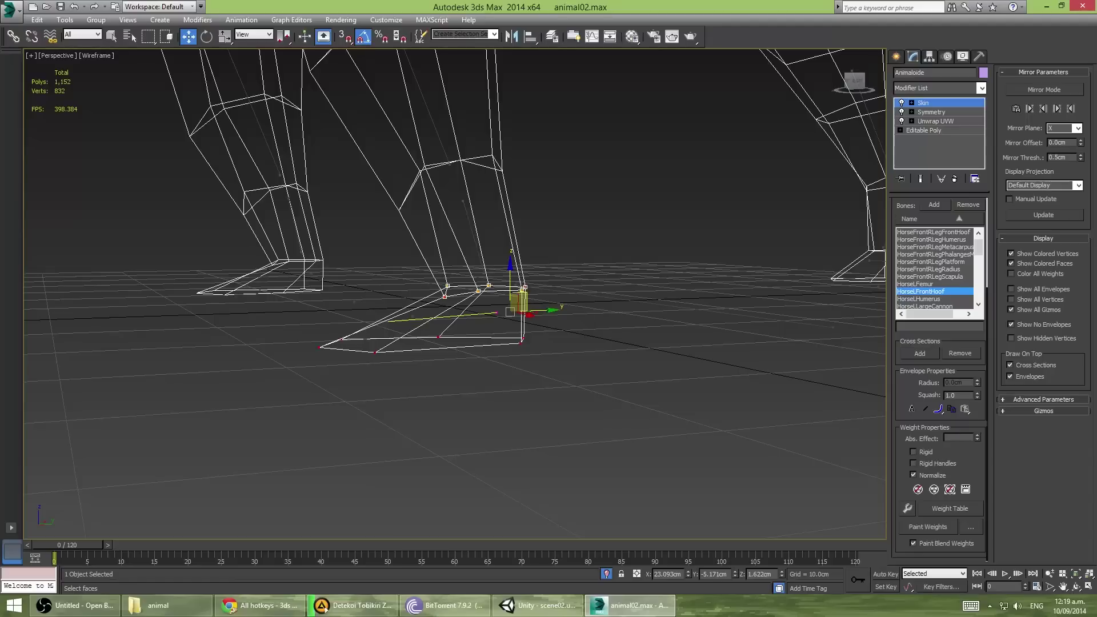
left_click(506, 268)
middle_click_drag(497, 320, 461, 328, "alt")
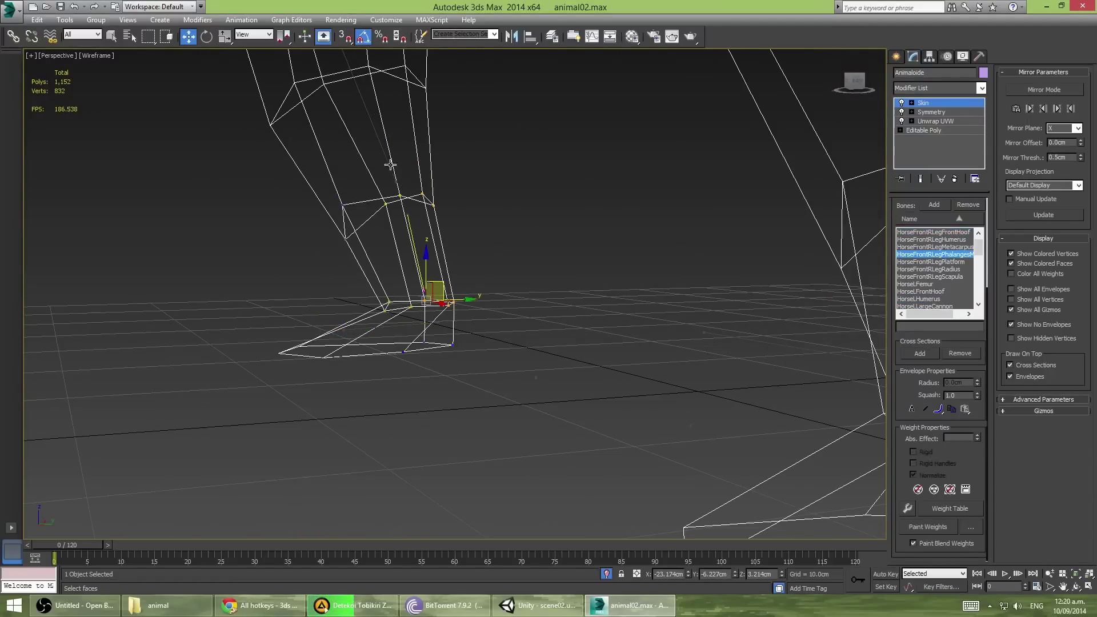
left_click_drag(280, 546, 261, 547)
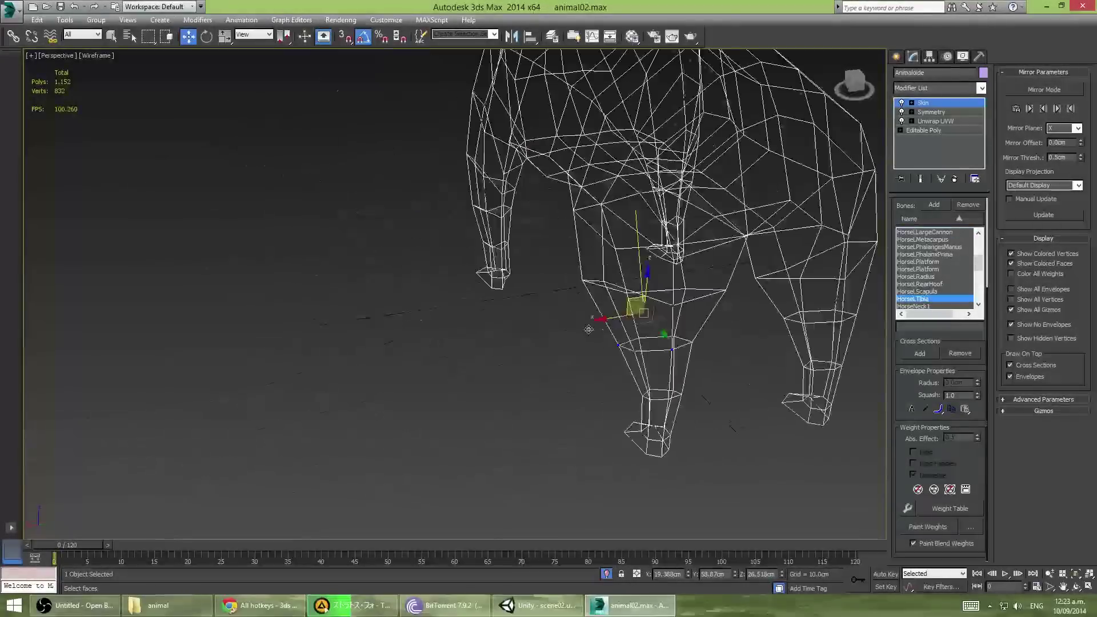
Select the HorseRTibia bone and scrub to frame 41 to check leg deformation.
middle_click_drag(724, 321, 686, 311, "alt")
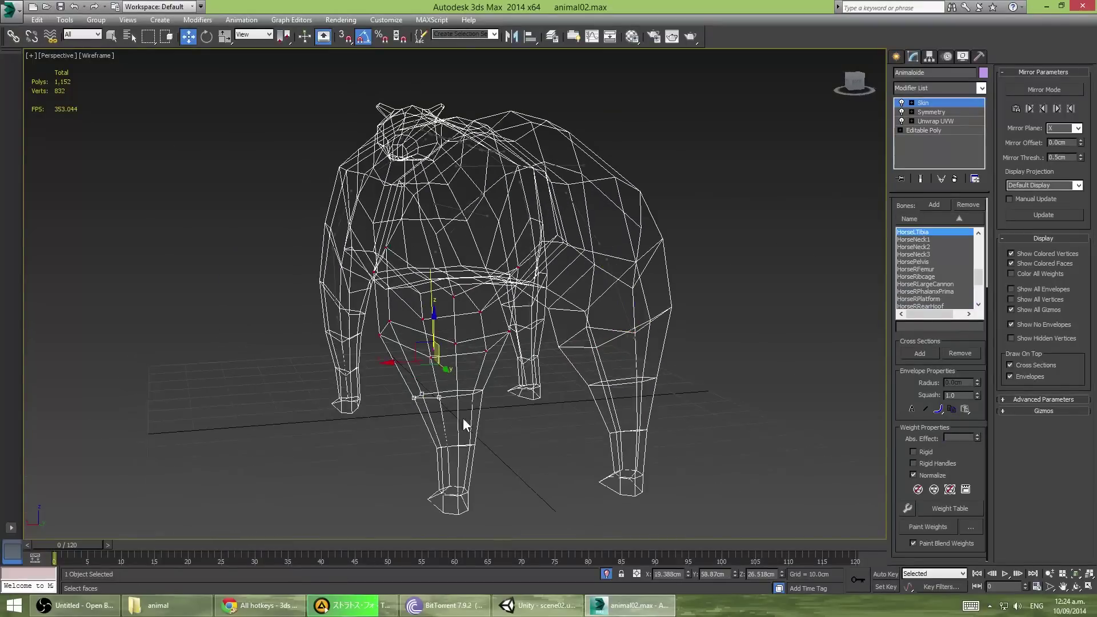
middle_click_drag(463, 417, 611, 333, "alt")
left_click(611, 332)
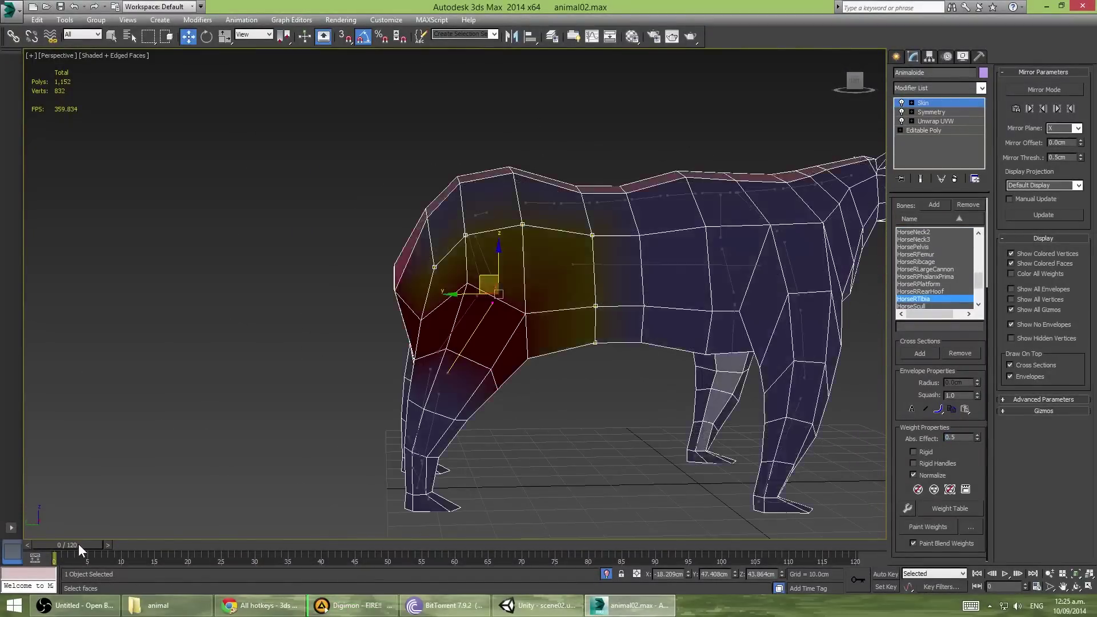
left_click_drag(78, 543, 329, 545)
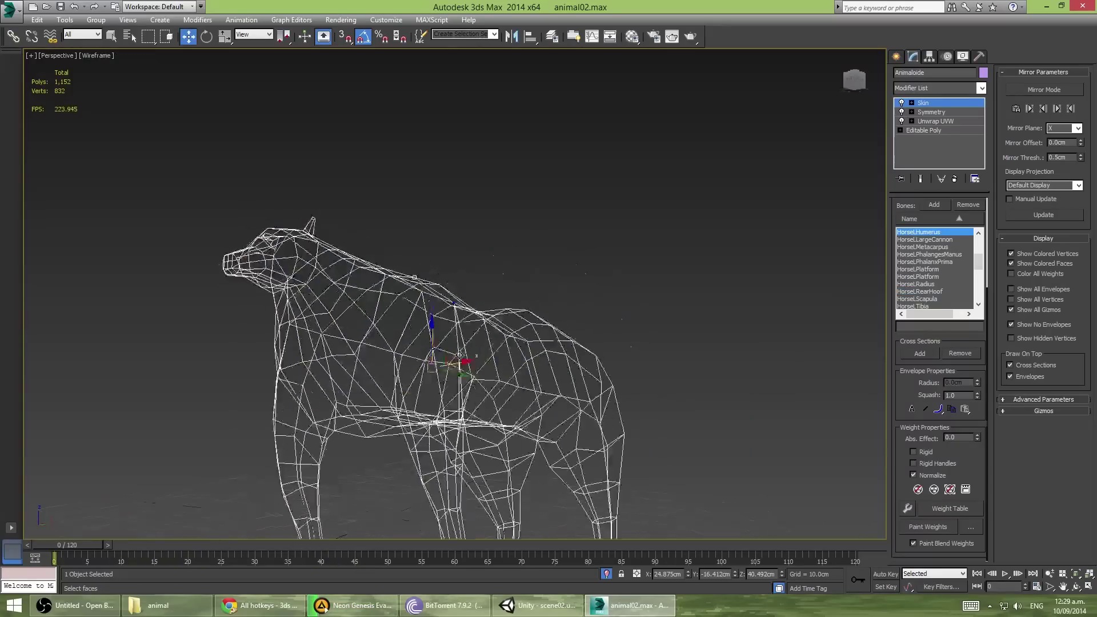
mouse_move(375, 276)
middle_mouse_down("alt")
mouse_move(490, 428)
mouse_move(388, 417)
middle_mouse_up("alt")
Close the per-vertex weight table and review the front legs from a front view.
left_click(934, 181)
scroll(667, 492, "down", 5)
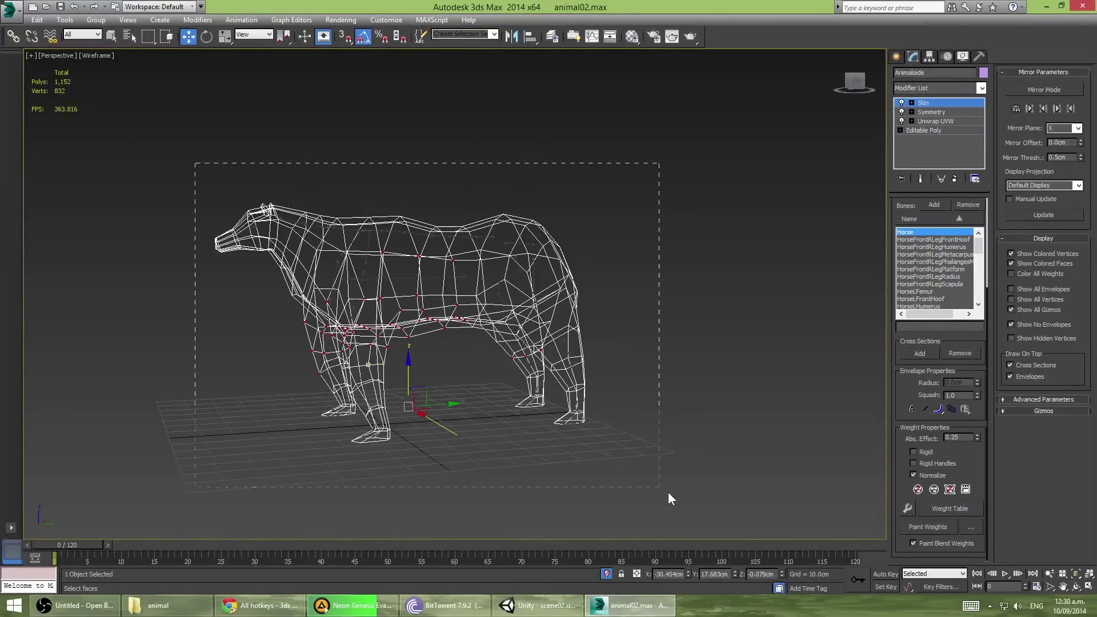
scroll(388, 308, "up", 6)
scroll(372, 297, "up", 3)
scroll(355, 285, "up", 3)
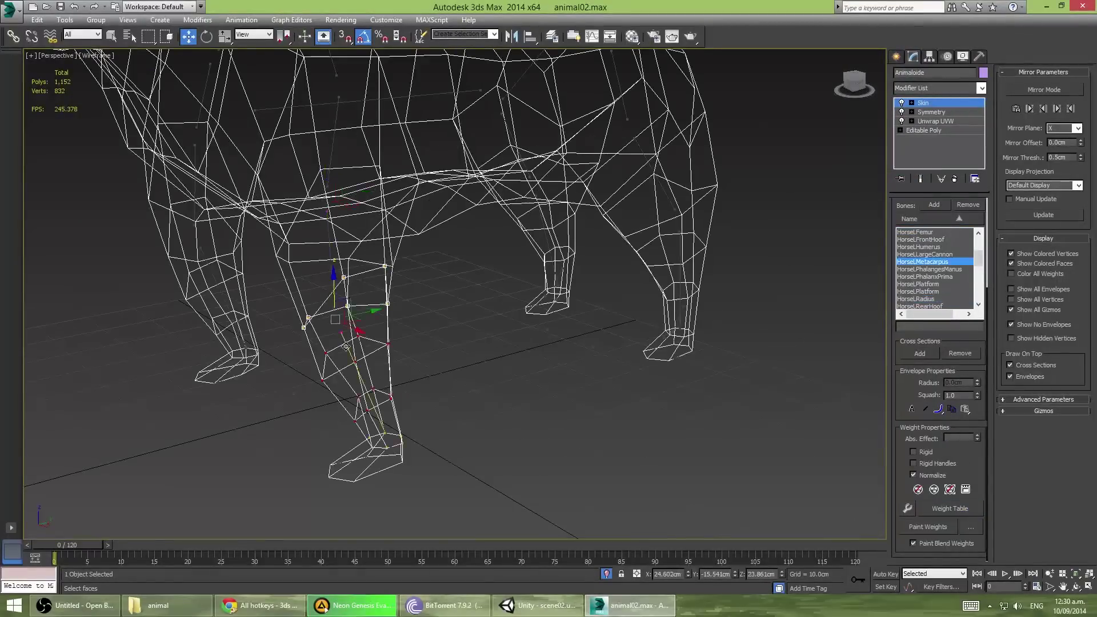
mouse_move(346, 346)
middle_mouse_down("alt")
mouse_move(338, 284)
mouse_move(338, 309)
mouse_move(361, 322)
middle_mouse_up("alt")
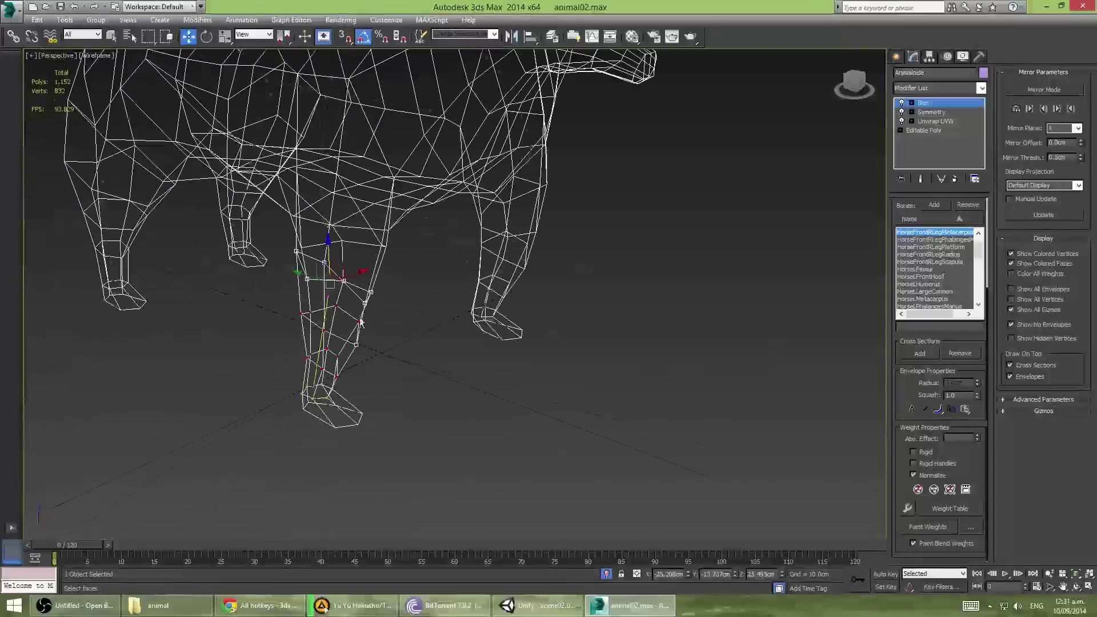
scroll(743, 423, "down", 4)
middle_click_drag(743, 423, 789, 424, "alt")
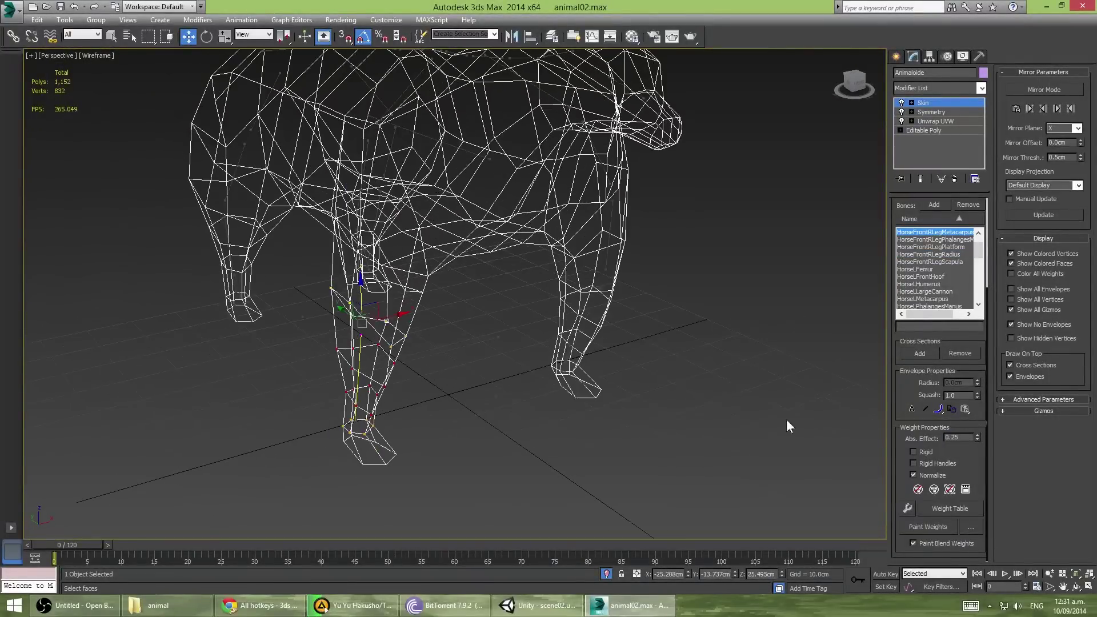
left_click(950, 508)
left_click(940, 177)
Pick the front-leg radius bone, select front-leg vertices and scrub to frame 31.
middle_click_drag(686, 372, 711, 400, "alt")
scroll(533, 322, "up", 5)
middle_click_drag(533, 321, 524, 292, "alt")
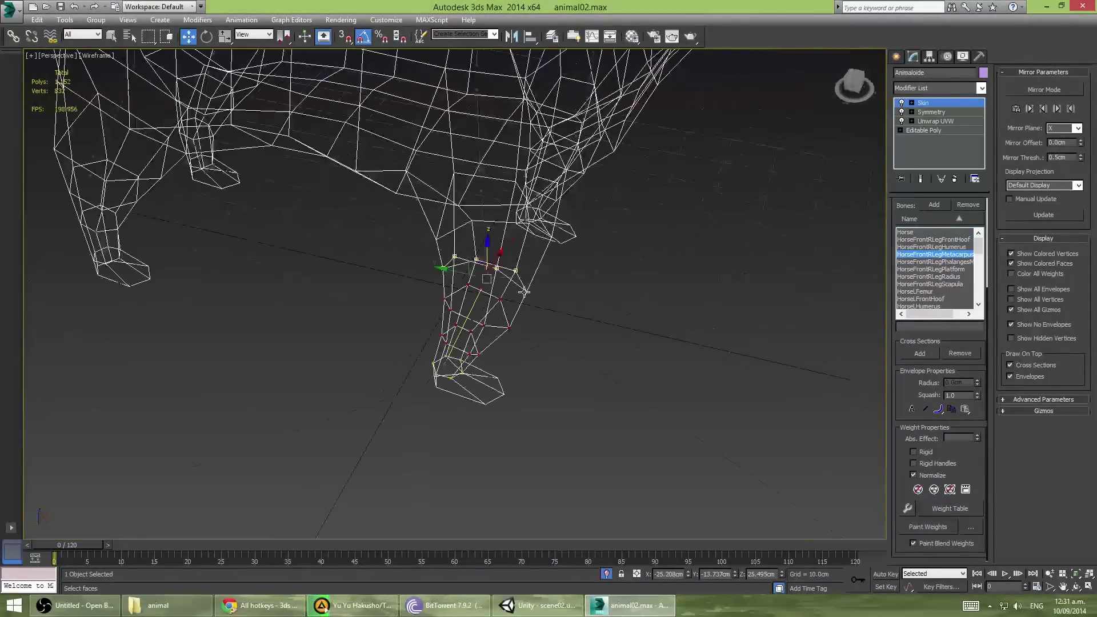
left_click(413, 254)
mouse_move(414, 253)
middle_mouse_down("alt")
mouse_move(514, 279)
mouse_move(499, 230)
mouse_move(387, 399)
middle_mouse_up("alt")
left_click(514, 279)
scroll(499, 231, "up", 5)
scroll(498, 231, "down", 5)
scroll(387, 399, "up", 5)
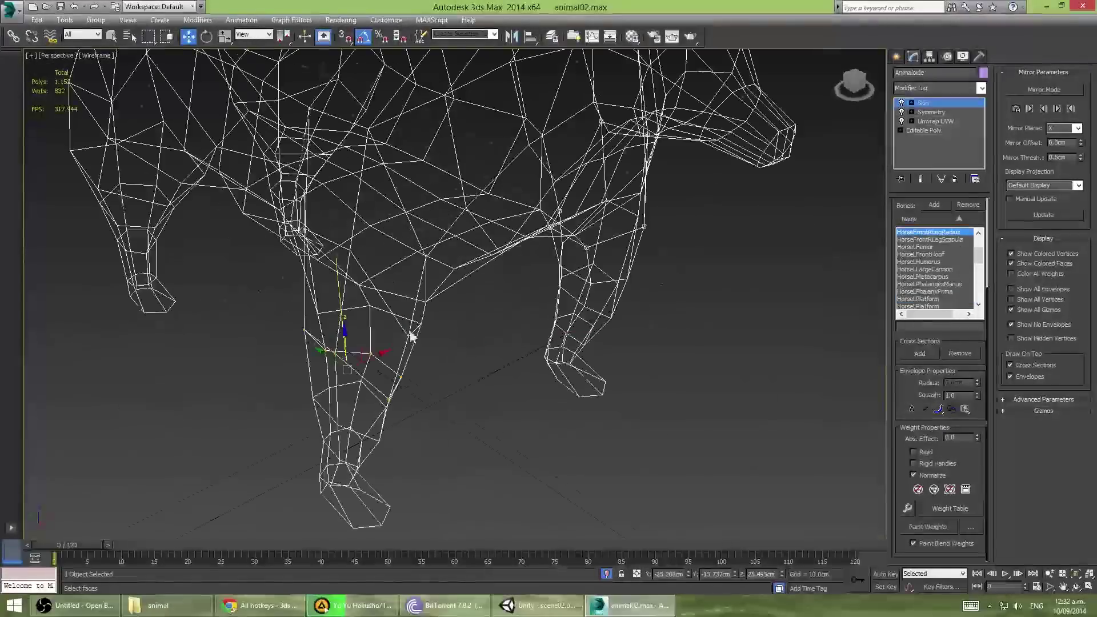
middle_click_drag(411, 336, 449, 299, "alt")
scroll(450, 299, "down", 5)
middle_click_drag(562, 392, 517, 384, "alt")
Check the vertex weight table and return the animation to frame 0.
key("F3")
mouse_move(67, 544)
left_mouse_down()
mouse_move(361, 551)
mouse_move(174, 548)
left_mouse_up()
key("F3")
key("w")
left_click(950, 508)
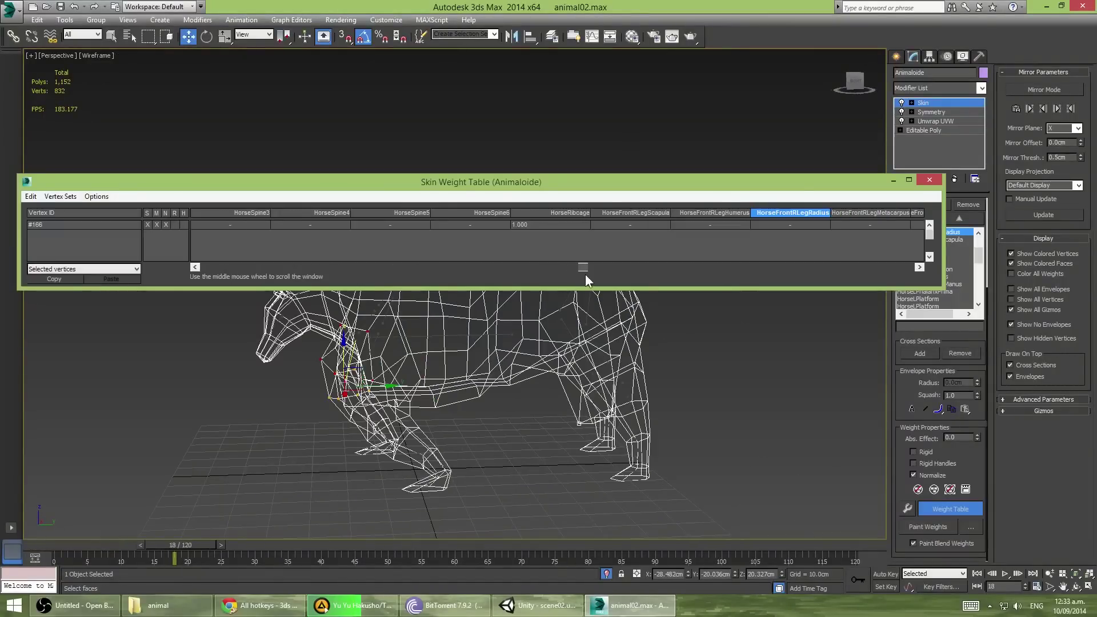
left_click(570, 212)
key("Home")
key("w")
middle_click_drag(400, 503, 464, 462, "alt")
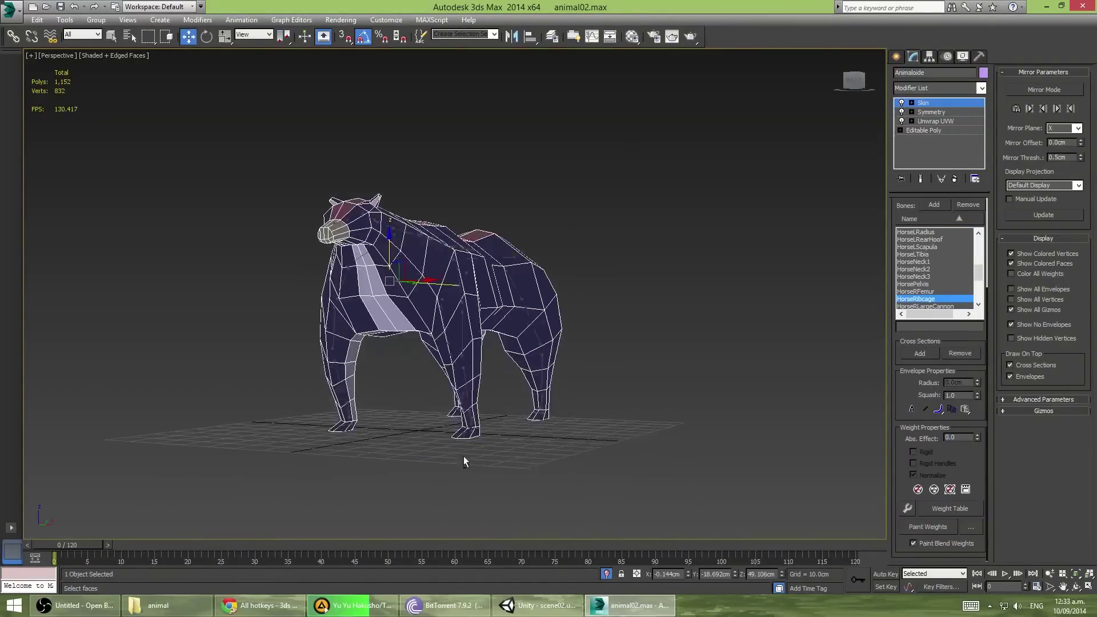
key("F3")
scroll(411, 433, "up", 3)
key("Home")
Select HorseLRadius then HorseLHumerus, scrub to frame 20 and back to rest pose.
left_click(338, 425)
mouse_move(338, 425)
middle_mouse_down("alt")
mouse_move(468, 400)
mouse_move(480, 377)
middle_mouse_up("alt")
scroll(480, 371, "up", 3)
left_click(482, 367)
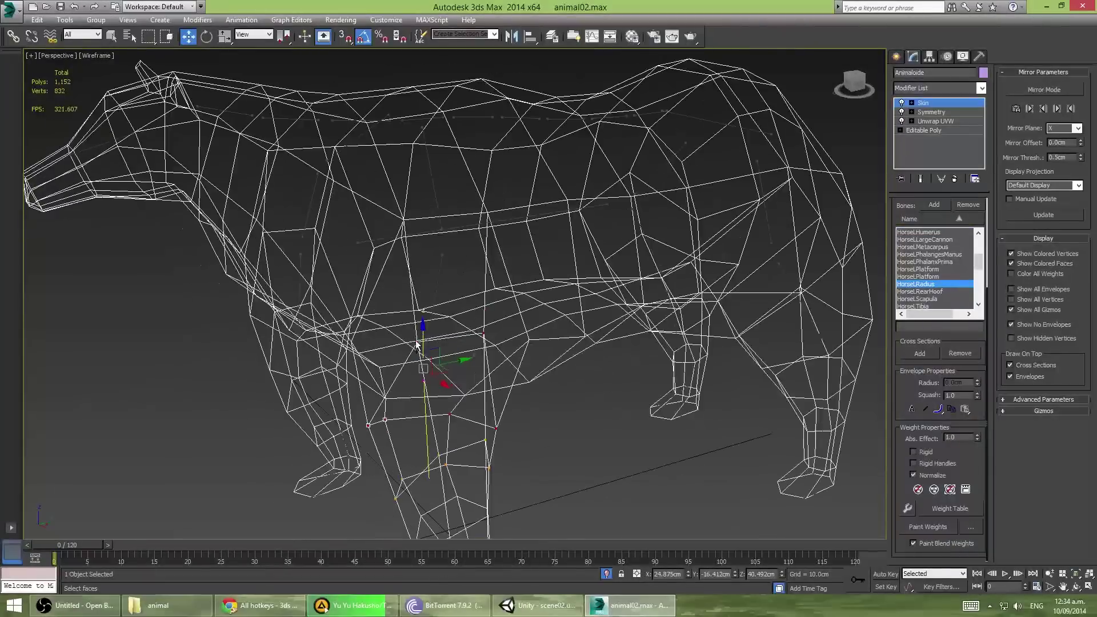
scroll(482, 366, "up", 2)
scroll(578, 397, "down", 3)
key("F3")
middle_click_drag(578, 396, 400, 434, "alt")
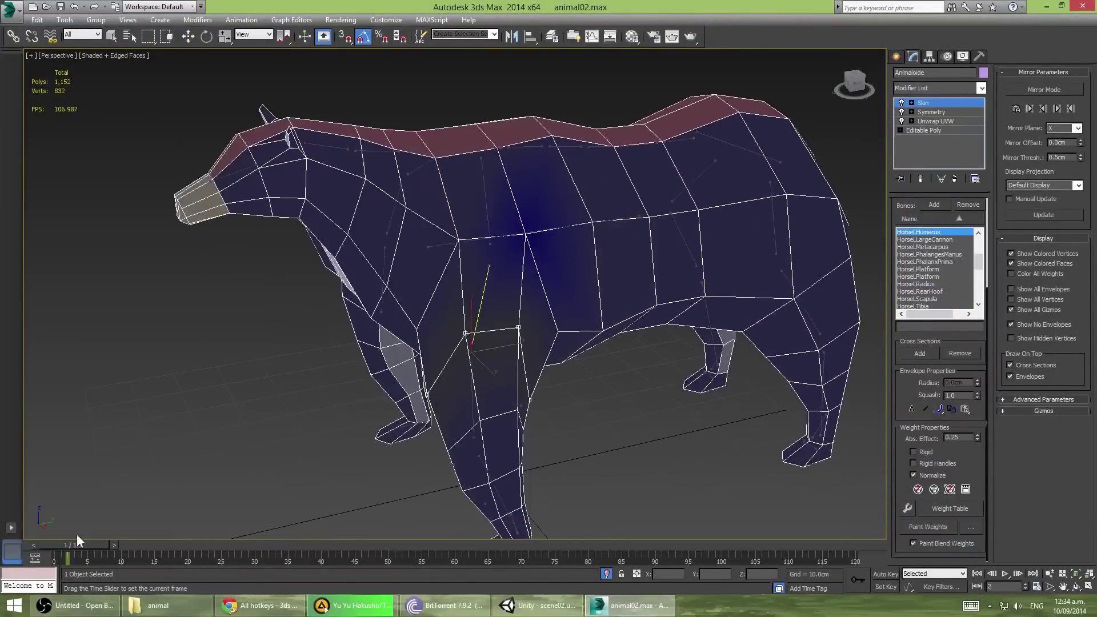
mouse_move(68, 545)
left_mouse_down()
mouse_move(208, 550)
mouse_move(55, 550)
left_mouse_up()
middle_click_drag(172, 486, 262, 487, "alt")
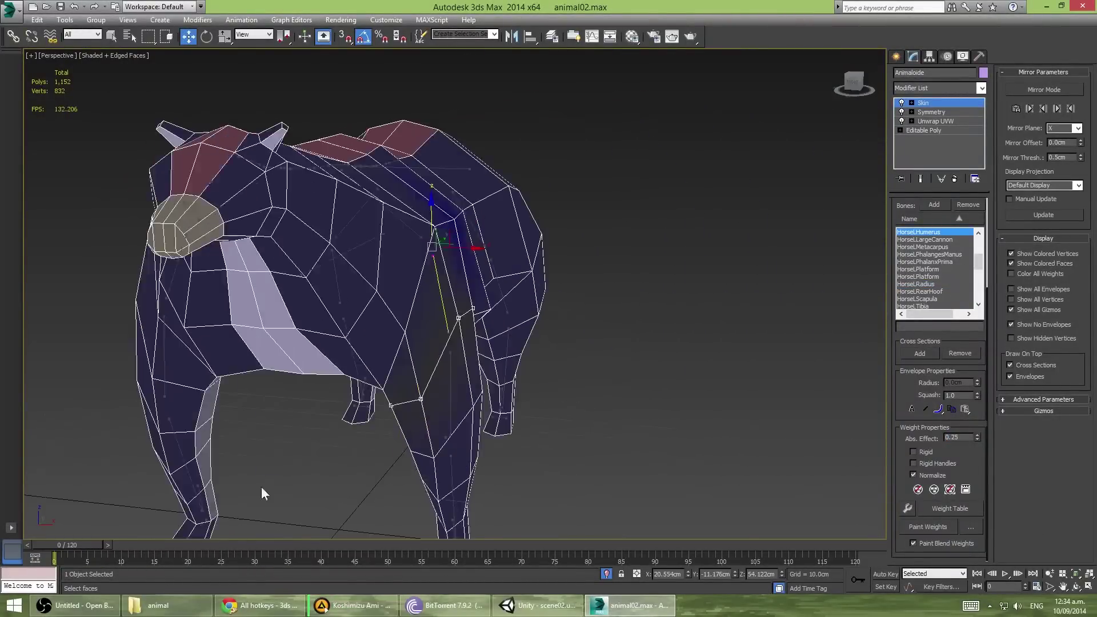
Weight the upper front-leg vertices to the humerus bones at absolute effect 1.0.
key("w")
key("F3")
middle_click_drag(316, 390, 440, 365, "alt")
scroll(440, 355, "up", 3)
left_click(436, 319)
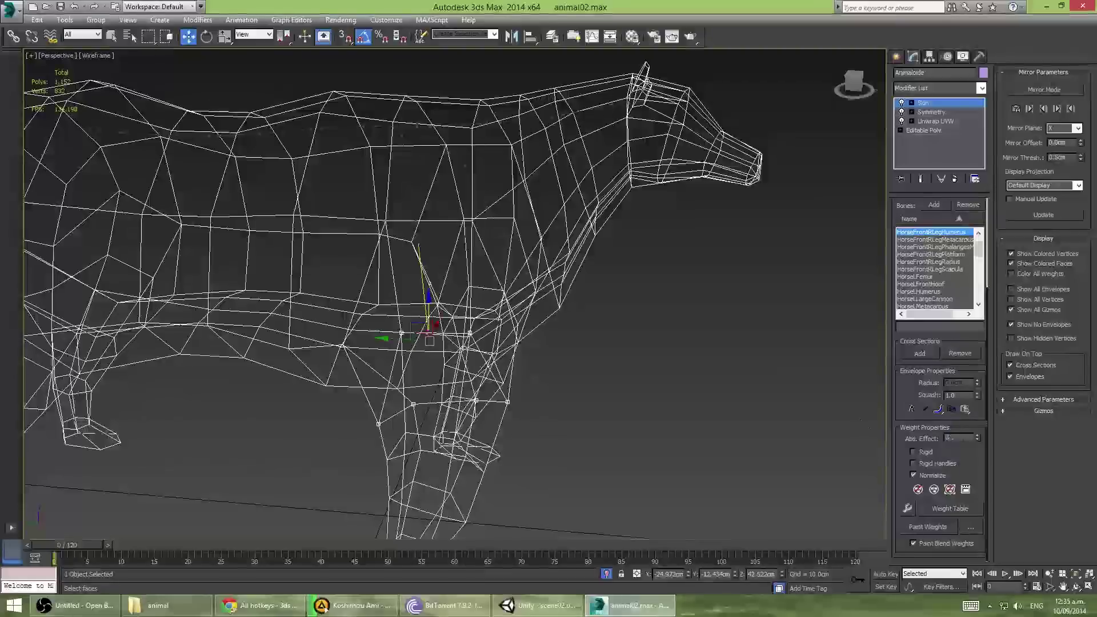
key("F3")
mouse_move(436, 318)
middle_mouse_down("alt")
mouse_move(374, 295)
mouse_move(128, 536)
middle_mouse_up("alt")
left_click(373, 296)
Turn off Edged Faces with F4 and orbit around the whole shaded animal.
key("F3")
key("F3")
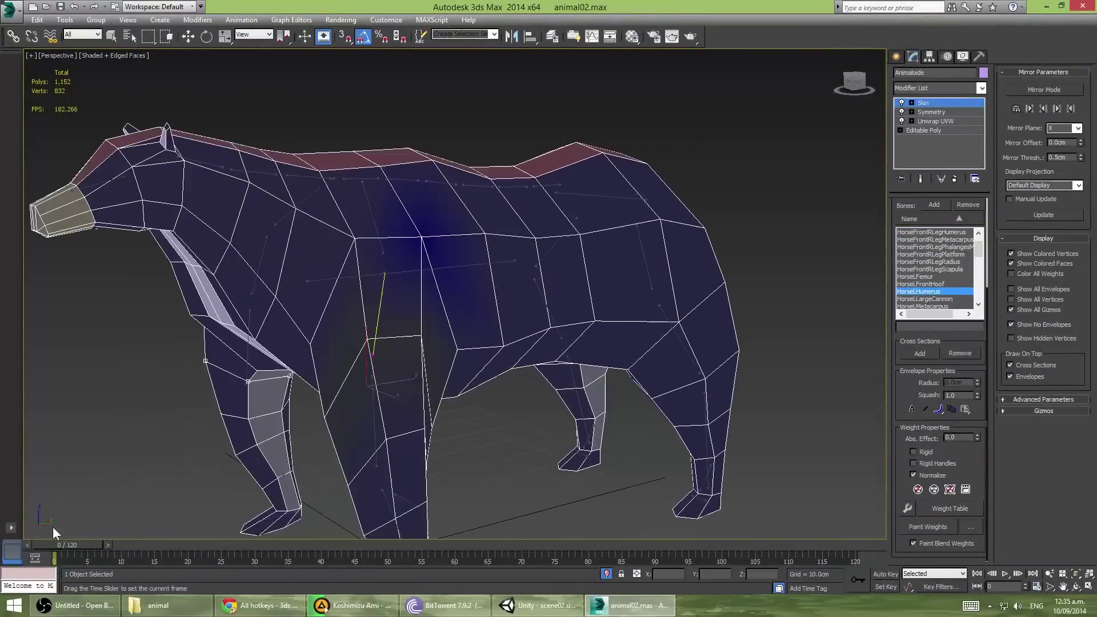
mouse_move(54, 546)
left_mouse_down()
mouse_move(162, 553)
mouse_move(54, 546)
left_mouse_up()
key("w")
mouse_move(91, 545)
middle_mouse_down("alt")
mouse_move(269, 387)
mouse_move(143, 400)
mouse_move(19, 513)
middle_mouse_up("alt")
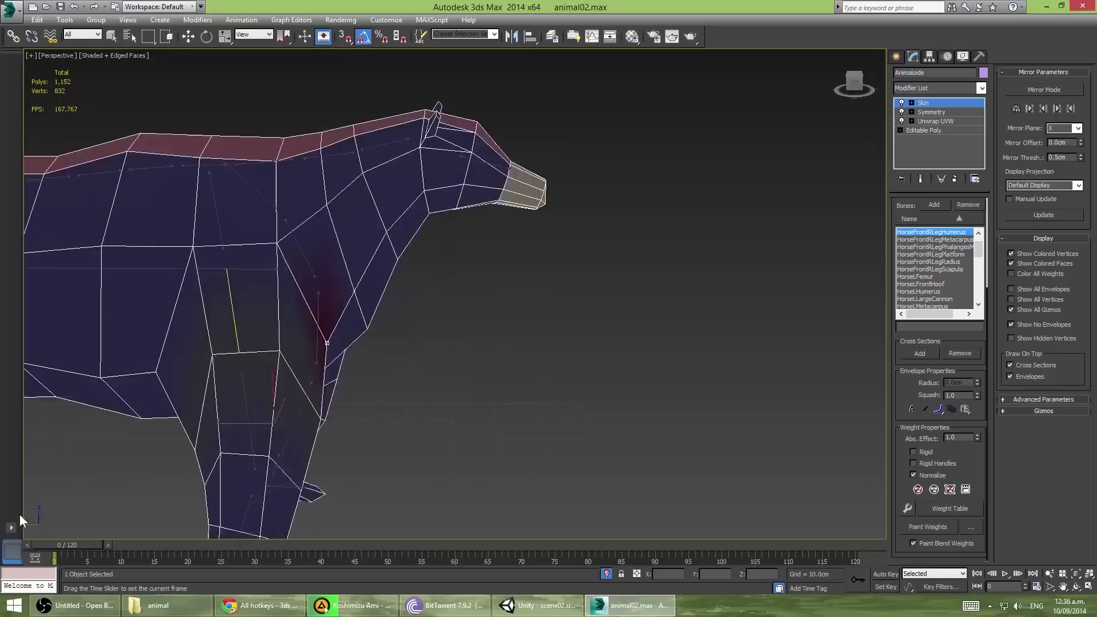
key("F4")
scroll(19, 513, "down", 5)
left_click_drag(86, 545, 179, 543)
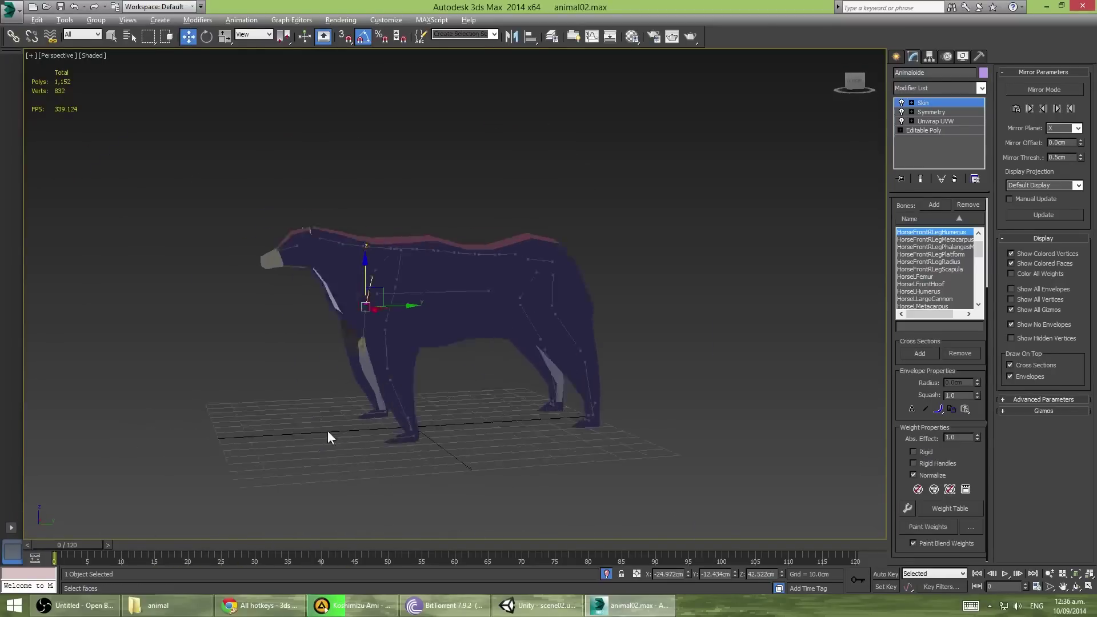
Hide the skinned mesh and select the right front leg metacarpus bone.
right_click(759, 216)
left_click(808, 173)
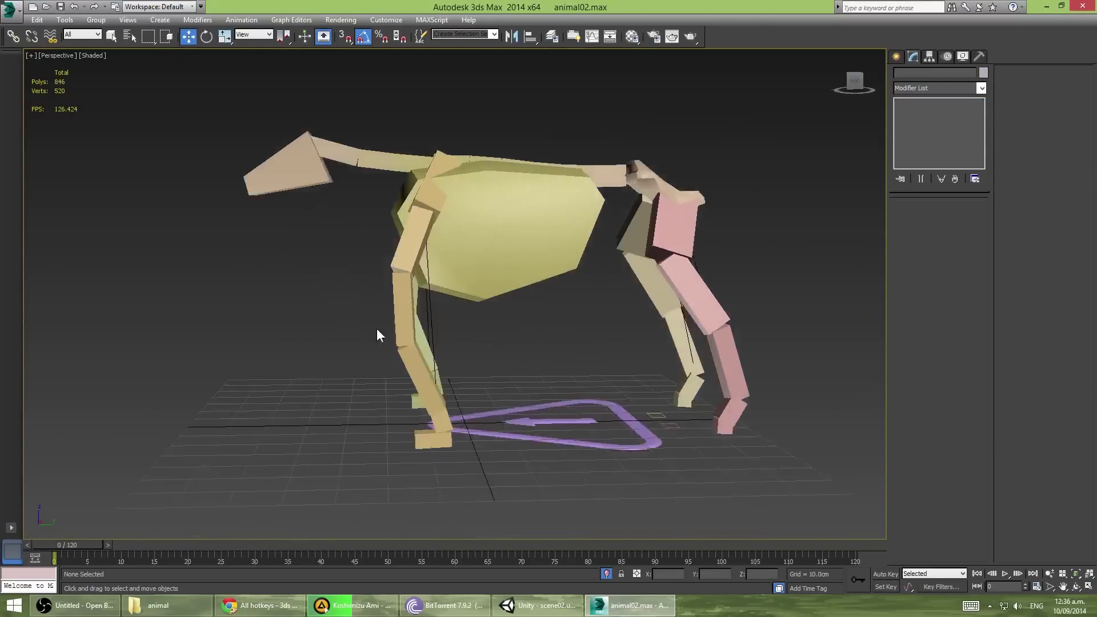
left_click(376, 328)
left_click_drag(81, 545, 149, 554)
key("Home")
Bend the front left leg bones into a new pose at frame 10.
key("w")
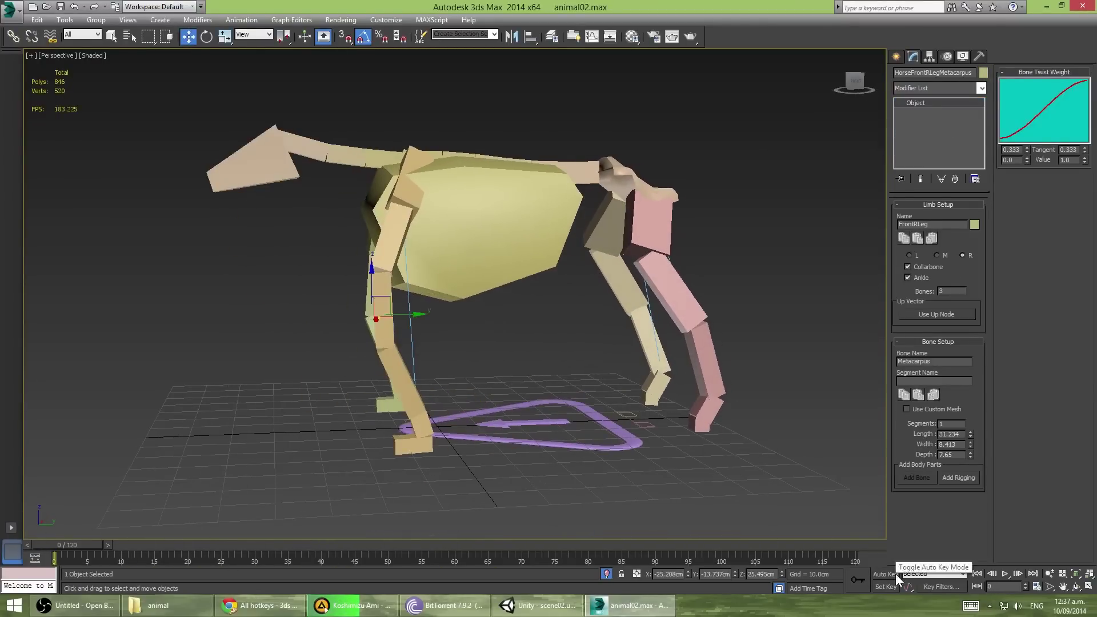
left_click(424, 430)
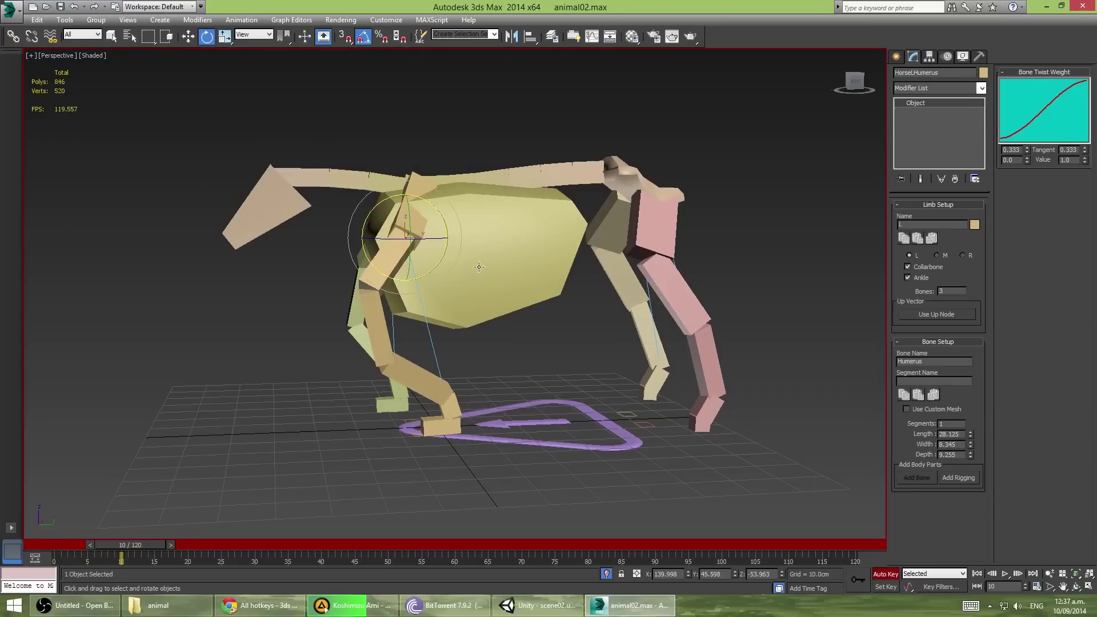
key("w")
mouse_move(479, 267)
middle_mouse_down("alt")
mouse_move(469, 337)
mouse_move(409, 334)
middle_mouse_up("alt")
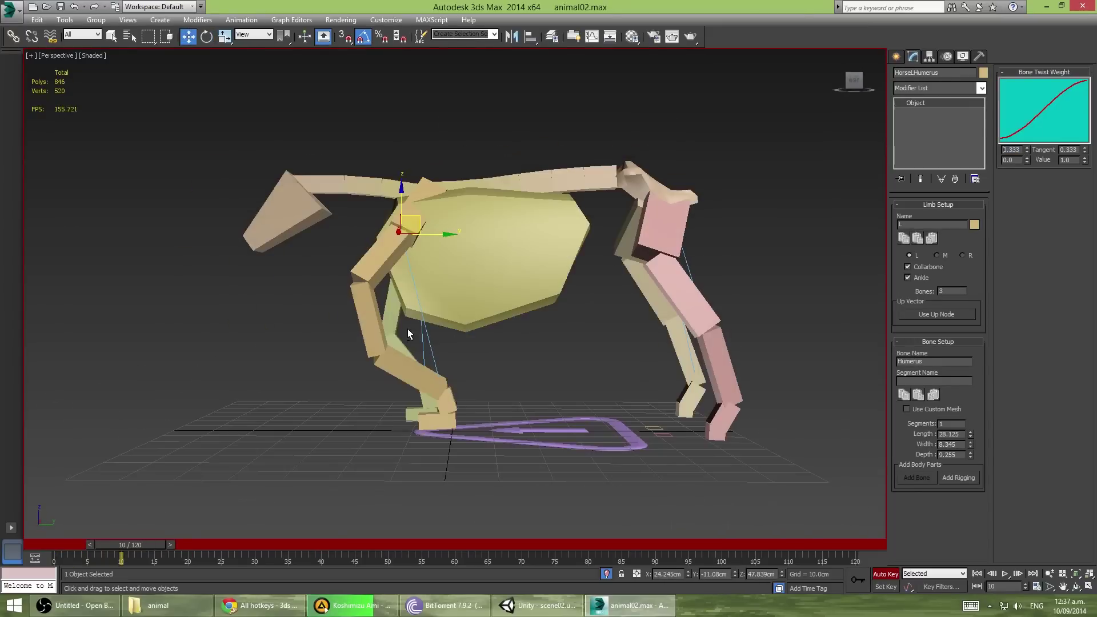
middle_click_drag(80, 507, 389, 337, "alt")
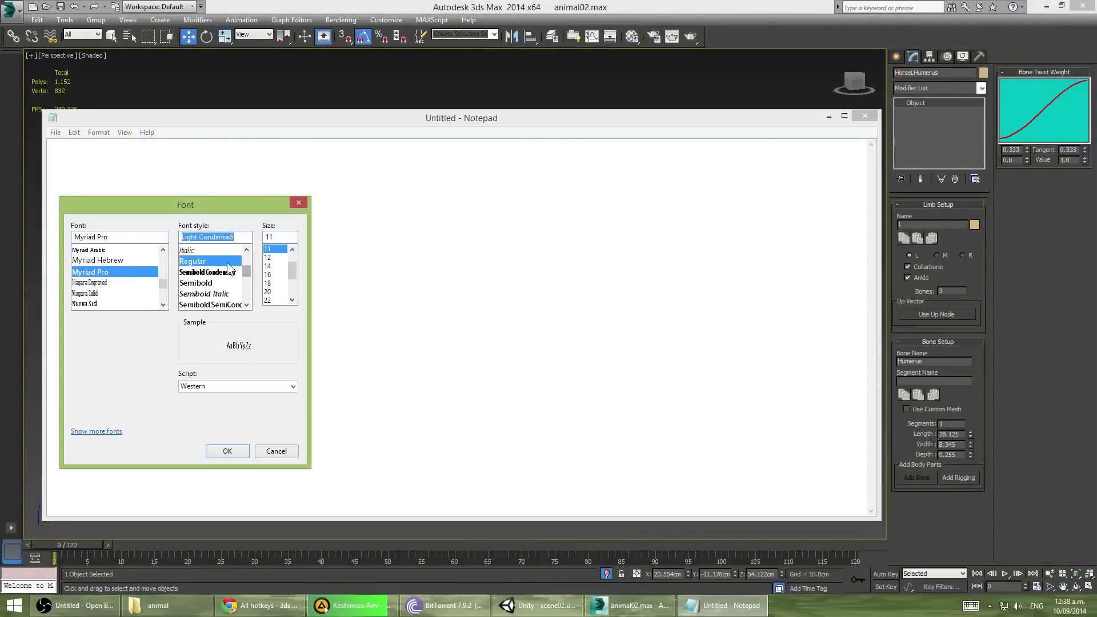
Confirm the Font dialog, returning to the empty untitled Notepad document.
key("Return")
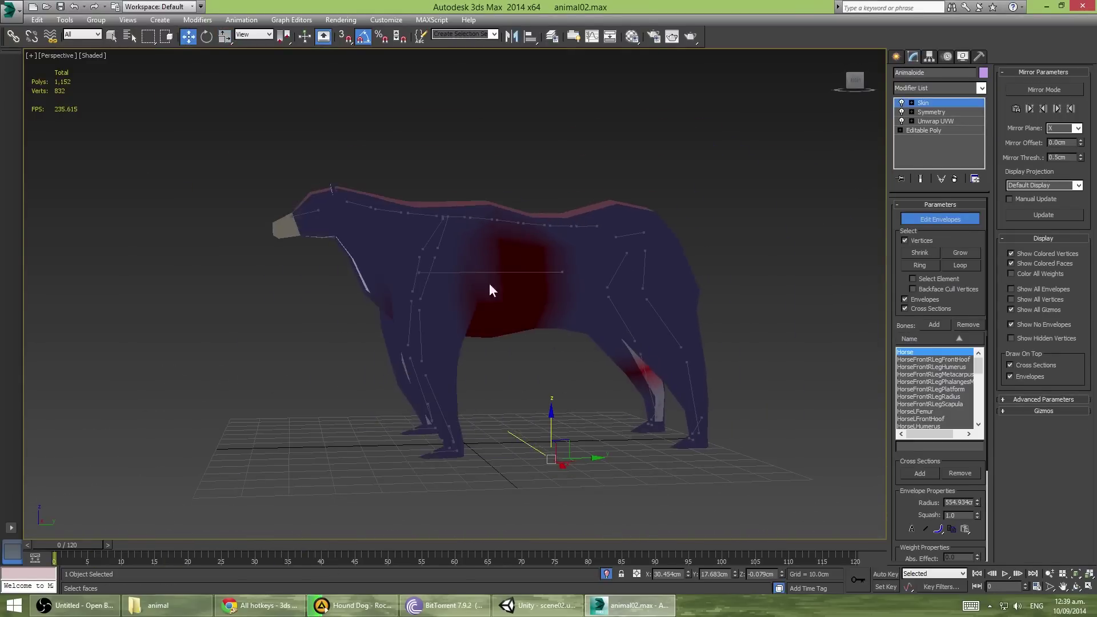
Select the HorseRibcage envelope and, in wireframe, box-select vertices near the ribcage.
left_click(489, 284)
key("F3")
scroll(358, 413, "up", 3)
mouse_move(358, 413)
middle_mouse_down("alt")
mouse_move(262, 406)
mouse_move(498, 297)
middle_mouse_up("alt")
scroll(938, 343, "down", 3)
scroll(262, 406, "up", 2)
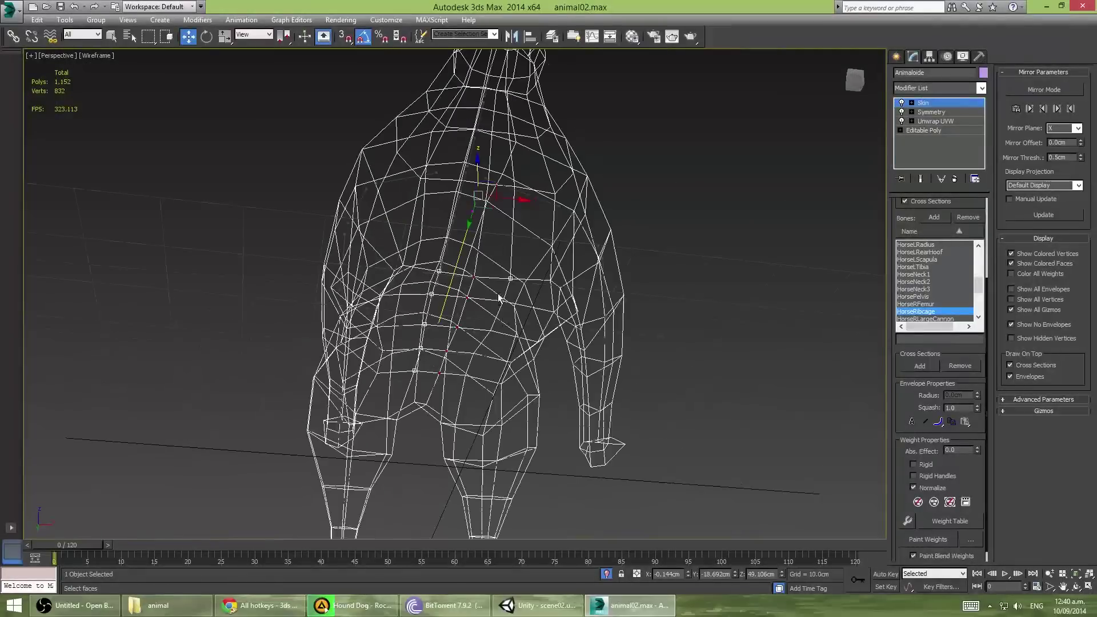
Zoom out to the whole animal, orbit to a side view and scrub to frame 3.
key("z")
key("F3")
middle_click_drag(169, 533, 441, 362, "alt")
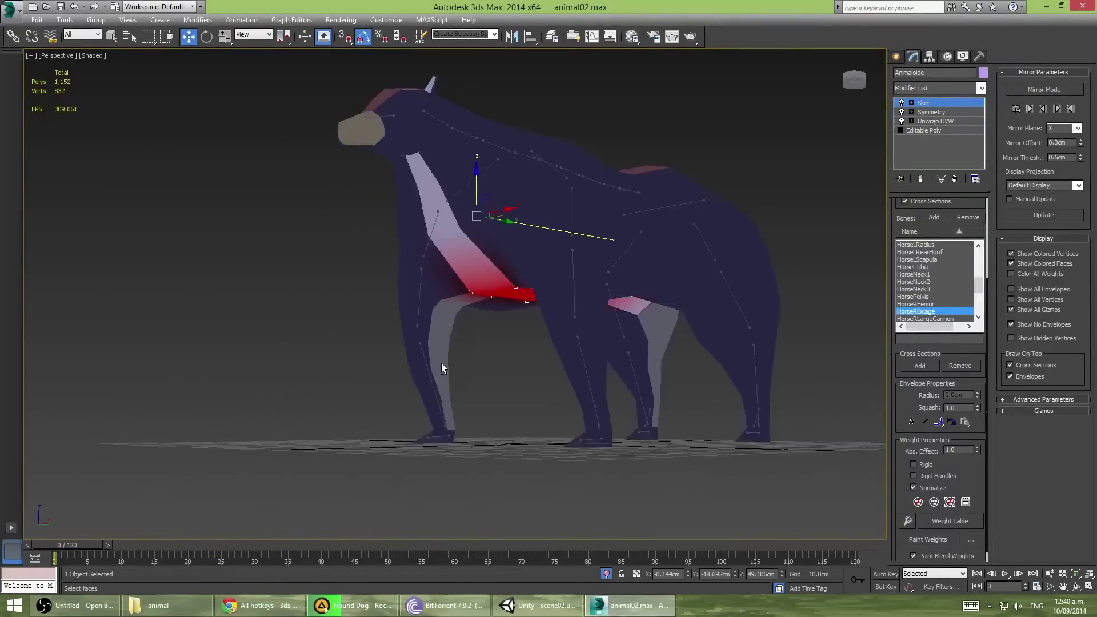
scroll(441, 362, "up", 3)
left_click_drag(85, 546, 105, 547)
key("F3")
key("w")
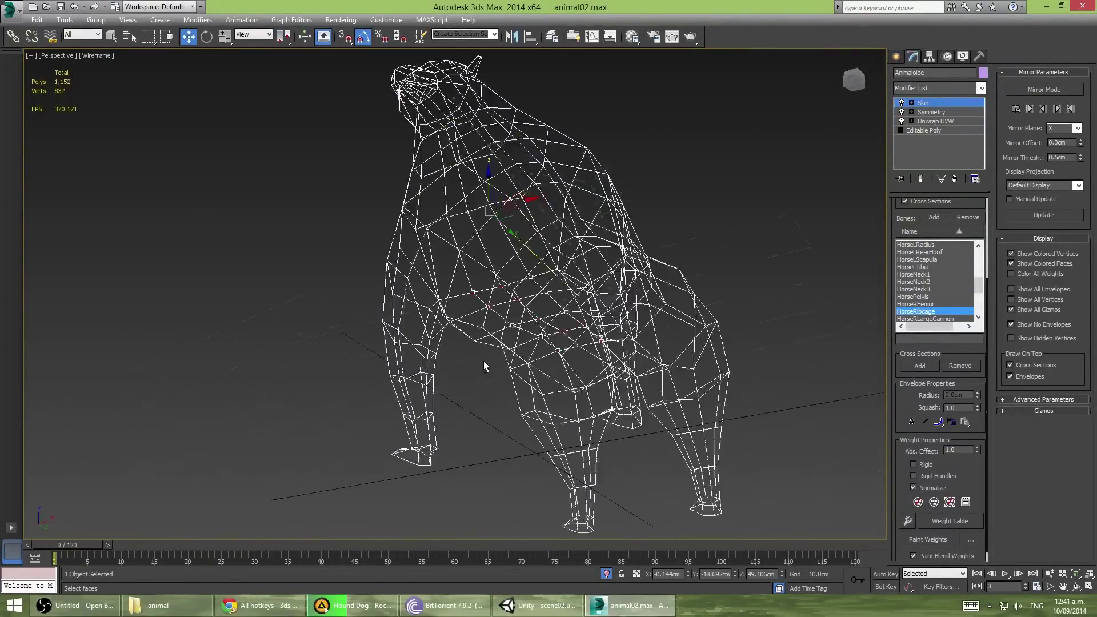
Orbit under and beside the belly and scrub to frame 40 to inspect deformation.
mouse_move(484, 362)
middle_mouse_down("alt")
mouse_move(472, 261)
mouse_move(612, 301)
middle_mouse_up("alt")
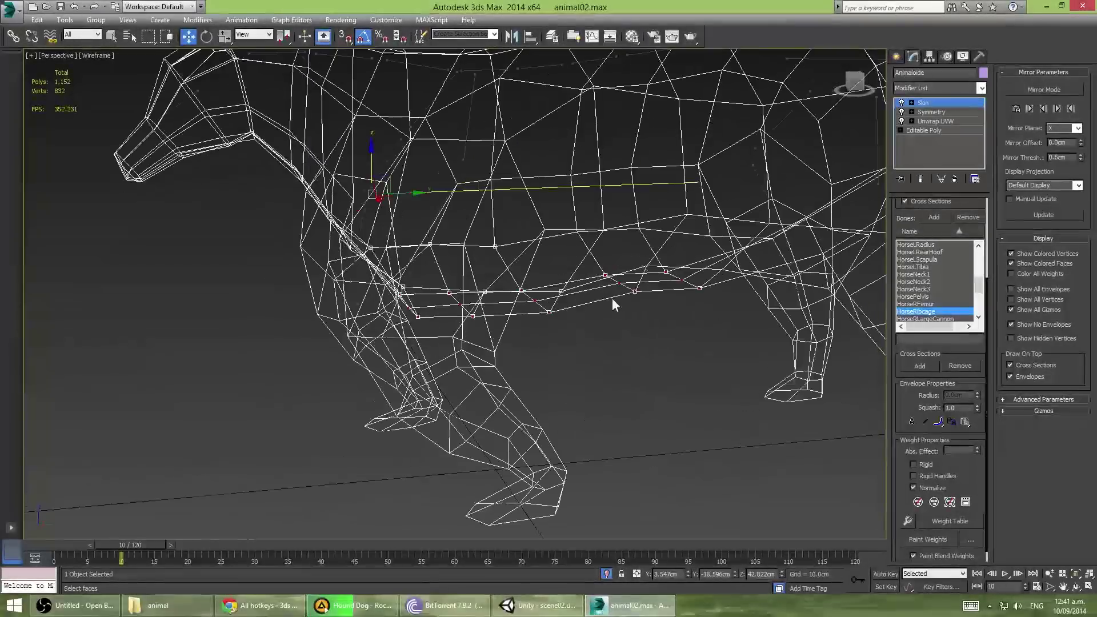
mouse_move(130, 545)
left_mouse_down()
mouse_move(327, 550)
mouse_move(75, 544)
mouse_move(321, 546)
left_mouse_up()
key("F3")
key("F3")
key("w")
mouse_move(400, 343)
middle_mouse_down("alt")
mouse_move(546, 292)
mouse_move(357, 249)
mouse_move(400, 343)
middle_mouse_up("alt")
left_click_drag(320, 545, 63, 544)
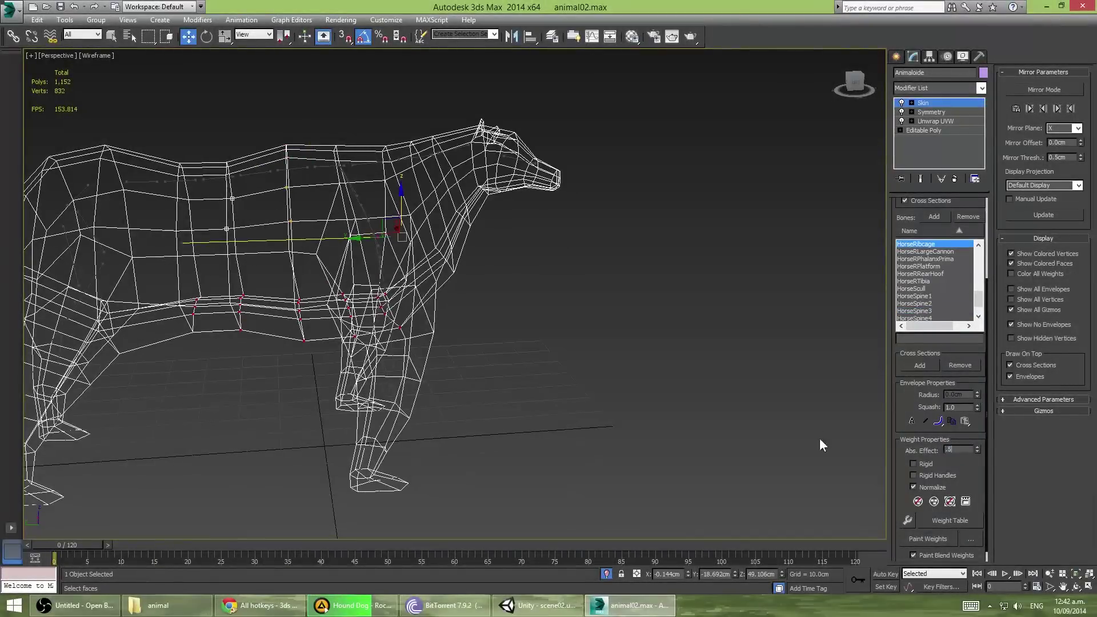
scroll(326, 287, "up", 2)
Select the vertices along the belly and weight them to the HorseRibcage bone.
middle_click_drag(10, 520, 289, 179, "alt")
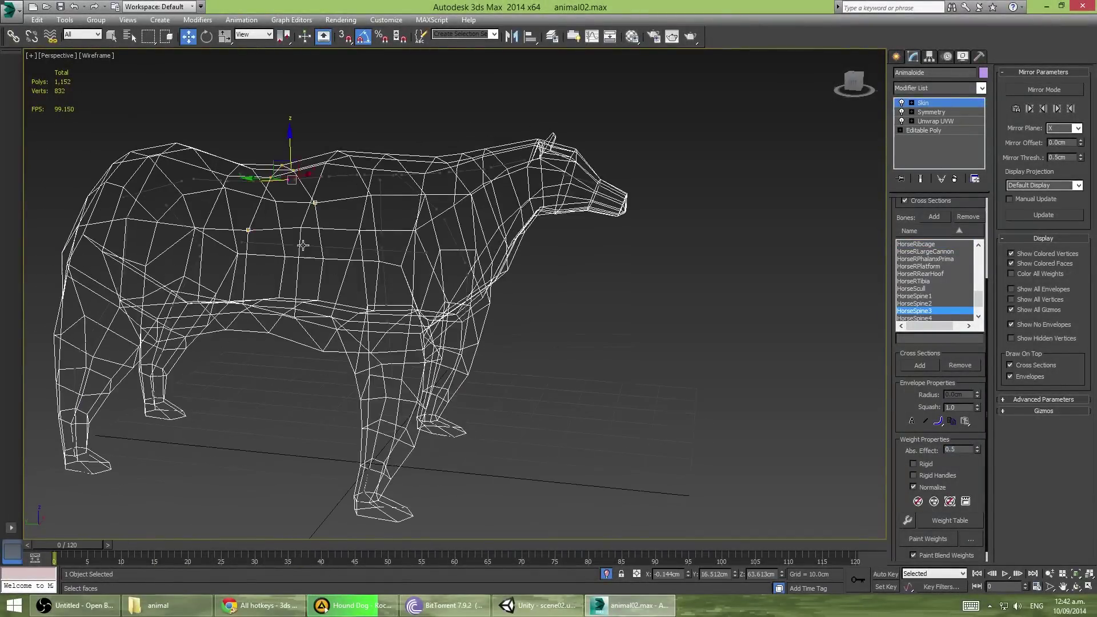
key("w")
left_click(219, 240)
middle_click_drag(317, 293, 349, 269, "alt")
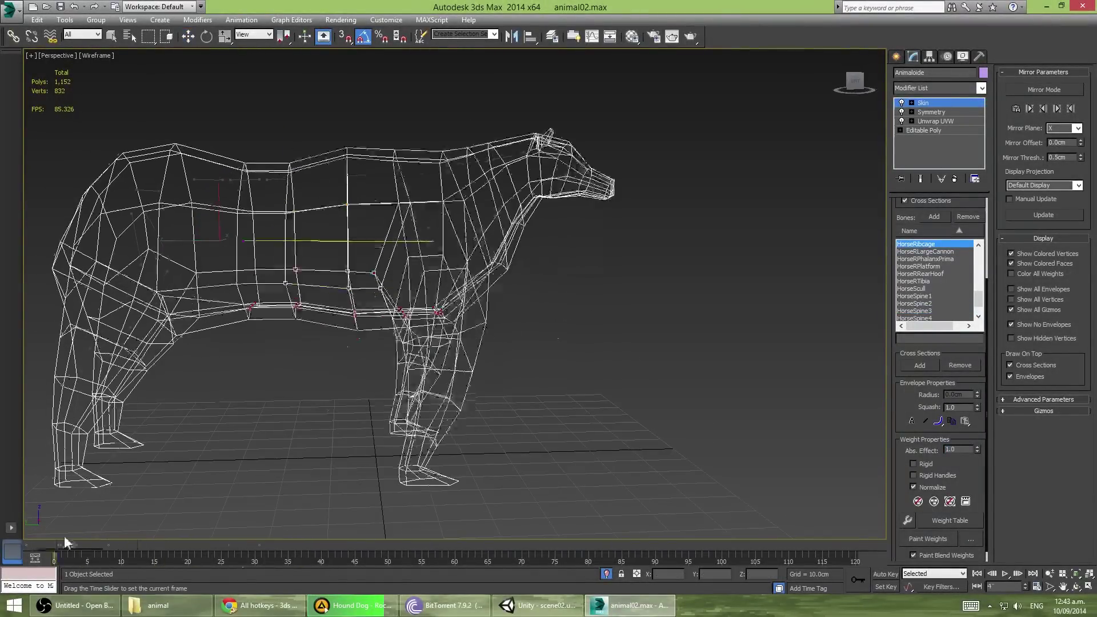
Return to frame 0, view the animal from the rear and select the HorseRibcage bone.
middle_click_drag(247, 376, 276, 351, "alt")
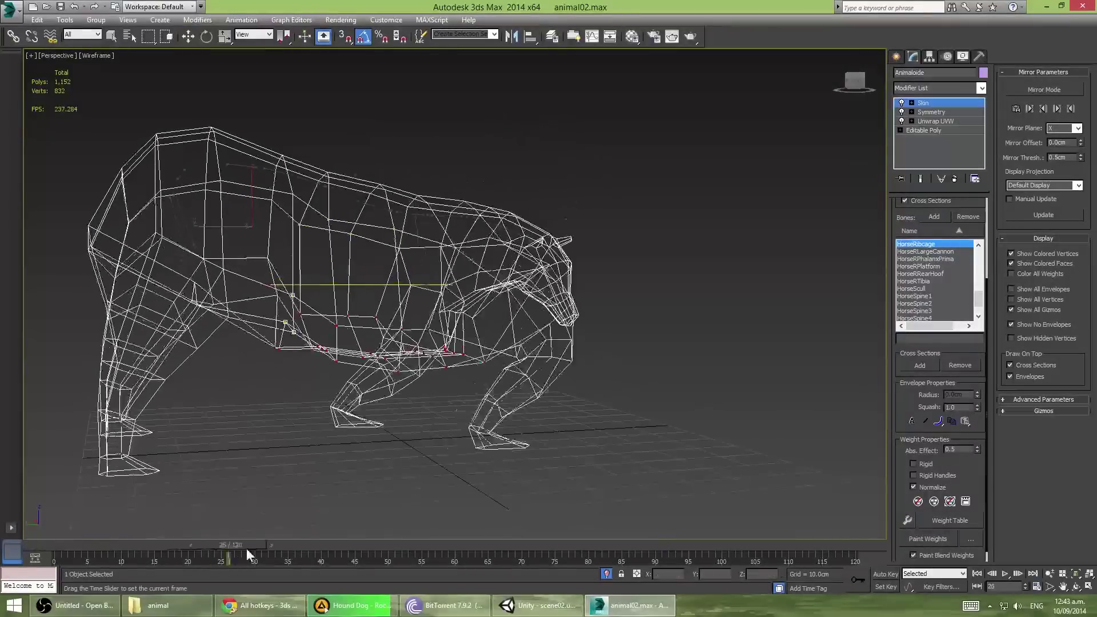
middle_click_drag(104, 546, 234, 455, "alt")
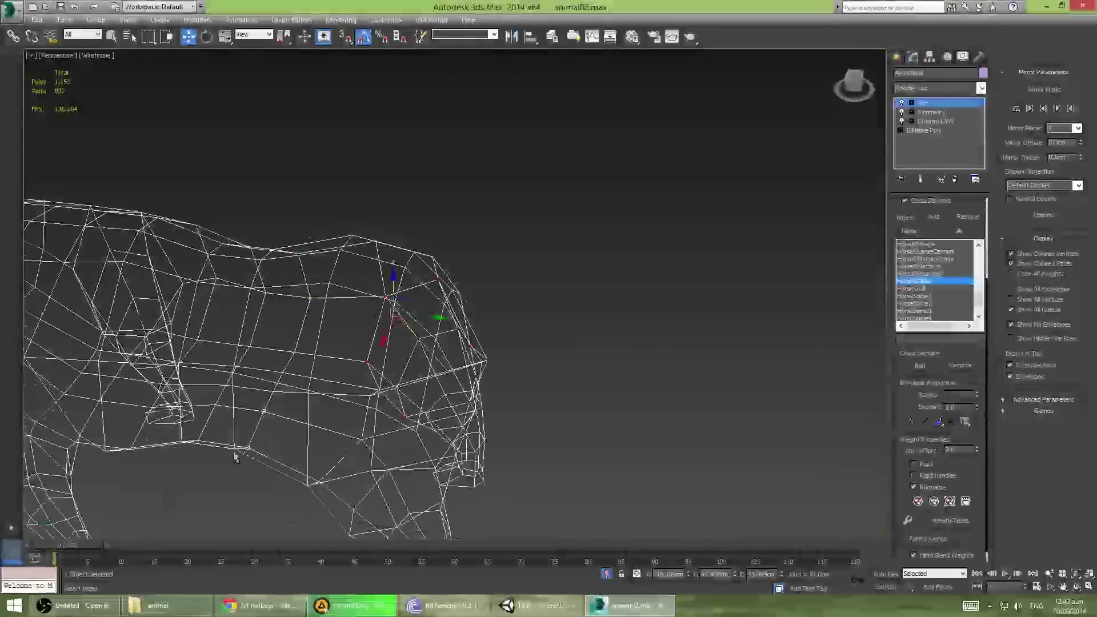
left_click_drag(198, 557, 54, 557)
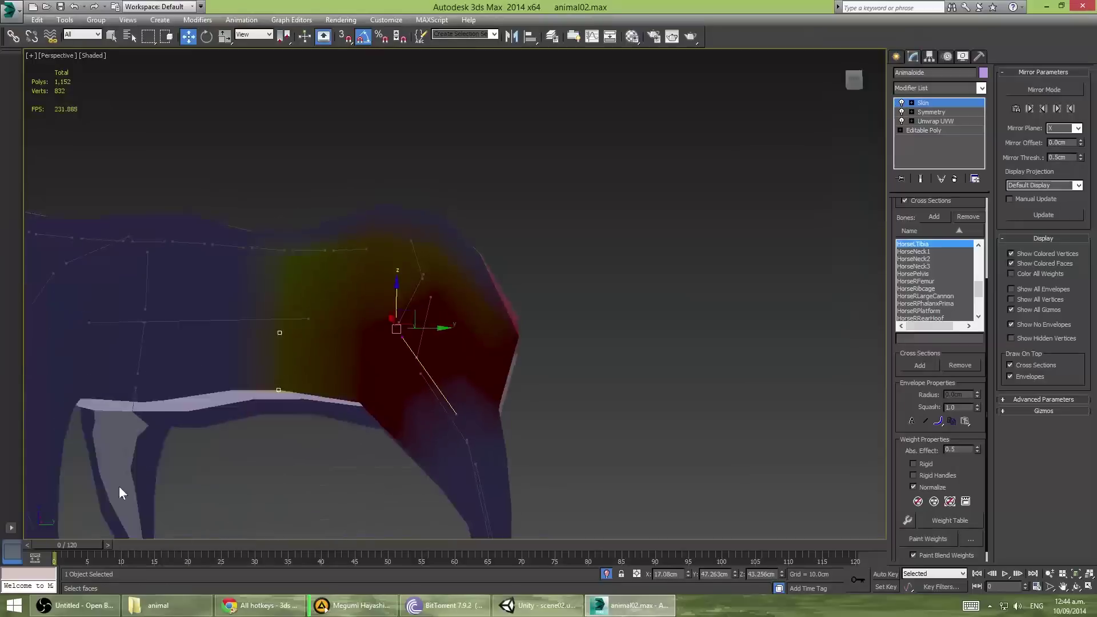
key("w")
middle_click_drag(547, 466, 424, 379, "alt")
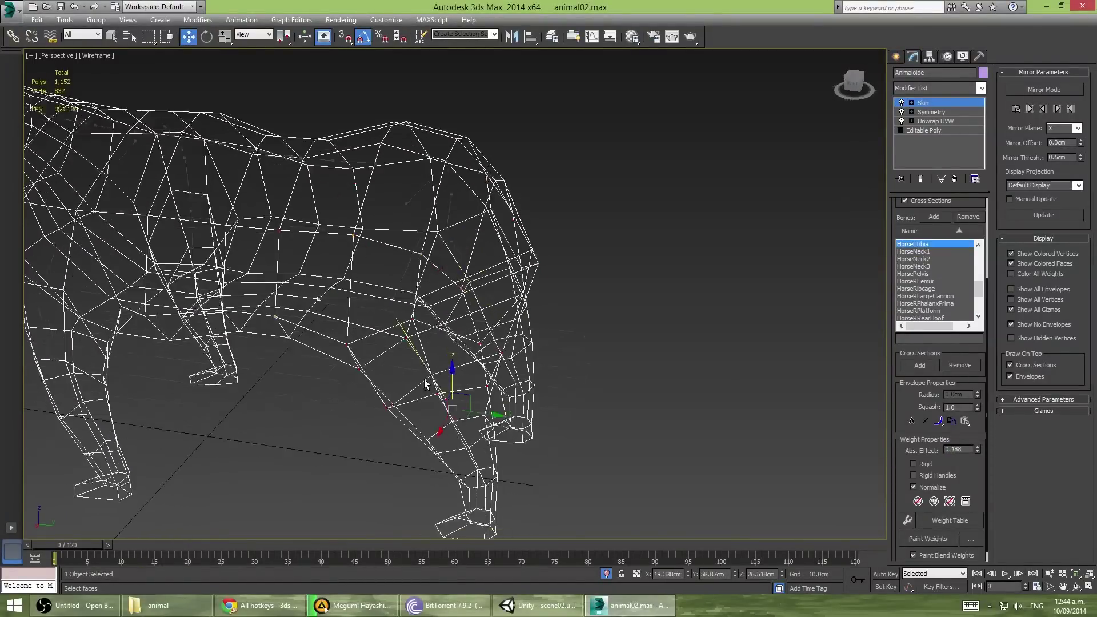
left_click(424, 379)
Play the animation with weight colours shown, then select the HorseSpine2 bone.
key("F3")
key("slash")
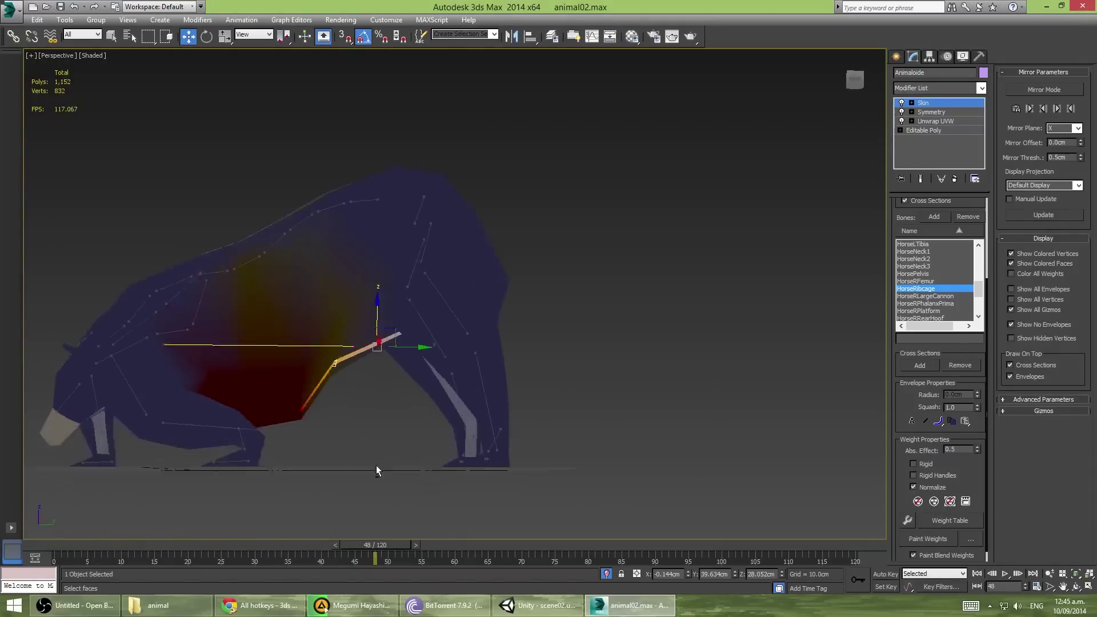
middle_click_drag(376, 465, 441, 452, "alt")
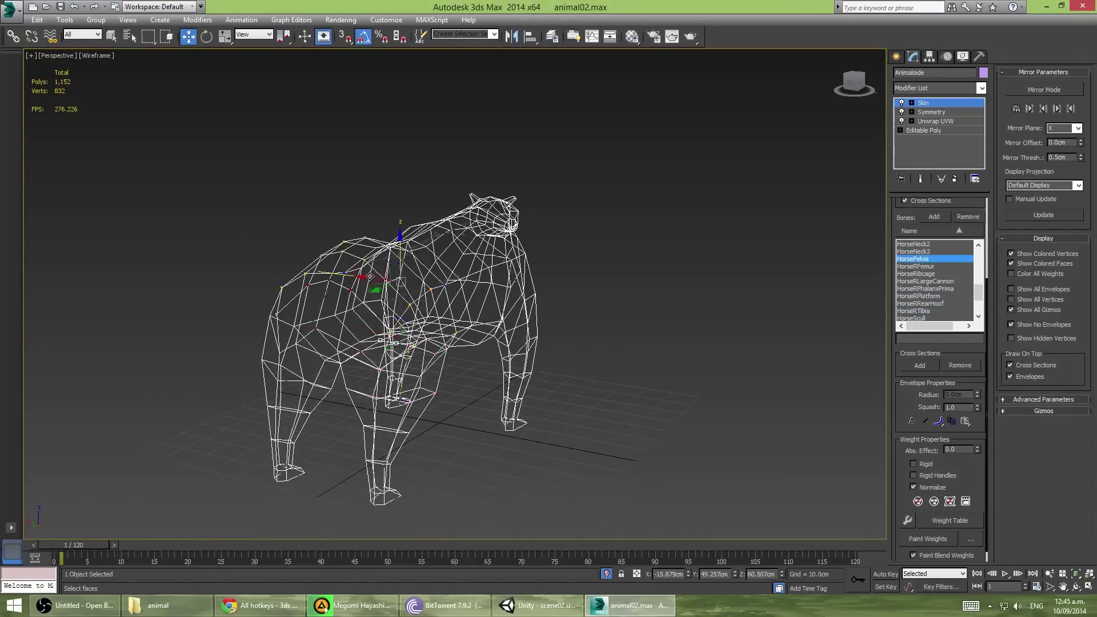
middle_click_drag(330, 336, 336, 316, "alt")
left_click(336, 315)
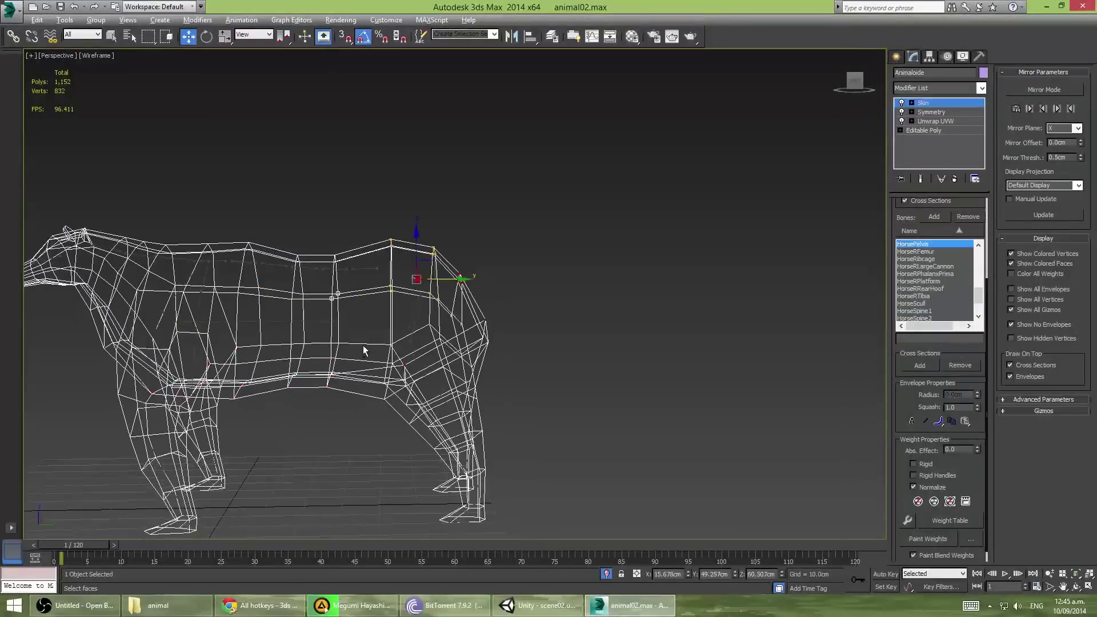
Check the HorseSpine2 belly deformation from side and front views at frame 0.
middle_click_drag(240, 492, 381, 372, "alt")
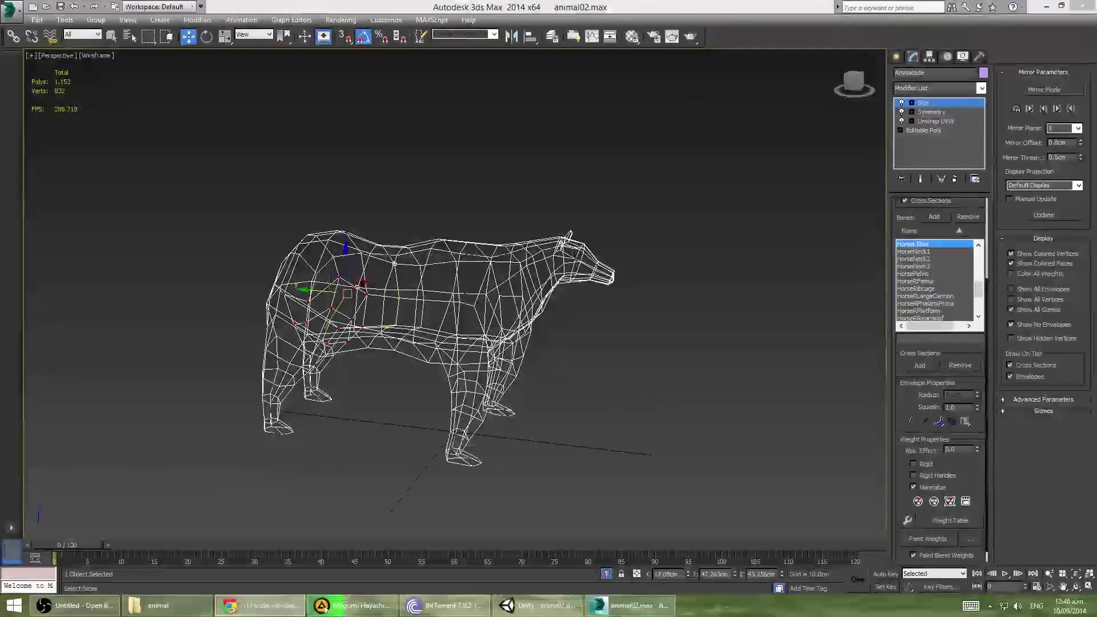
middle_click_drag(390, 269, 349, 249)
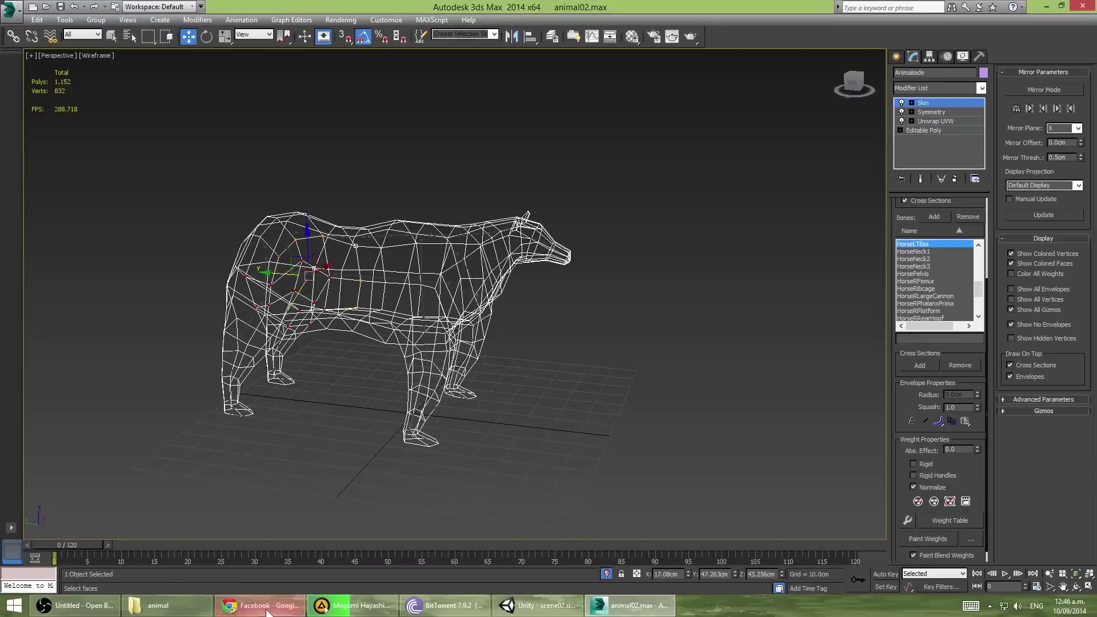
middle_click_drag(425, 324, 380, 316)
scroll(379, 316, "up", 3)
key("F3")
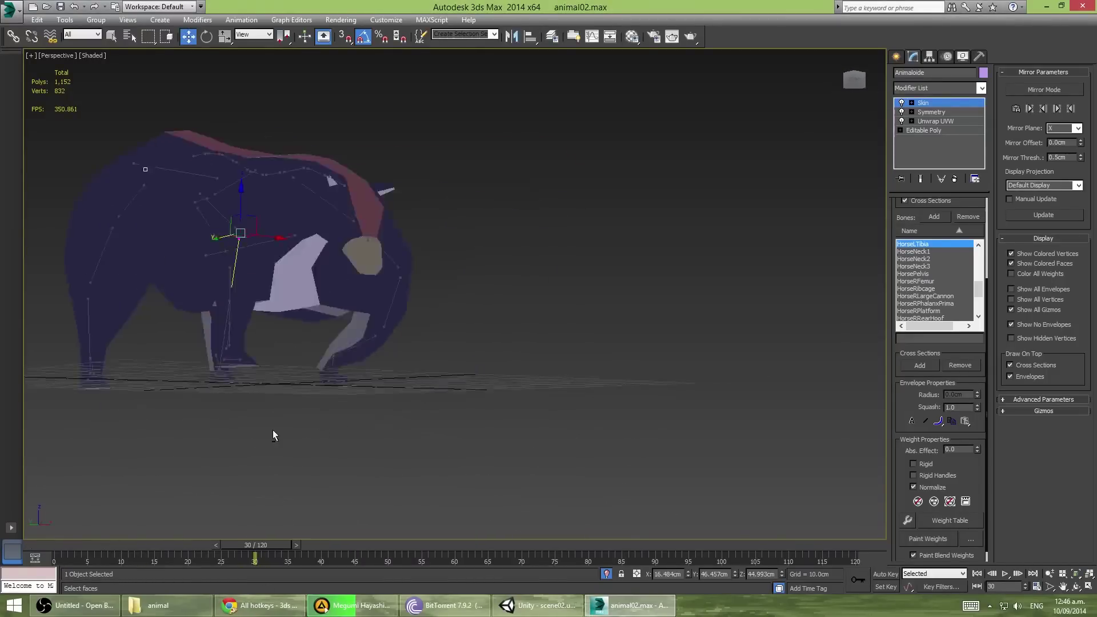
middle_click_drag(273, 435, 204, 358, "alt")
key("Home")
middle_click_drag(189, 312, 226, 428, "alt")
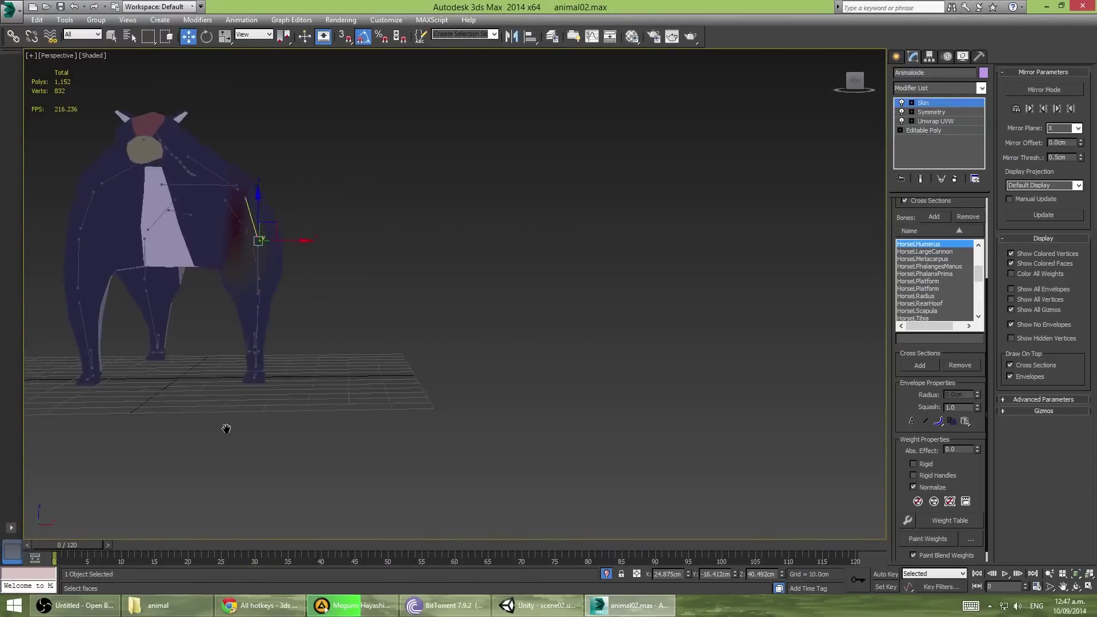
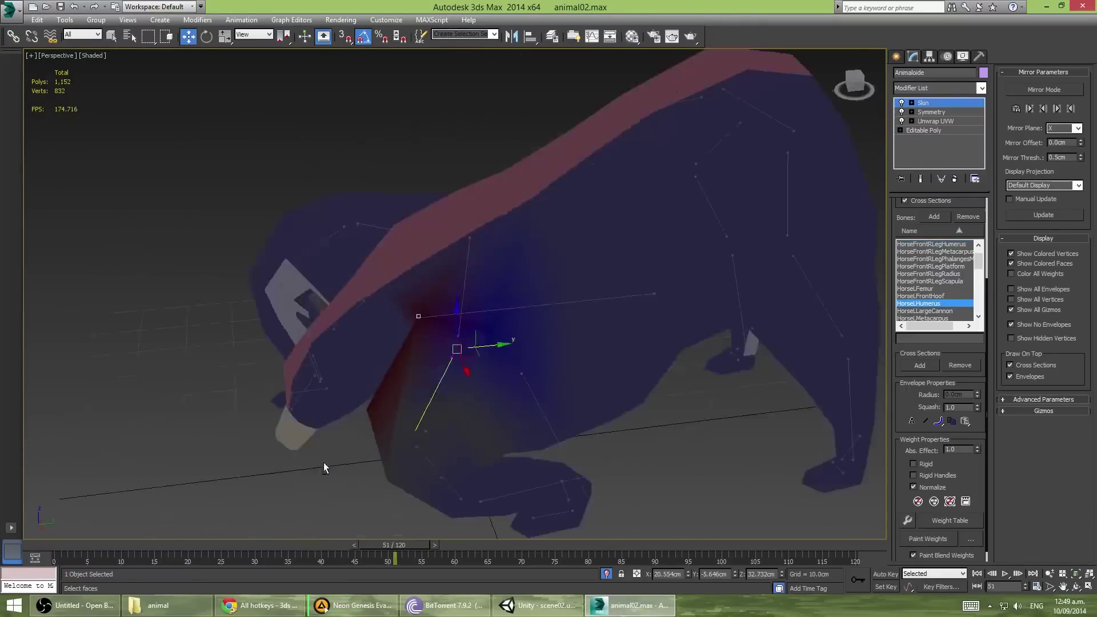
Raise the selected neck and ribcage vertices' weight to 0.38, checking frames 19 and 32.
left_click_drag(75, 544, 257, 558)
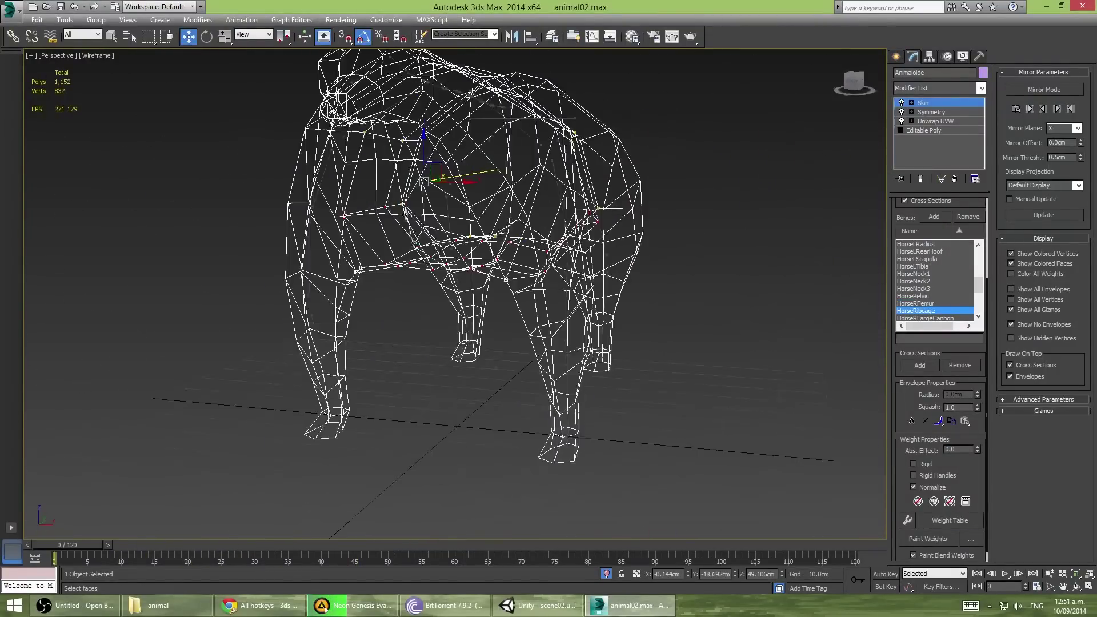
left_click_drag(67, 545, 375, 541)
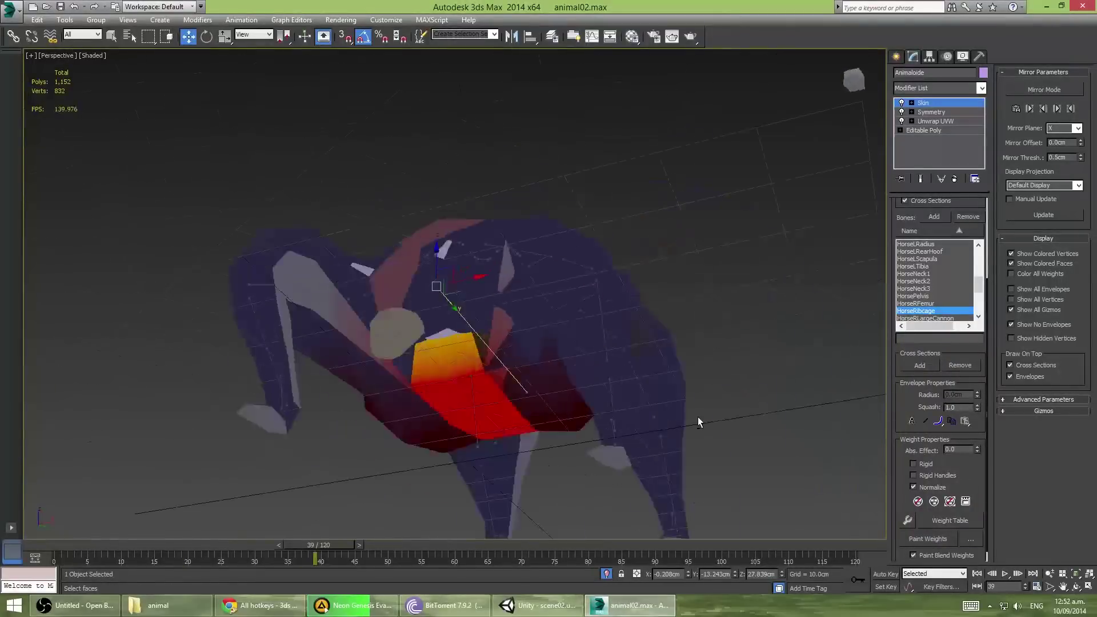
mouse_move(315, 544)
left_mouse_down()
mouse_move(207, 548)
mouse_move(272, 554)
left_mouse_up()
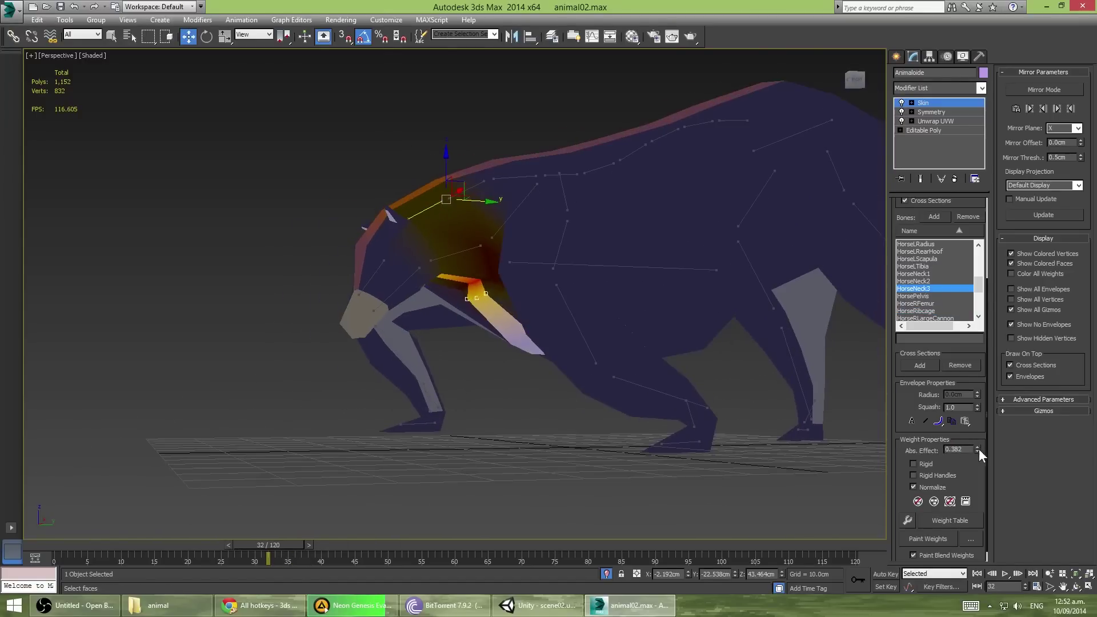
mouse_move(977, 449)
left_mouse_down()
mouse_move(979, 466)
mouse_move(978, 446)
left_mouse_up()
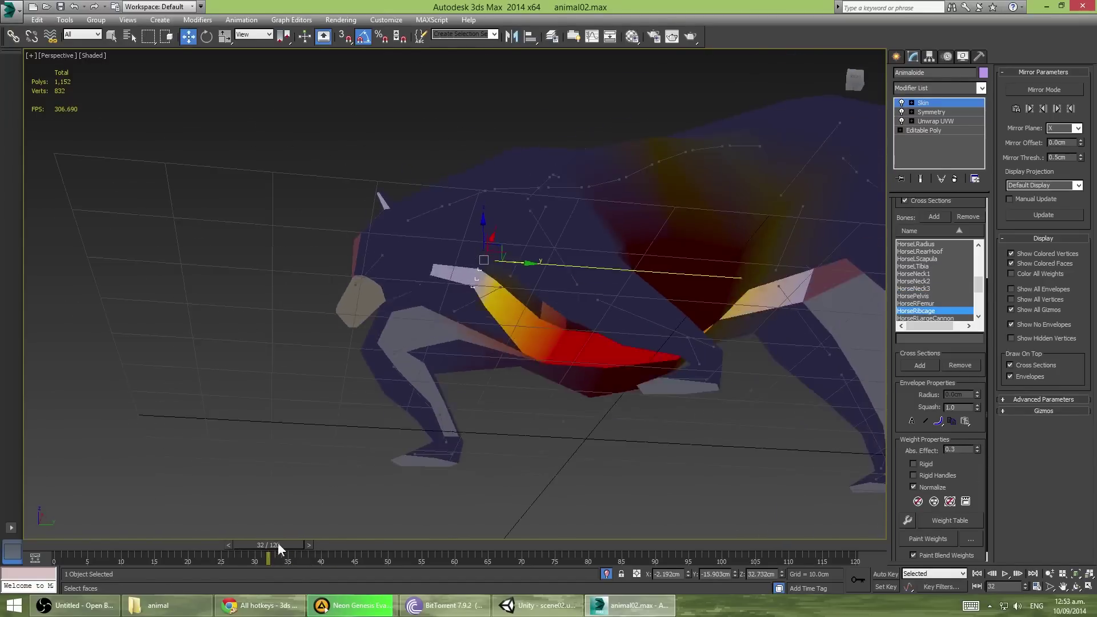
left_click_drag(278, 543, 341, 545)
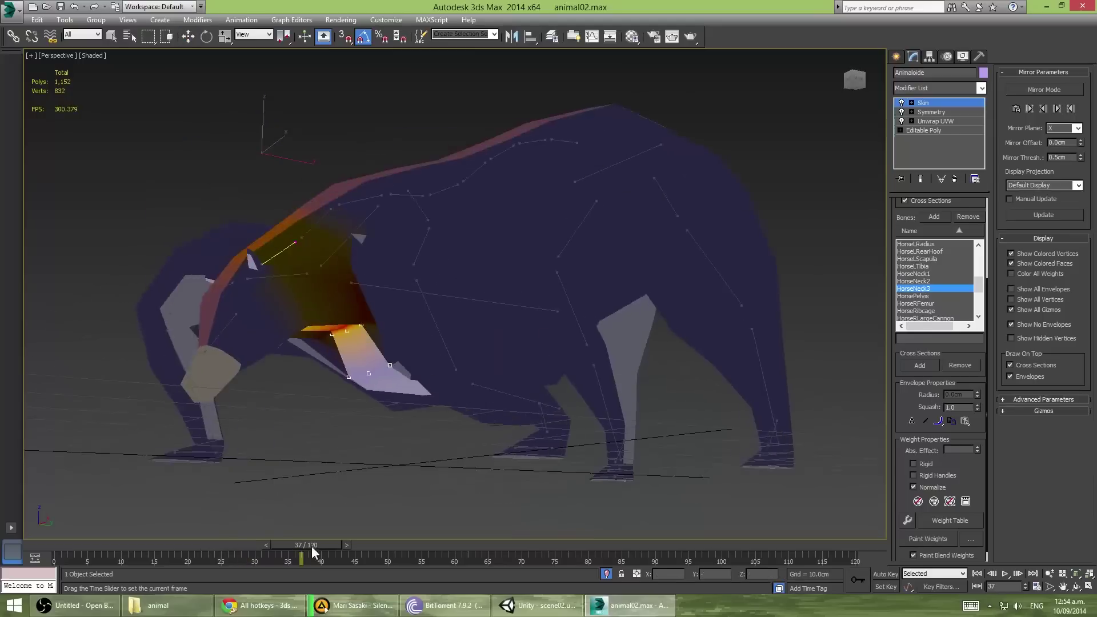
mouse_move(633, 392)
middle_mouse_down("alt")
mouse_move(383, 417)
mouse_move(406, 395)
mouse_move(479, 413)
mouse_move(415, 337)
middle_mouse_up("alt")
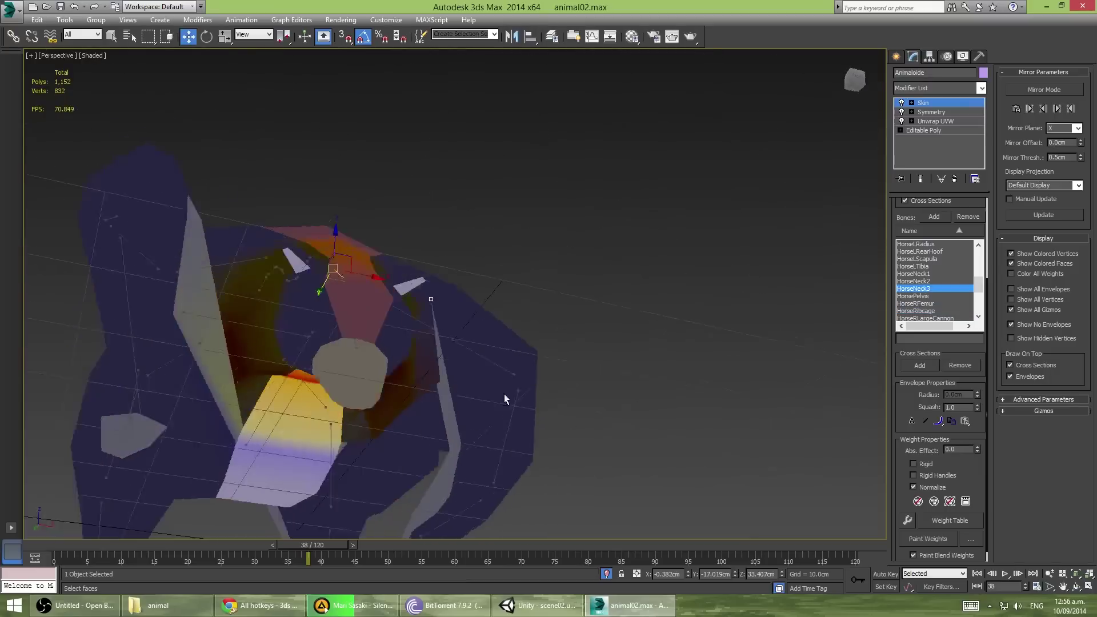
left_click(193, 558)
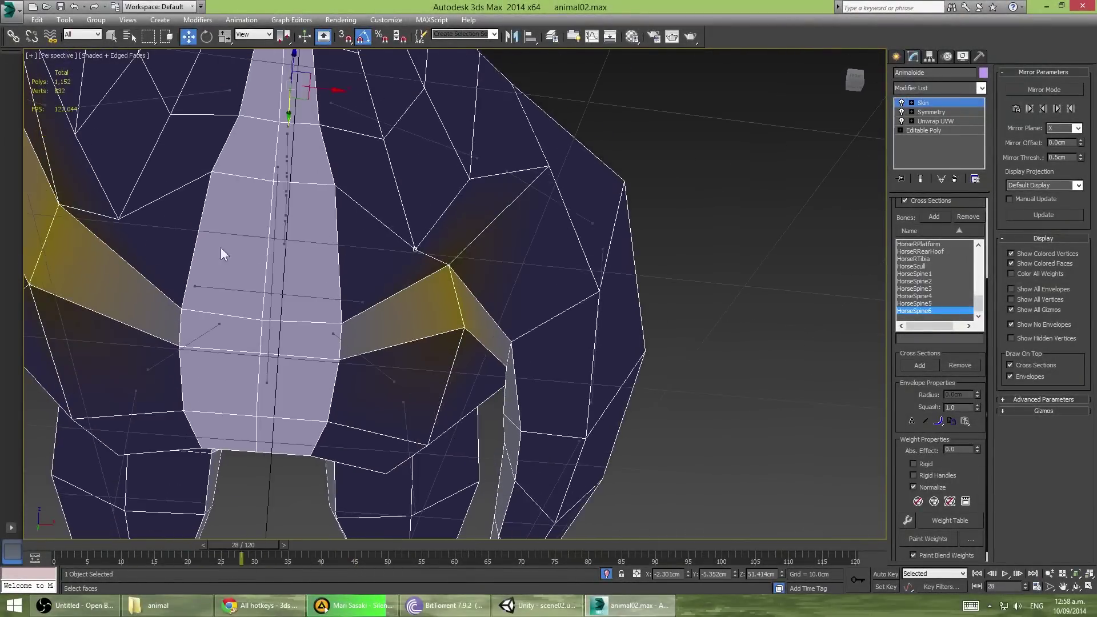
Inspect the horse's front shoulder from low front angles at frames 27 and 32.
scroll(223, 255, "down", 5)
scroll(447, 261, "down", 4)
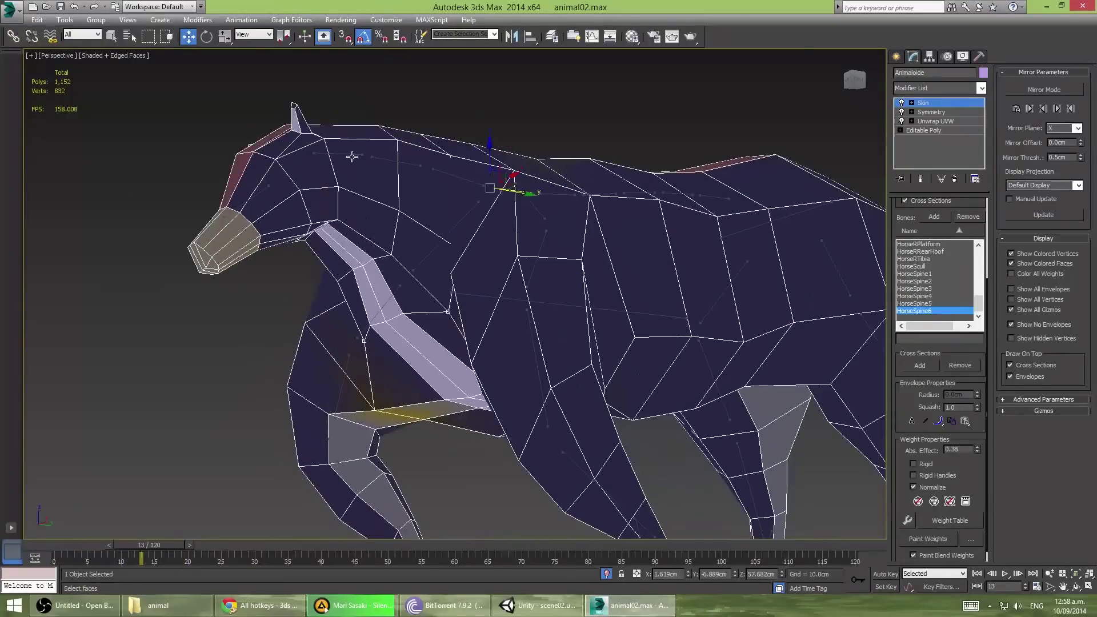
mouse_move(296, 499)
middle_mouse_down("alt")
mouse_move(367, 487)
mouse_move(93, 522)
mouse_move(412, 477)
mouse_move(306, 514)
mouse_move(439, 448)
middle_mouse_up("alt")
mouse_move(248, 545)
left_mouse_down()
mouse_move(235, 545)
mouse_move(298, 547)
mouse_move(261, 546)
left_mouse_up()
mouse_move(262, 546)
middle_mouse_down("alt")
mouse_move(396, 486)
mouse_move(540, 318)
mouse_move(705, 368)
mouse_move(362, 353)
mouse_move(598, 367)
mouse_move(526, 292)
mouse_move(293, 338)
mouse_move(110, 329)
mouse_move(328, 331)
middle_mouse_up("alt")
key("w")
key("Home")
left_click(269, 553)
mouse_move(424, 576)
middle_mouse_down("alt")
mouse_move(539, 391)
mouse_move(485, 427)
mouse_move(572, 454)
mouse_move(712, 410)
middle_mouse_up("alt")
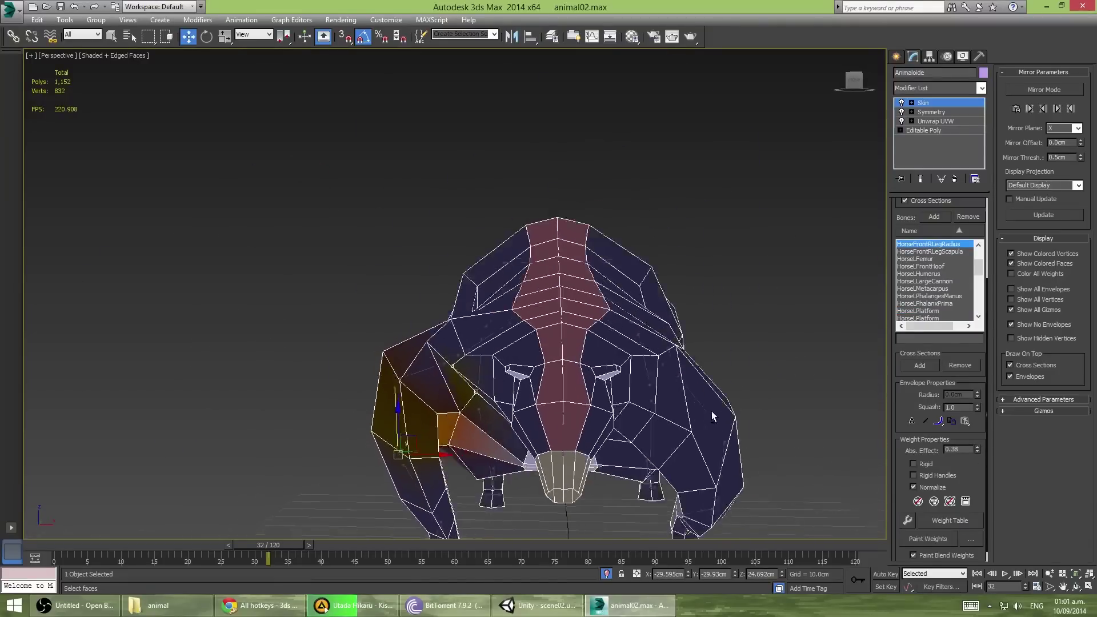
middle_click_drag(546, 368, 660, 425, "alt")
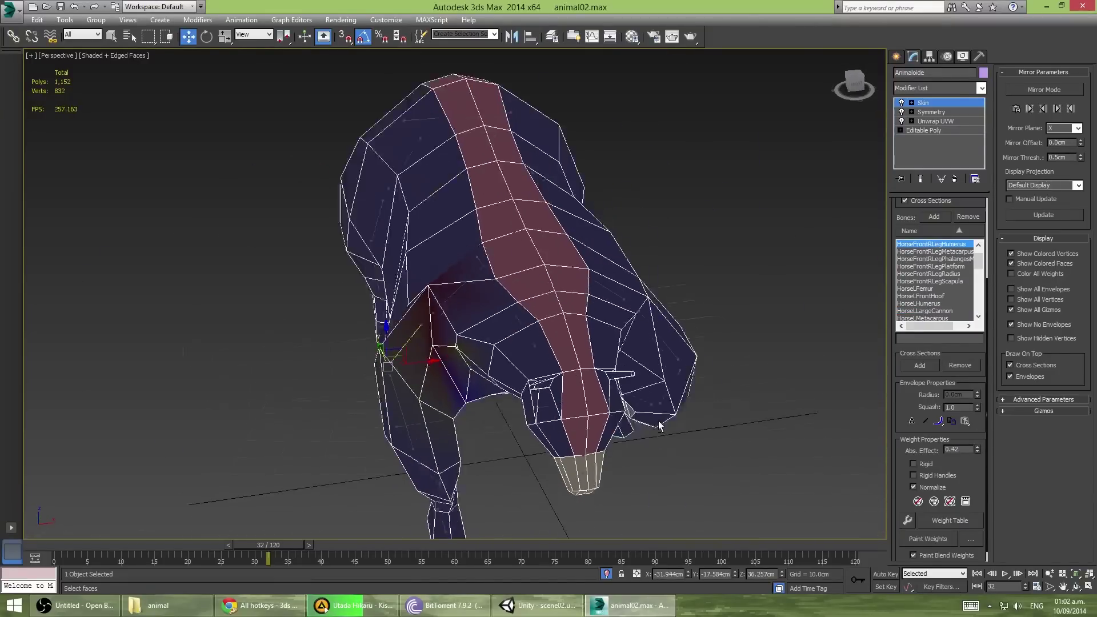
Set the shoulder vertices' weight to 0.5, checking the leg at frames 29 and 31.
left_click_drag(255, 550, 55, 549)
mouse_move(366, 343)
middle_mouse_down("alt")
mouse_move(435, 332)
mouse_move(400, 320)
mouse_move(592, 274)
middle_mouse_up("alt")
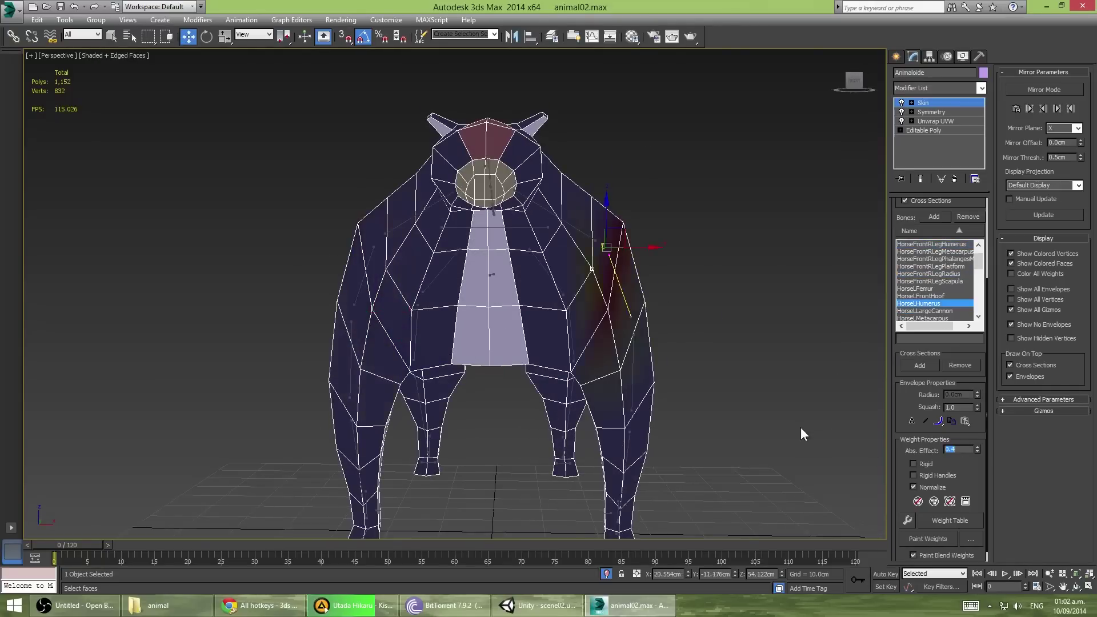
key("slash")
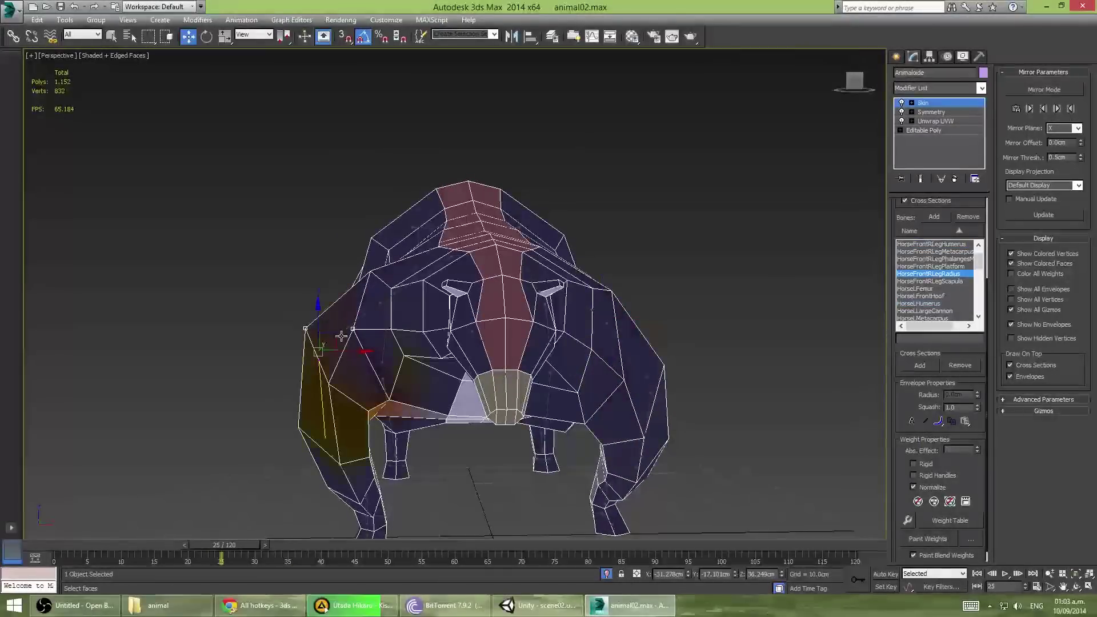
mouse_move(346, 333)
middle_mouse_down("alt")
mouse_move(783, 397)
mouse_move(475, 360)
mouse_move(526, 416)
middle_mouse_up("alt")
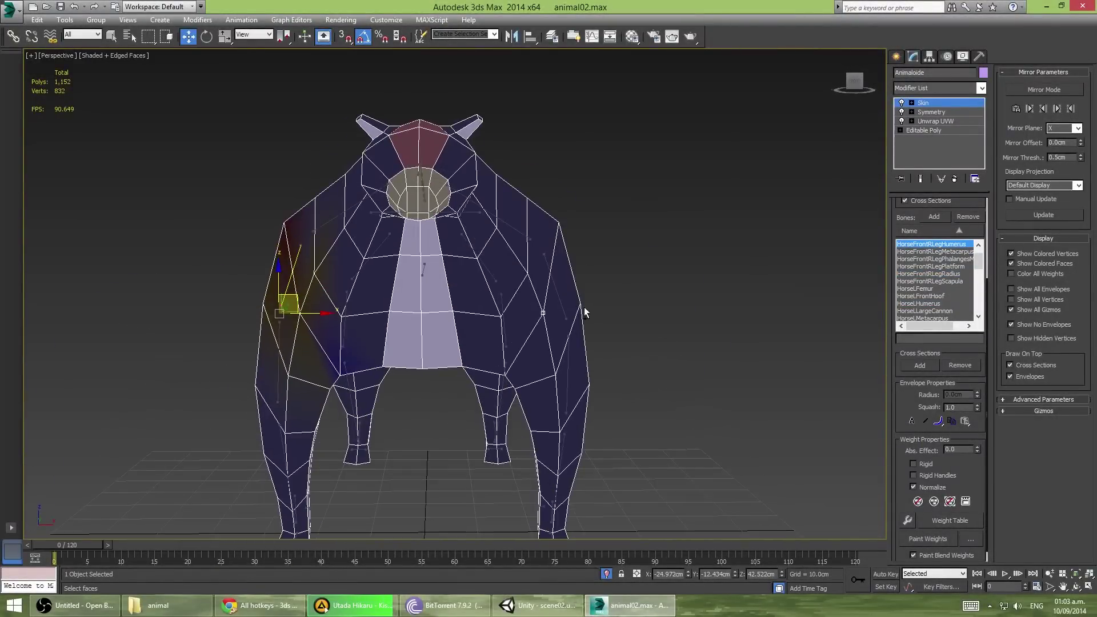
left_click_drag(67, 545, 324, 572)
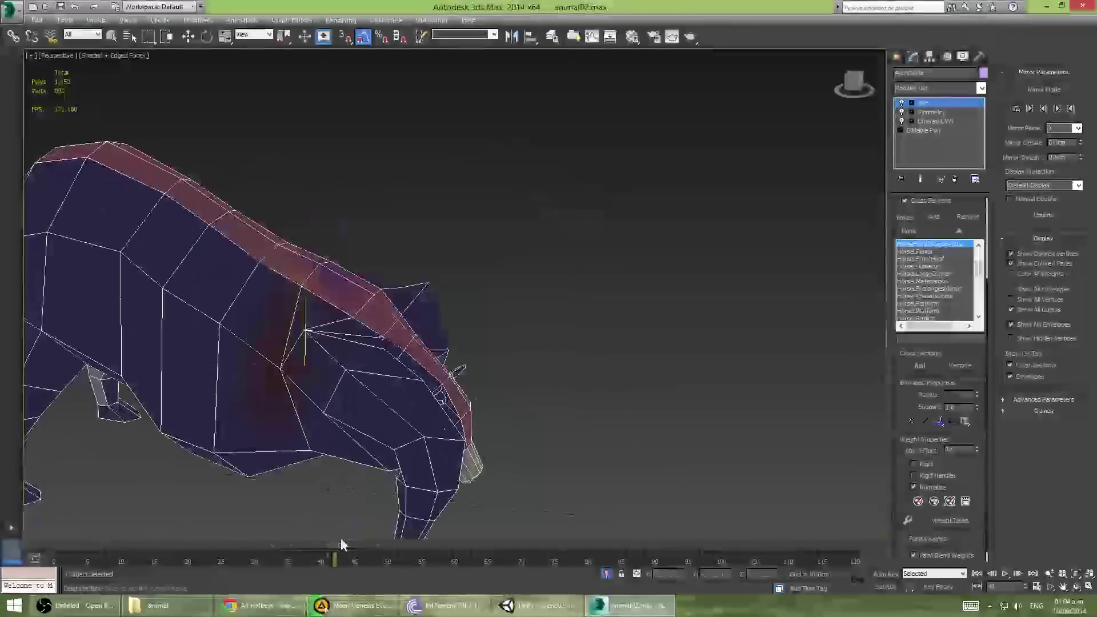
left_click_drag(342, 544, 280, 564)
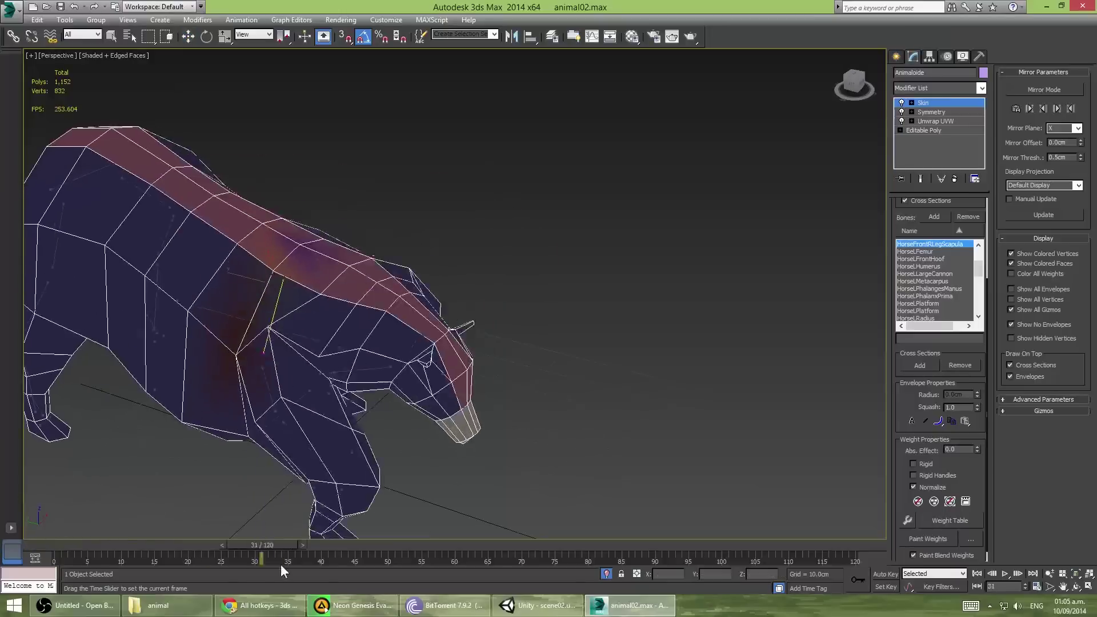
mouse_move(343, 366)
middle_mouse_down("alt")
mouse_move(306, 339)
mouse_move(488, 246)
middle_mouse_up("alt")
key("Home")
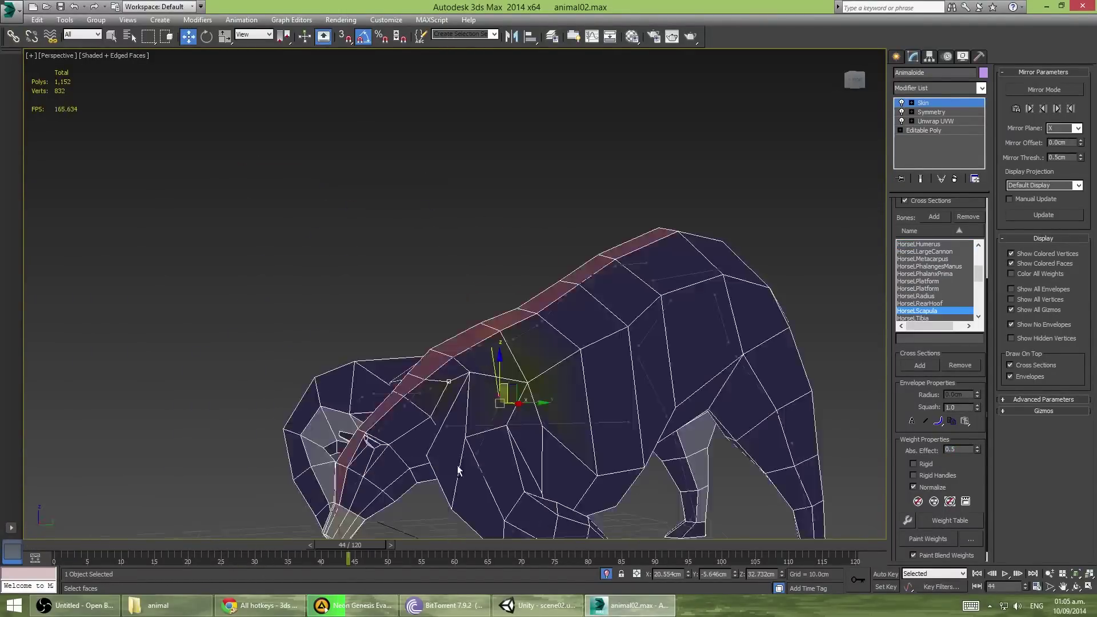
mouse_move(294, 573)
left_mouse_down()
mouse_move(126, 563)
mouse_move(213, 557)
left_mouse_up()
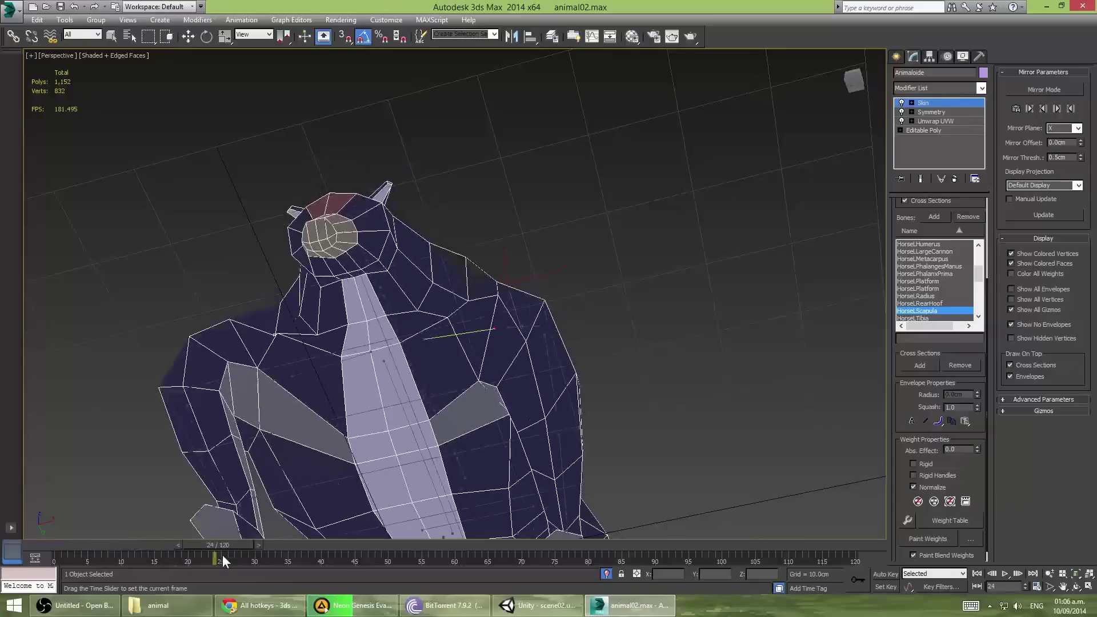
Pick the HorseLHumerus envelope and review its weights from left and perspective views.
key("l")
left_click_drag(87, 550, 58, 551)
left_click(950, 520)
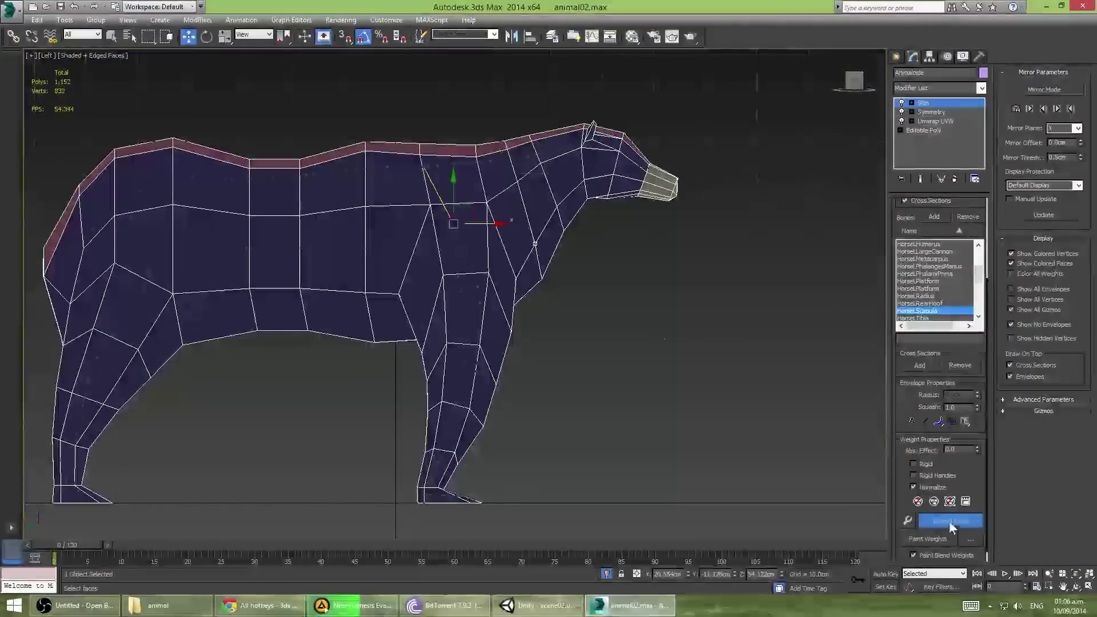
left_click(869, 315)
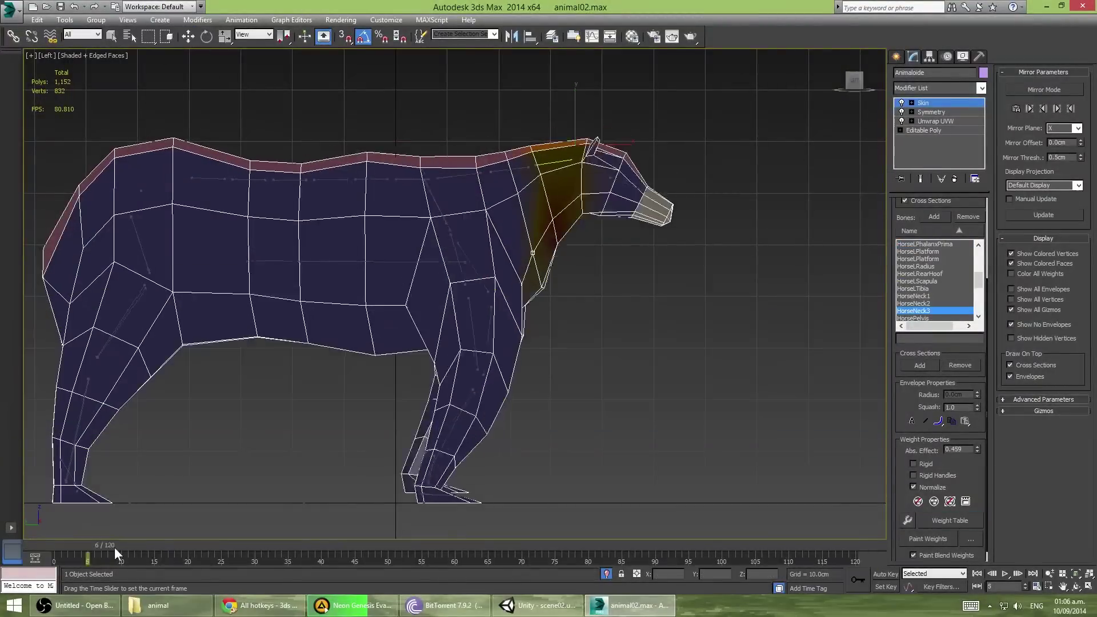
middle_click_drag(270, 531, 612, 302, "alt")
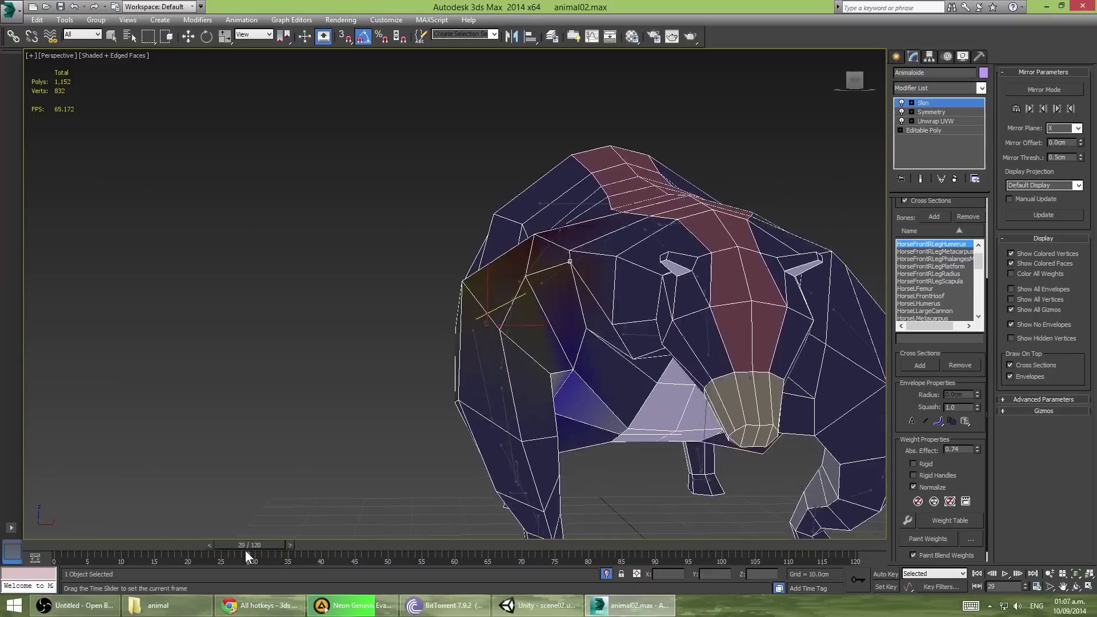
left_click(651, 294)
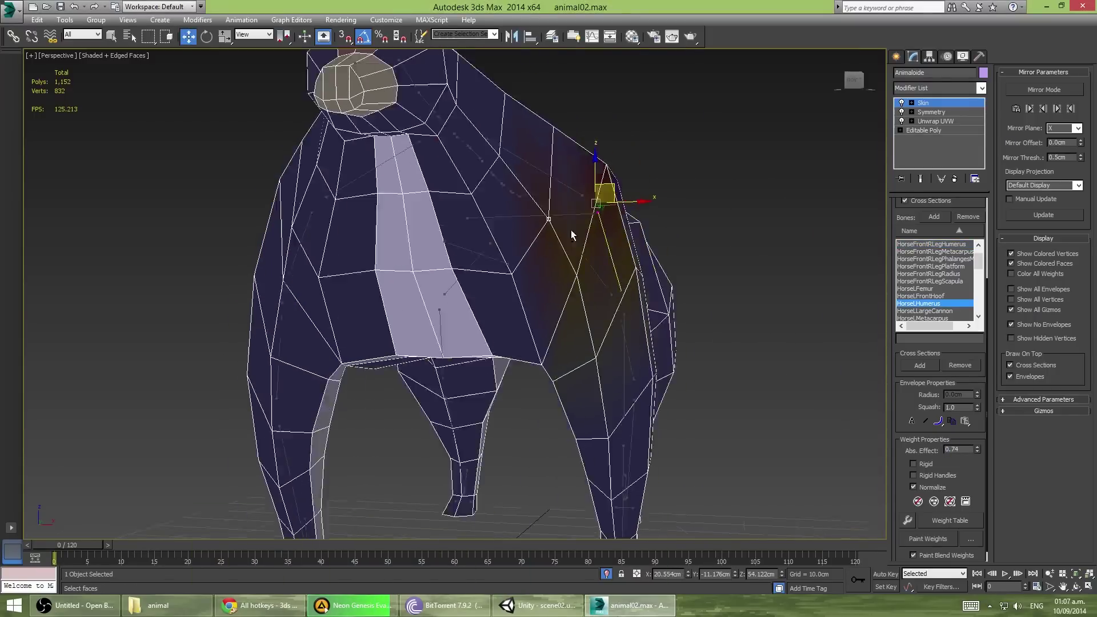
left_click_drag(68, 546, 105, 552)
scroll(343, 286, "down", 5)
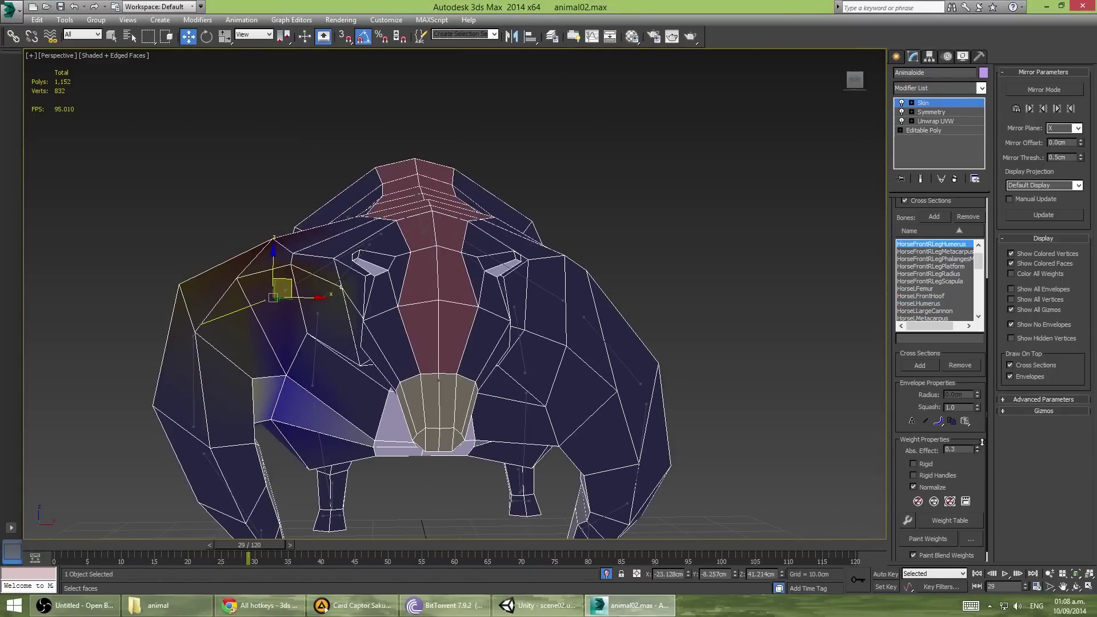
key("w")
middle_click_drag(343, 285, 543, 470, "alt")
key("Home")
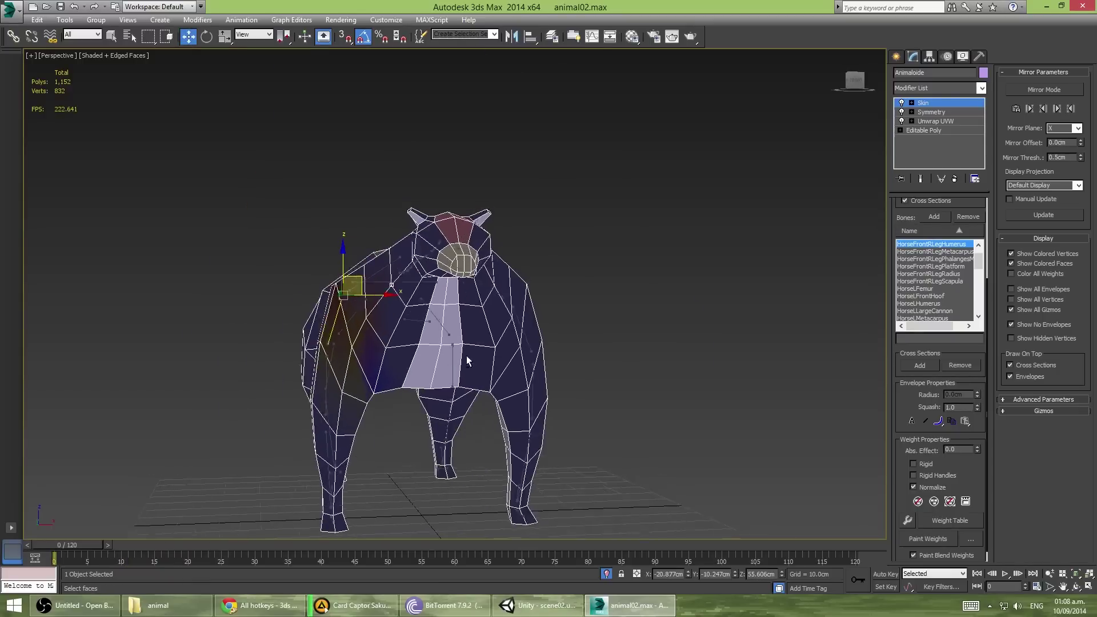
middle_click_drag(467, 359, 432, 302, "alt")
Inspect HorseNeck2, HorseFrontRLegHumerus and HorseRibcage weights while scrubbing frames 29–38.
left_click_drag(68, 544, 328, 557)
left_click_drag(97, 539, 276, 552)
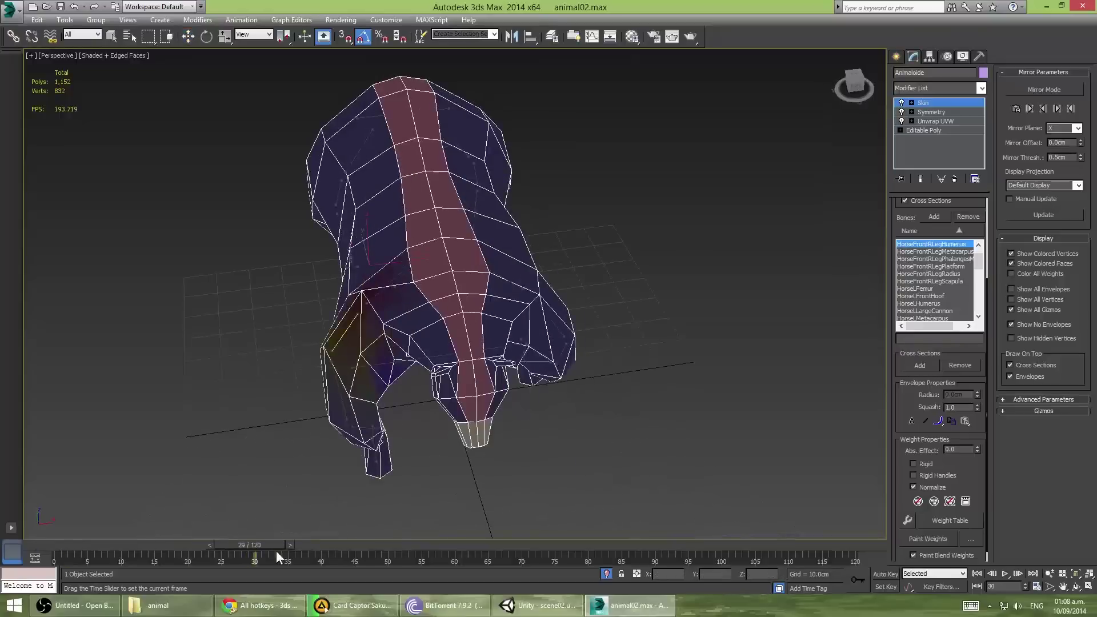
middle_click_drag(207, 544, 263, 504, "alt")
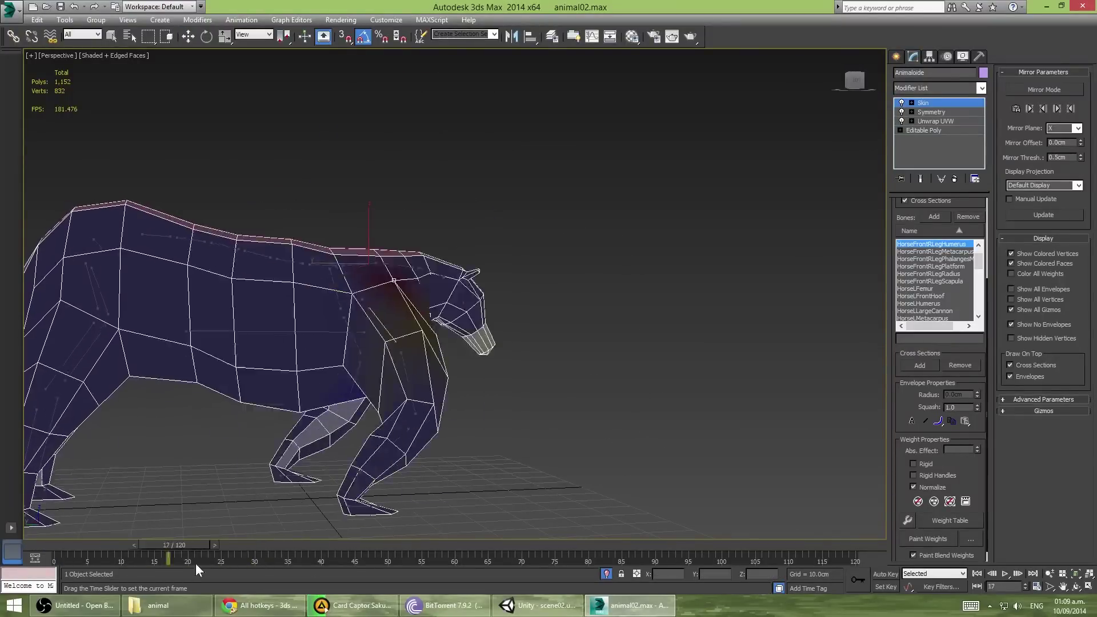
left_click(453, 217)
middle_click_drag(453, 217, 307, 418, "alt")
left_click_drag(241, 546, 97, 537)
left_click(379, 307)
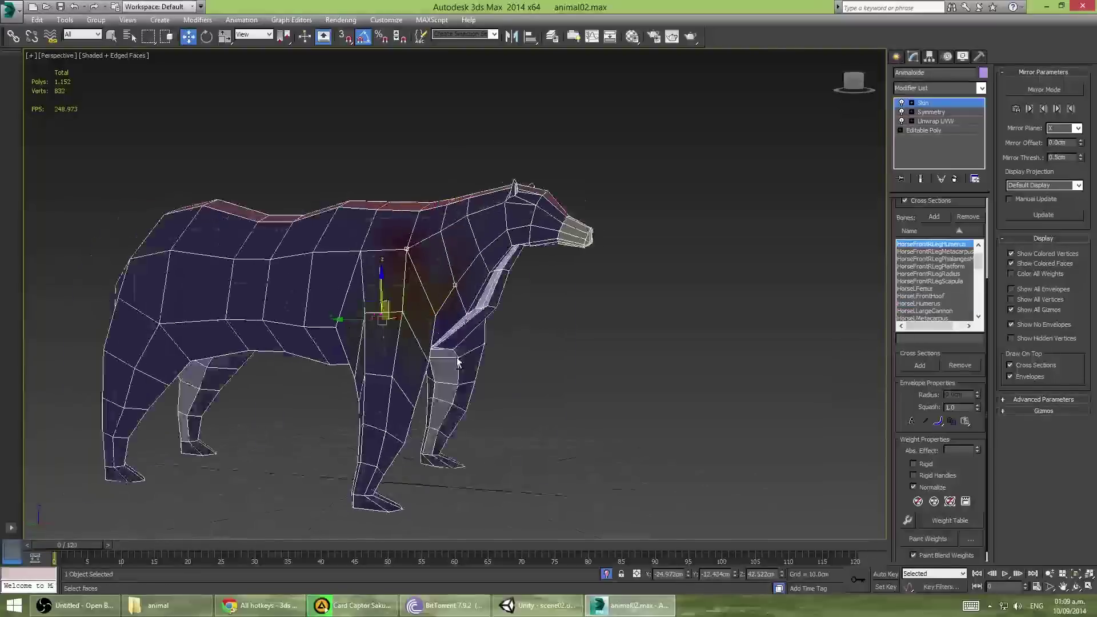
left_click_drag(197, 551, 57, 546)
left_click(409, 308)
left_click_drag(365, 559, 51, 537)
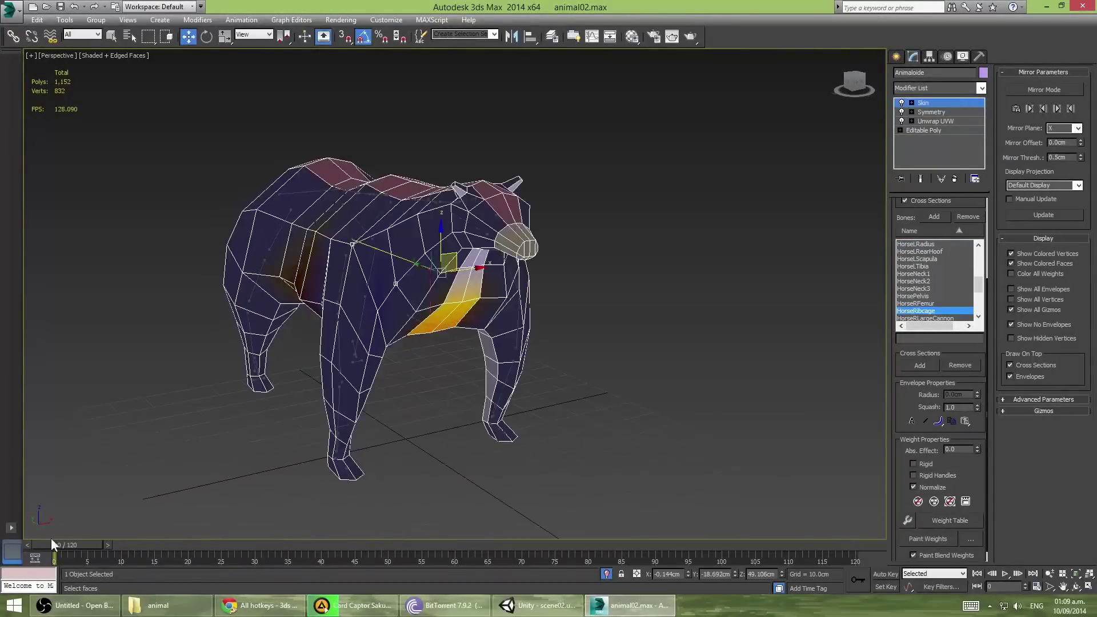
middle_click_drag(232, 522, 235, 408, "alt")
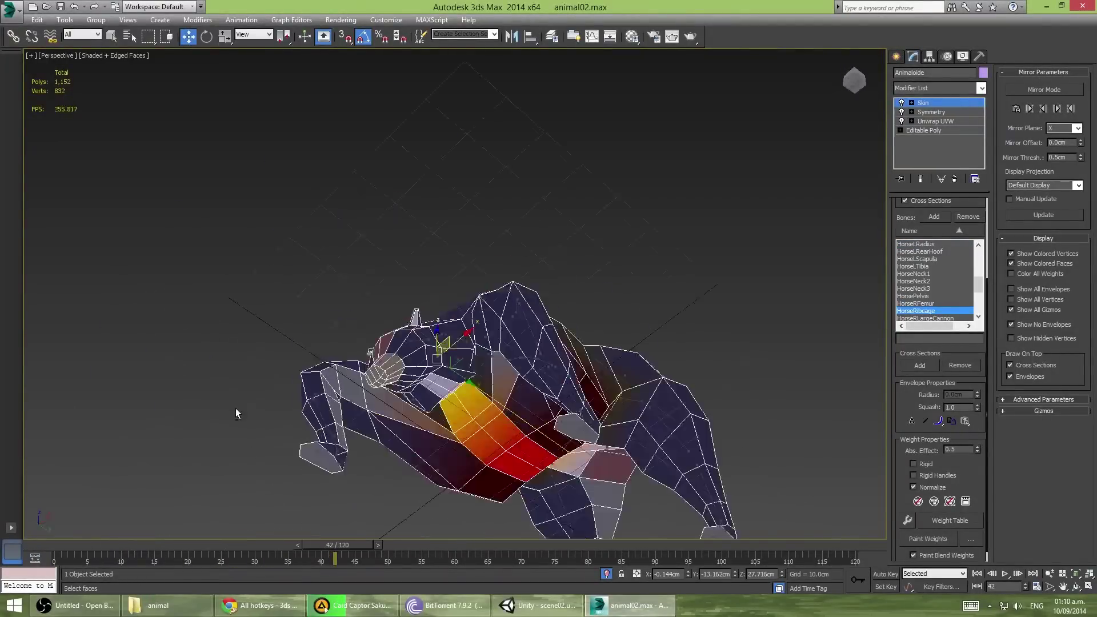
left_click_drag(268, 545, 28, 546)
mouse_move(341, 545)
left_mouse_down()
mouse_move(103, 537)
mouse_move(256, 545)
left_mouse_up()
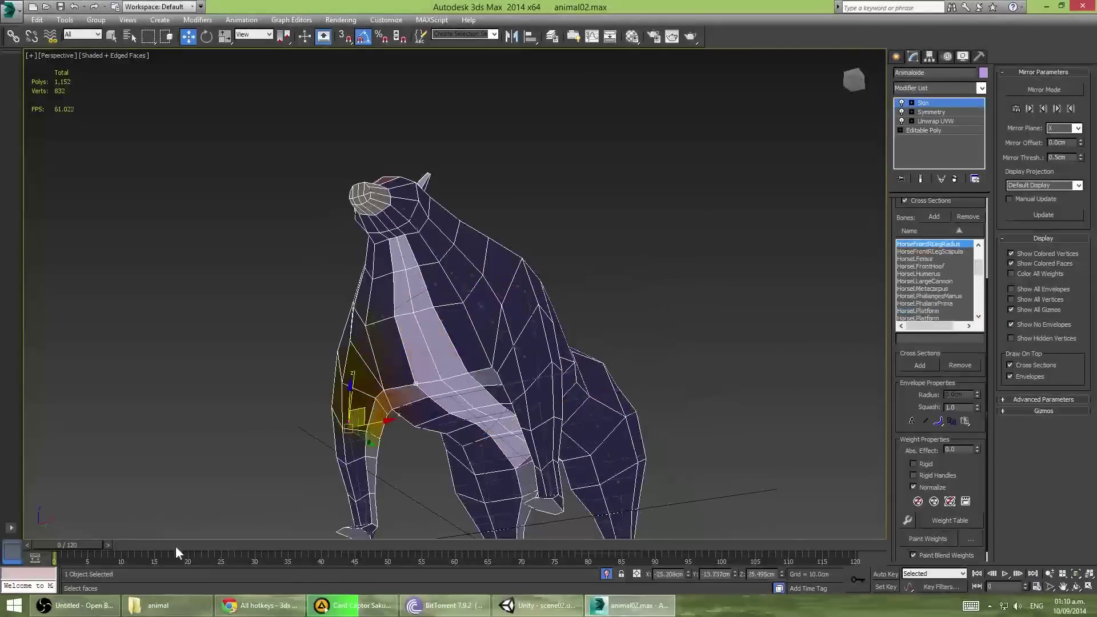
Set the selected shoulder vertices' absolute weight to 0.32, comparing frames 12 and 35.
mouse_move(355, 475)
middle_mouse_down("alt")
mouse_move(323, 477)
mouse_move(353, 319)
mouse_move(320, 503)
middle_mouse_up("alt")
key("Home")
mouse_move(303, 546)
left_mouse_down()
mouse_move(313, 547)
mouse_move(229, 544)
left_mouse_up()
middle_click_drag(228, 535, 219, 529, "alt")
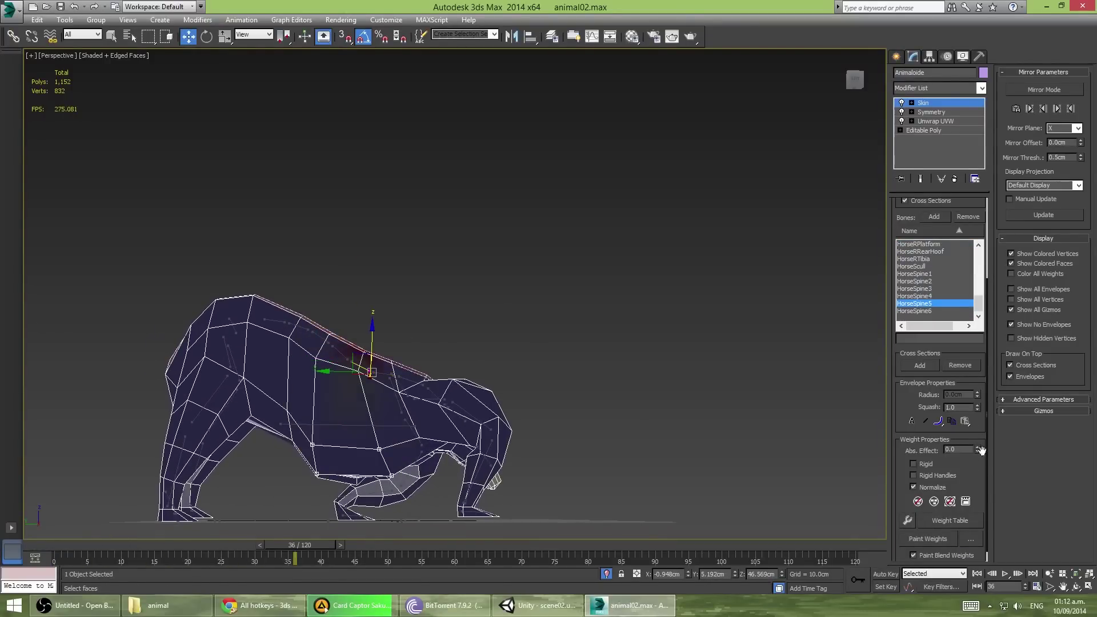
mouse_move(715, 440)
middle_mouse_down("alt")
mouse_move(482, 436)
mouse_move(694, 423)
mouse_move(577, 419)
mouse_move(699, 405)
mouse_move(571, 427)
mouse_move(400, 502)
middle_mouse_up("alt")
left_click_drag(286, 545, 256, 545)
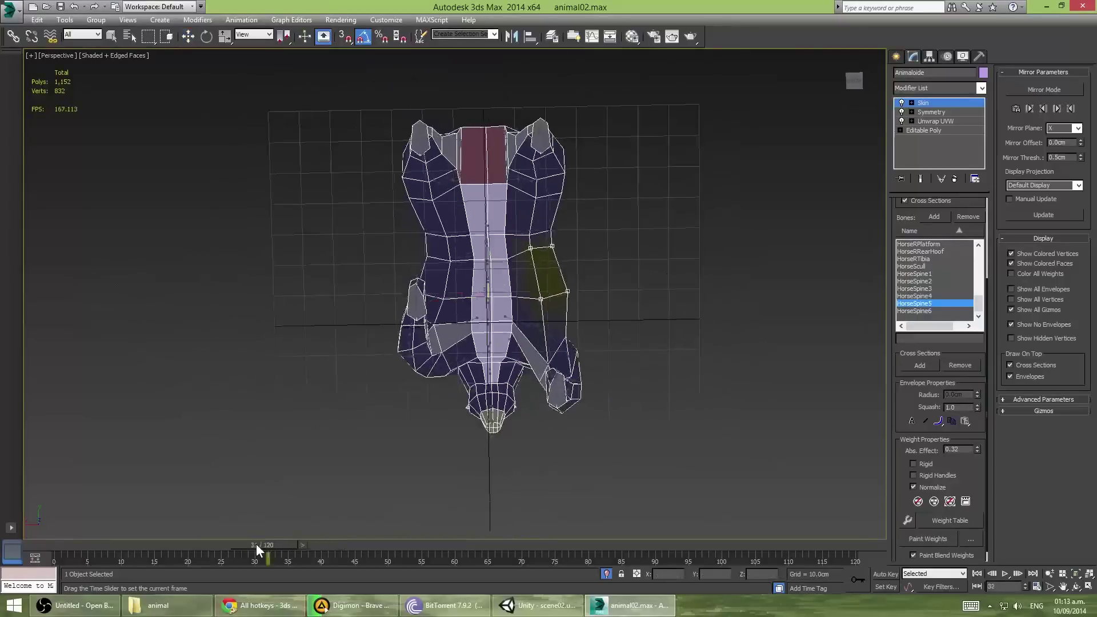
key("w")
middle_click_drag(355, 515, 466, 449, "alt")
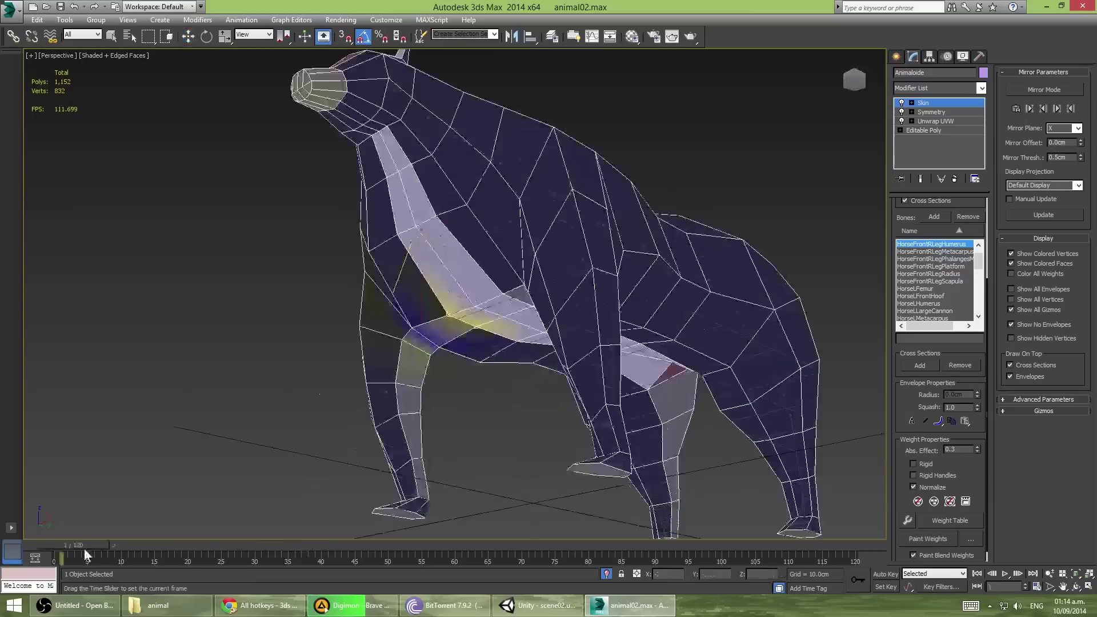
Review HorseFrontRLegScapula and HorseLHumerus weights at frames 20–32 from front and perspective views.
mouse_move(337, 544)
left_mouse_down()
mouse_move(244, 544)
mouse_move(283, 550)
left_mouse_up()
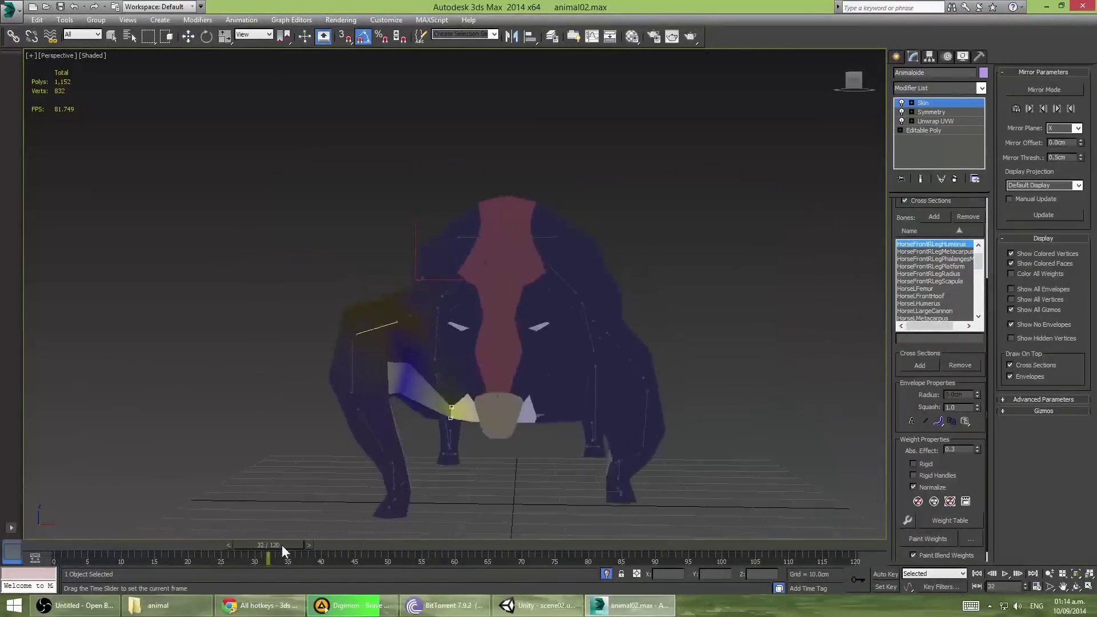
key("f")
key("w")
key("comma")
left_click_drag(182, 563, 126, 558)
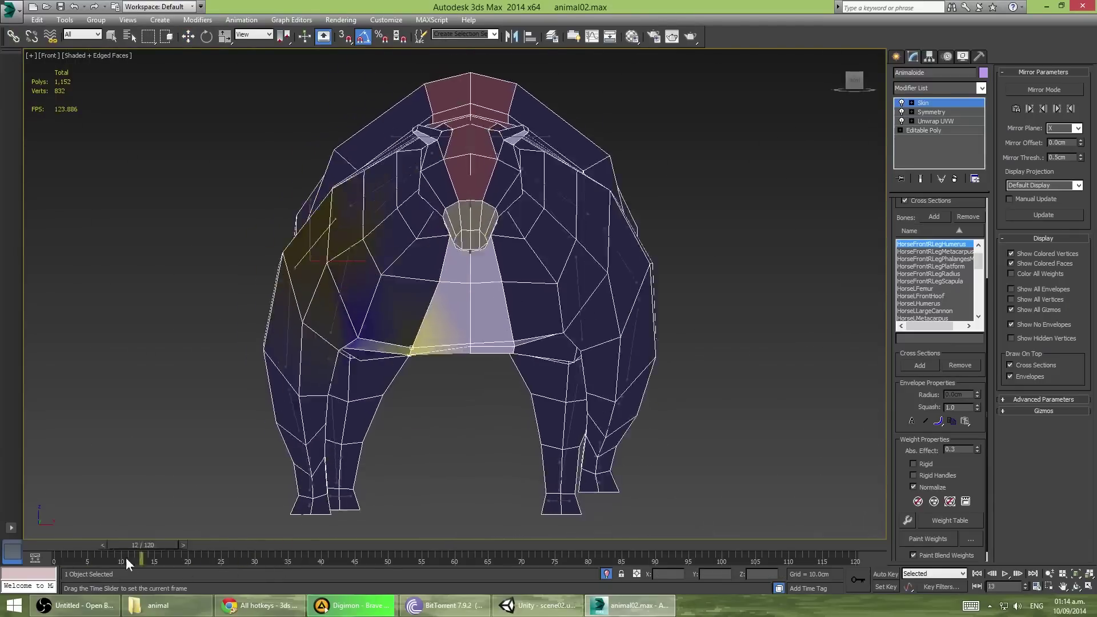
left_click(396, 169)
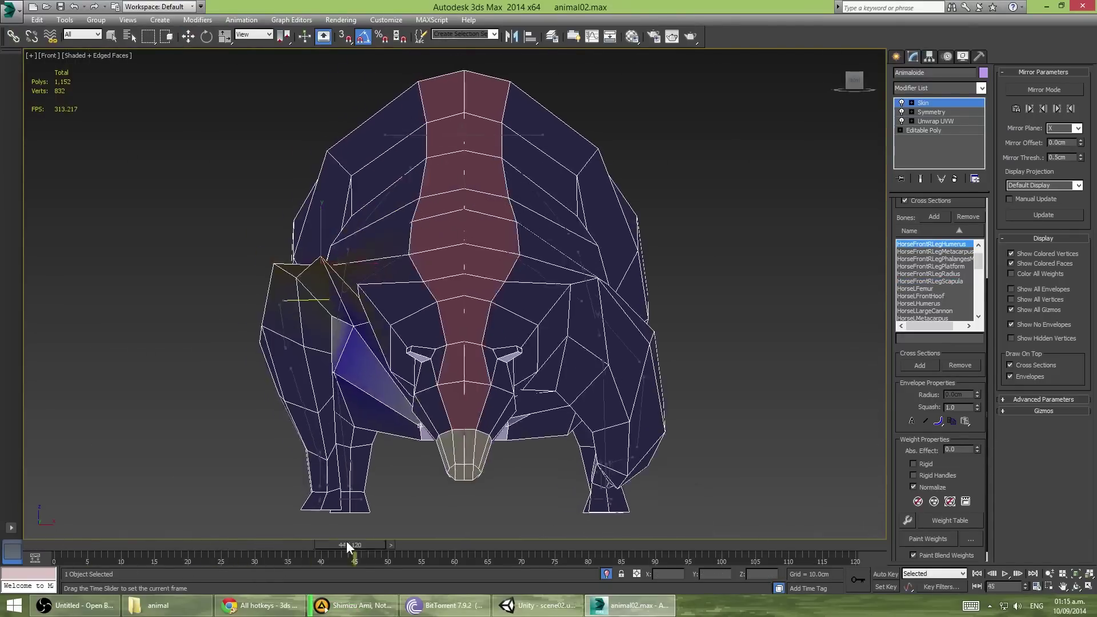
mouse_move(261, 545)
left_mouse_down()
mouse_move(192, 546)
mouse_move(263, 540)
left_mouse_up()
key("w")
left_click(563, 275)
key("p")
middle_click_drag(403, 479, 528, 483, "alt")
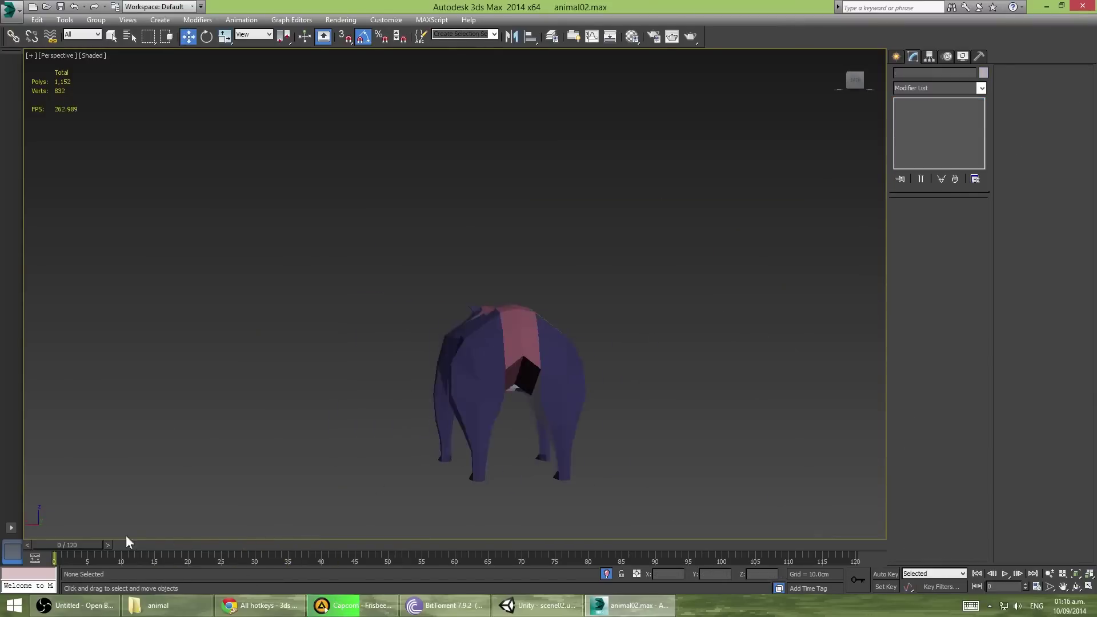
With Auto Key on, rotate the left front foot bone at a later frame.
left_click_drag(67, 544, 589, 550)
key("n")
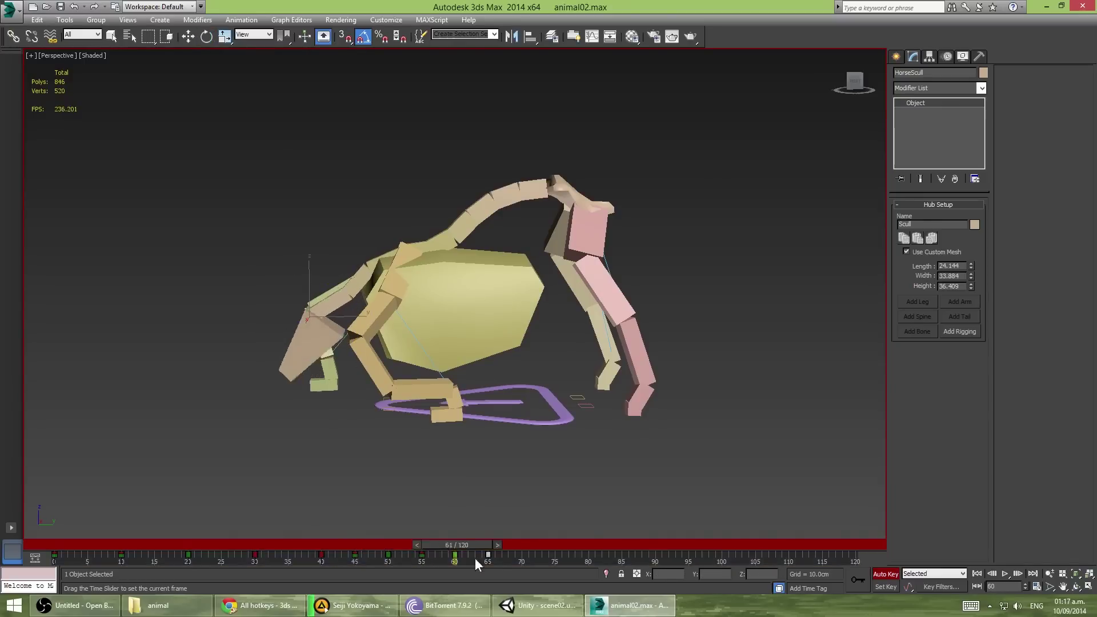
key("q")
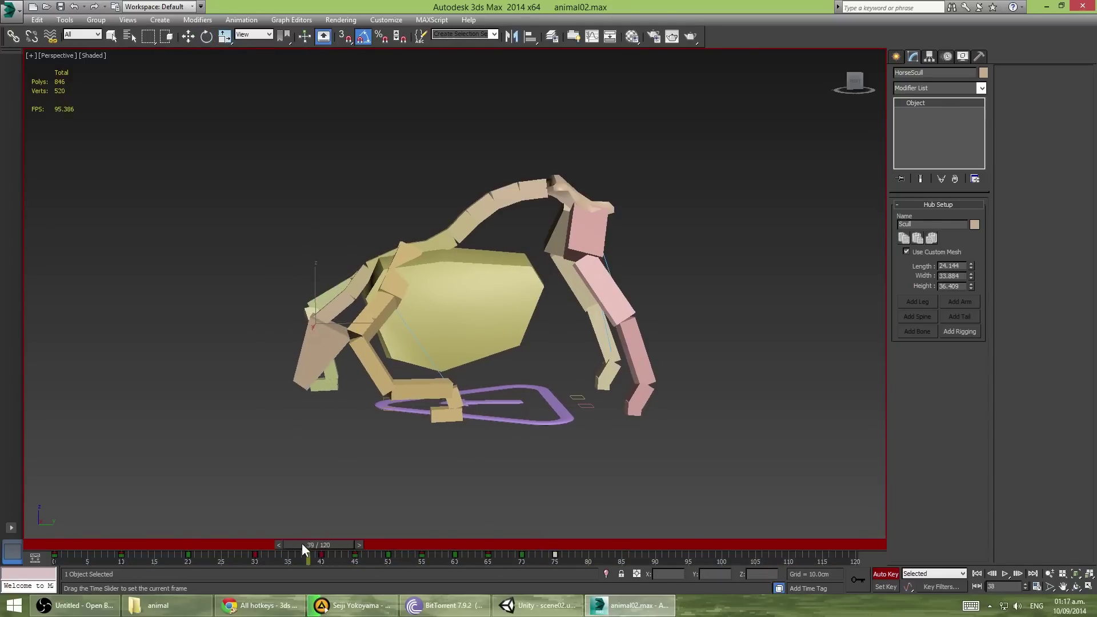
left_click_drag(293, 545, 621, 547)
key("e")
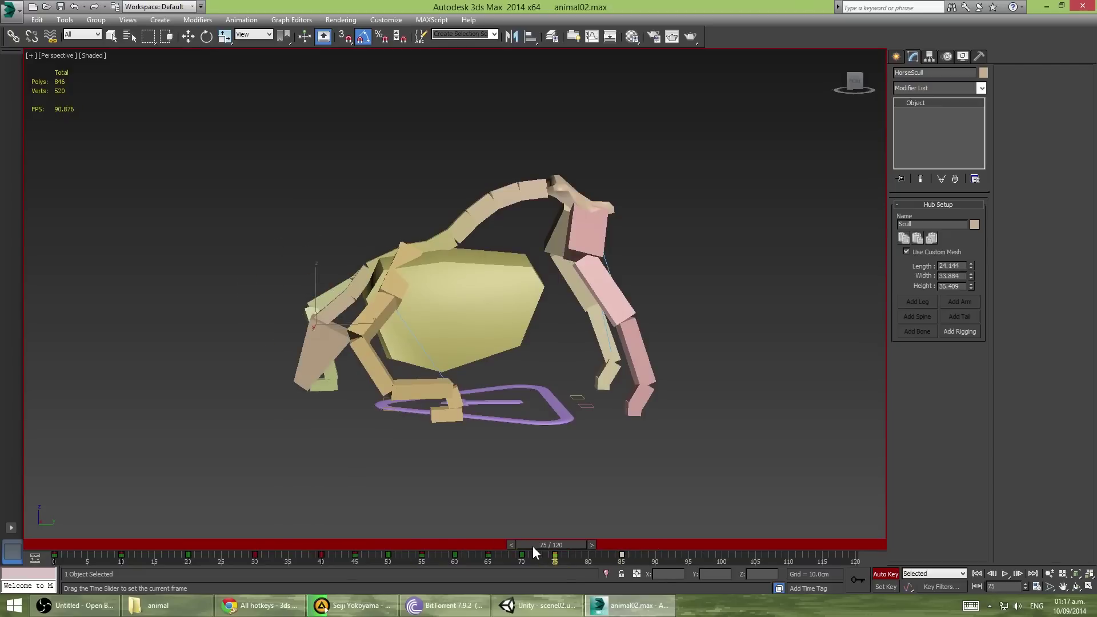
key("e")
left_click(446, 407)
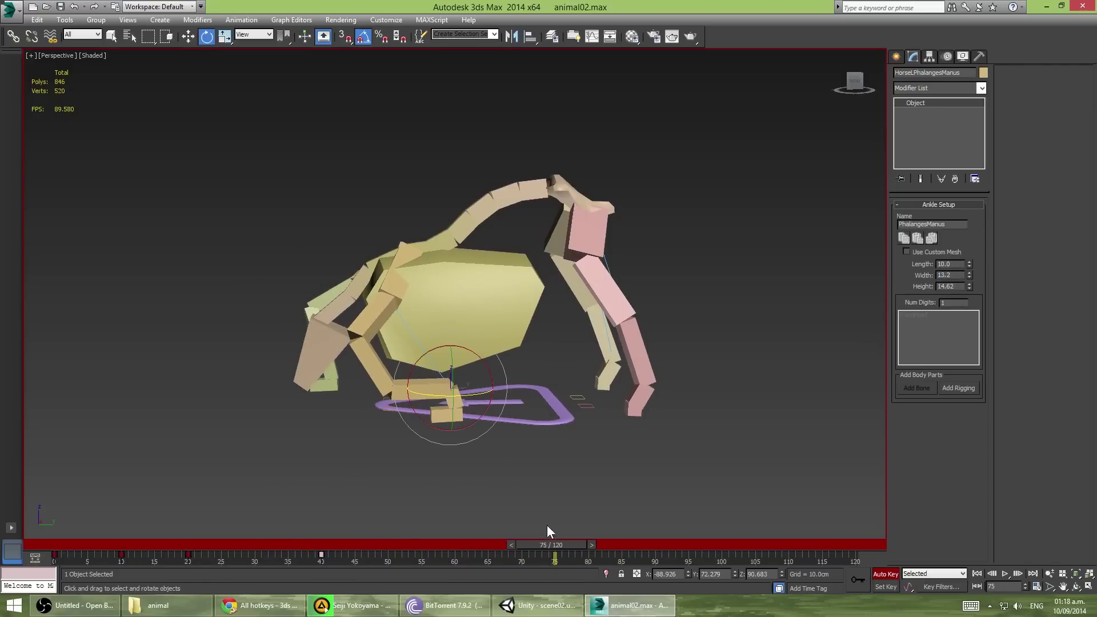
key("q")
Key new positions for the ribcage and skull bones.
mouse_move(544, 569)
left_mouse_down()
mouse_move(590, 560)
mouse_move(415, 551)
mouse_move(626, 547)
mouse_move(209, 548)
left_mouse_up()
key("q")
key("w")
left_click(434, 309)
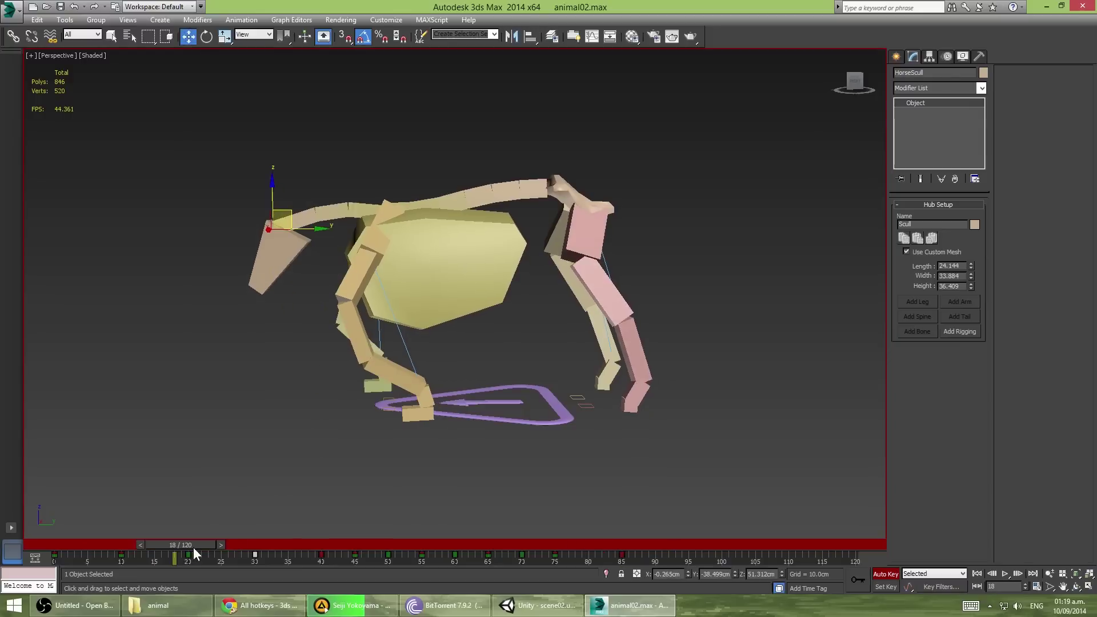
mouse_move(586, 548)
left_mouse_down()
mouse_move(612, 545)
mouse_move(97, 546)
mouse_move(812, 543)
mouse_move(640, 548)
mouse_move(756, 557)
mouse_move(547, 546)
mouse_move(550, 574)
left_mouse_up()
key("w")
key("q")
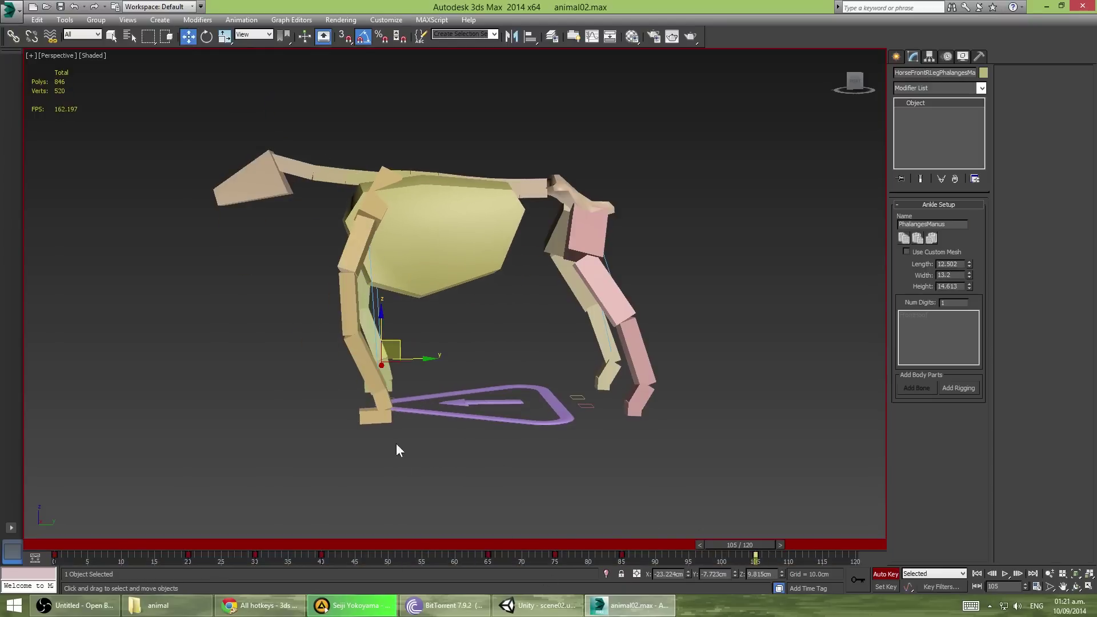
Play the 105-frame animation, then unhide all and select the skinned horse mesh.
left_click(1005, 573)
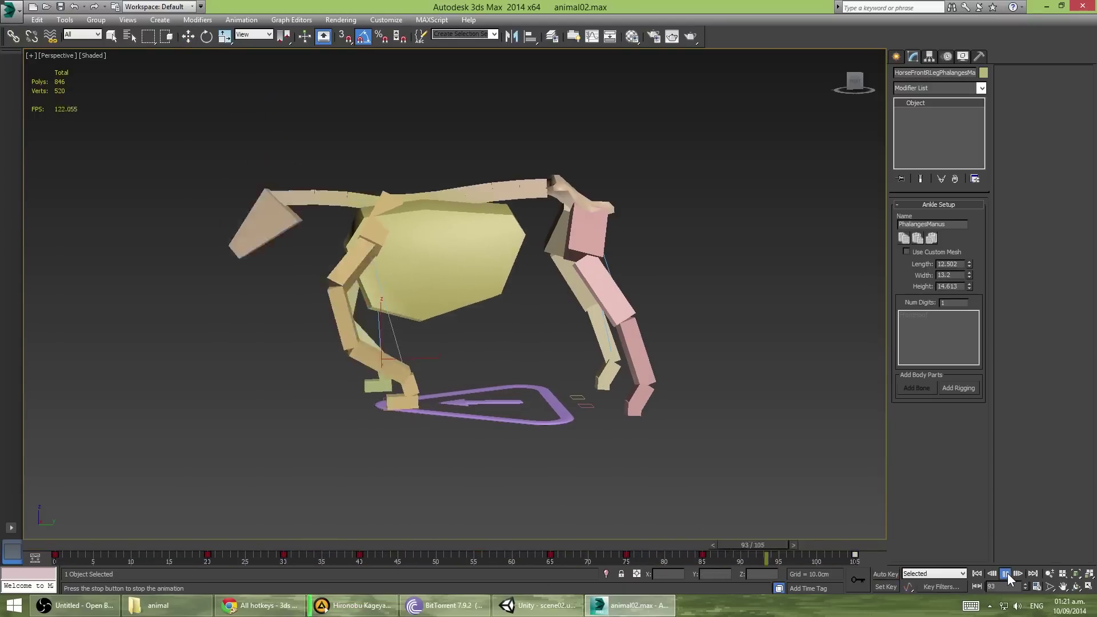
left_click(1006, 574)
right_click(411, 160)
left_click(466, 128)
left_click(424, 329)
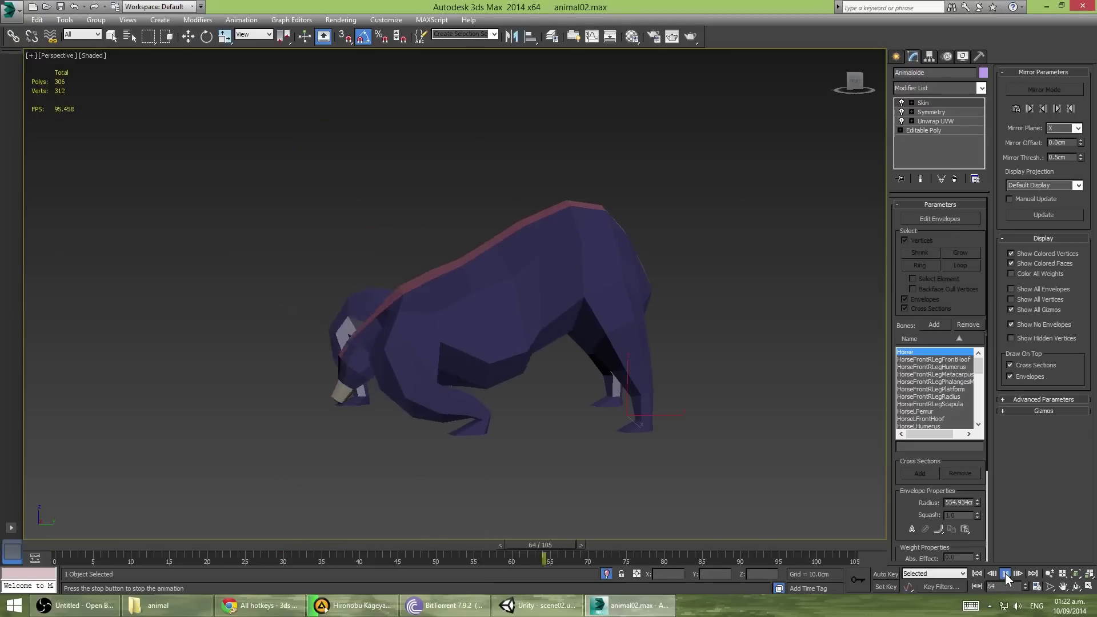
Hide the horse mesh and check the HorseRibcage and HorseScull bones at late frames.
right_click(424, 329)
left_click(457, 307)
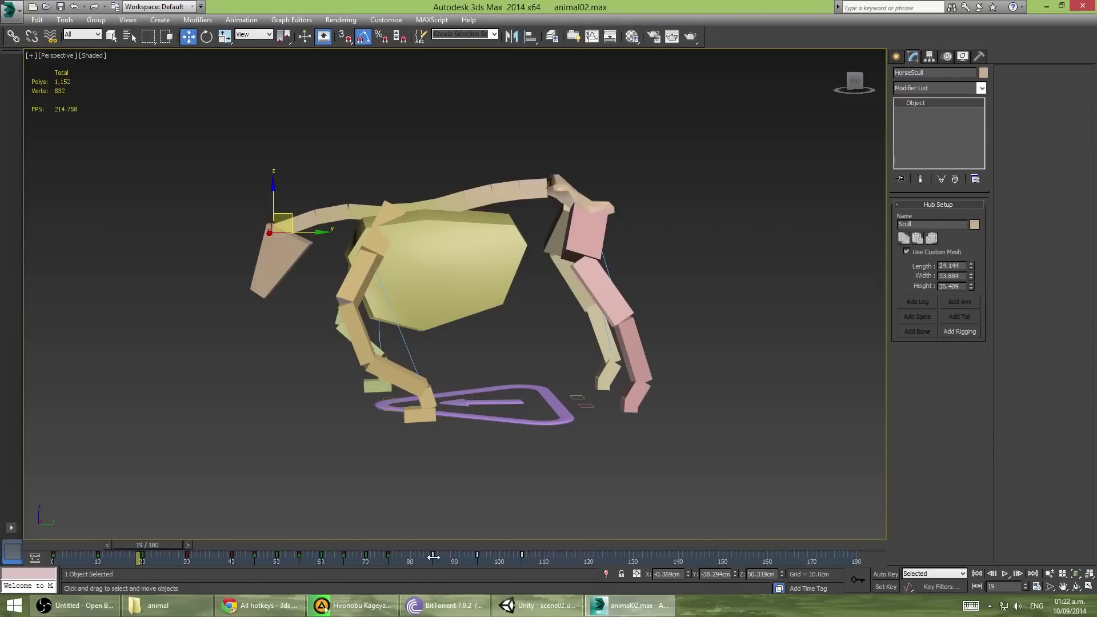
left_click_drag(433, 547, 355, 548)
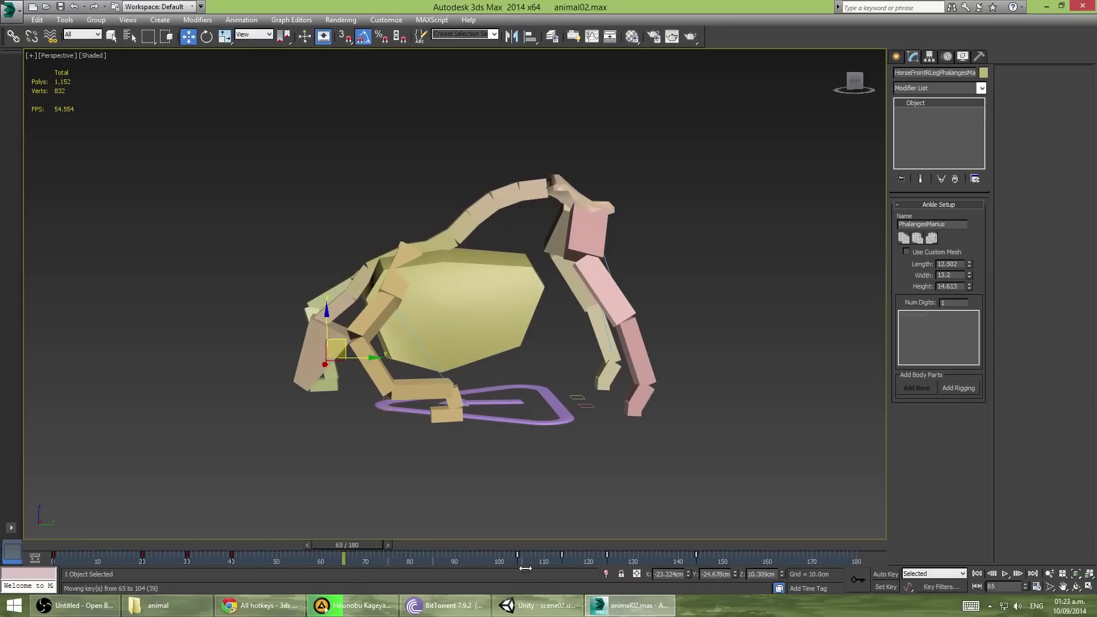
left_click(457, 308)
mouse_move(343, 545)
left_mouse_down()
mouse_move(812, 546)
mouse_move(420, 545)
left_mouse_up()
left_click(263, 217)
mouse_move(671, 559)
left_mouse_down()
mouse_move(725, 553)
mouse_move(255, 563)
mouse_move(280, 558)
left_mouse_up()
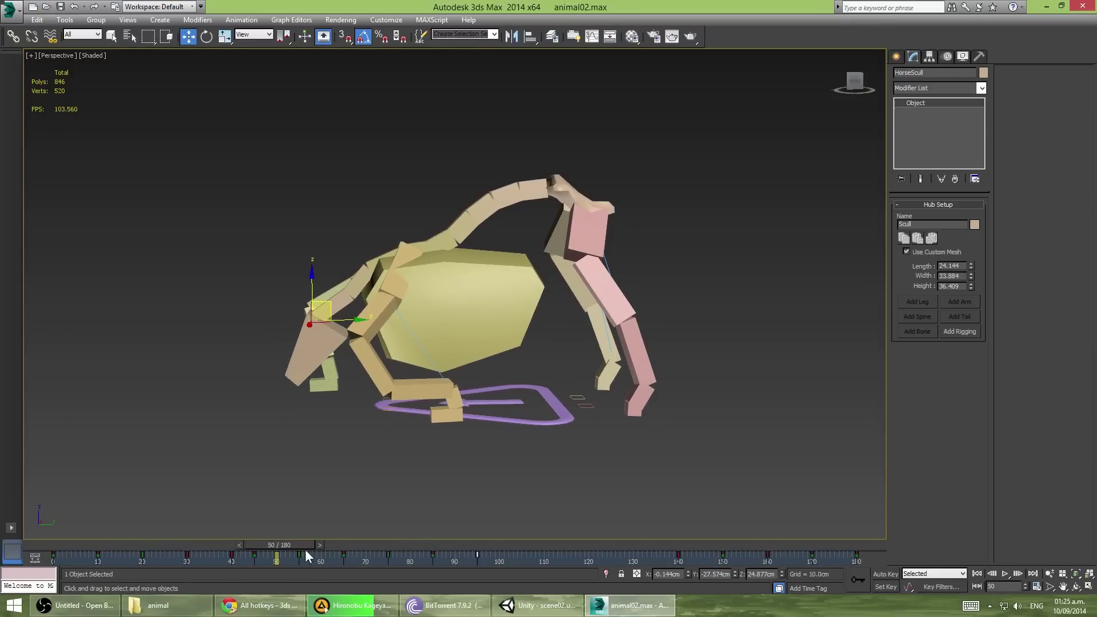
Shift the selected keys about 3 frames later and replay the drinking animation.
left_click(1005, 574)
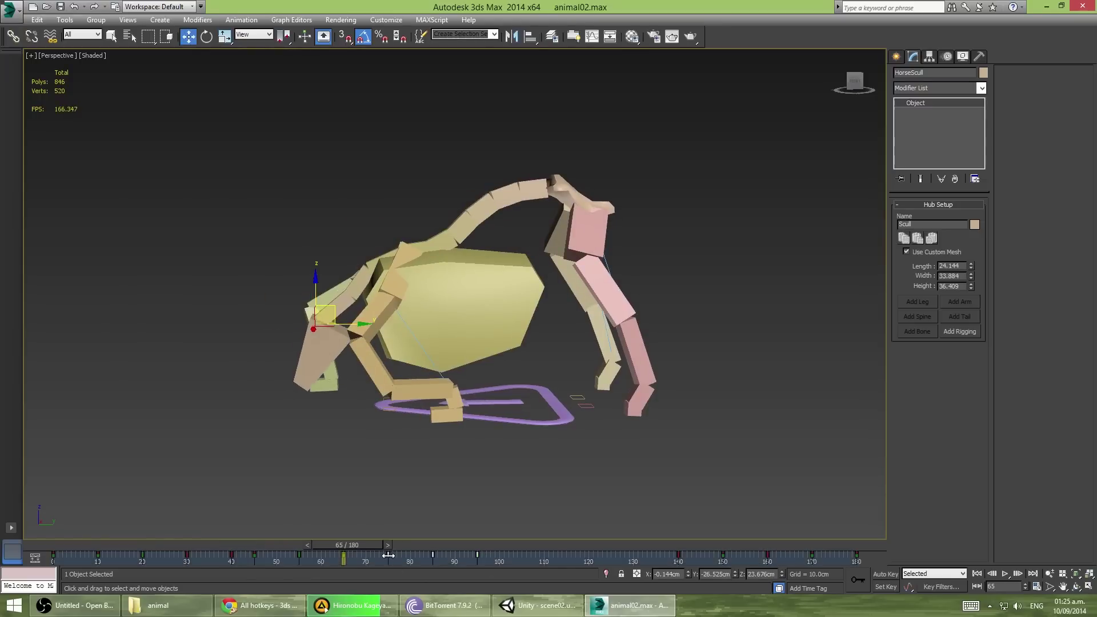
left_click_drag(368, 551, 407, 558)
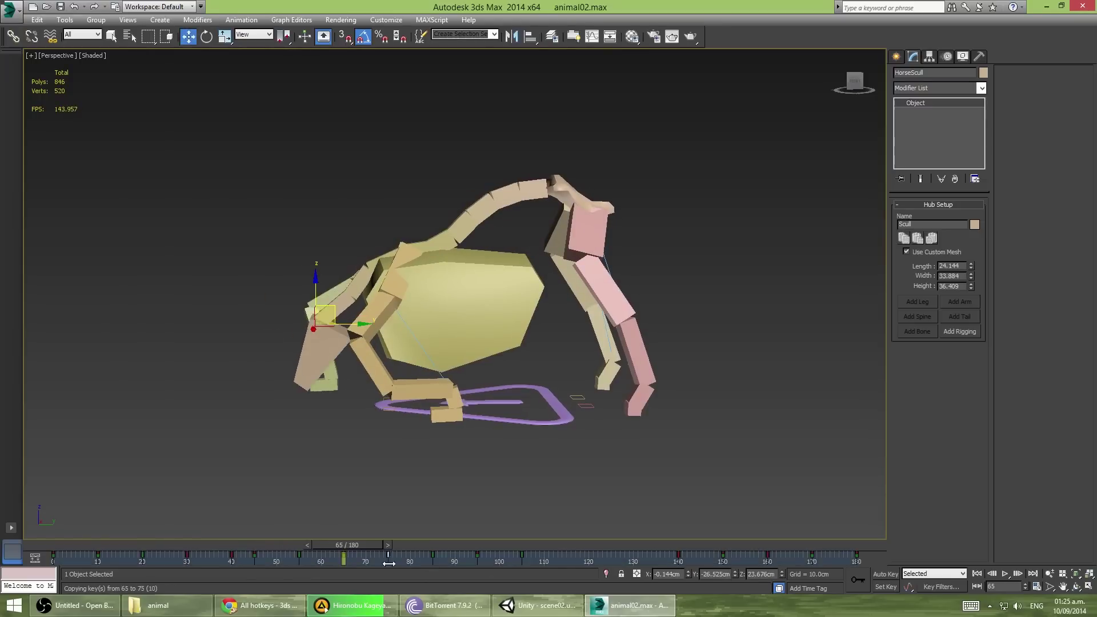
left_click(1006, 575)
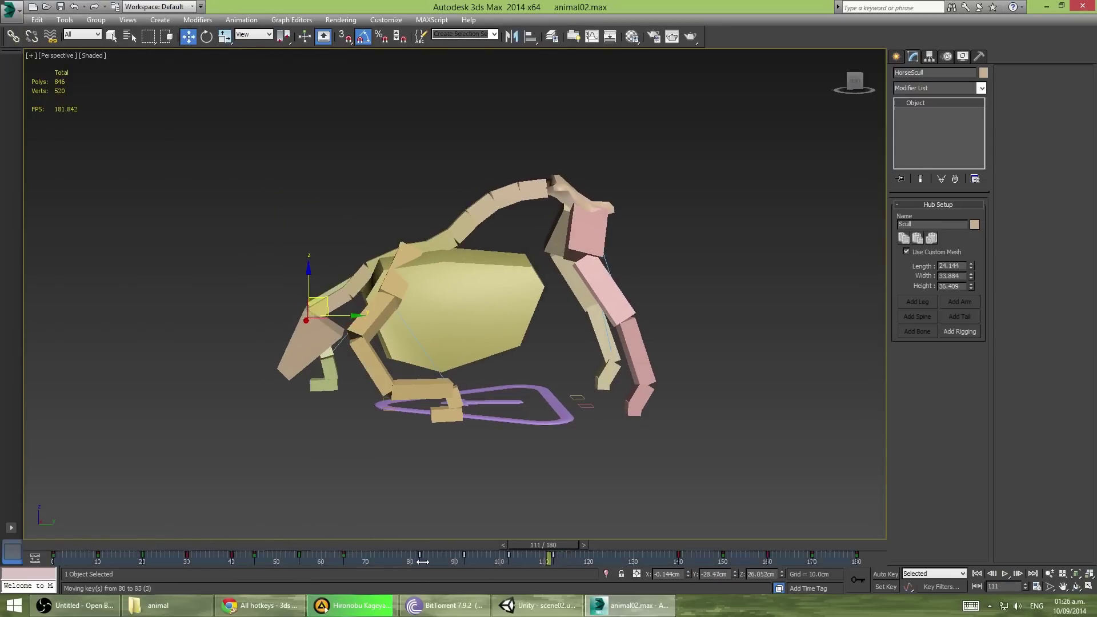
left_click_drag(423, 562, 435, 561)
left_click(575, 543)
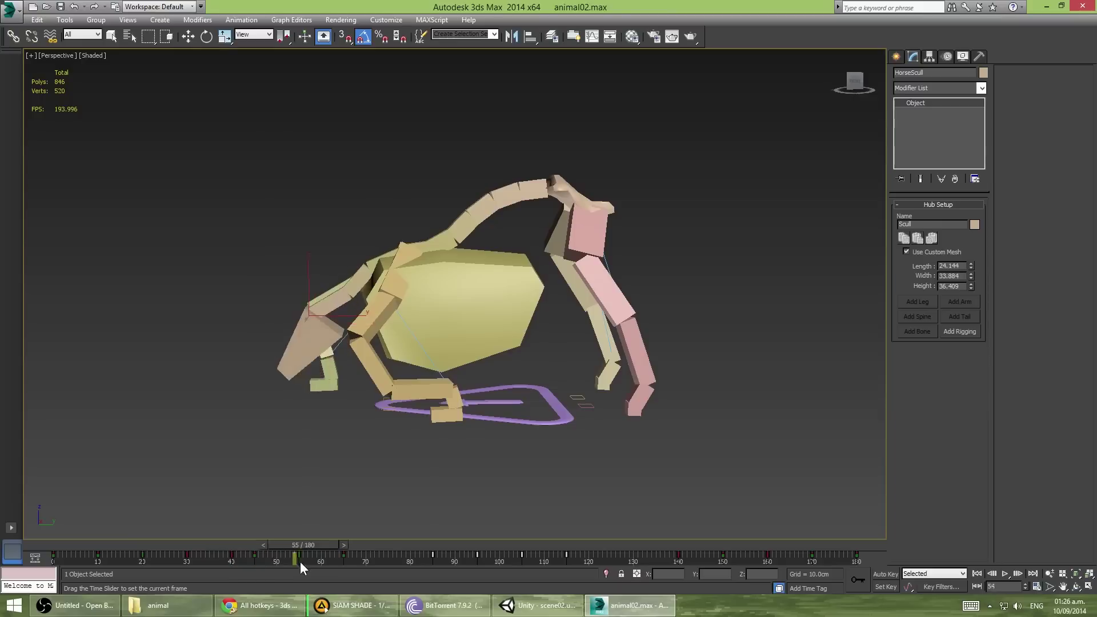
key("w")
left_click(522, 554)
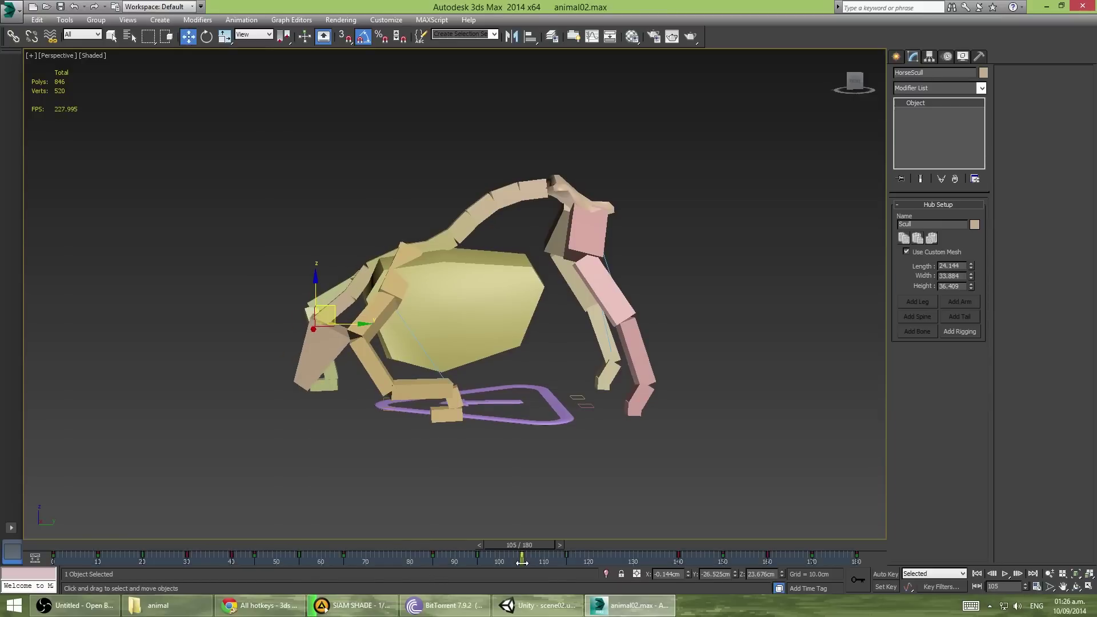
left_click(607, 559)
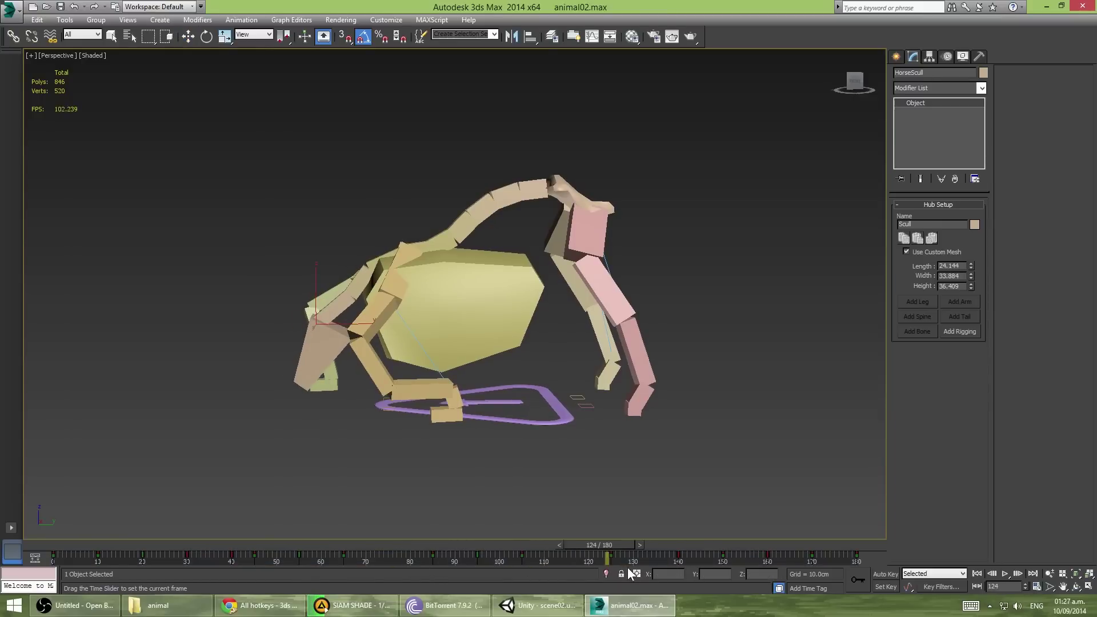
key("slash")
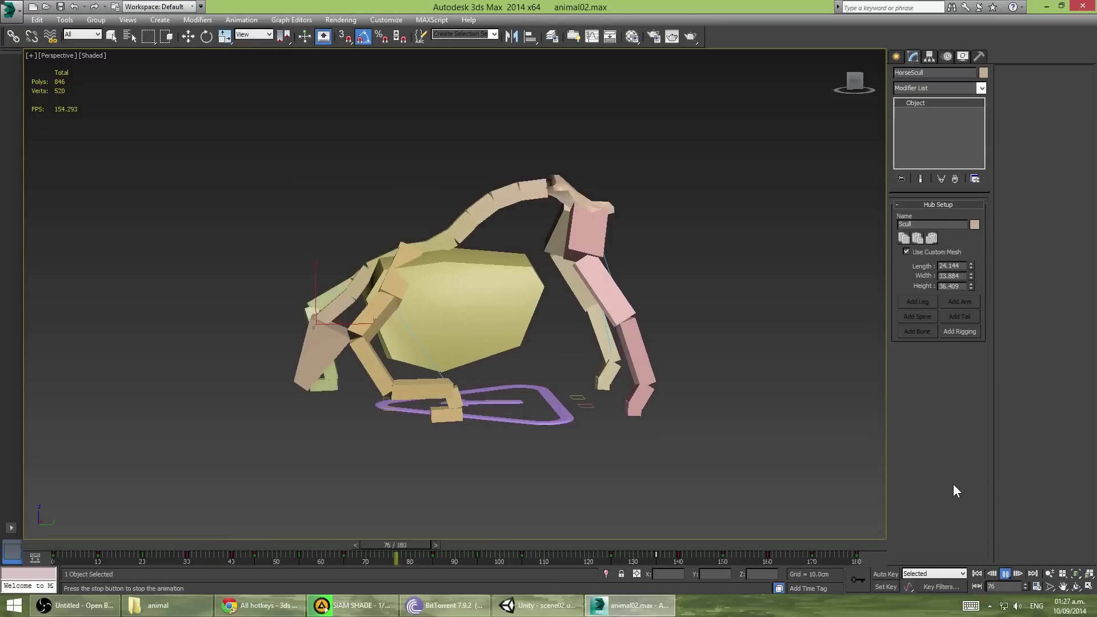
Unhide all objects, stop playback at frame 0 and select the skinned mesh.
right_click(456, 112)
left_click(507, 61)
left_click(457, 318)
left_click(801, 486)
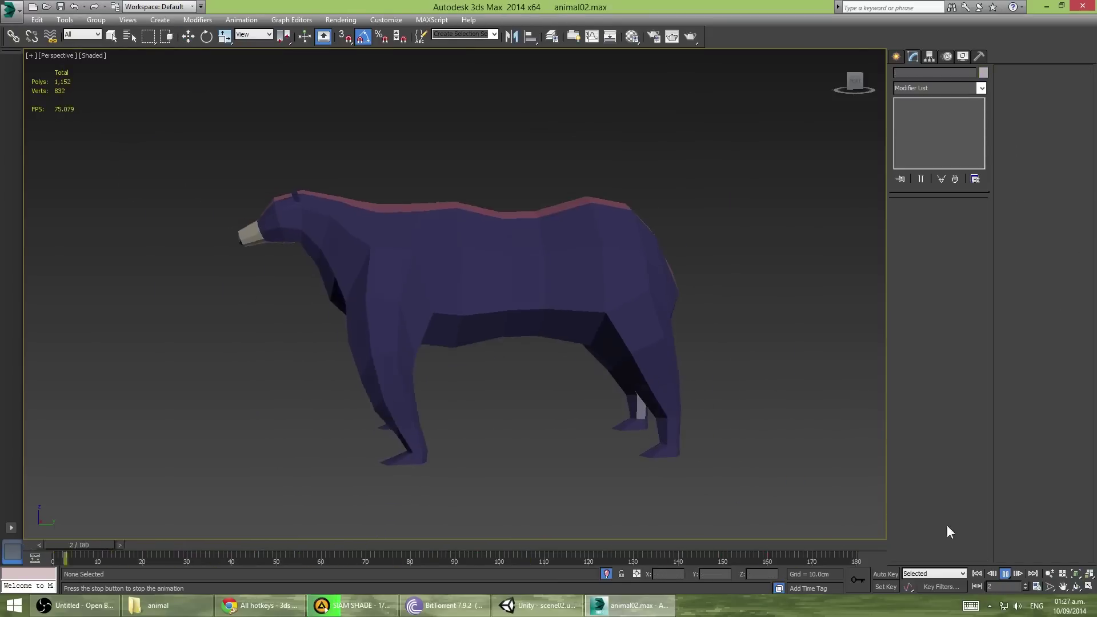
key("slash")
left_click(485, 288)
Export the selected mesh as animaloide02.FBX into the animal folder.
left_click(10, 7)
left_click(143, 72)
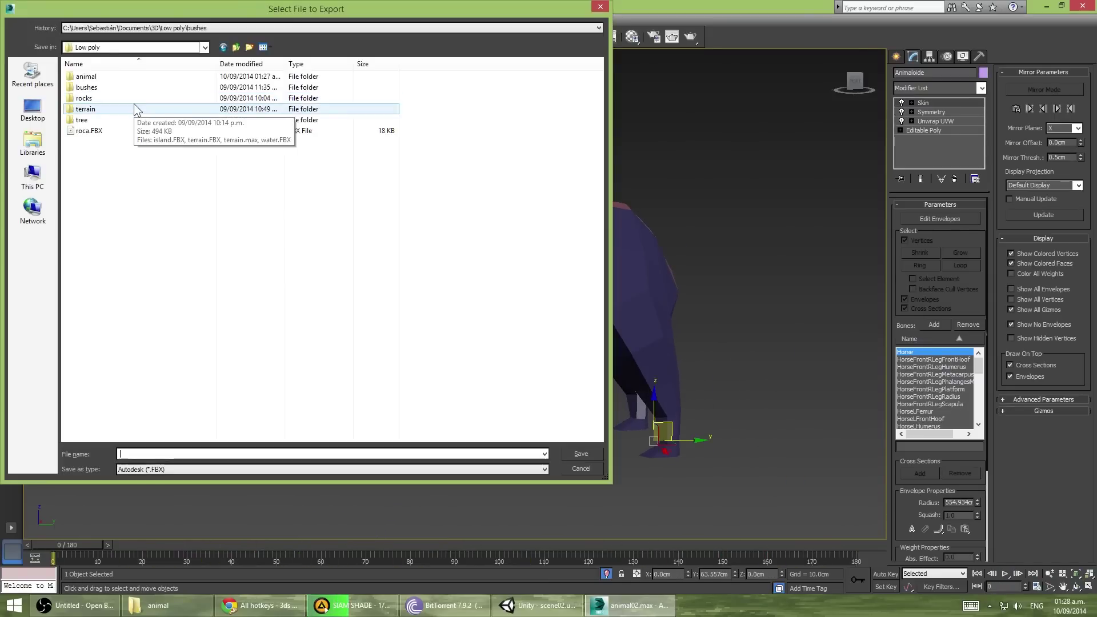
double_click(109, 108)
left_click(100, 76)
key("Return")
key("Return")
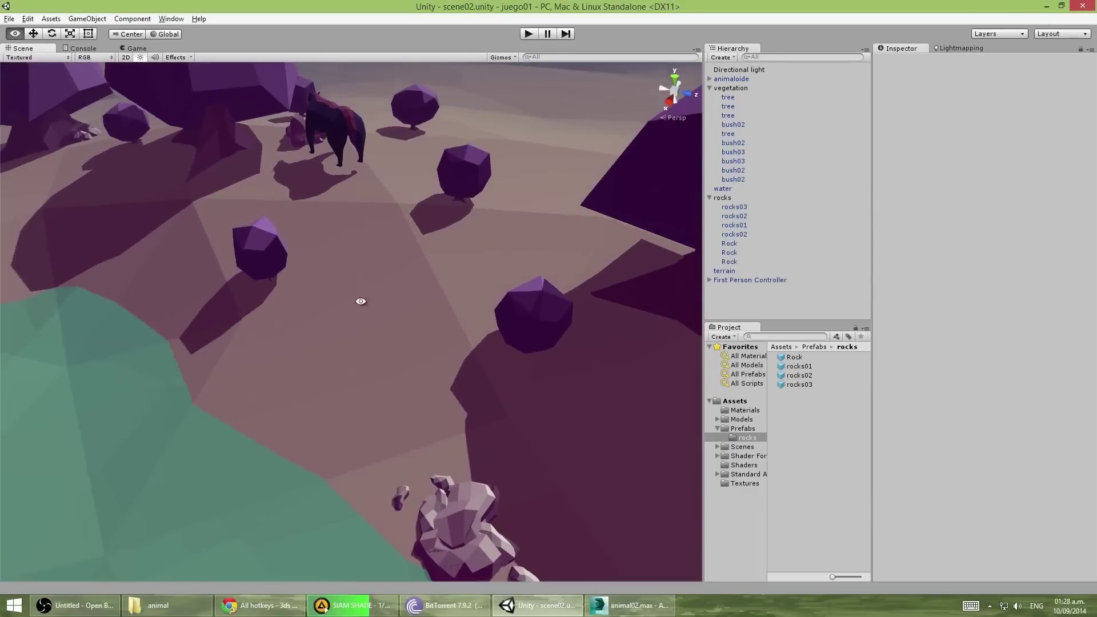
In the Models folder, rename the animaloide 1 model to animaloide01.
left_click(742, 419)
left_click(823, 384)
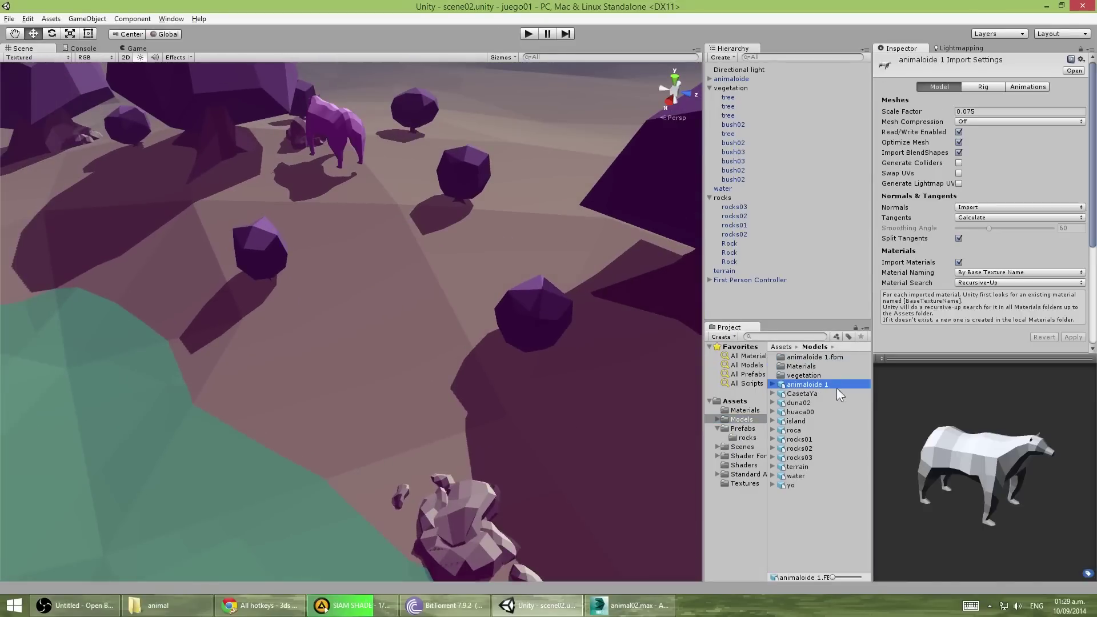
left_click(818, 357)
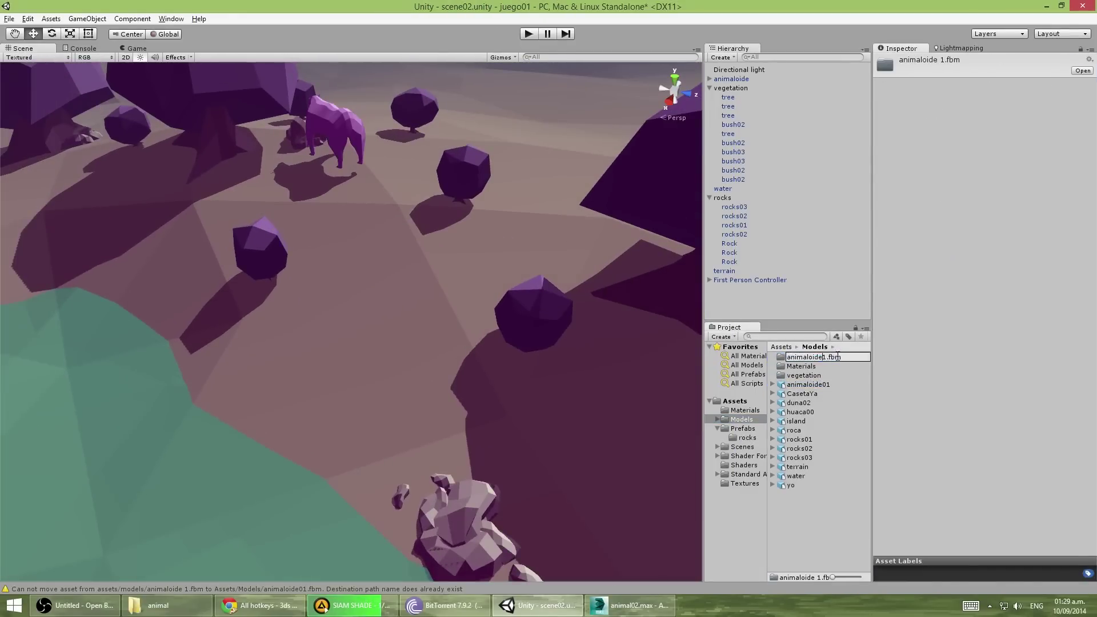
left_click(828, 384)
Select the newly imported animaloide 2 and preview its Animations import settings.
left_click(158, 605)
left_click(799, 513)
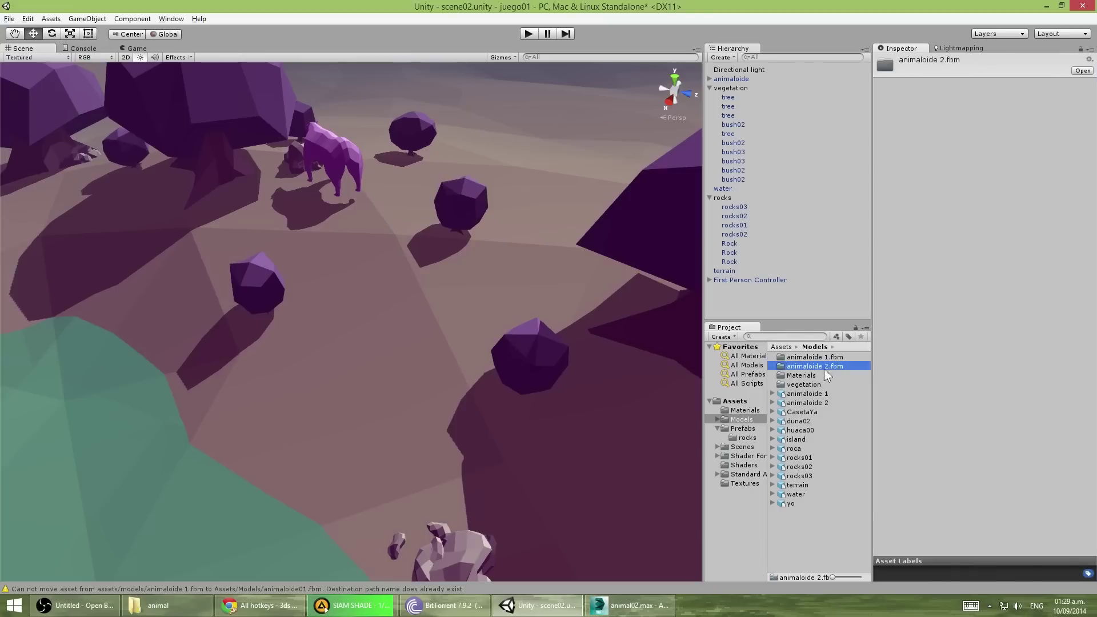
left_click(743, 428)
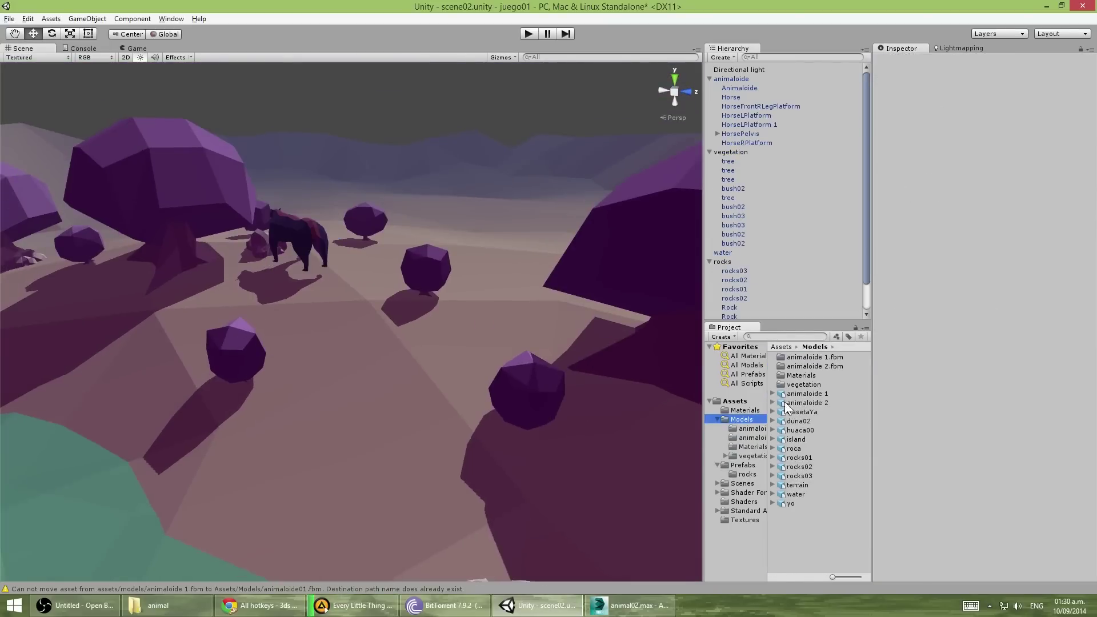
left_click(805, 402)
left_click(1028, 87)
left_click(884, 372)
Add the Bajar, Beber and Get Up clips and place another animaloide prefab in the scene.
key("alt+Tab")
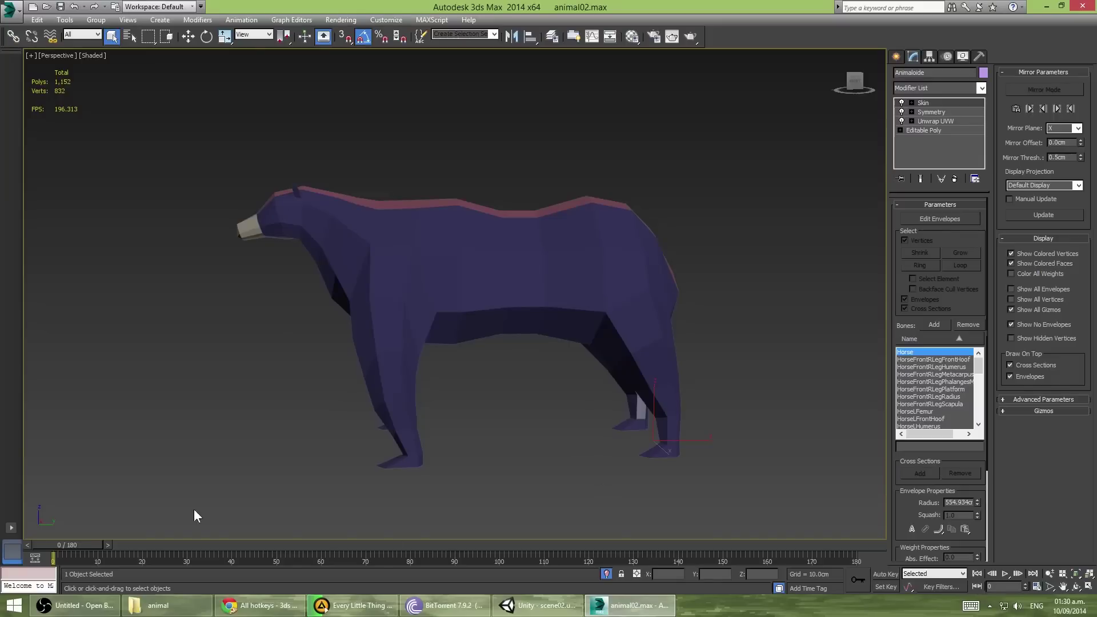
key("alt+Tab")
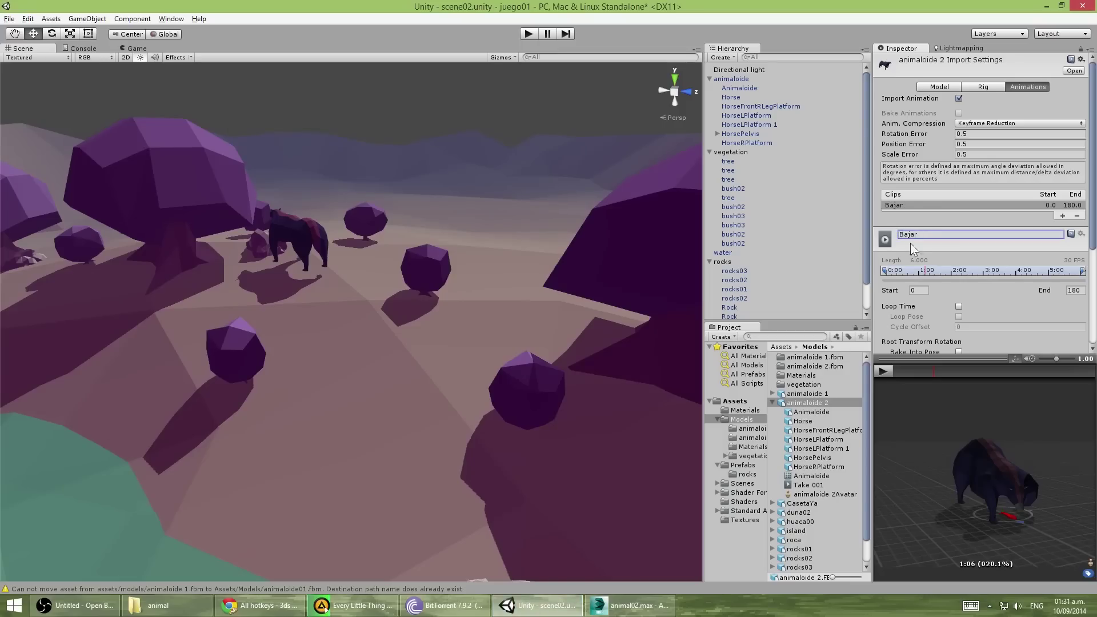
key("alt+Tab")
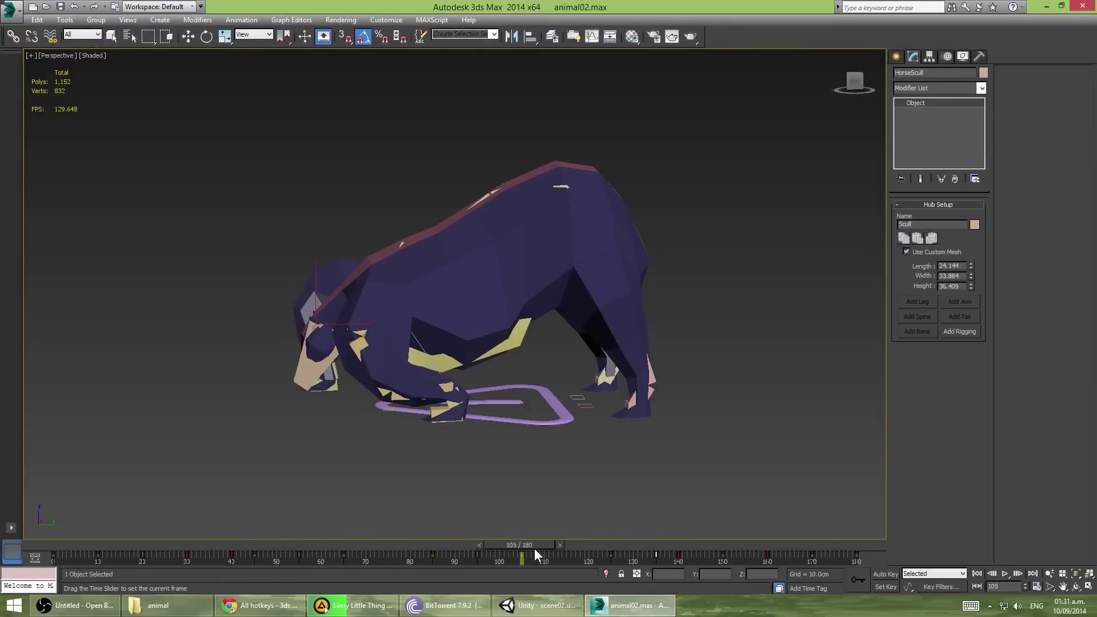
left_click(538, 606)
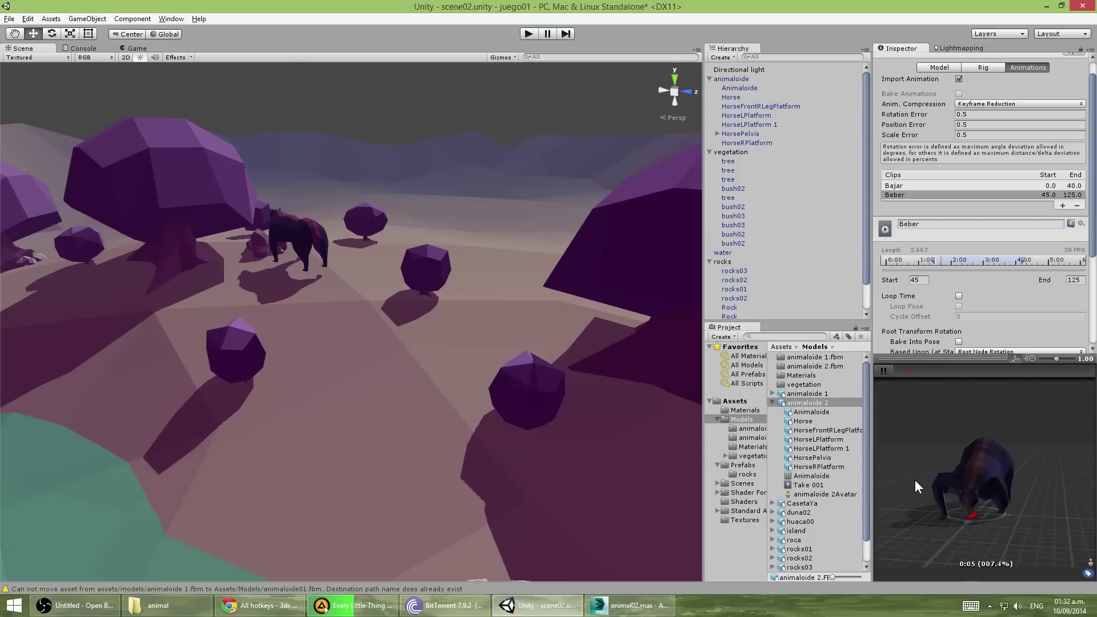
scroll(979, 310, "down", 3)
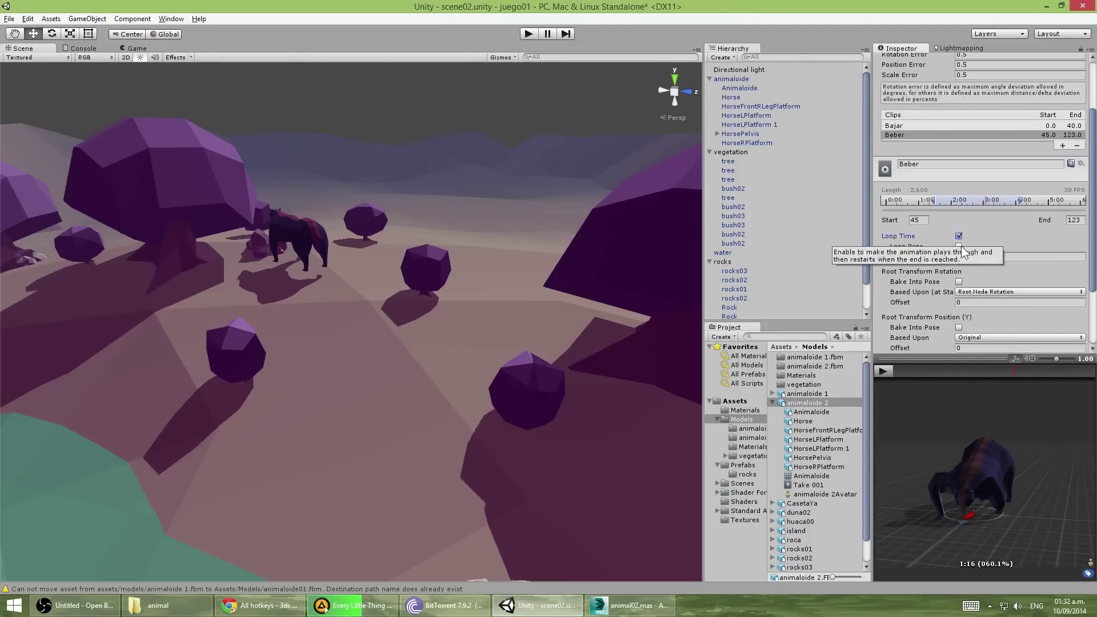
left_click(1063, 205)
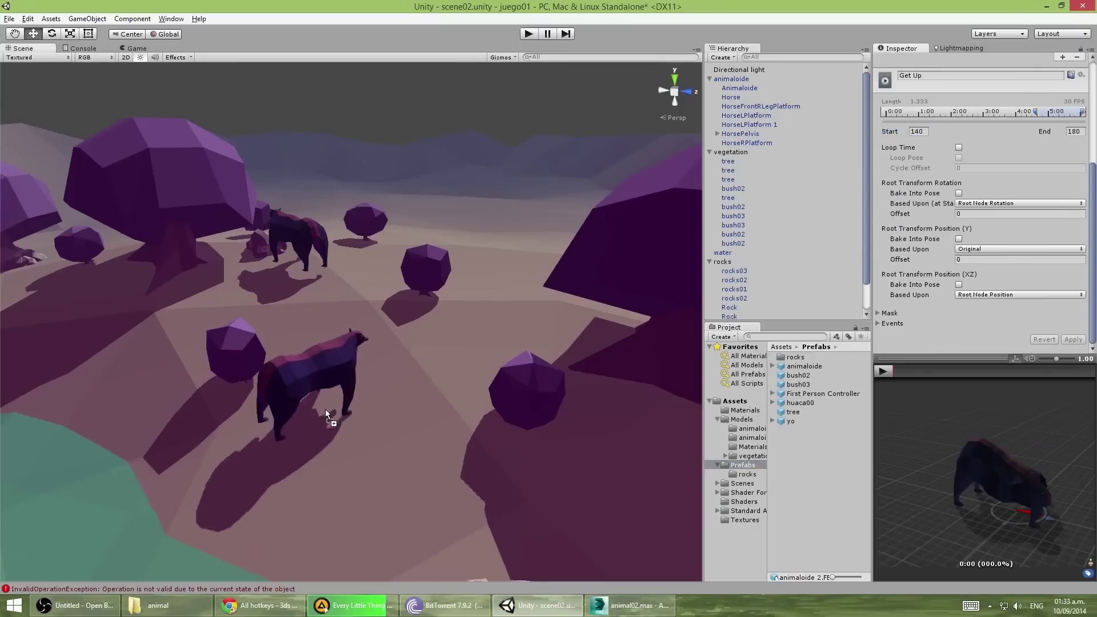
mouse_move(326, 414)
left_mouse_down()
mouse_move(381, 397)
mouse_move(141, 404)
mouse_move(152, 205)
mouse_move(457, 194)
left_mouse_up()
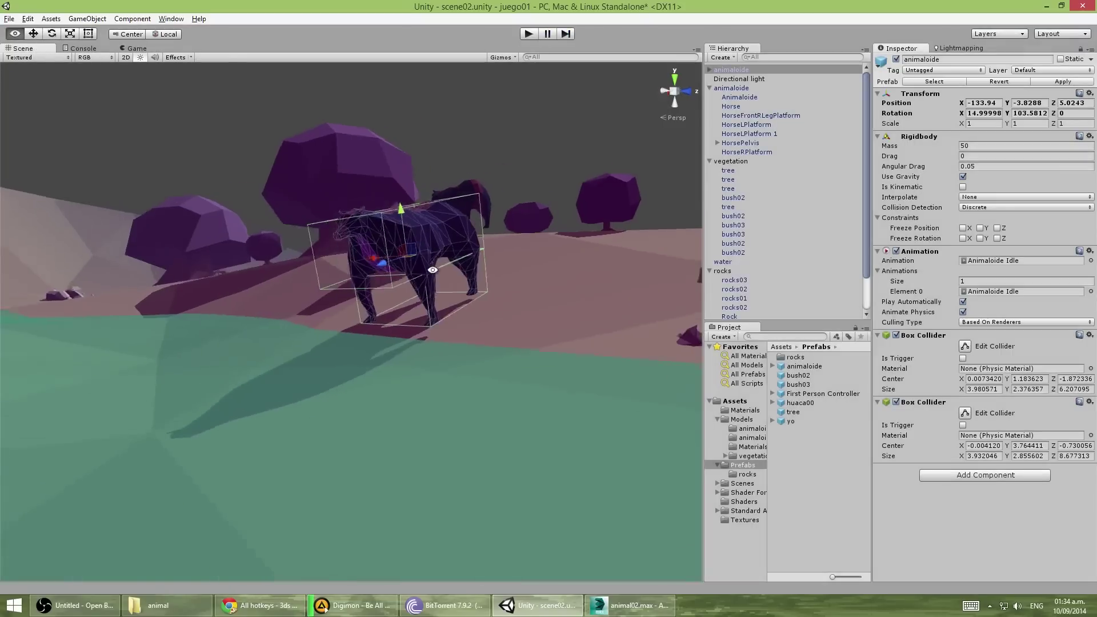
Inspect animaloide 2's import settings and briefly test-run the scene.
left_click(1022, 260)
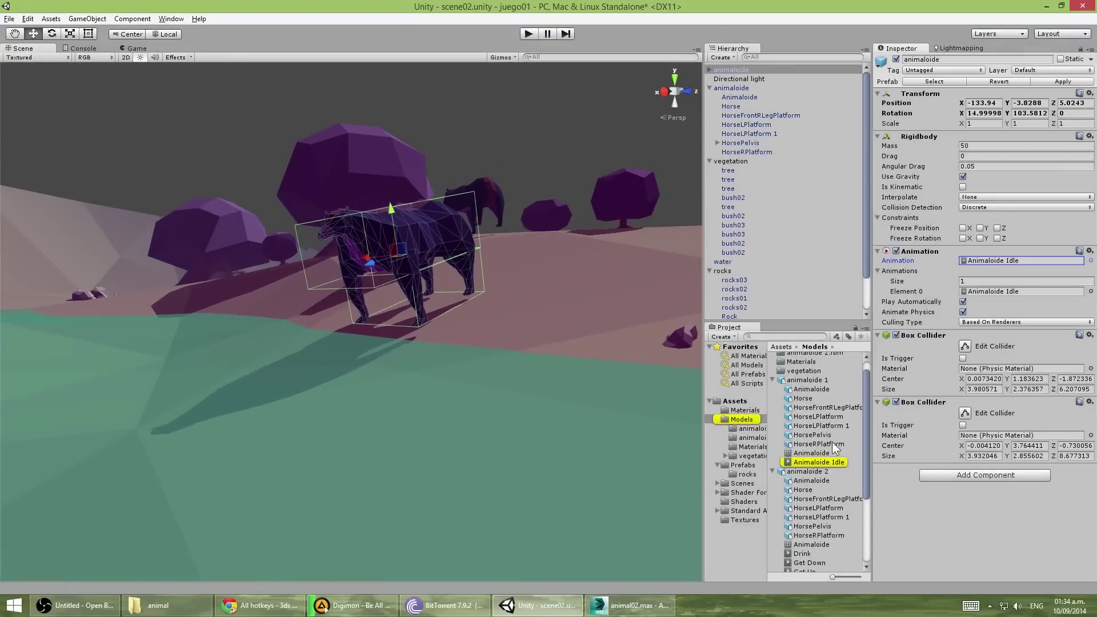
key("ctrl+p")
double_click(997, 260)
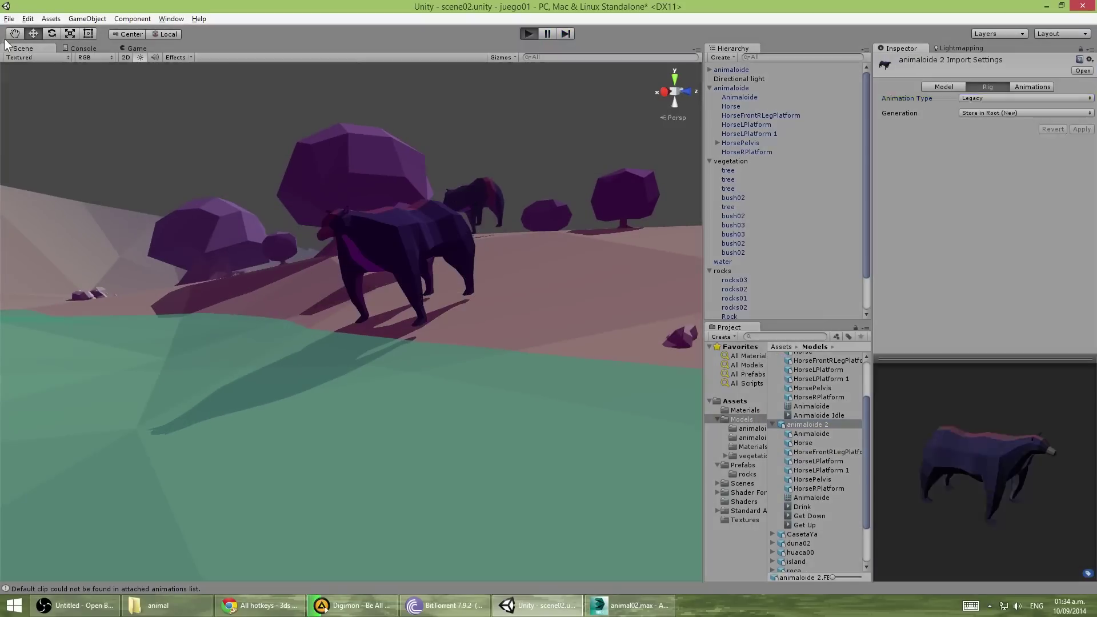
left_click(748, 88)
key("ctrl+p")
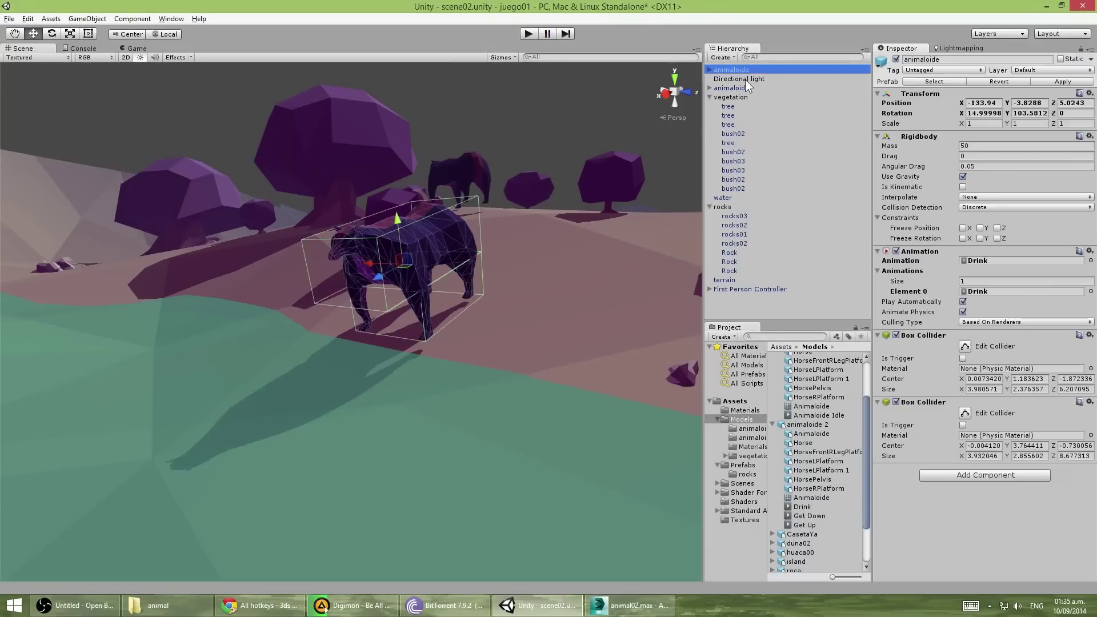
Set animaloide 2's animation clip count to 3 and test-run the scene.
double_click(735, 70)
type("2")
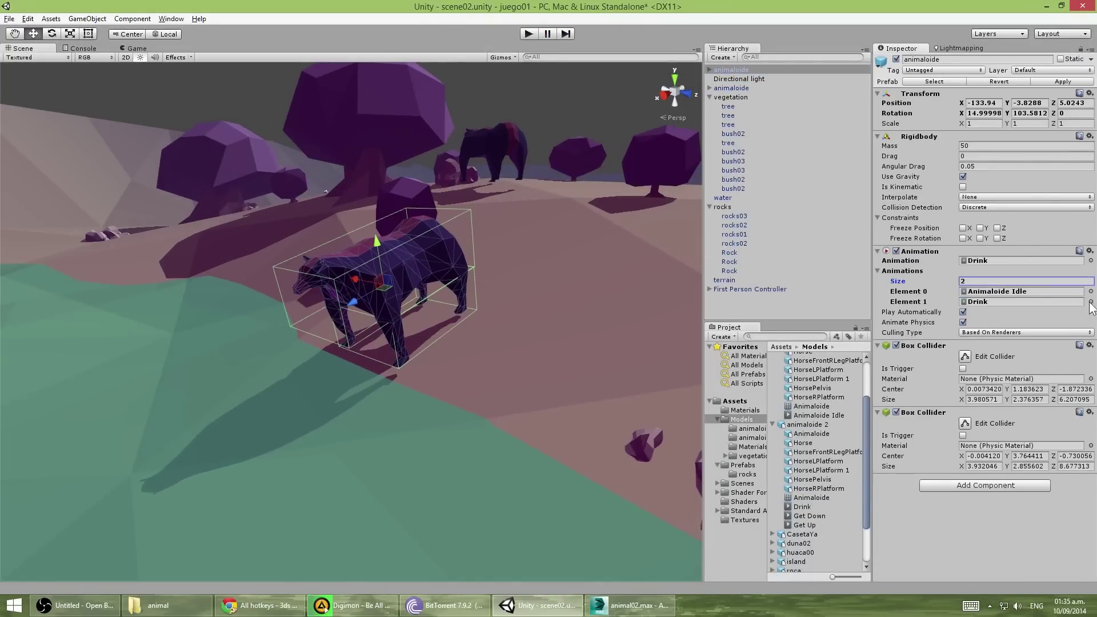
type("3")
left_click(994, 292)
left_click(529, 33)
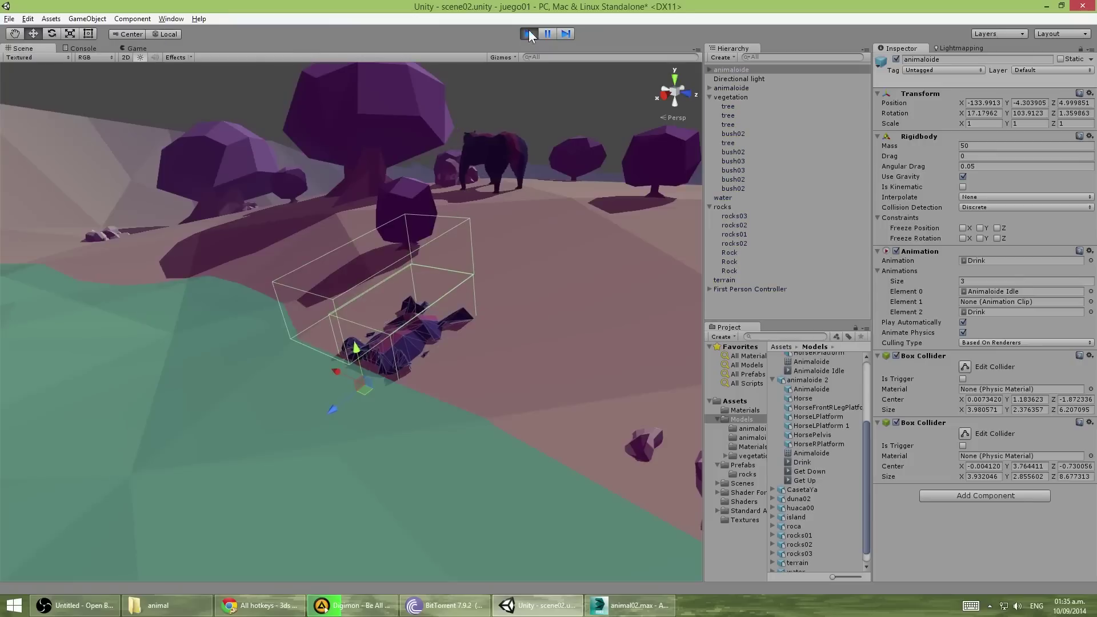
left_click(529, 34)
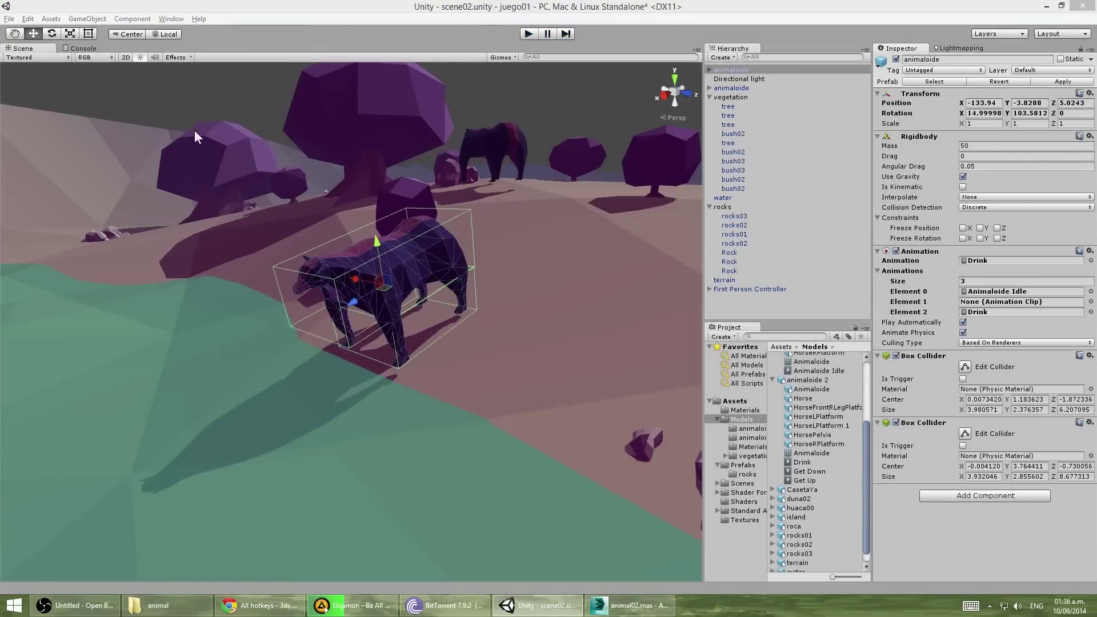
Drag animaloide 2 from the Project into the scene and frame it.
scroll(195, 135, "up", 3)
left_click(811, 362)
left_click(732, 69)
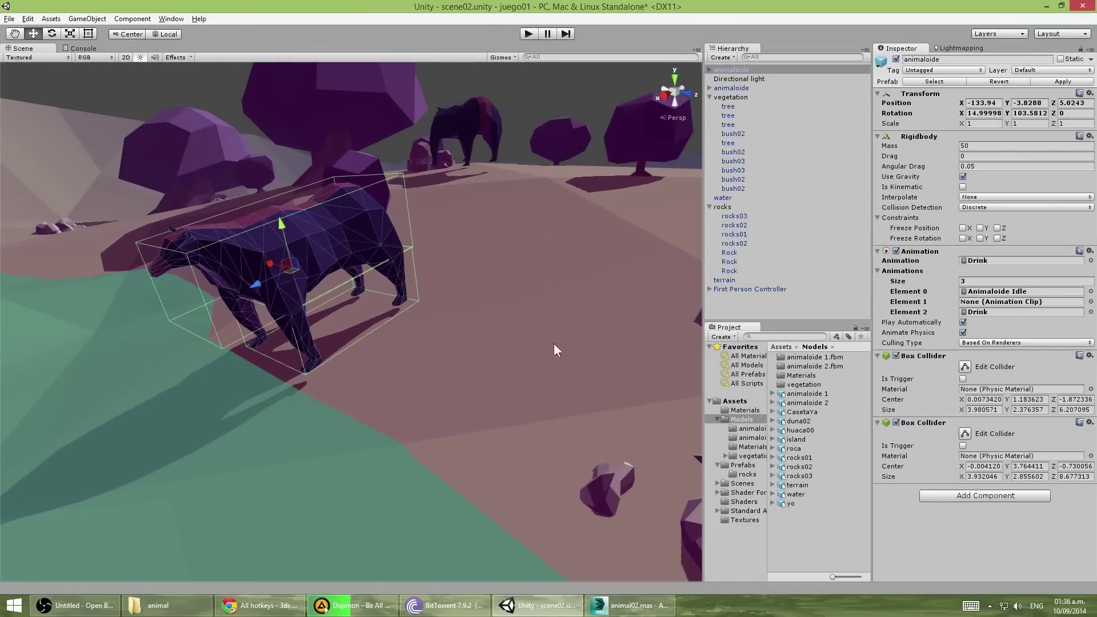
scroll(553, 345, "down", 3)
left_click(807, 403)
mouse_move(807, 403)
left_mouse_down()
mouse_move(434, 251)
mouse_move(482, 361)
left_mouse_up()
key("e")
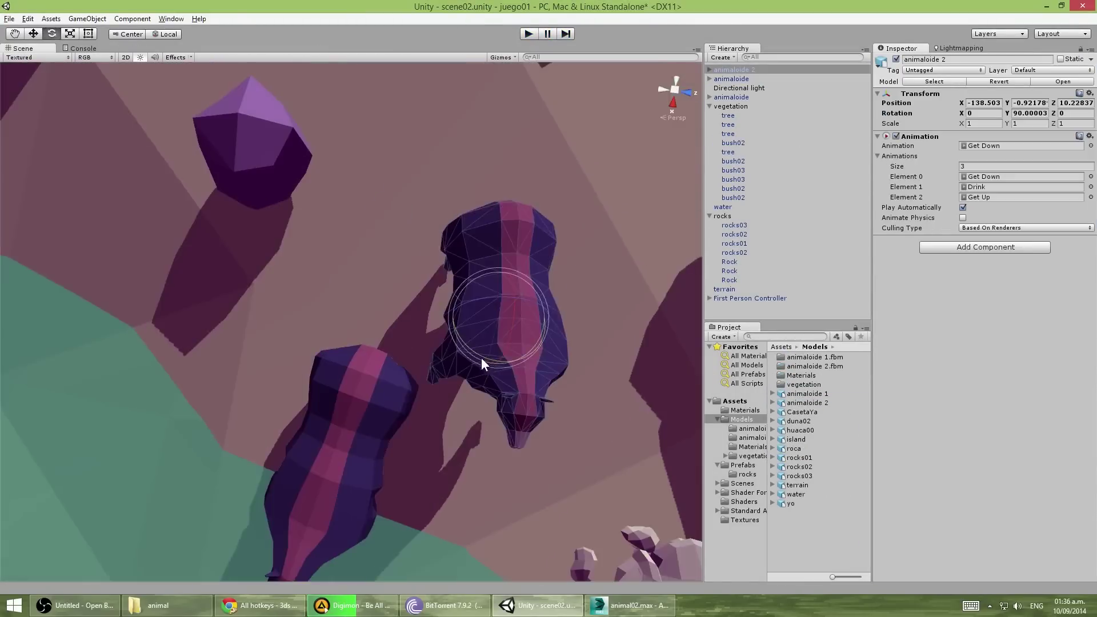
double_click(749, 78)
Copy the bear's component settings for reuse on animaloide 2.
right_click(924, 136)
left_click(949, 221)
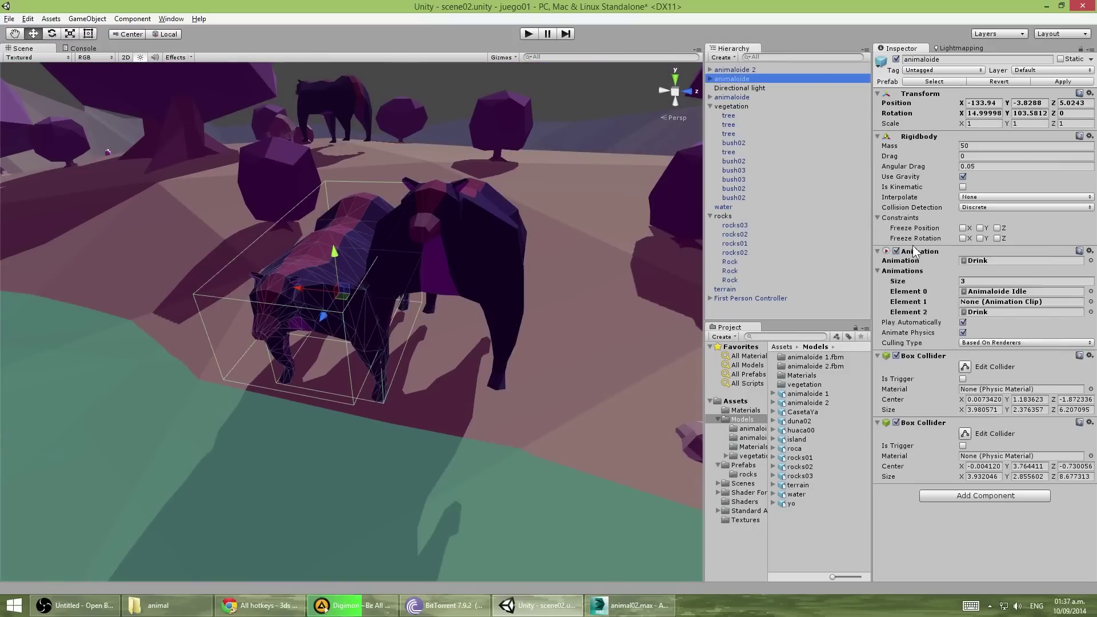
right_click(920, 136)
left_click(949, 229)
right_click(923, 423)
left_click(948, 517)
left_click(732, 69)
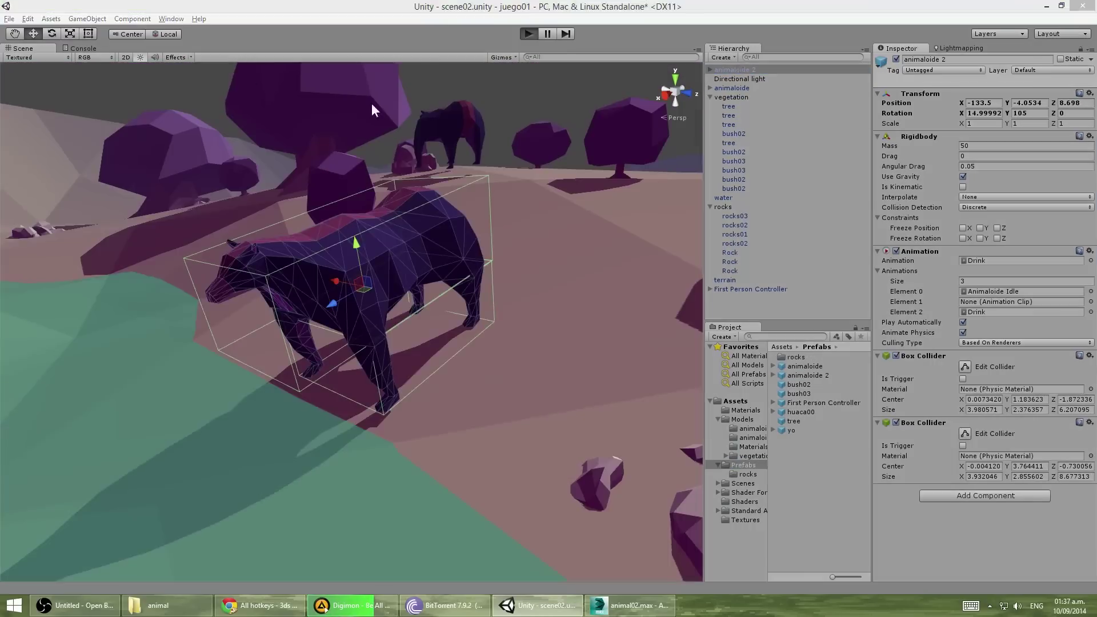
Check the looping Drink clip (frames 45–123), then play the scene and orbit the view.
left_click(529, 34)
left_click(808, 375)
left_click(894, 202)
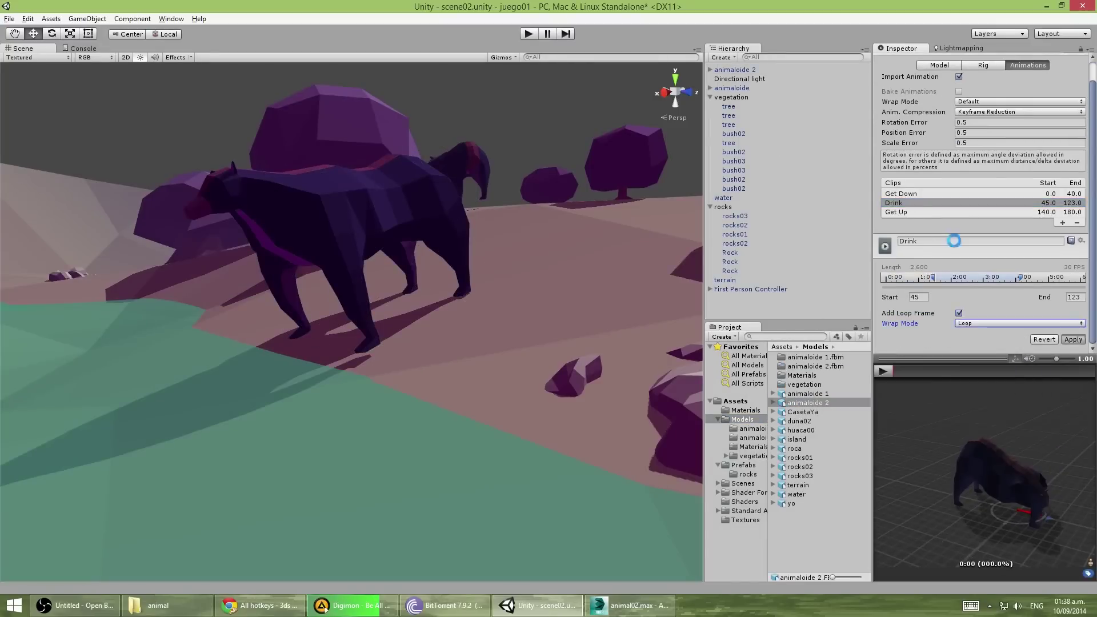
left_click(529, 33)
mouse_move(514, 171)
left_mouse_down("alt")
mouse_move(658, 278)
mouse_move(478, 257)
left_mouse_up("alt")
In 3ds Max, unhide the horse rig bones and scrub back through the timeline.
left_click(629, 606)
right_click(630, 136)
left_click(632, 140)
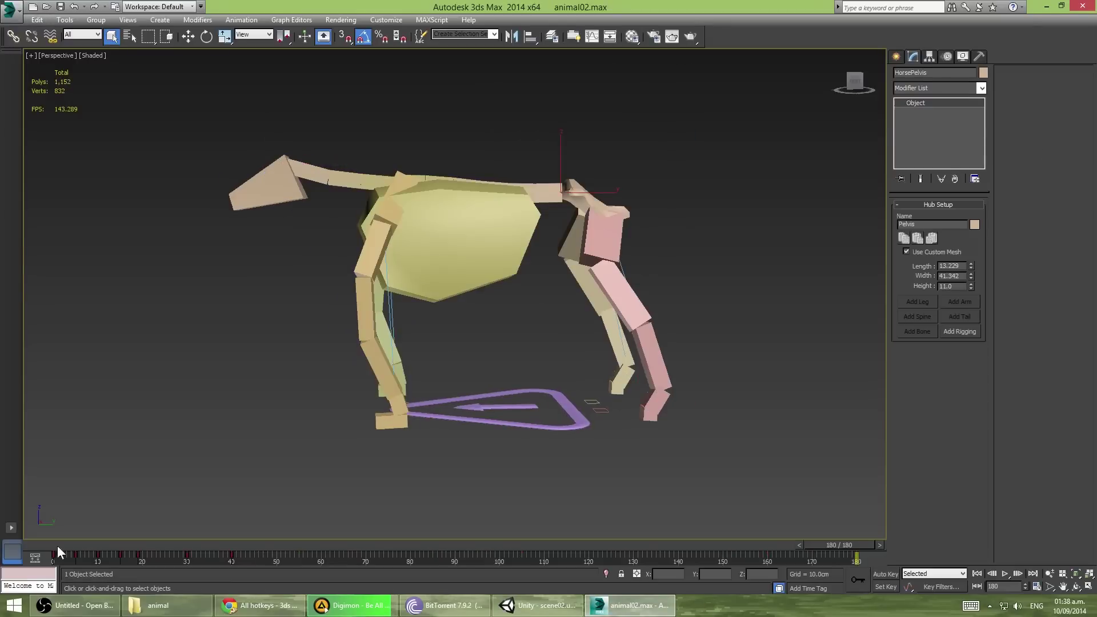
left_click_drag(58, 552, 298, 555)
middle_click_drag(708, 504, 629, 343, "alt")
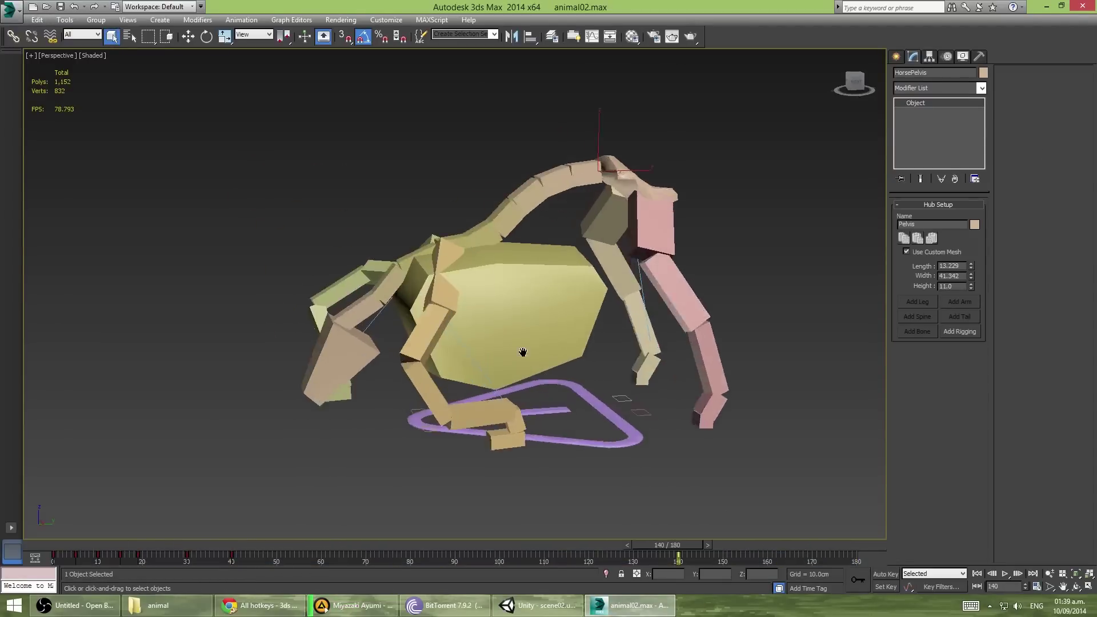
With Auto Key on, reposition the pelvis bone around frame 30.
left_click_drag(600, 554, 365, 555)
key("n")
key("w")
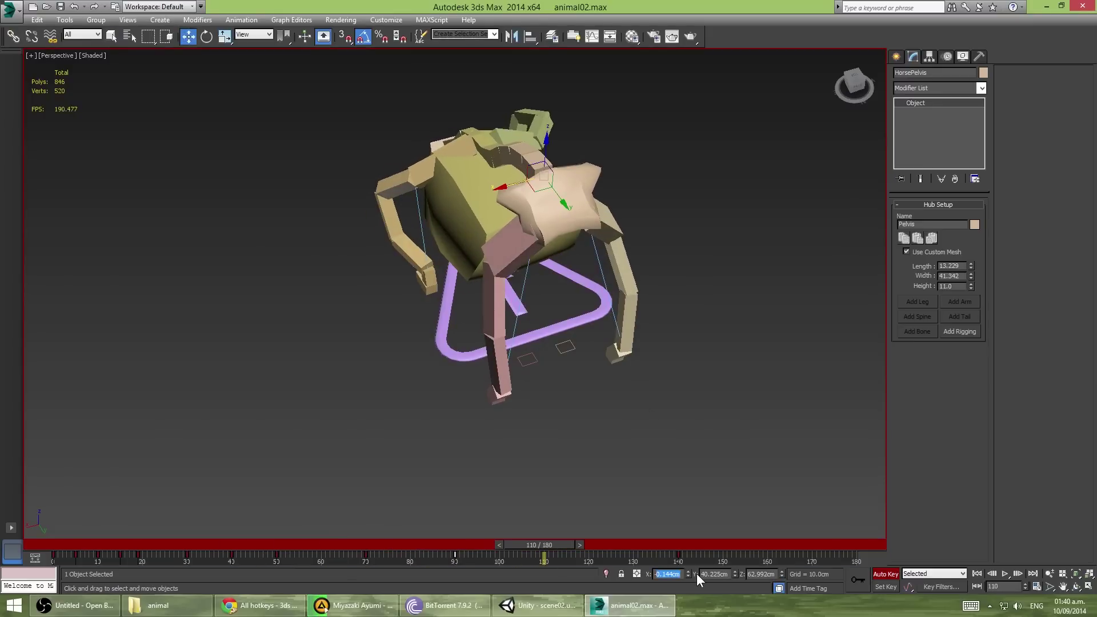
mouse_move(343, 544)
left_mouse_down()
mouse_move(444, 538)
mouse_move(141, 550)
left_mouse_up()
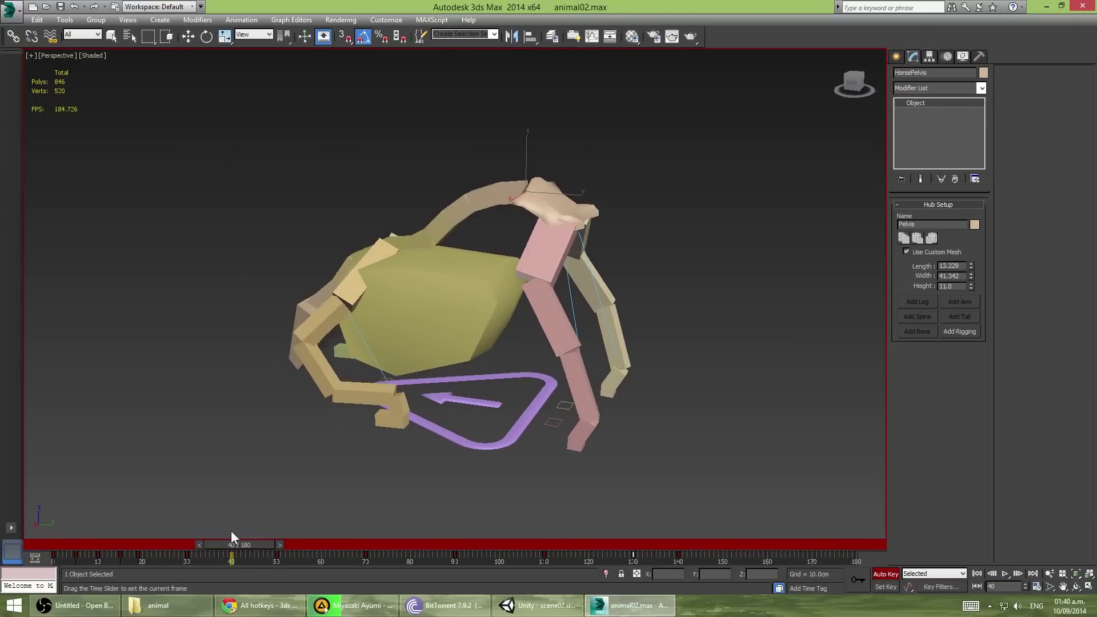
left_click_drag(141, 550, 186, 550)
key("w")
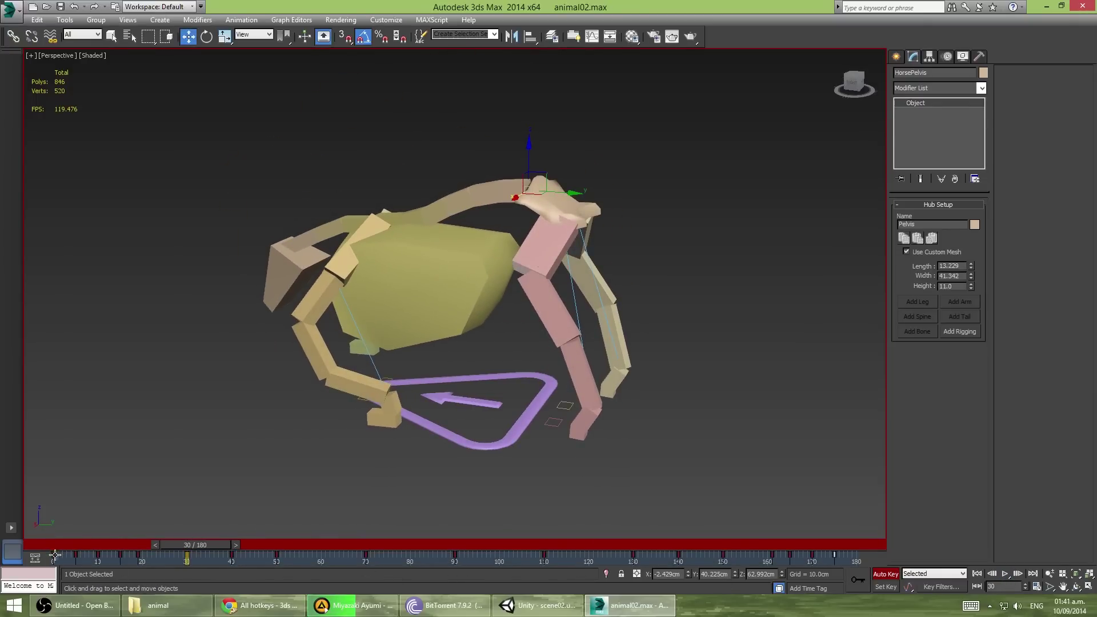
Adjust the left and right hoof poses, play the animation, and turn Auto Key off.
left_click(574, 434)
left_click_drag(868, 546, 120, 546)
left_click(618, 382)
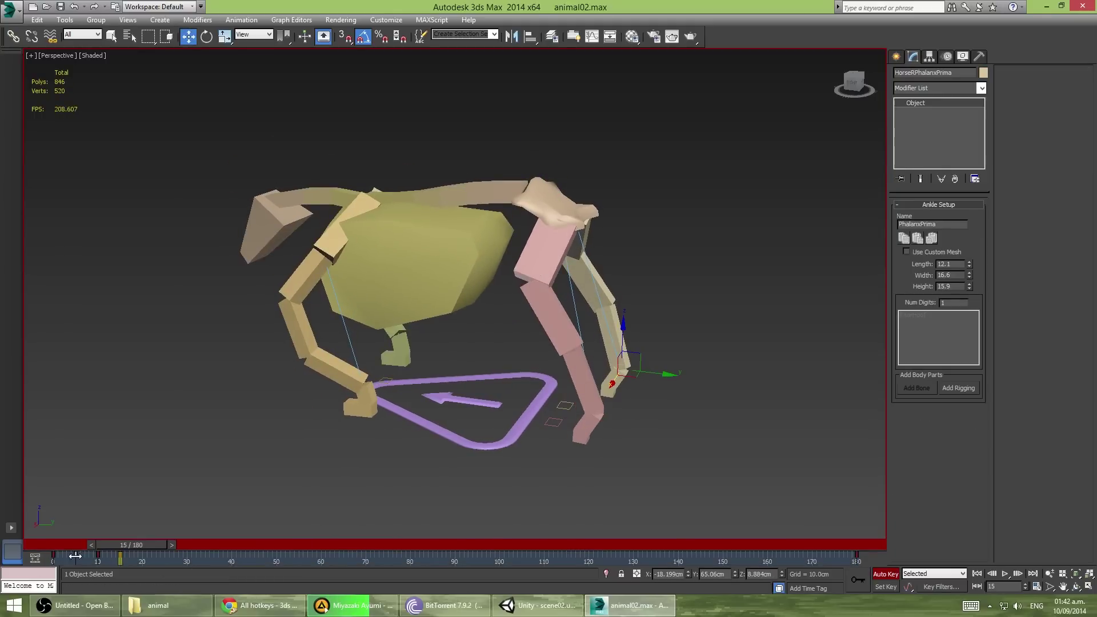
key("slash")
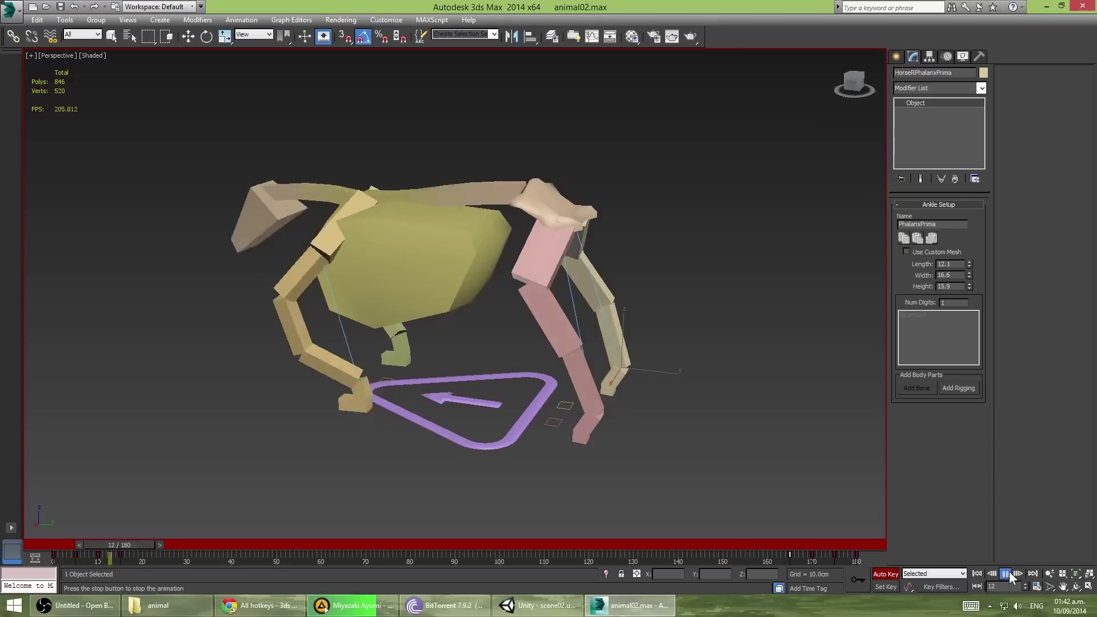
key("n")
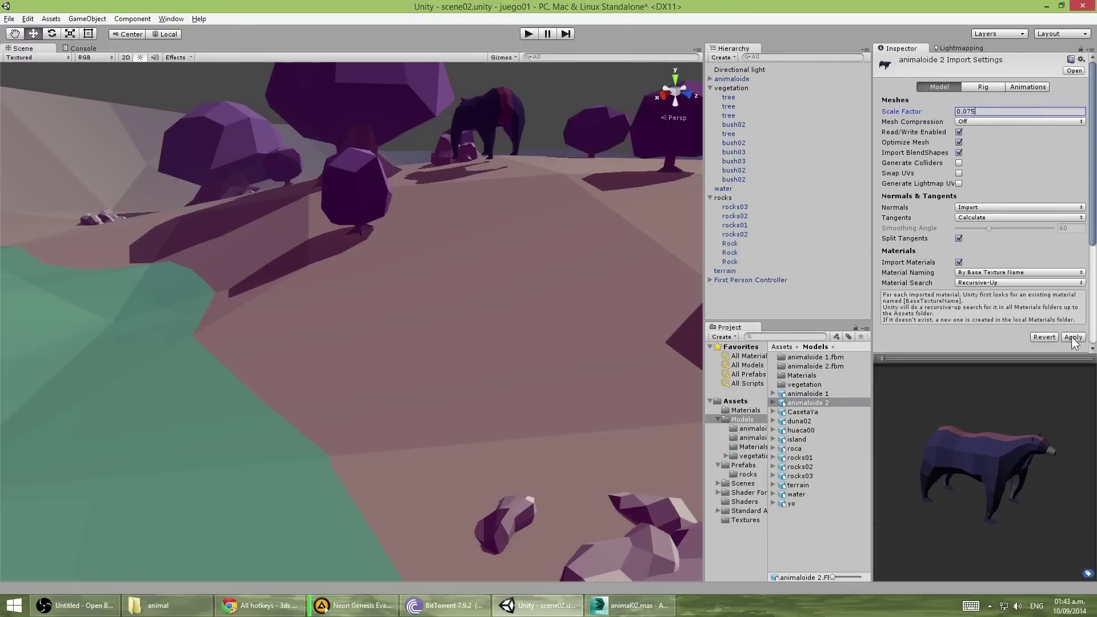
Apply animaloide 2's updated clips, set the Drink End frame to 141, and place it in the scene.
left_click(1073, 337)
left_click(1031, 87)
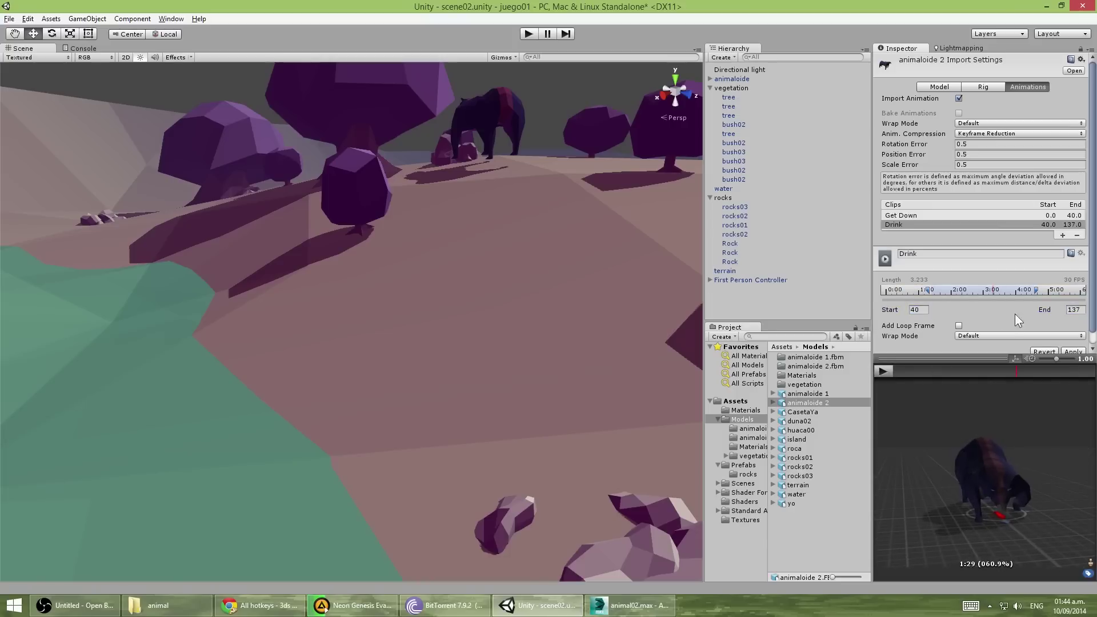
left_click(1084, 310)
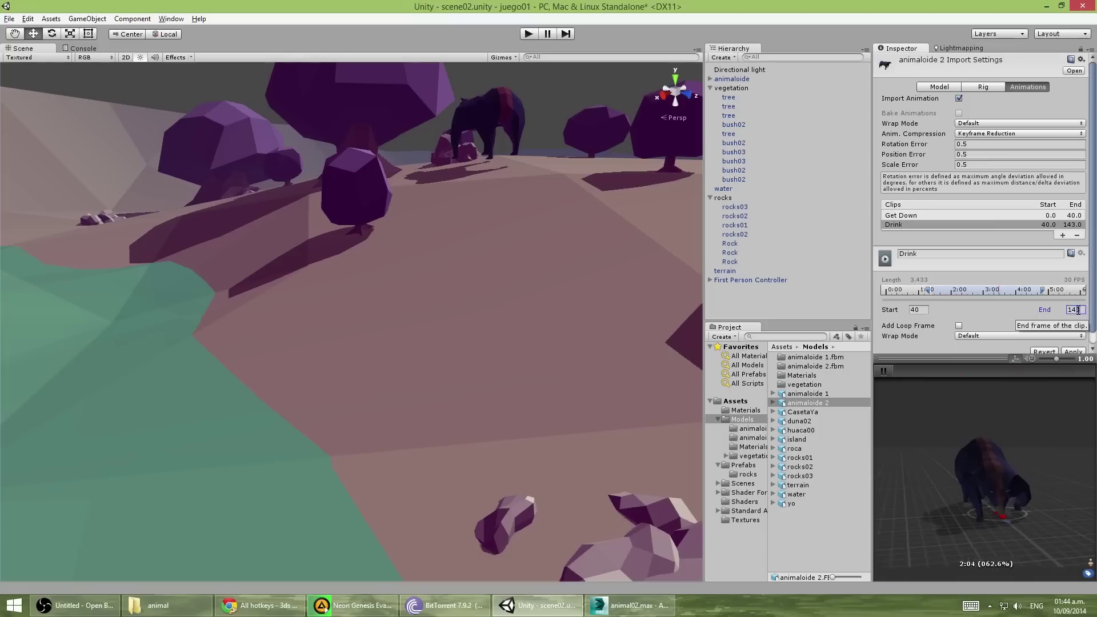
type("141")
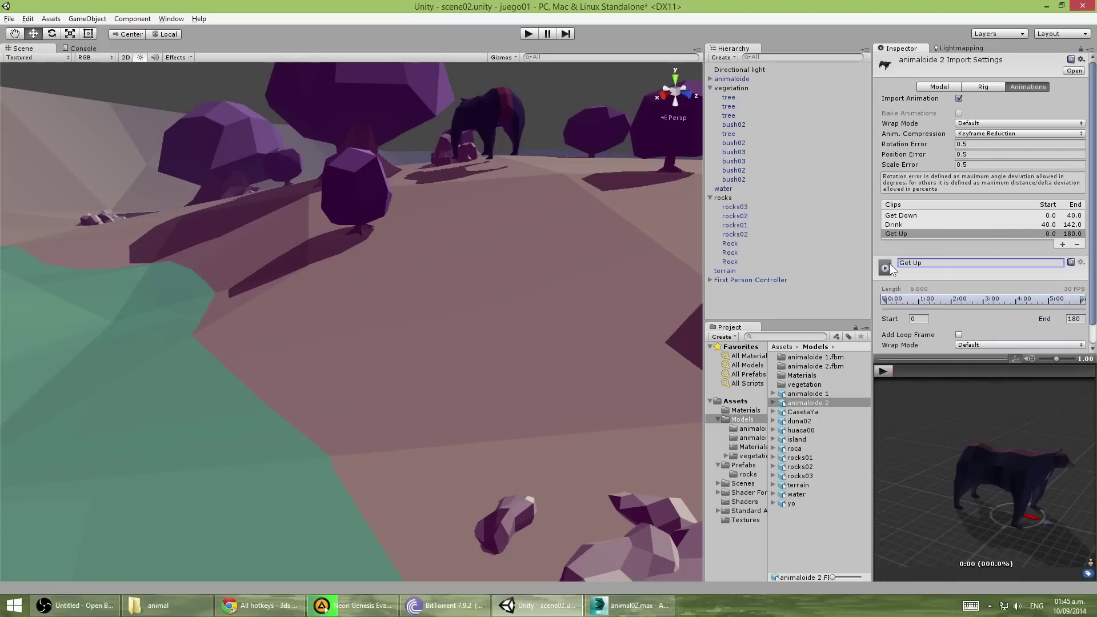
left_click_drag(808, 403, 737, 71)
Frame the new animaloide 2 by the water and test-play its Drink clip in maximized Game view.
key("f")
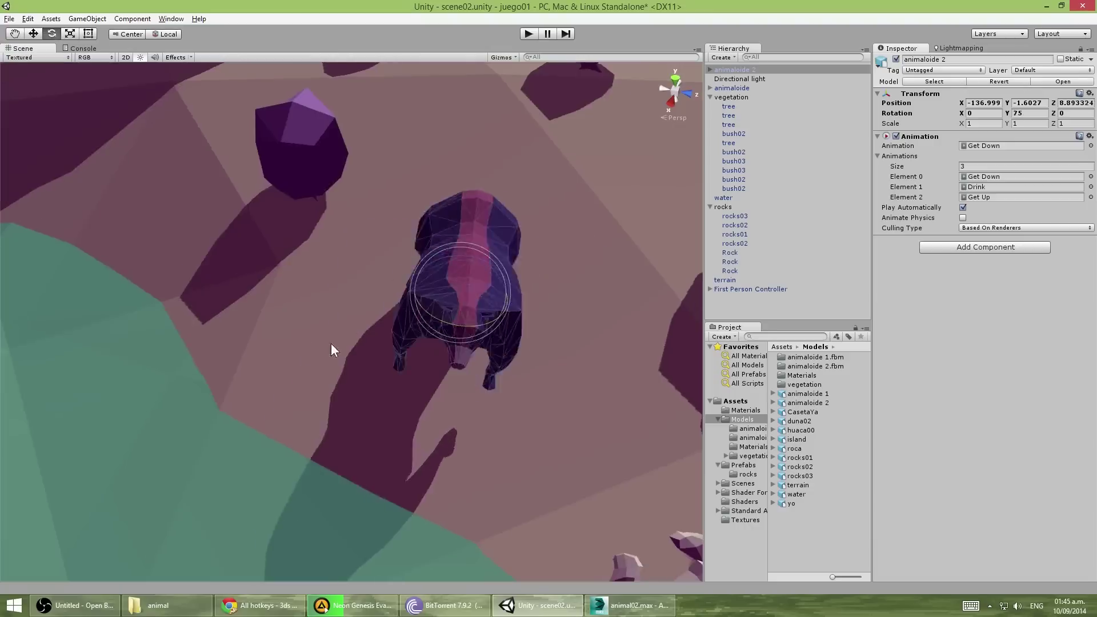
mouse_move(331, 343)
left_mouse_down("alt")
mouse_move(240, 279)
mouse_move(343, 260)
left_mouse_up("alt")
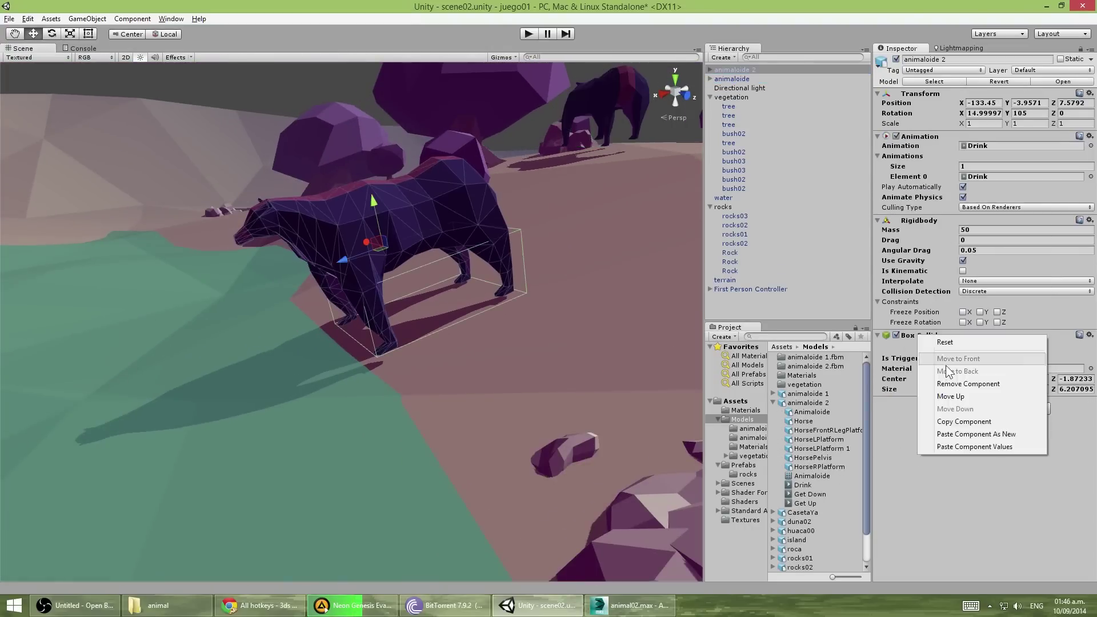
key("ctrl+p")
mouse_move(571, 204)
left_mouse_down("alt")
mouse_move(372, 180)
mouse_move(380, 172)
left_mouse_up("alt")
key("ctrl+2")
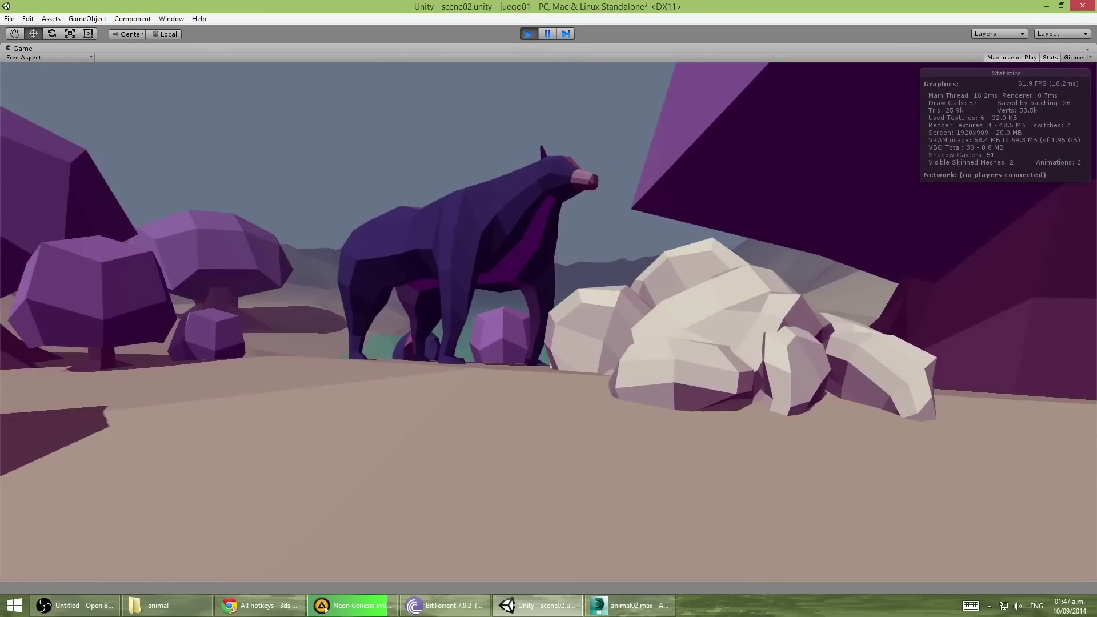
key("ctrl+p")
mouse_move(294, 306)
left_mouse_down("alt")
mouse_move(317, 260)
mouse_move(246, 286)
mouse_move(232, 386)
mouse_move(283, 106)
mouse_move(427, 215)
left_mouse_up("alt")
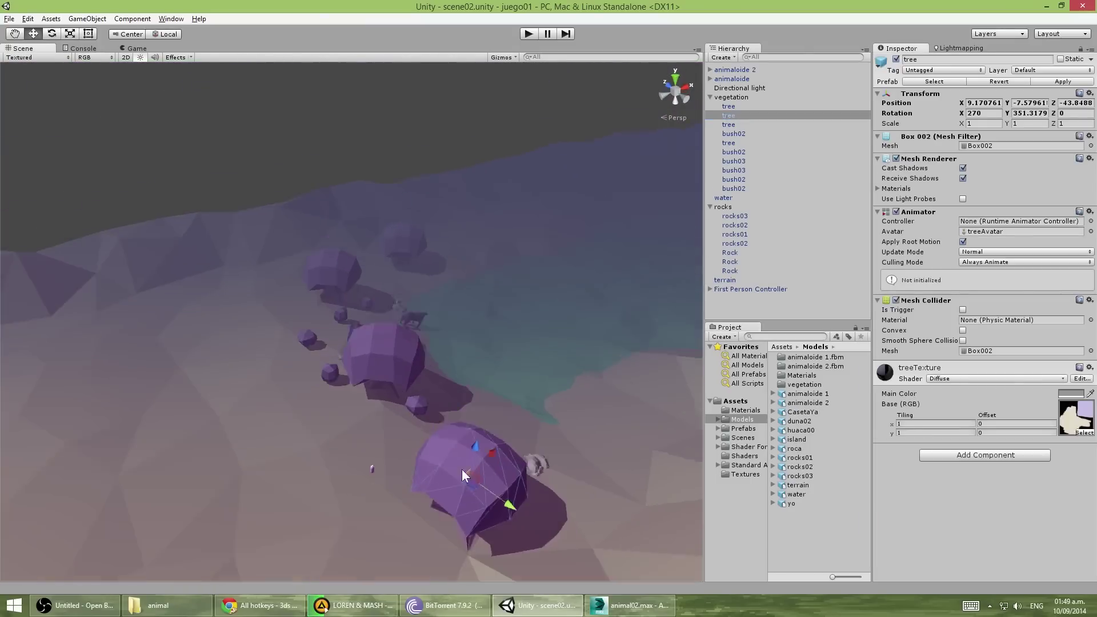
Rotate a bush02 copy with the Rotate tool and orbit over the bush field.
mouse_move(427, 215)
left_mouse_down("alt")
mouse_move(319, 353)
mouse_move(512, 356)
mouse_move(517, 304)
mouse_move(561, 386)
mouse_move(264, 363)
left_mouse_up("alt")
mouse_move(350, 388)
left_mouse_down("alt")
mouse_move(466, 402)
mouse_move(315, 354)
left_mouse_up("alt")
key("e")
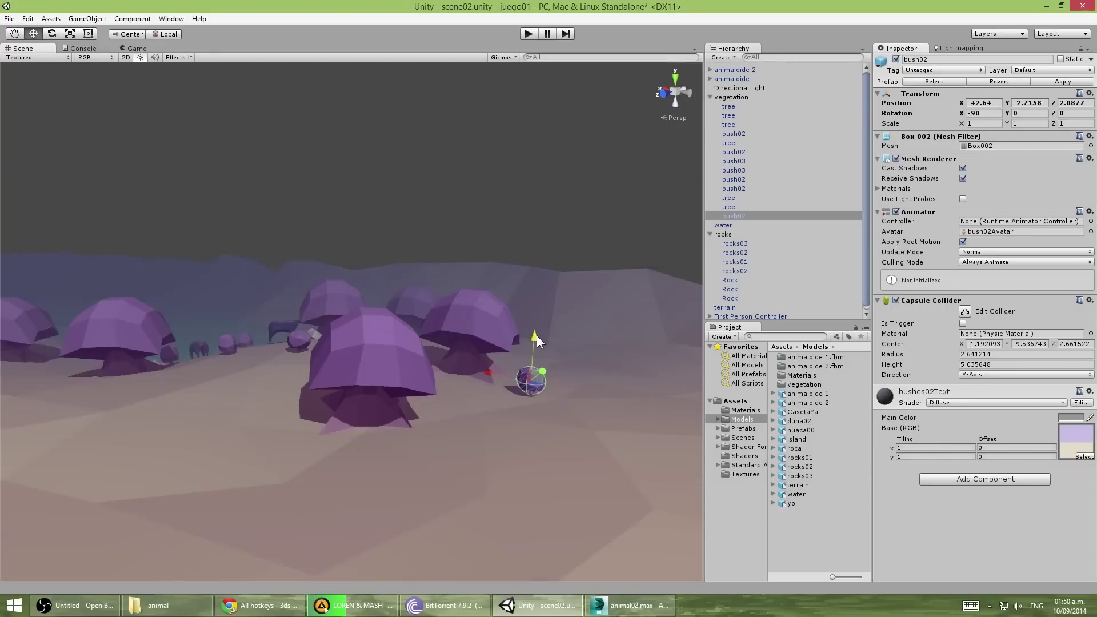
middle_click_drag(275, 406, 287, 202)
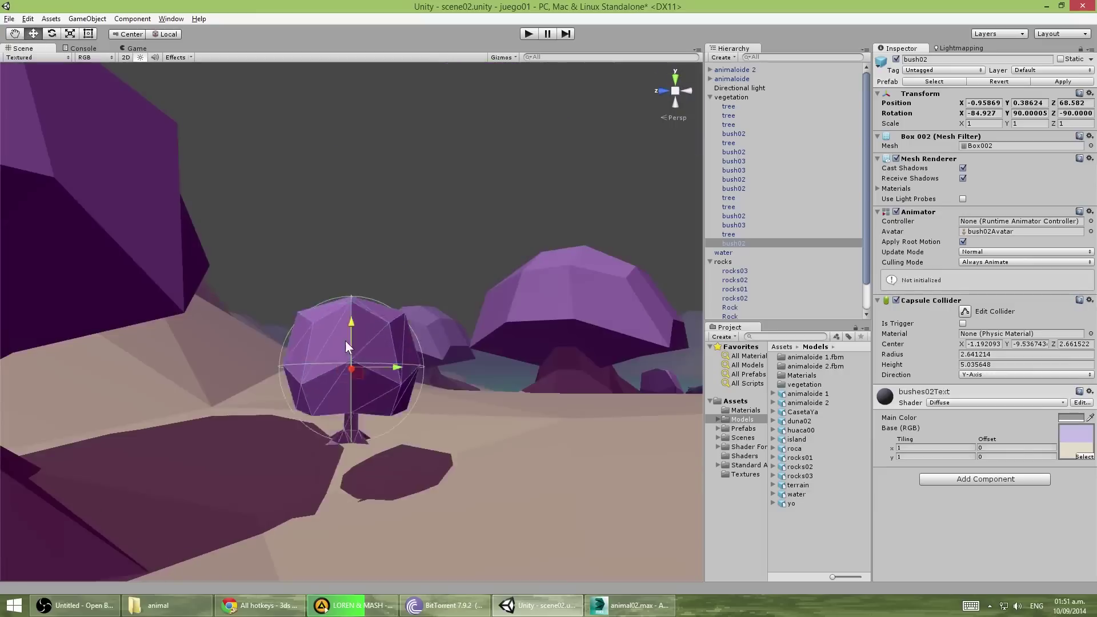
left_click_drag(283, 408, 394, 453, "alt")
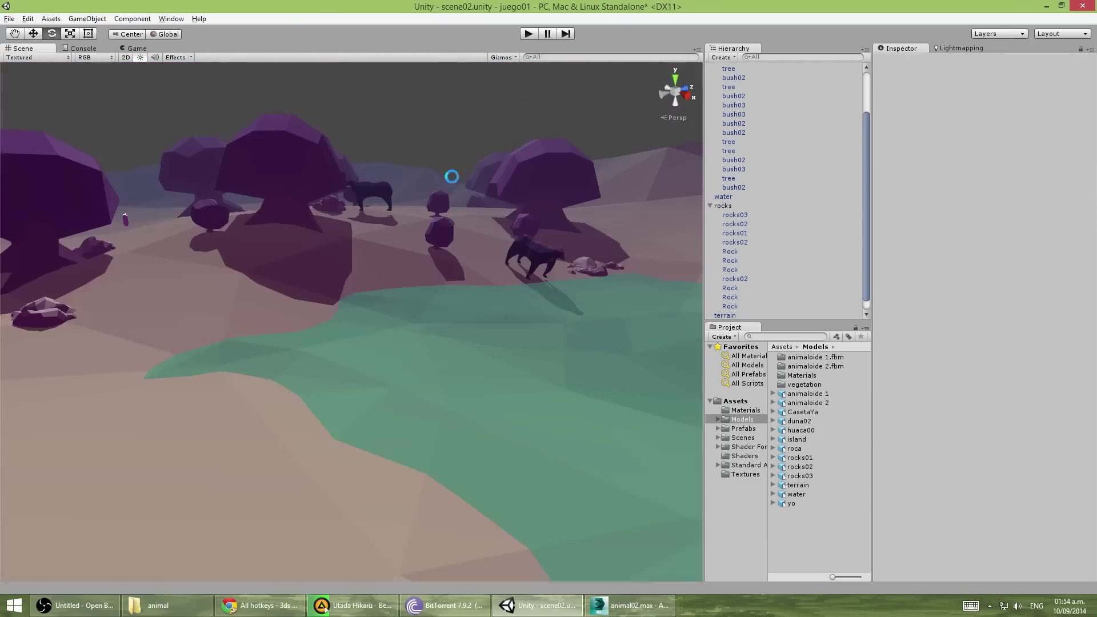
Run the scene and fly the maximized Scene view through the landscape at ground level.
key("ctrl+p")
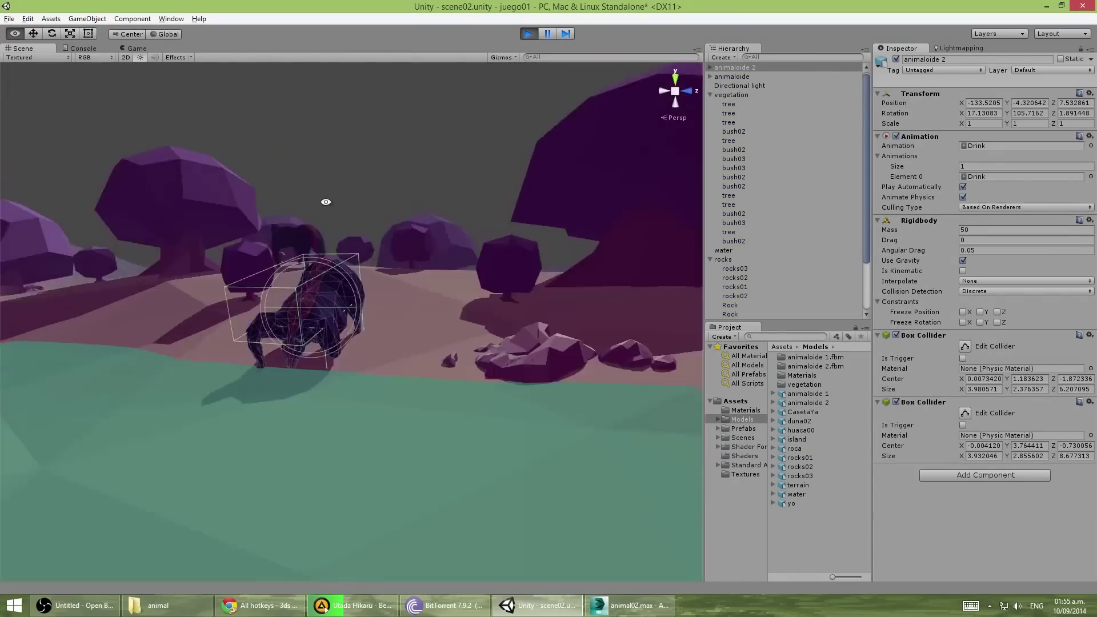
right_click_drag(326, 202, 434, 388)
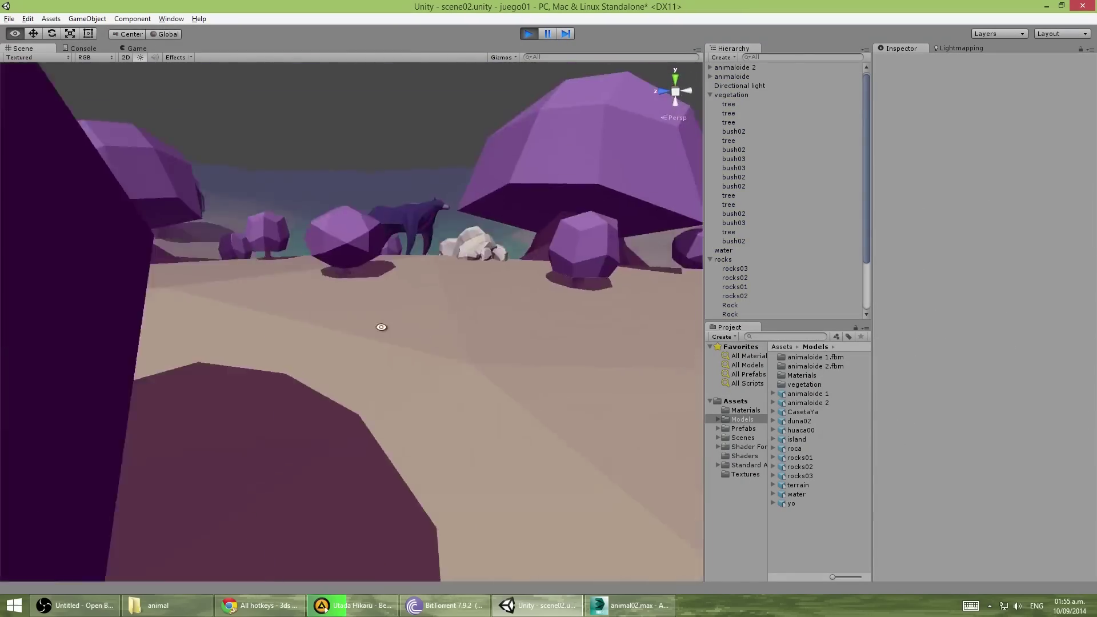
key("shift+space")
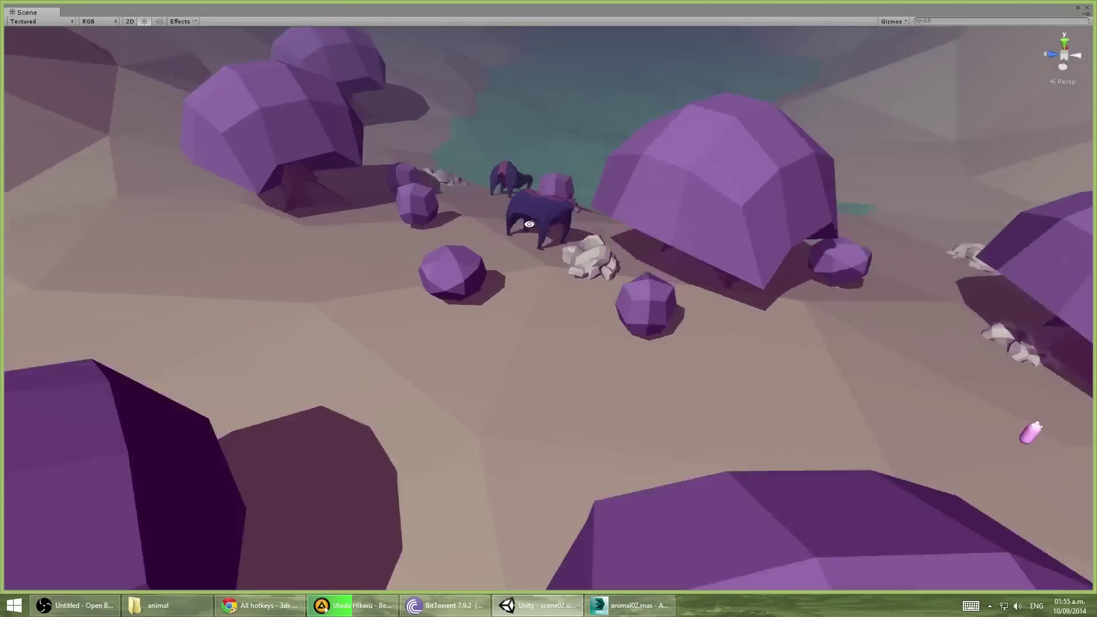
mouse_move(629, 229)
right_mouse_down()
mouse_move(961, 200)
mouse_move(603, 293)
right_mouse_up()
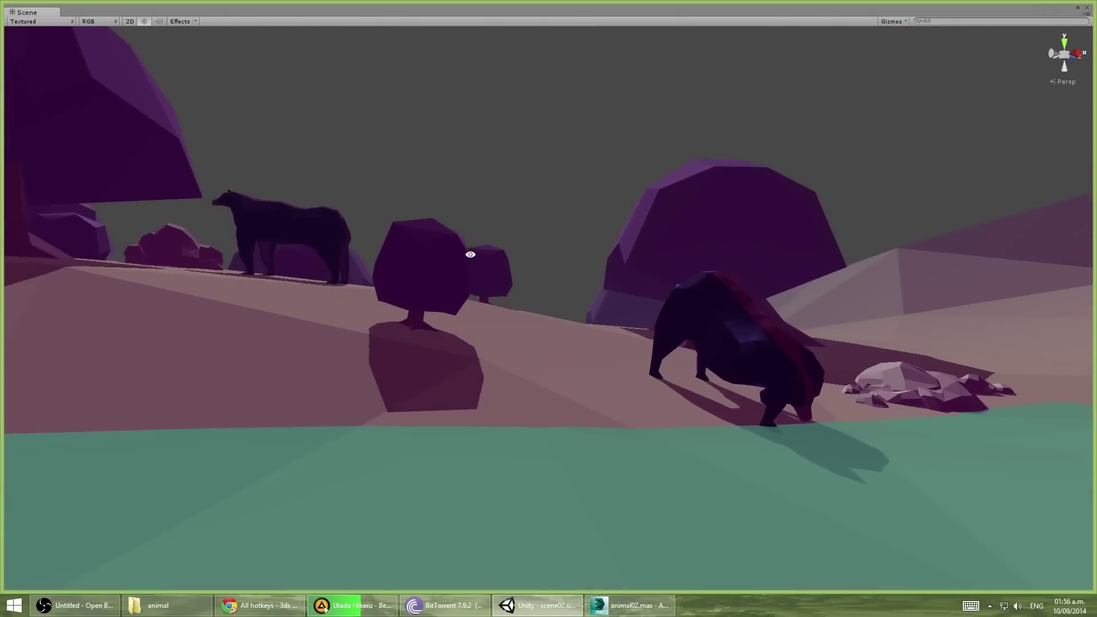
right_click_drag(470, 254, 487, 292)
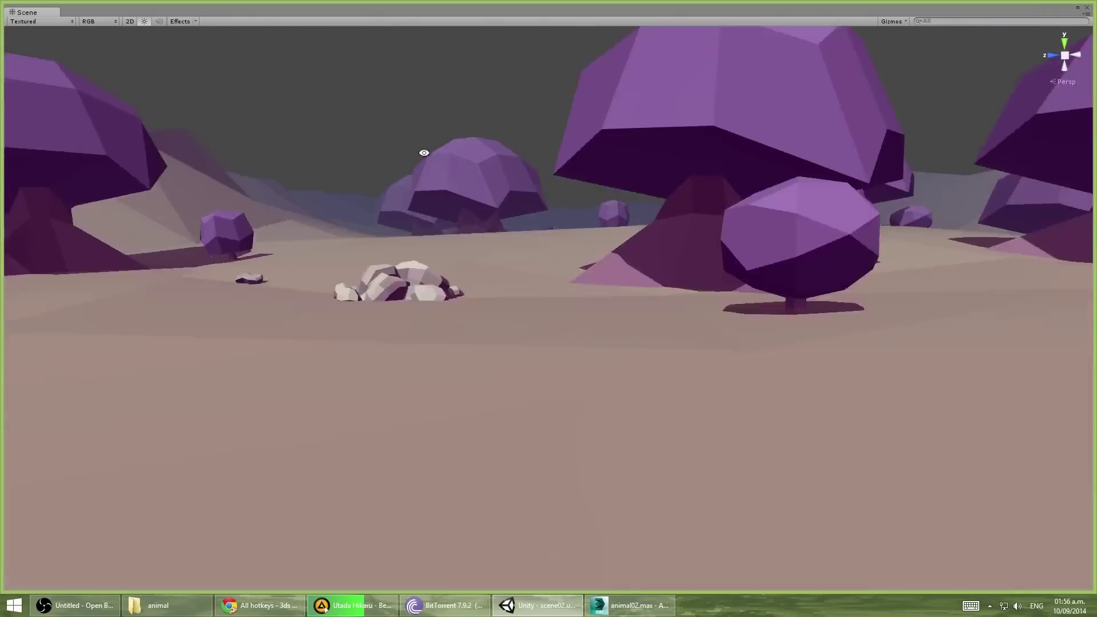